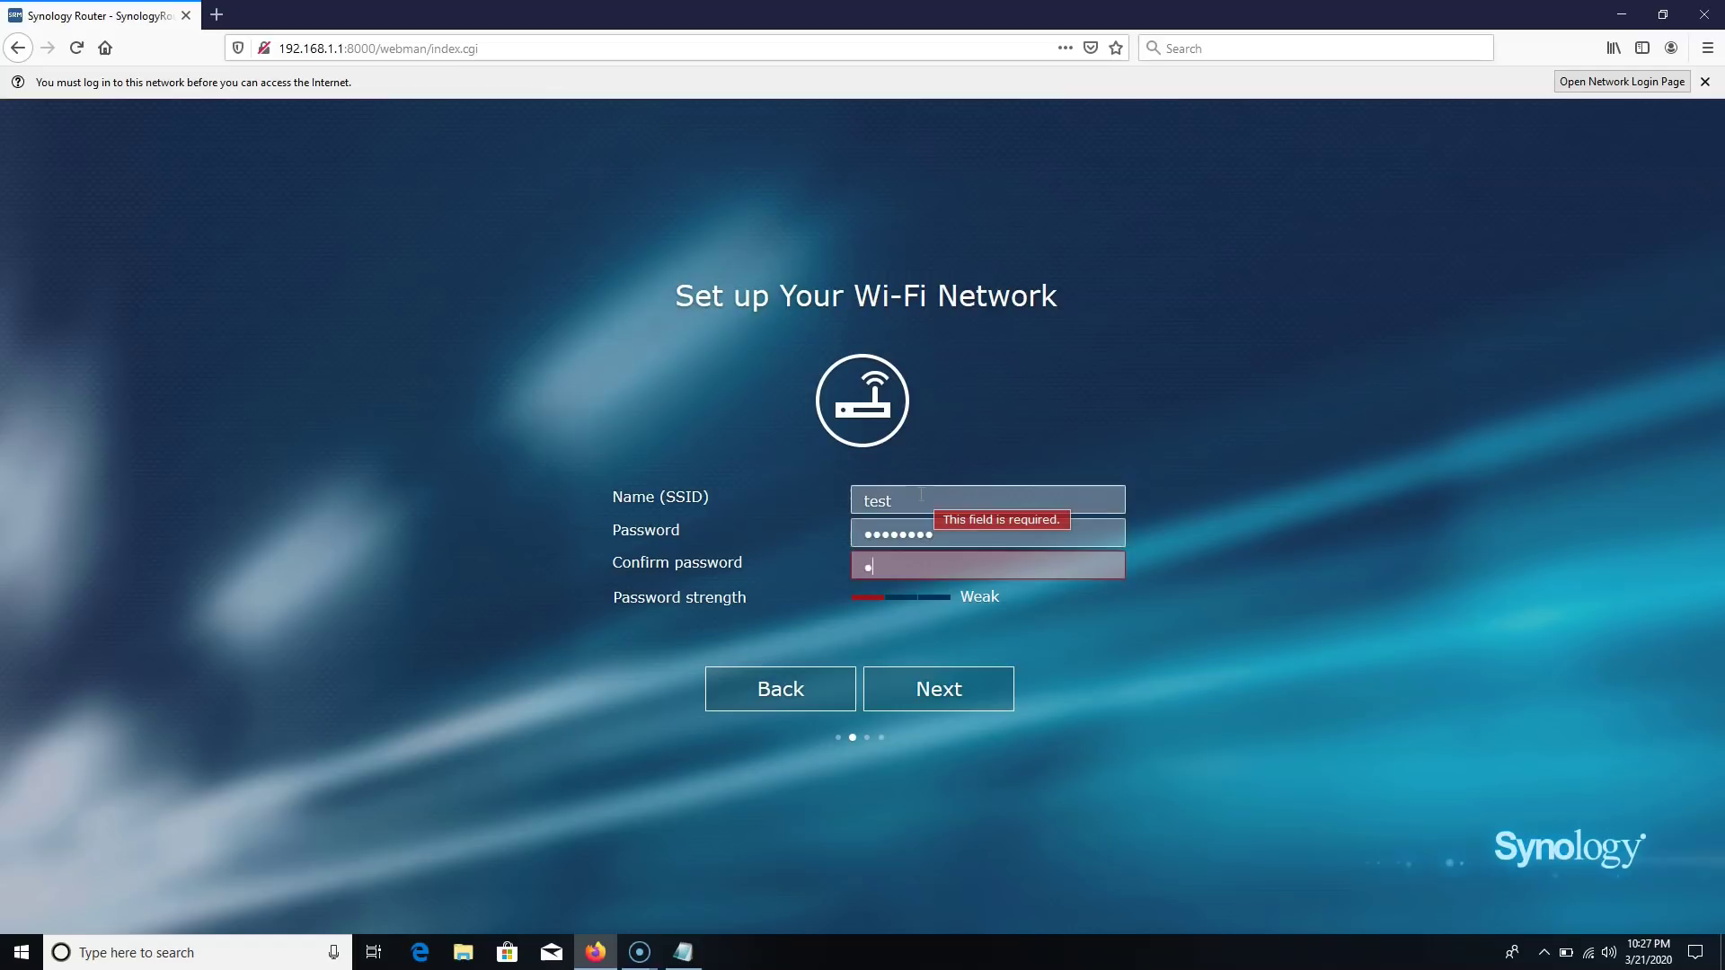
# Confirm the Wi-Fi settings, keep Wireless Router mode, apply Auto IP, and start managing the router.
pyautogui.click(928, 676)
pyautogui.click(929, 699)
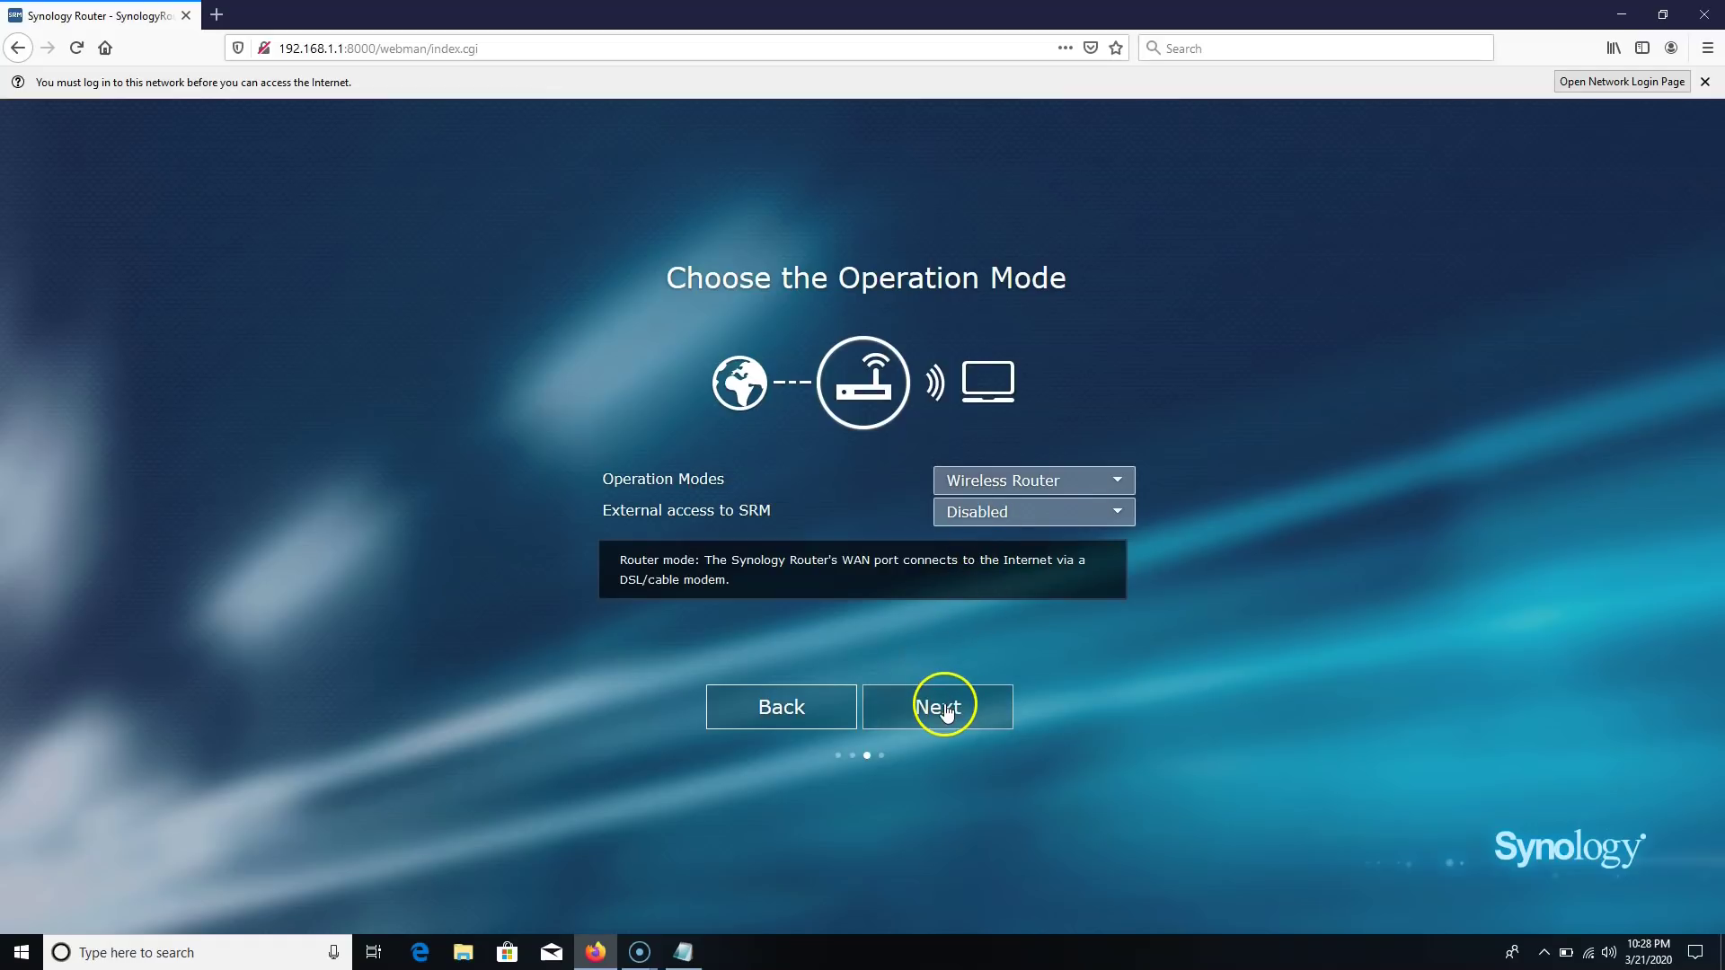
pyautogui.click(1001, 483)
pyautogui.click(1003, 483)
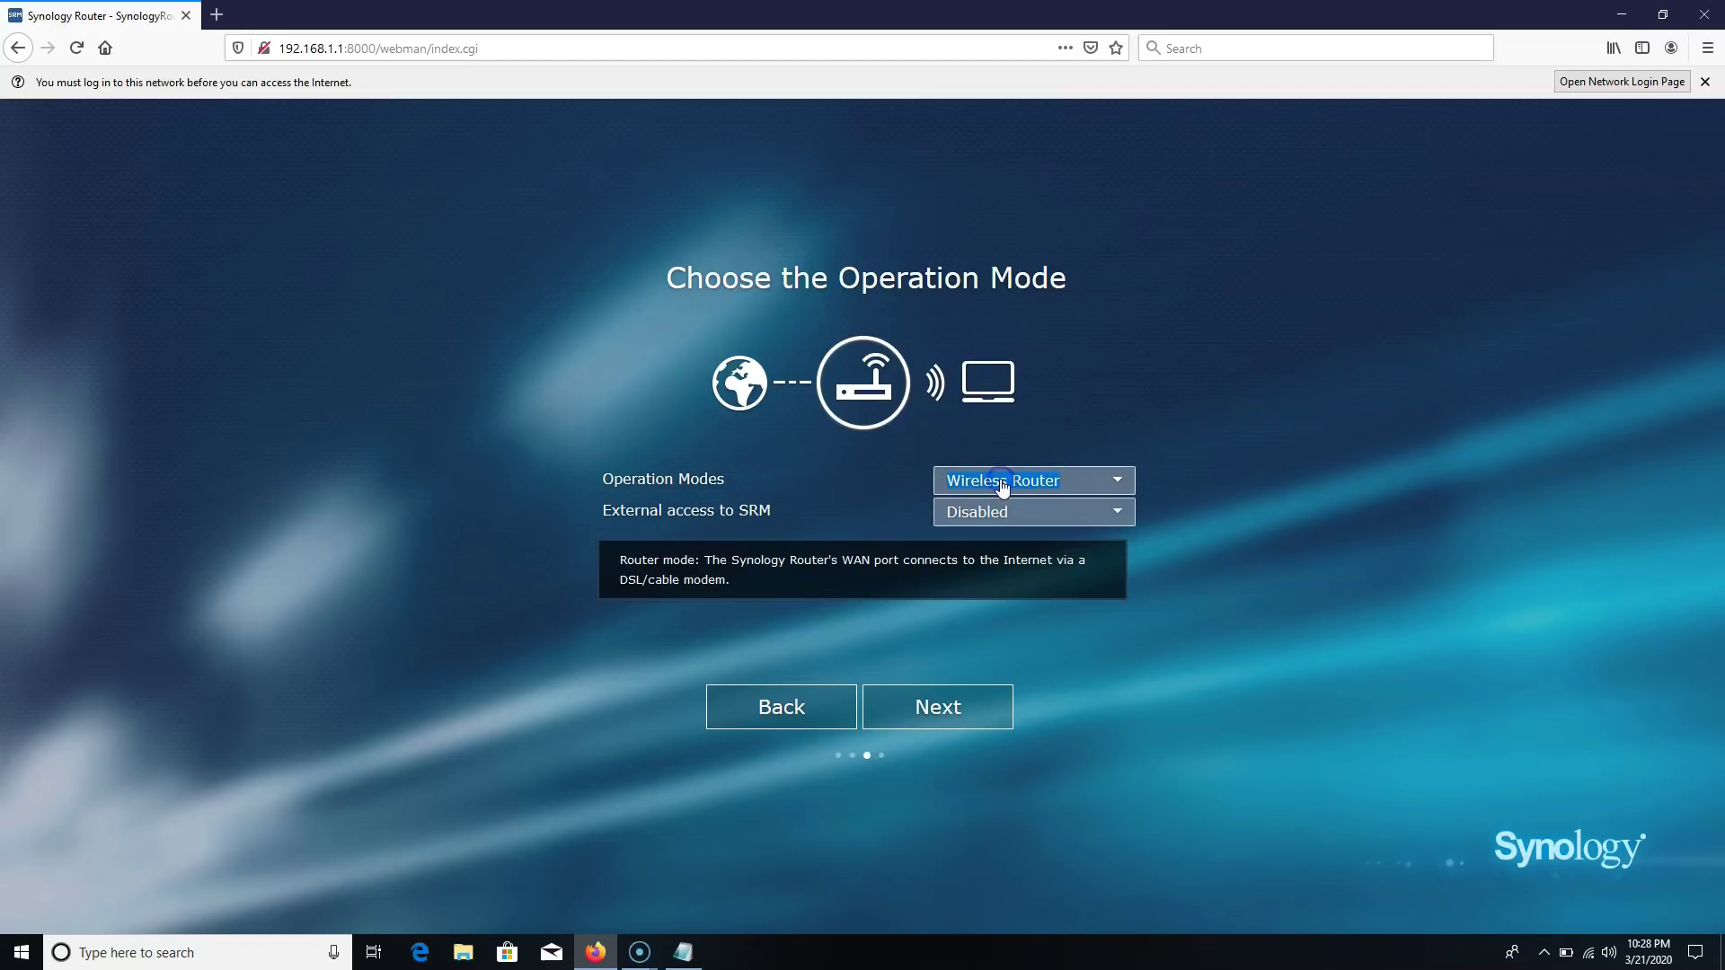
pyautogui.click(935, 705)
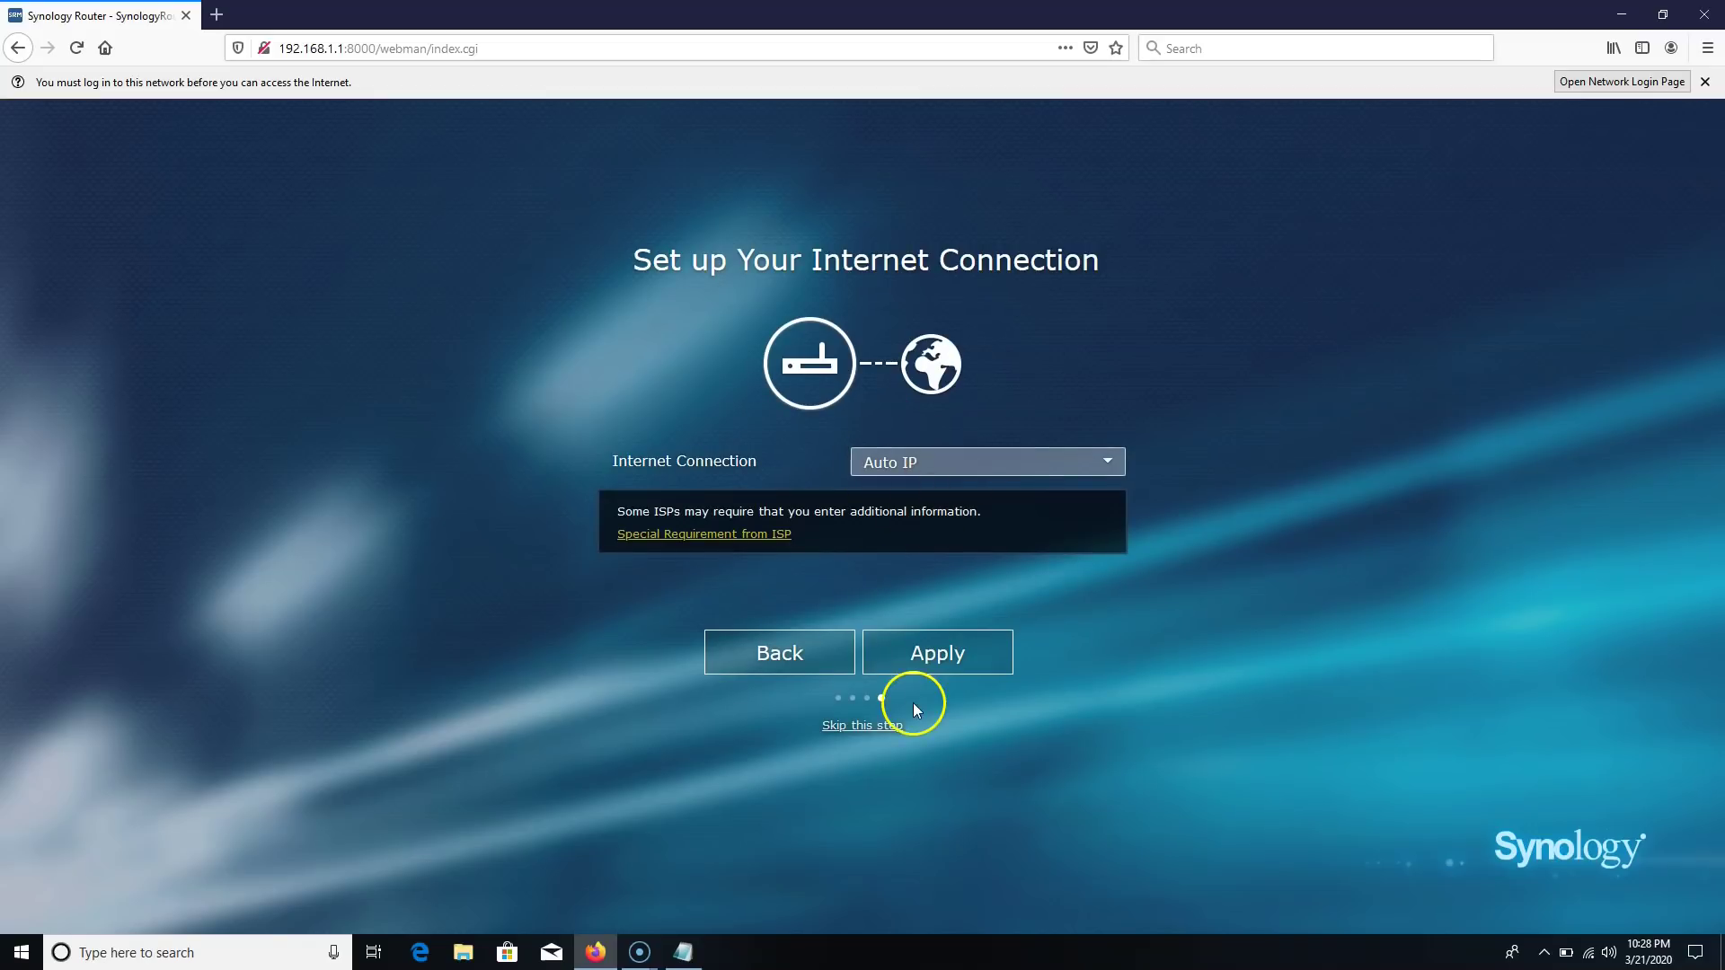
pyautogui.click(928, 665)
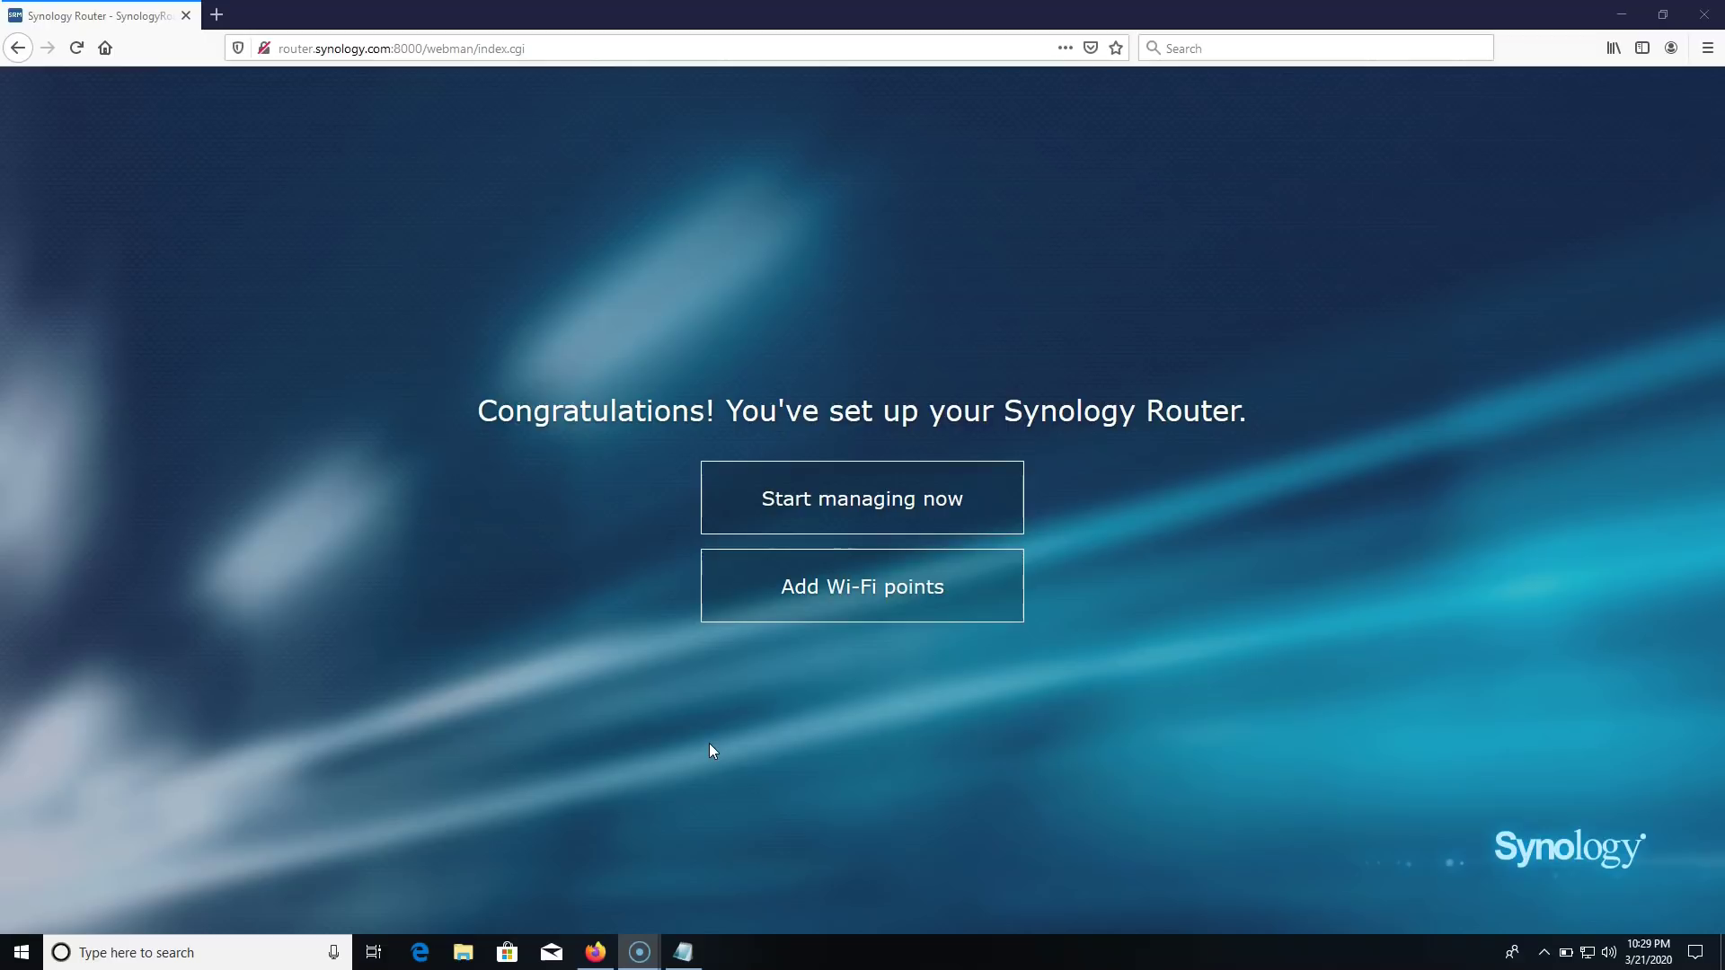
pyautogui.click(890, 505)
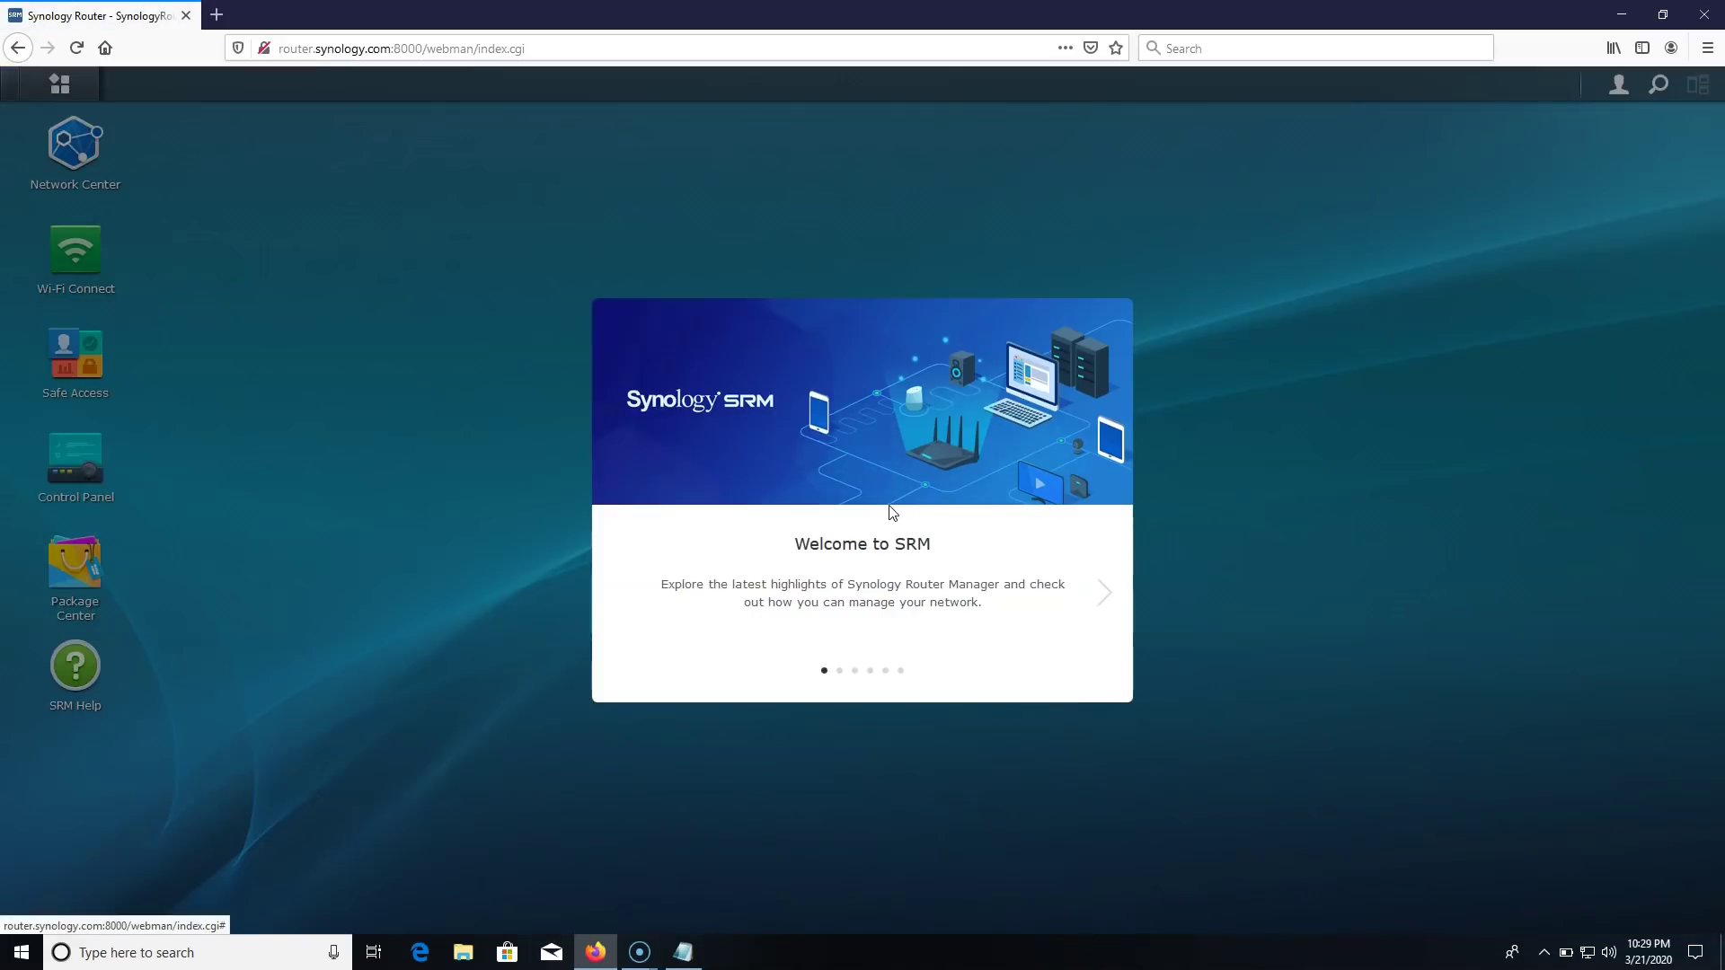
# Page through all the Welcome to SRM slides and finish the tour.
pyautogui.click(1104, 592)
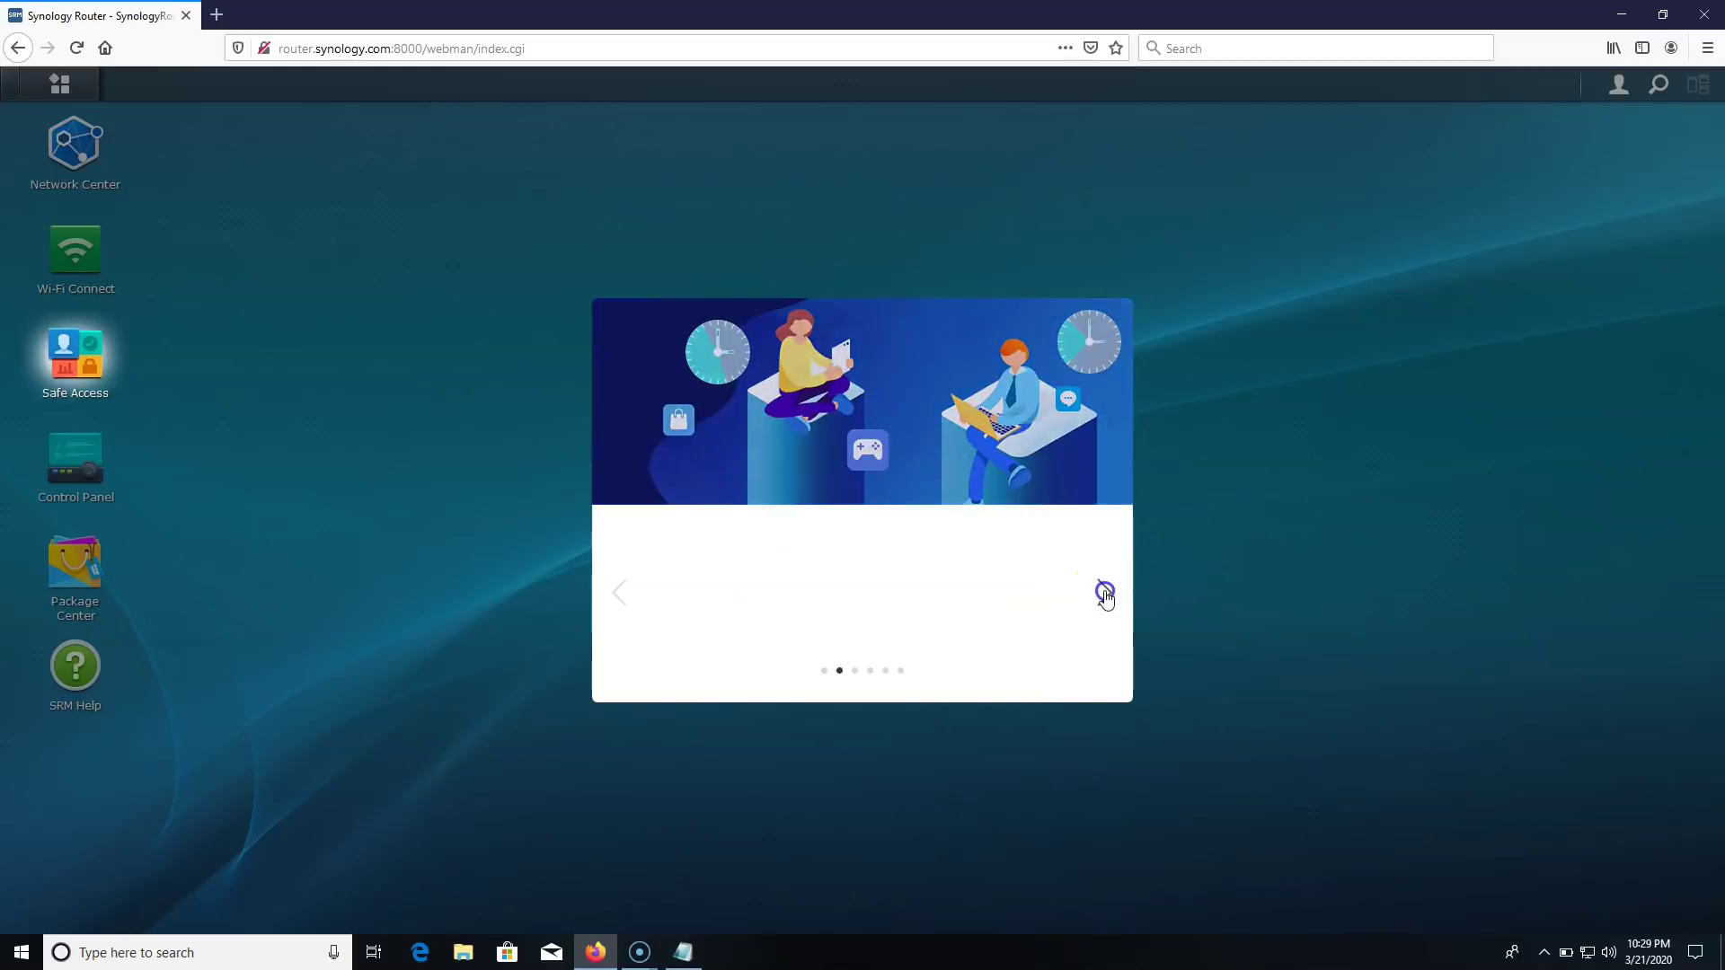
pyautogui.click(1104, 592)
pyautogui.click(1104, 592)
pyautogui.click(1104, 592)
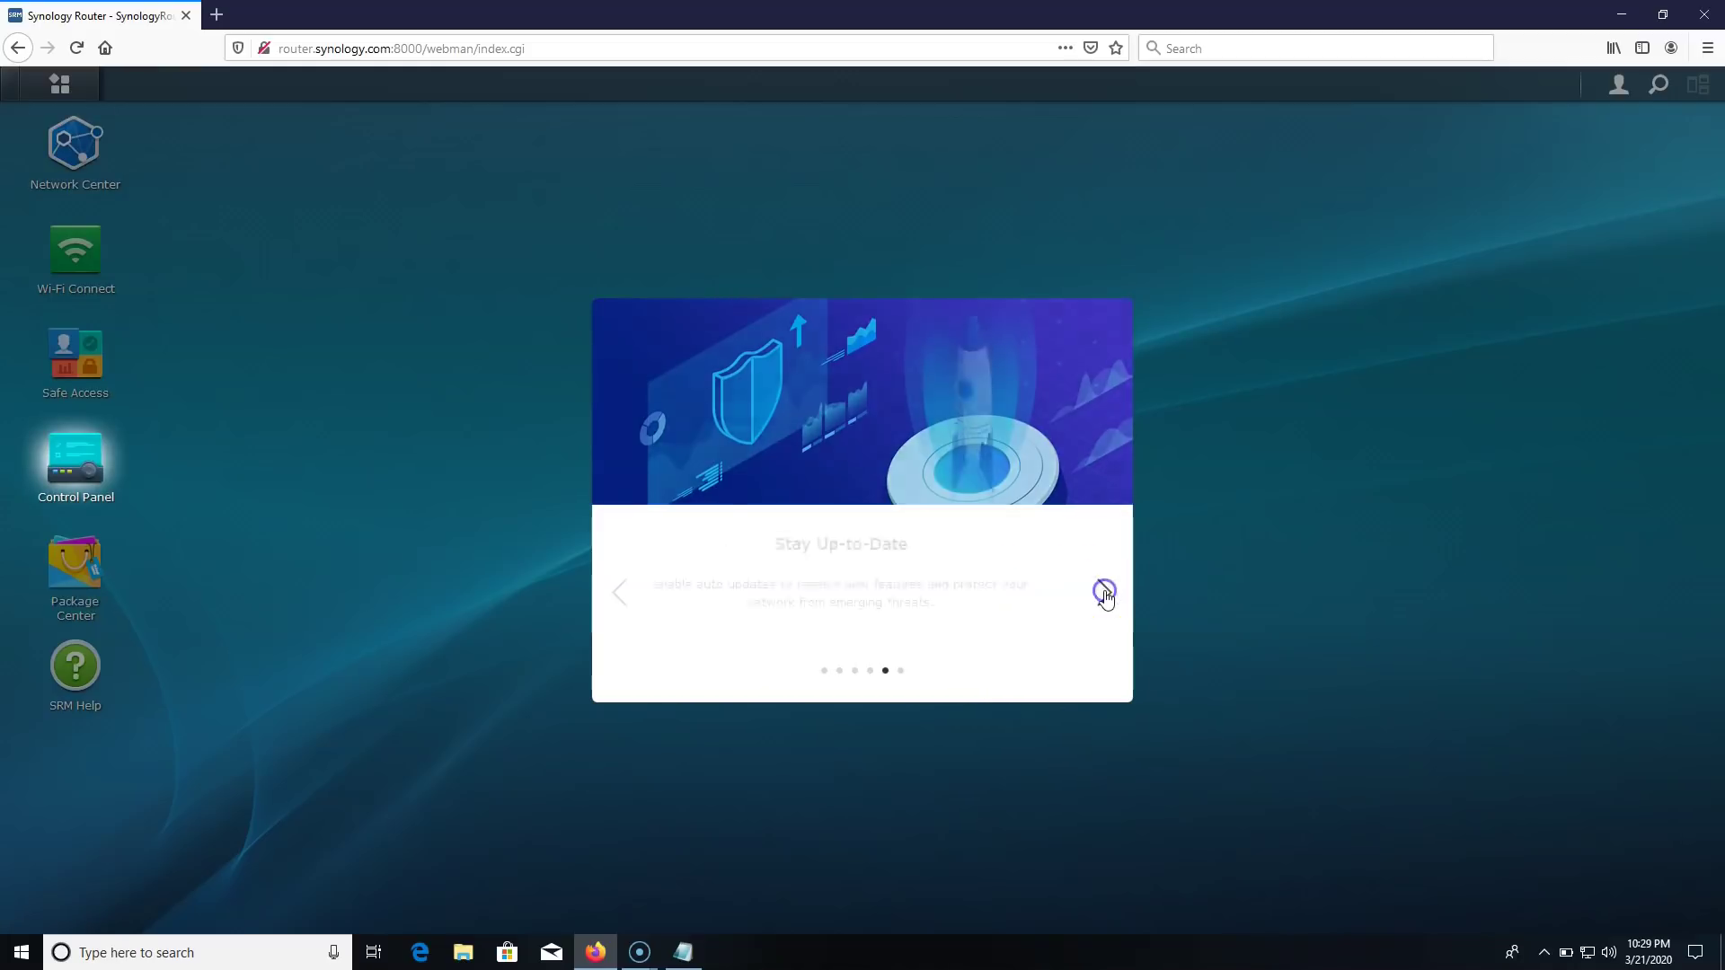
pyautogui.click(1105, 592)
pyautogui.click(859, 633)
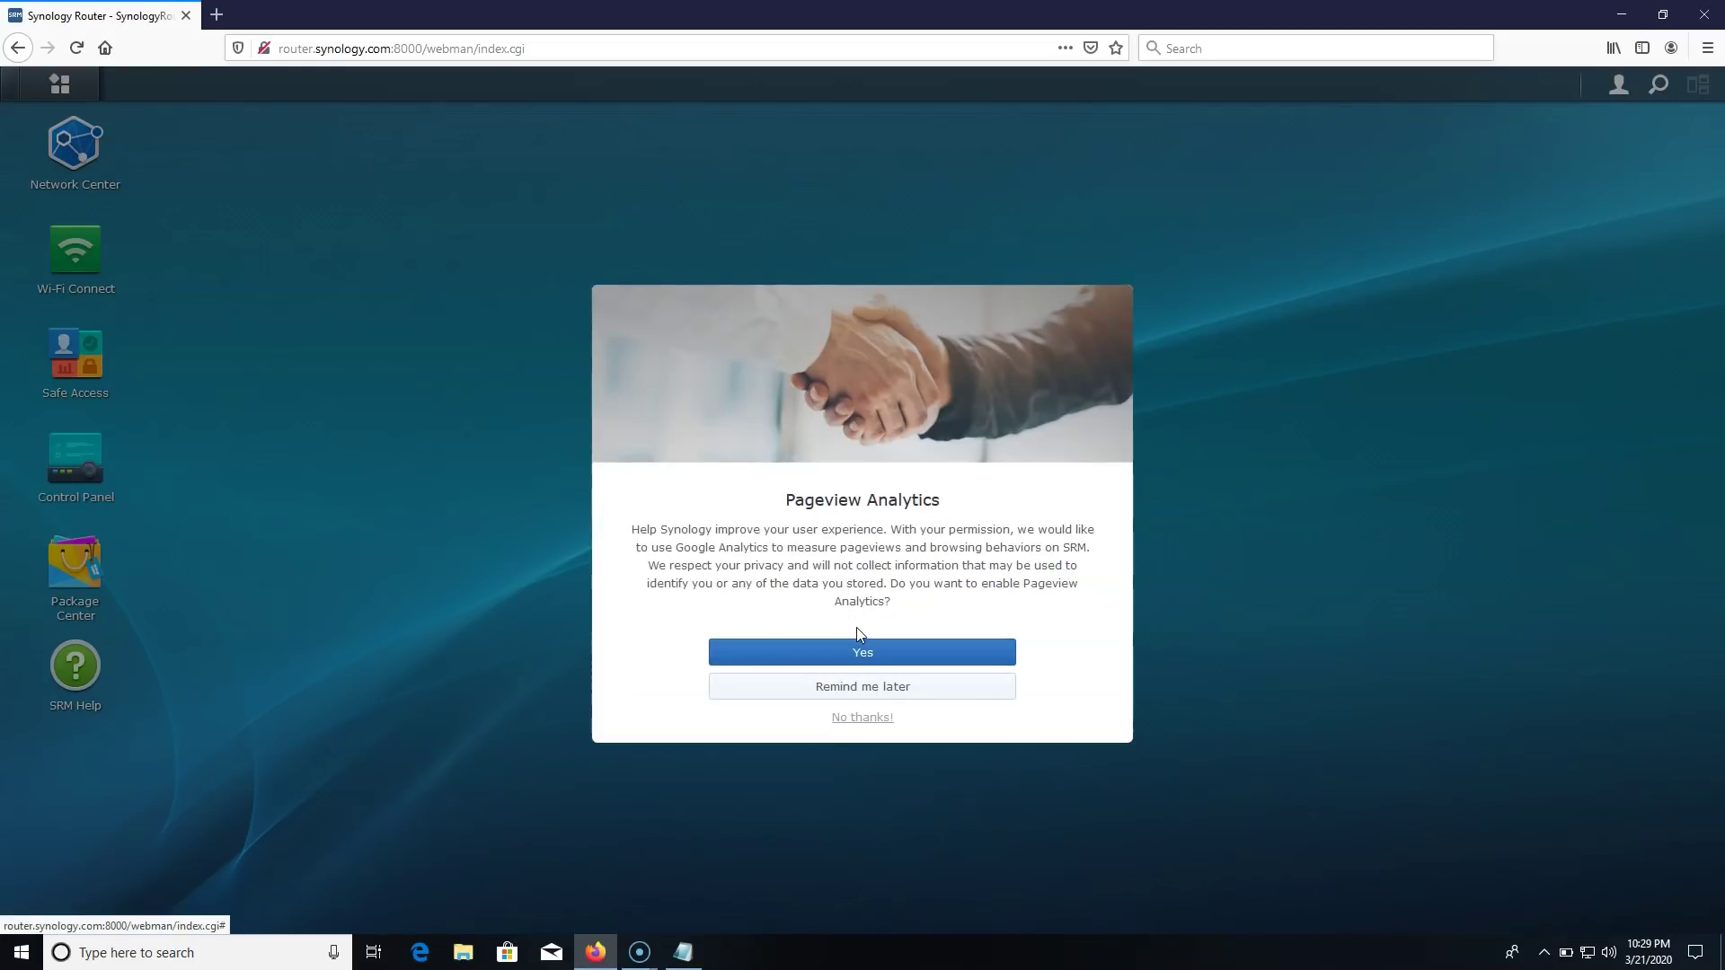
# Decline Pageview Analytics and dismiss the update reminder with Don't show this again ticked.
pyautogui.click(861, 719)
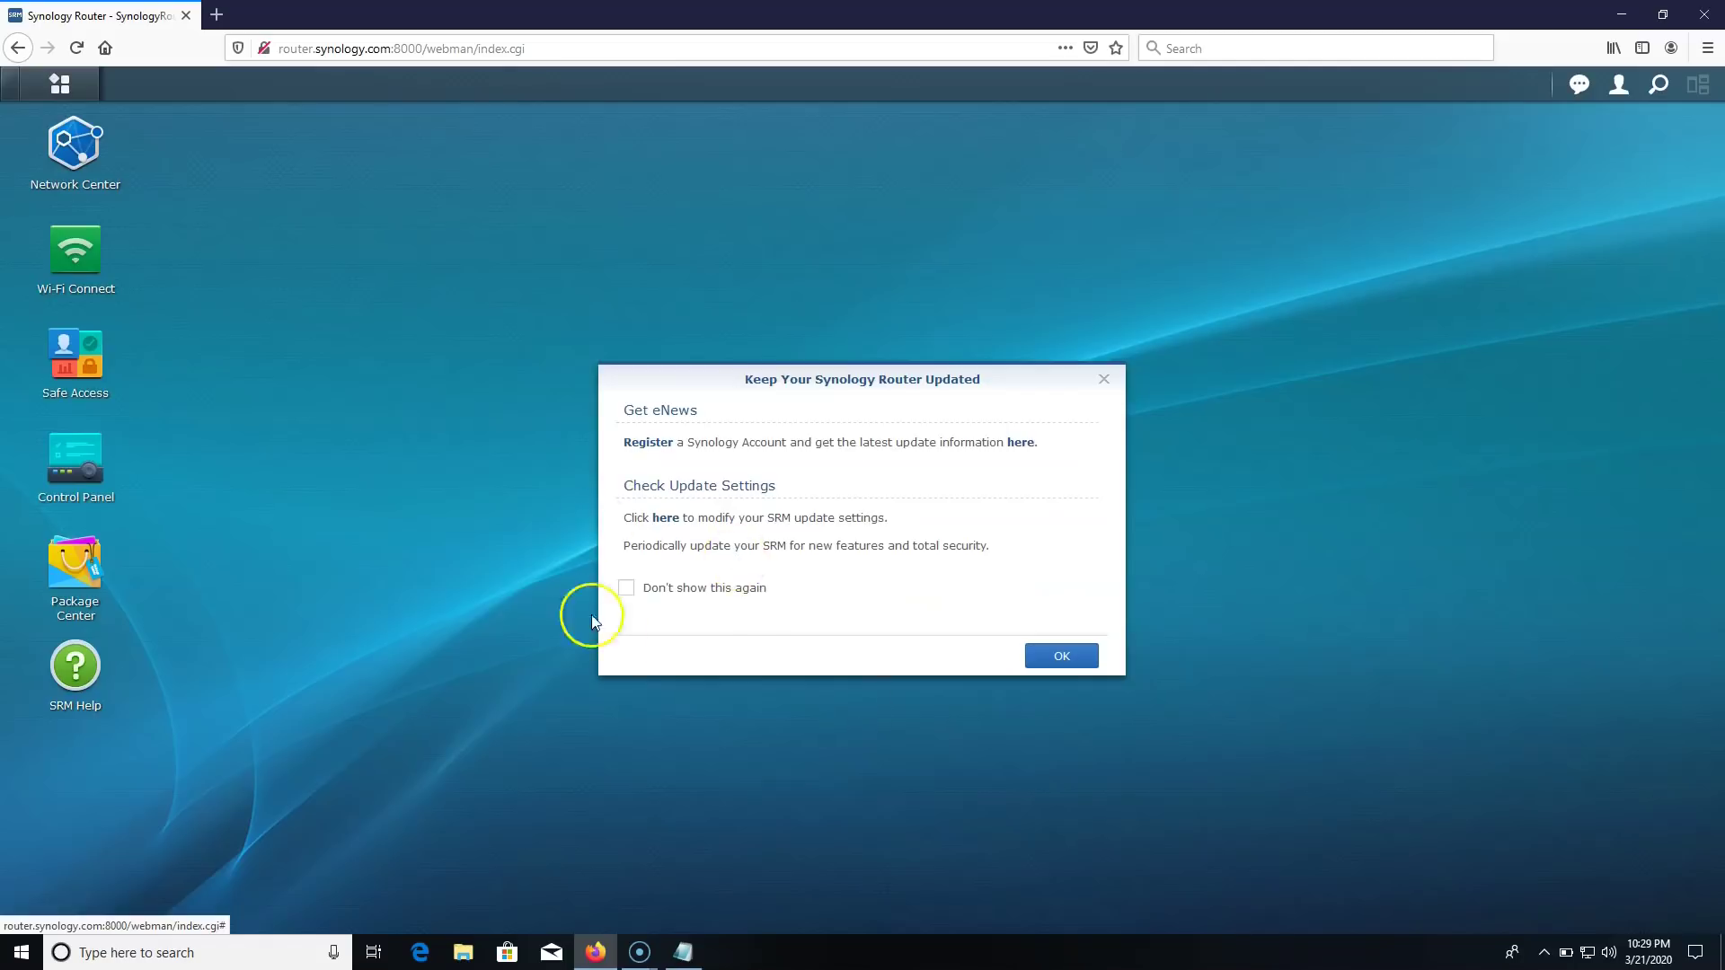
pyautogui.click(626, 588)
pyautogui.click(1062, 665)
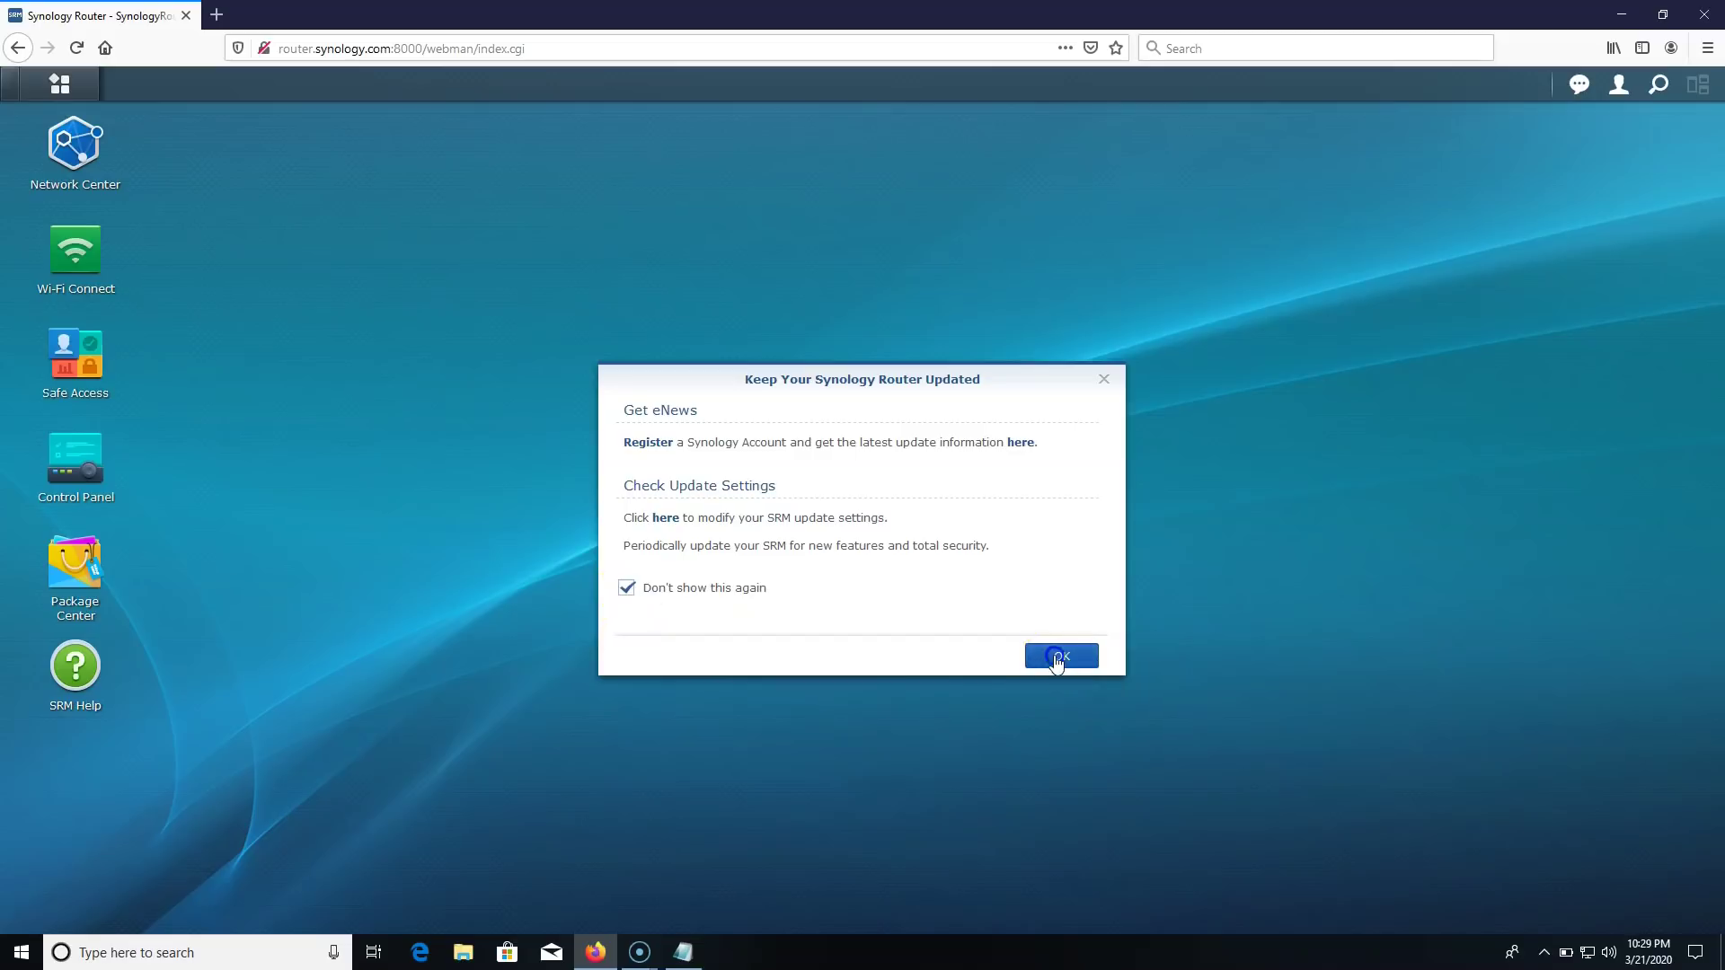
pyautogui.click(75, 463)
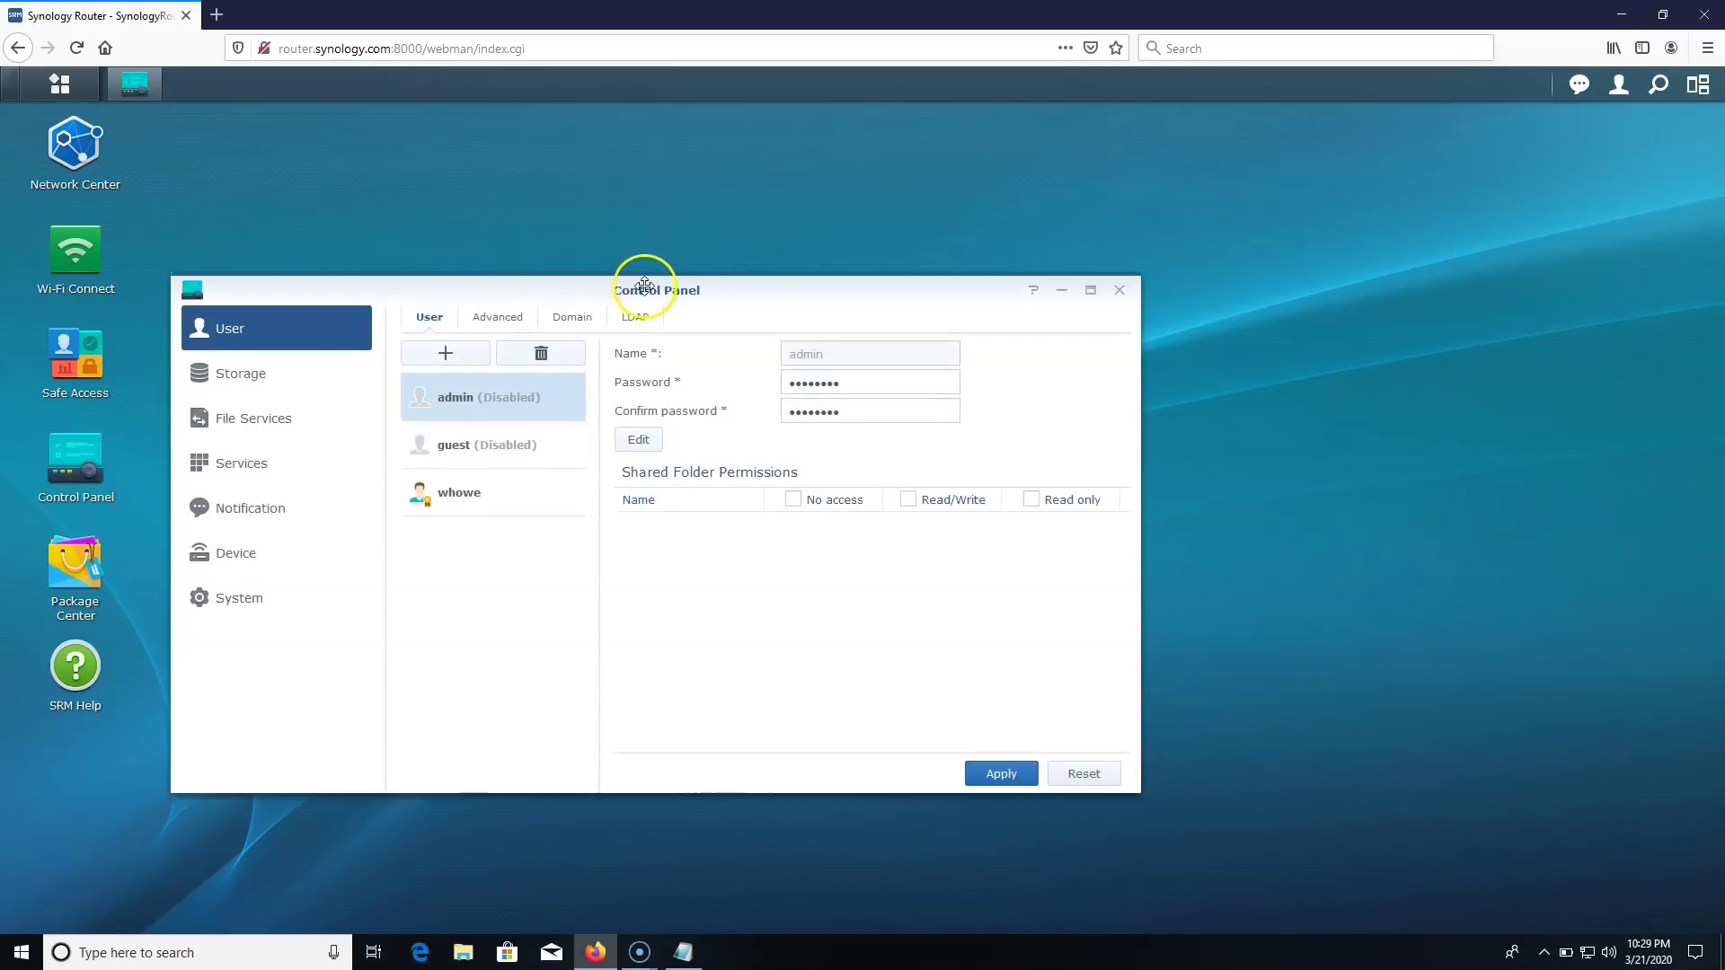
# Confirm on Control Panel's System page that SRM is up-to-date, then bring up Wi-Fi Connect.
pyautogui.moveTo(670, 280); pyautogui.dragTo(927, 185)
pyautogui.click(503, 502)
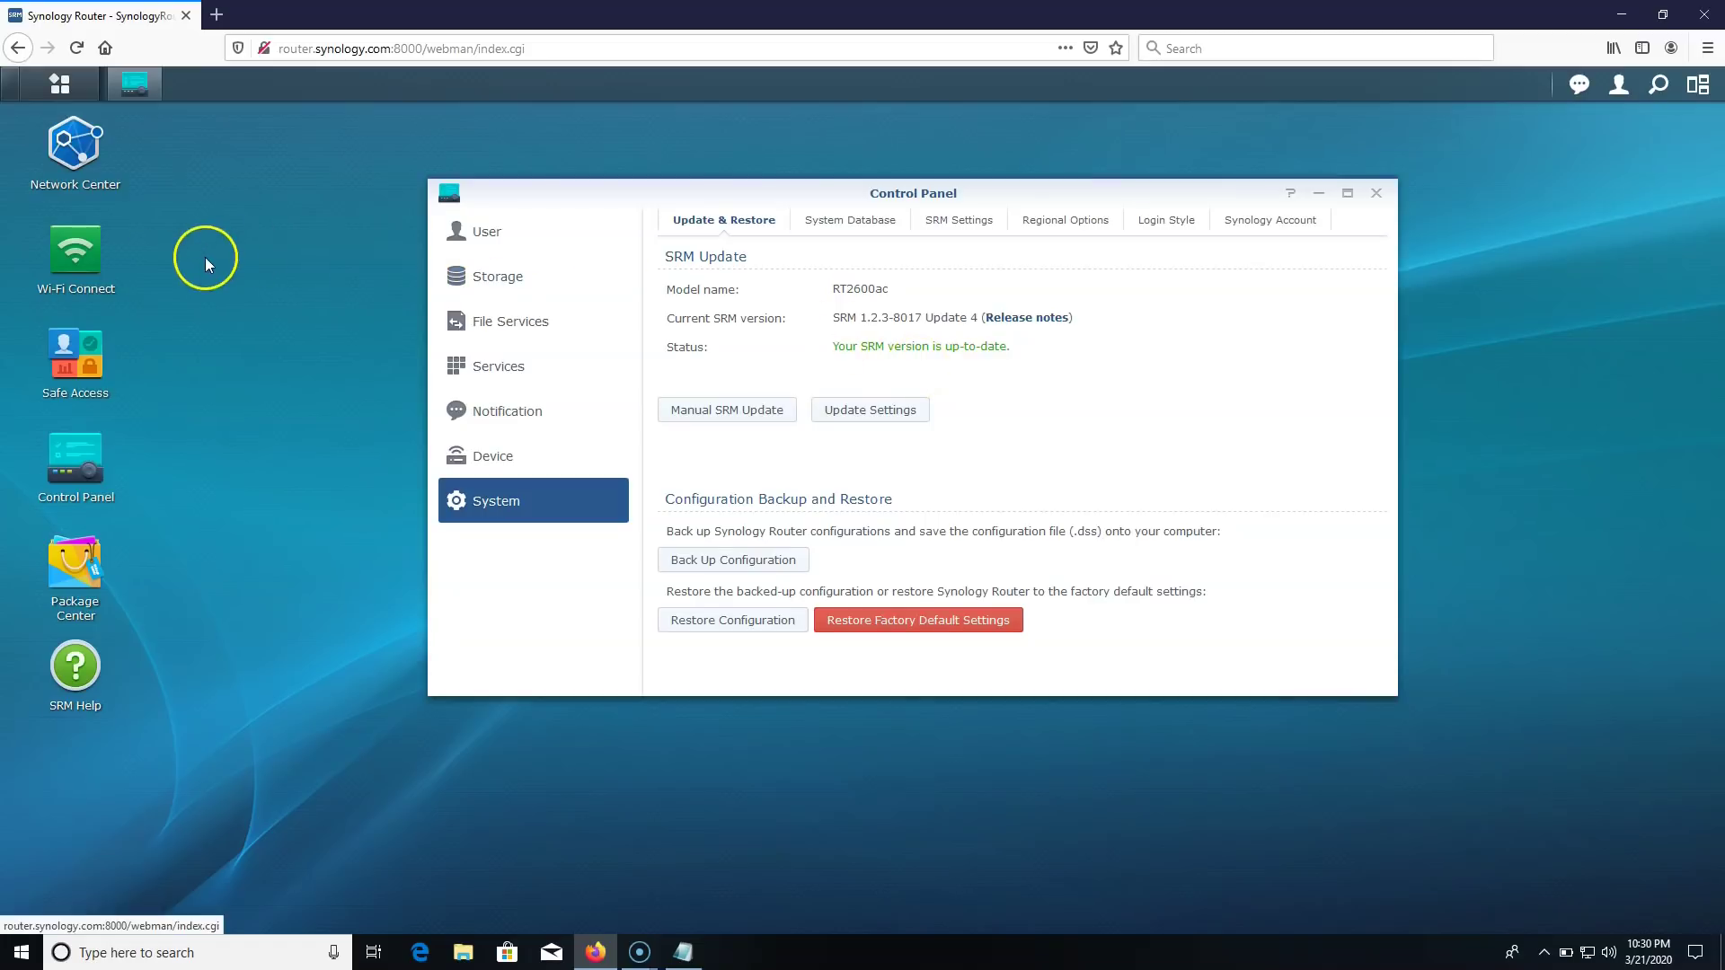
pyautogui.click(73, 269)
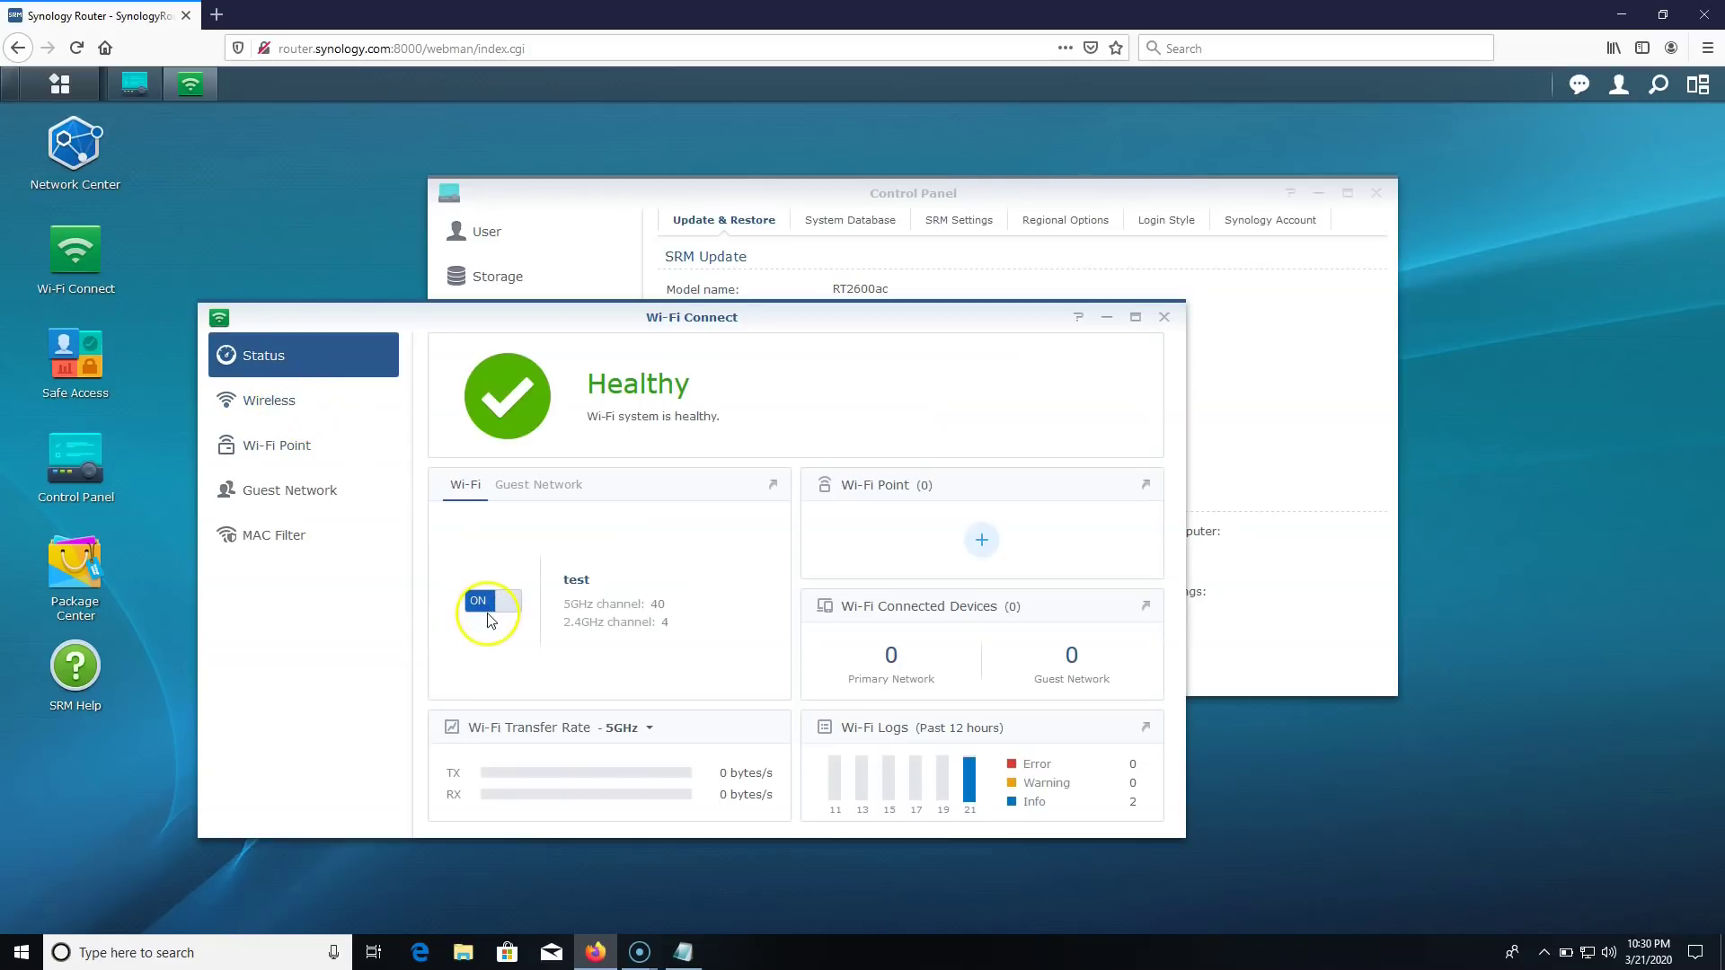
# Switch the router's Wi-Fi off, check the Guest Network status, and close Wi-Fi Connect.
pyautogui.click(483, 604)
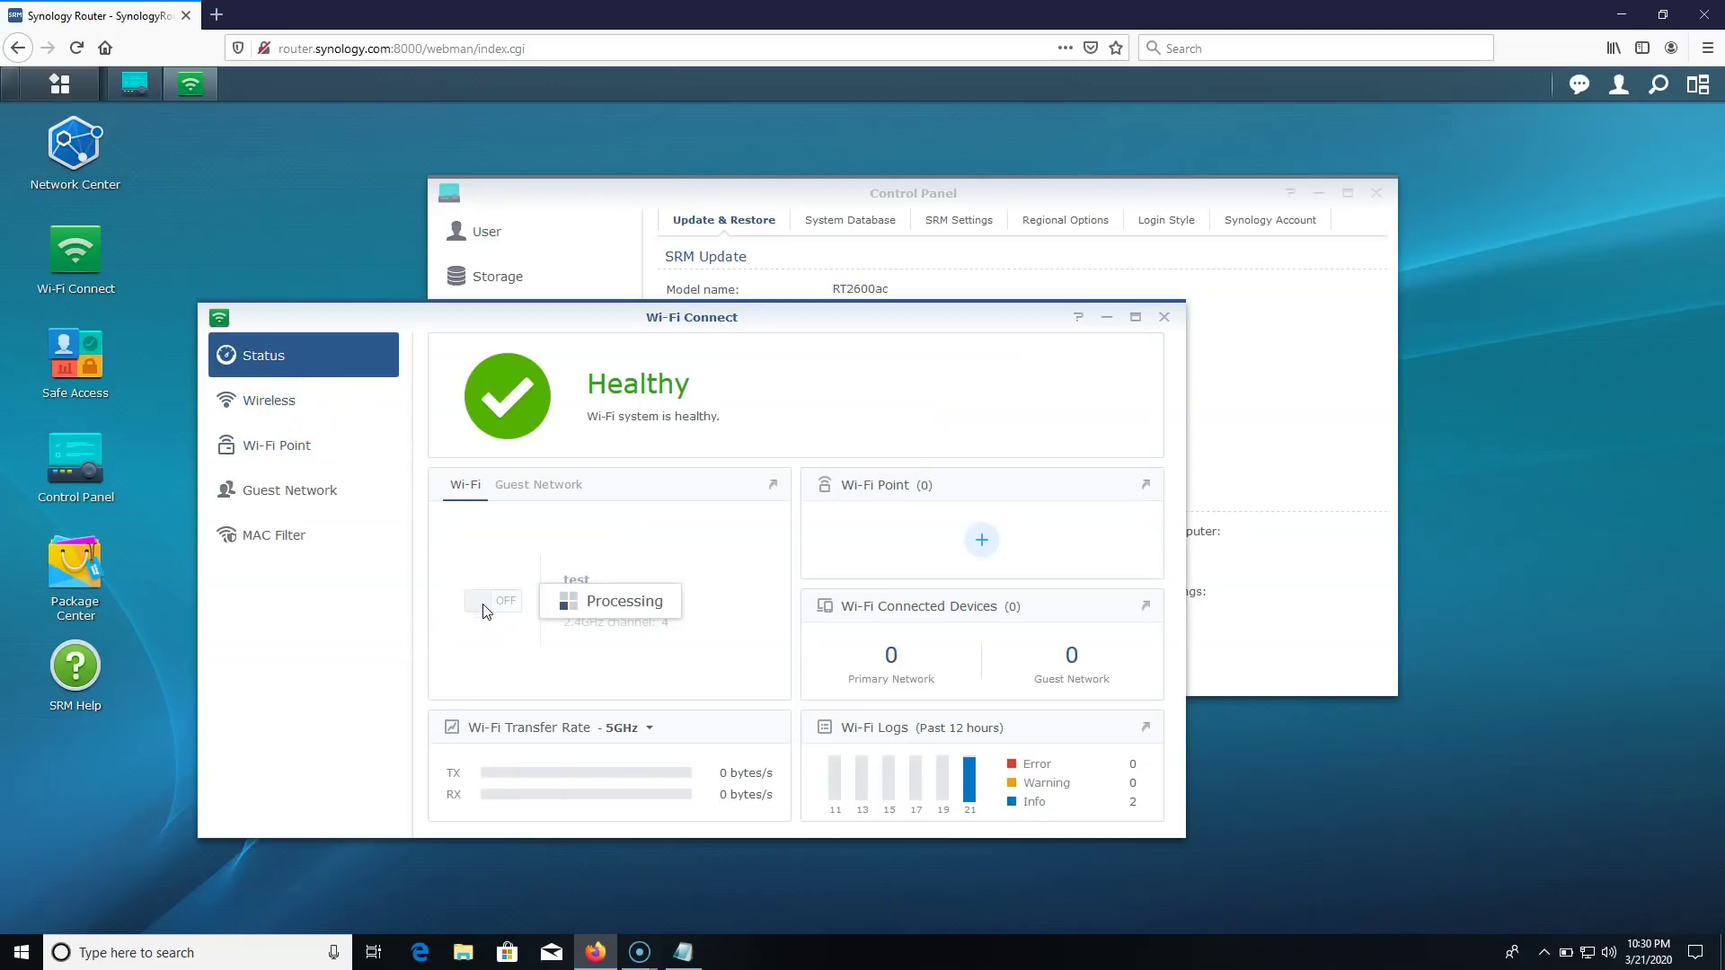
pyautogui.click(555, 500)
pyautogui.click(470, 491)
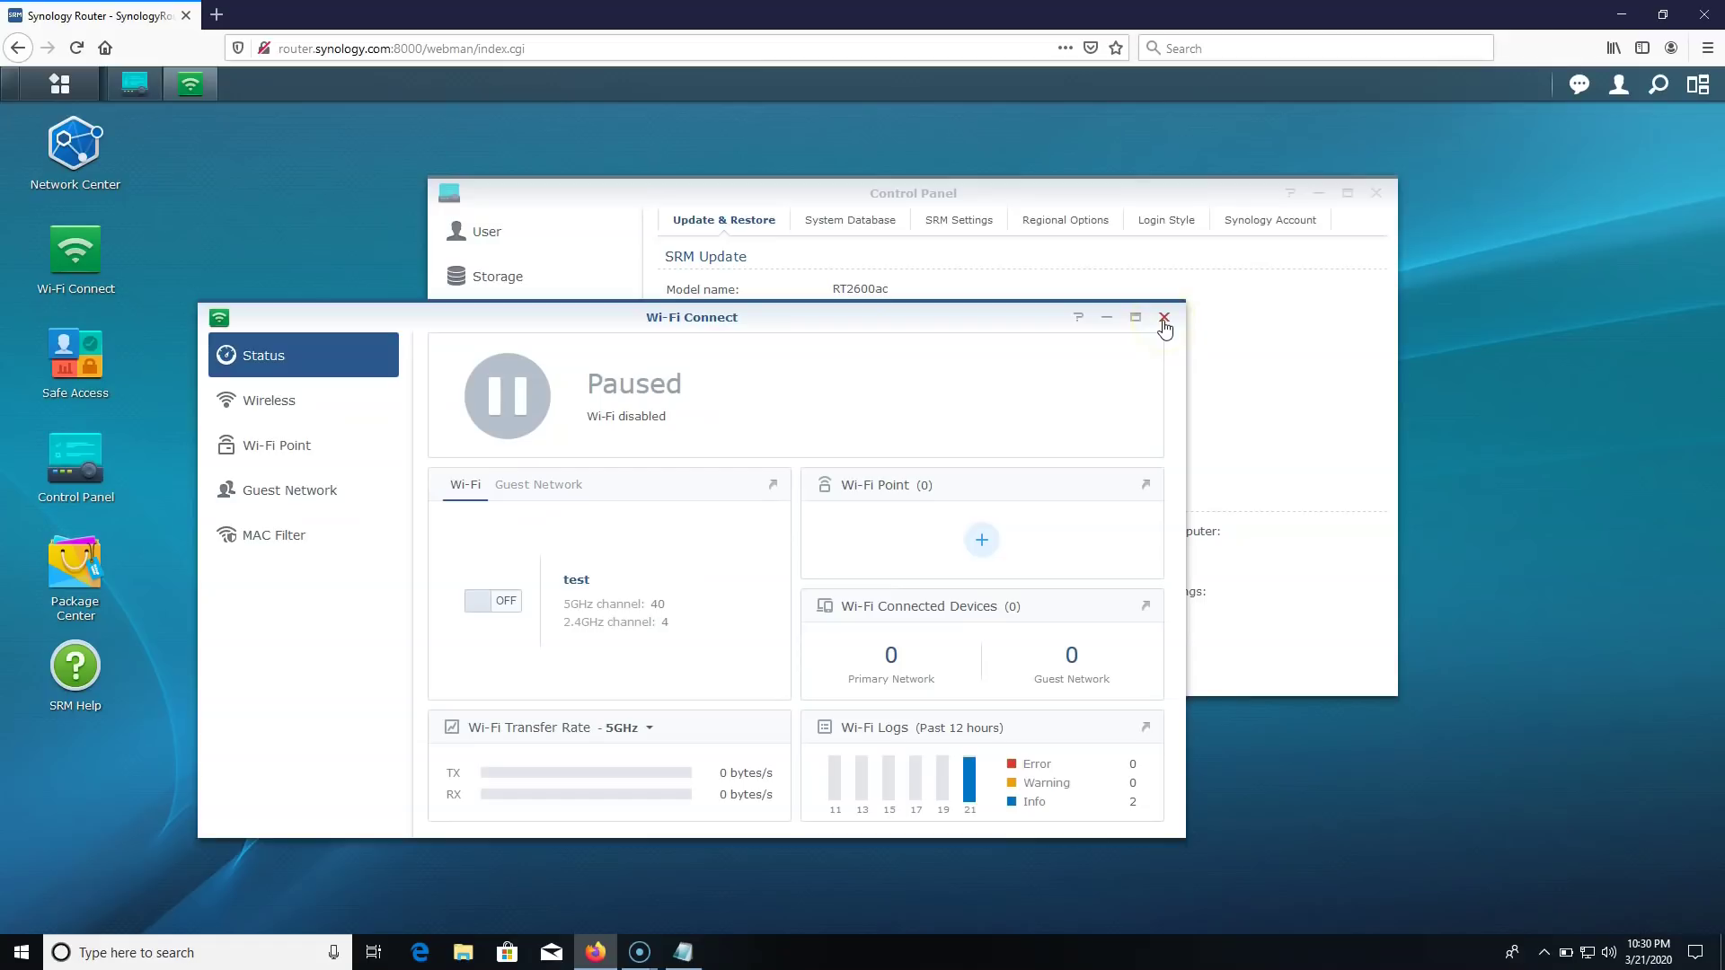
pyautogui.click(1029, 304)
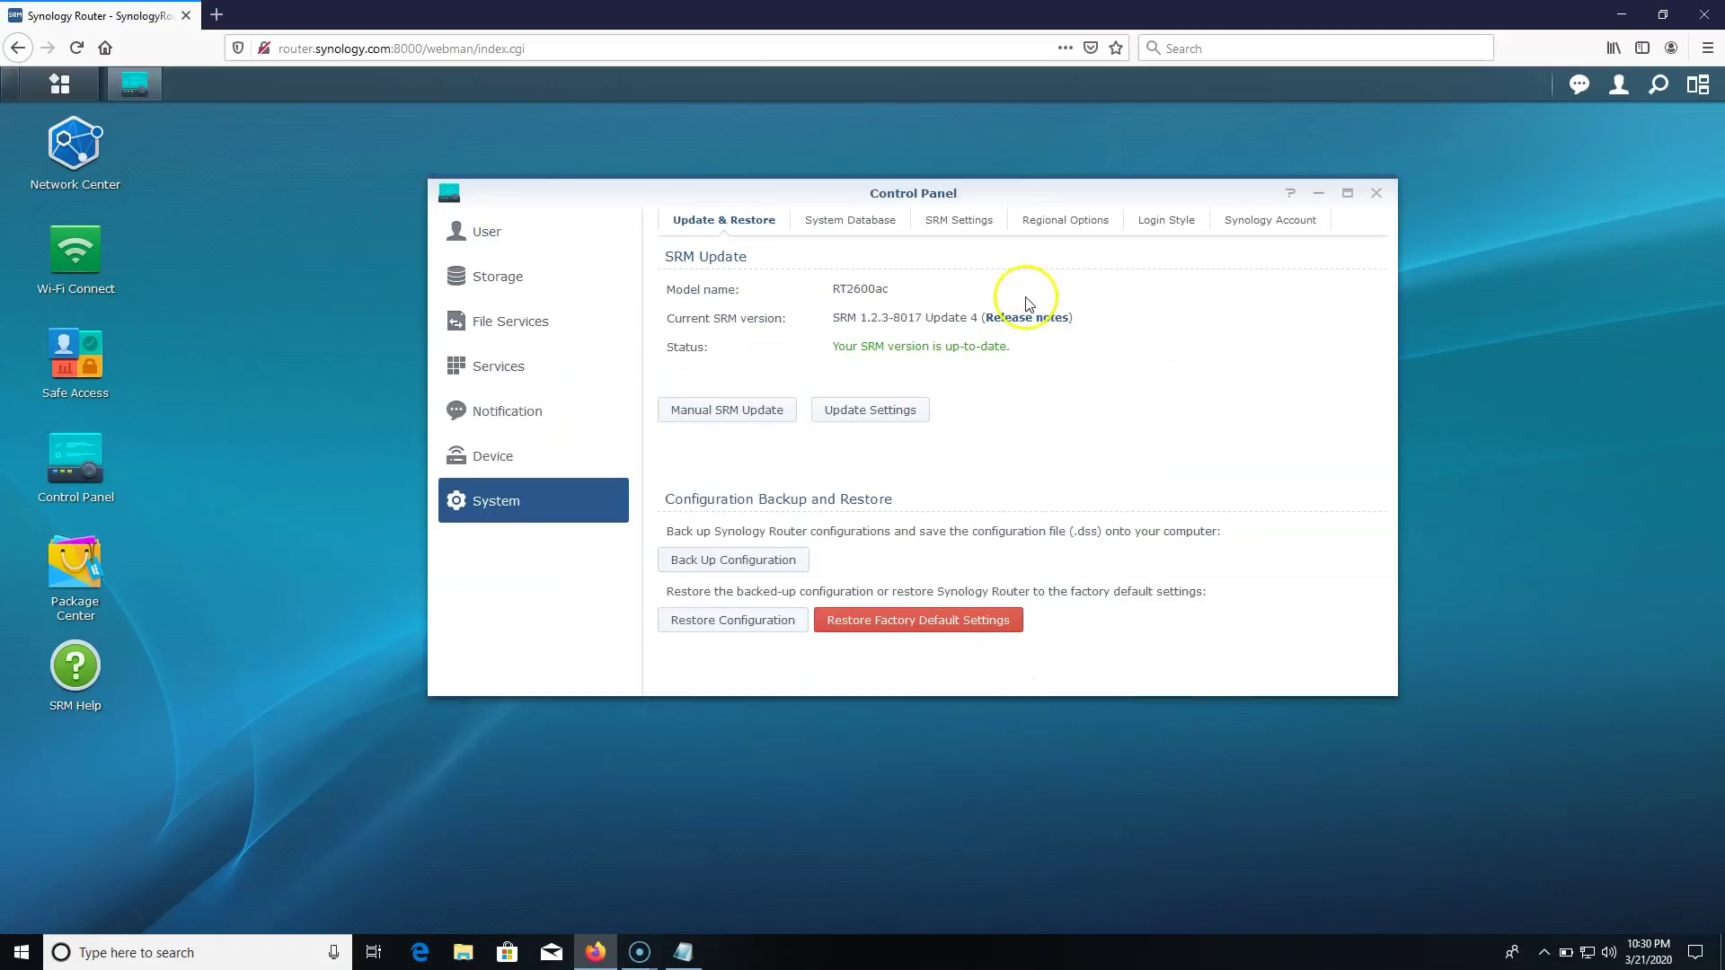
# In SRM Settings, enable automatic HTTP-to-HTTPS redirection and HSTS, and apply them.
pyautogui.click(958, 226)
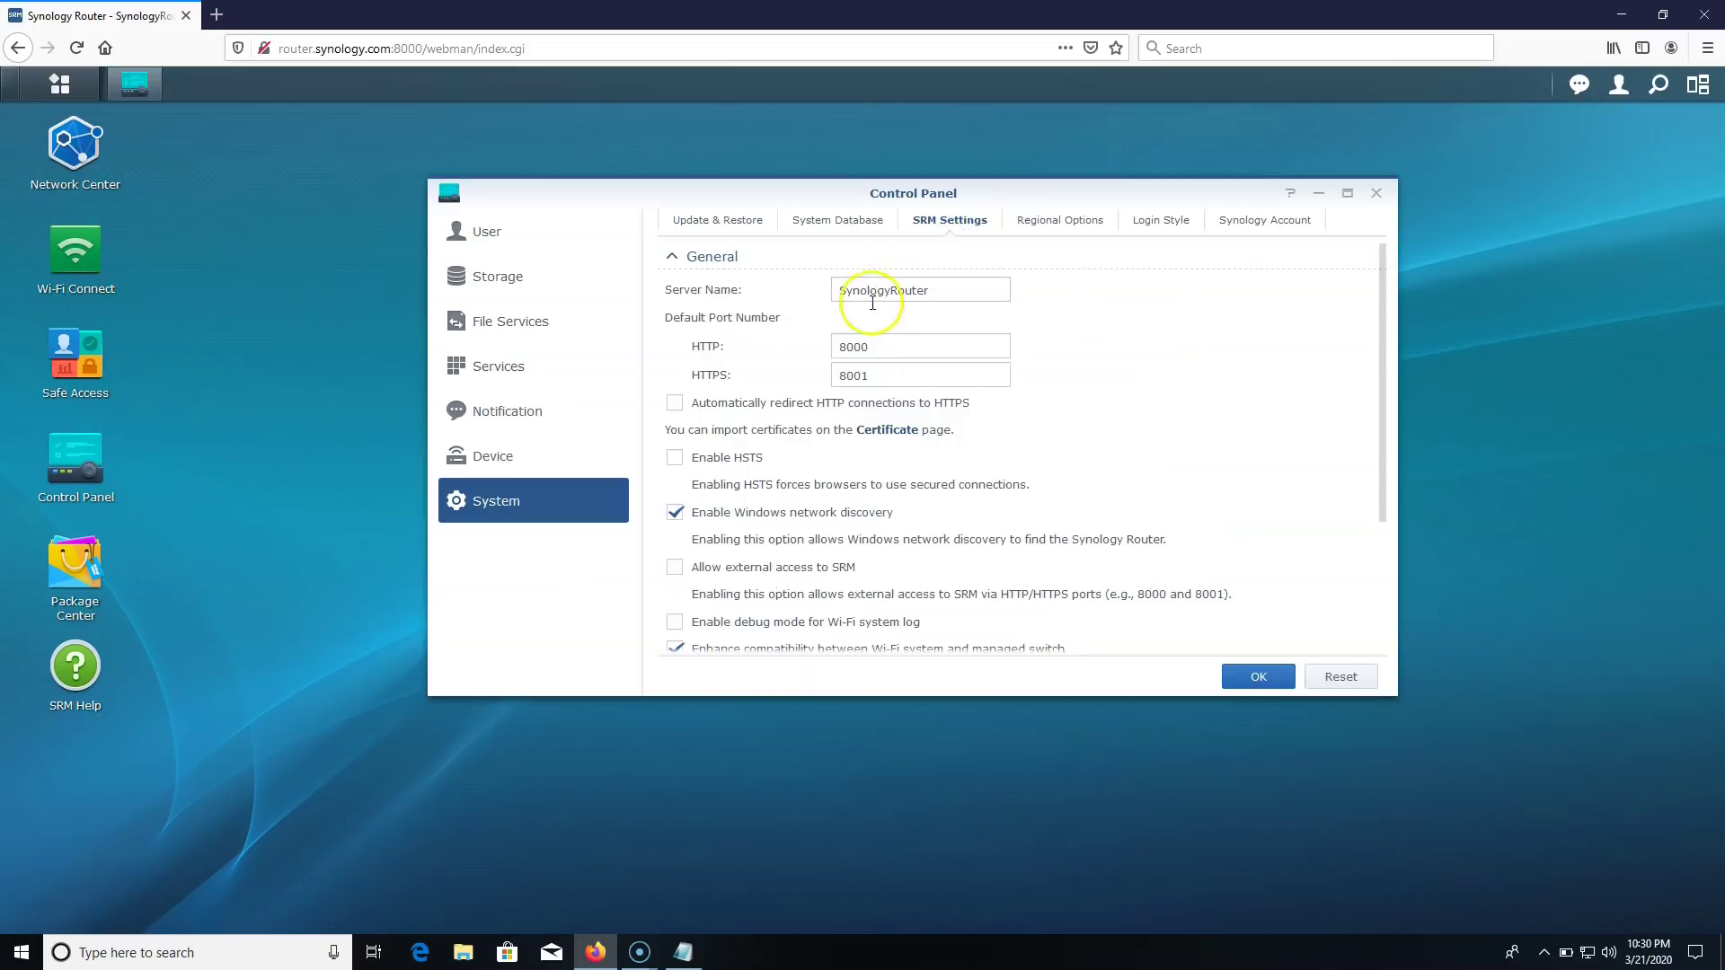
pyautogui.click(673, 405)
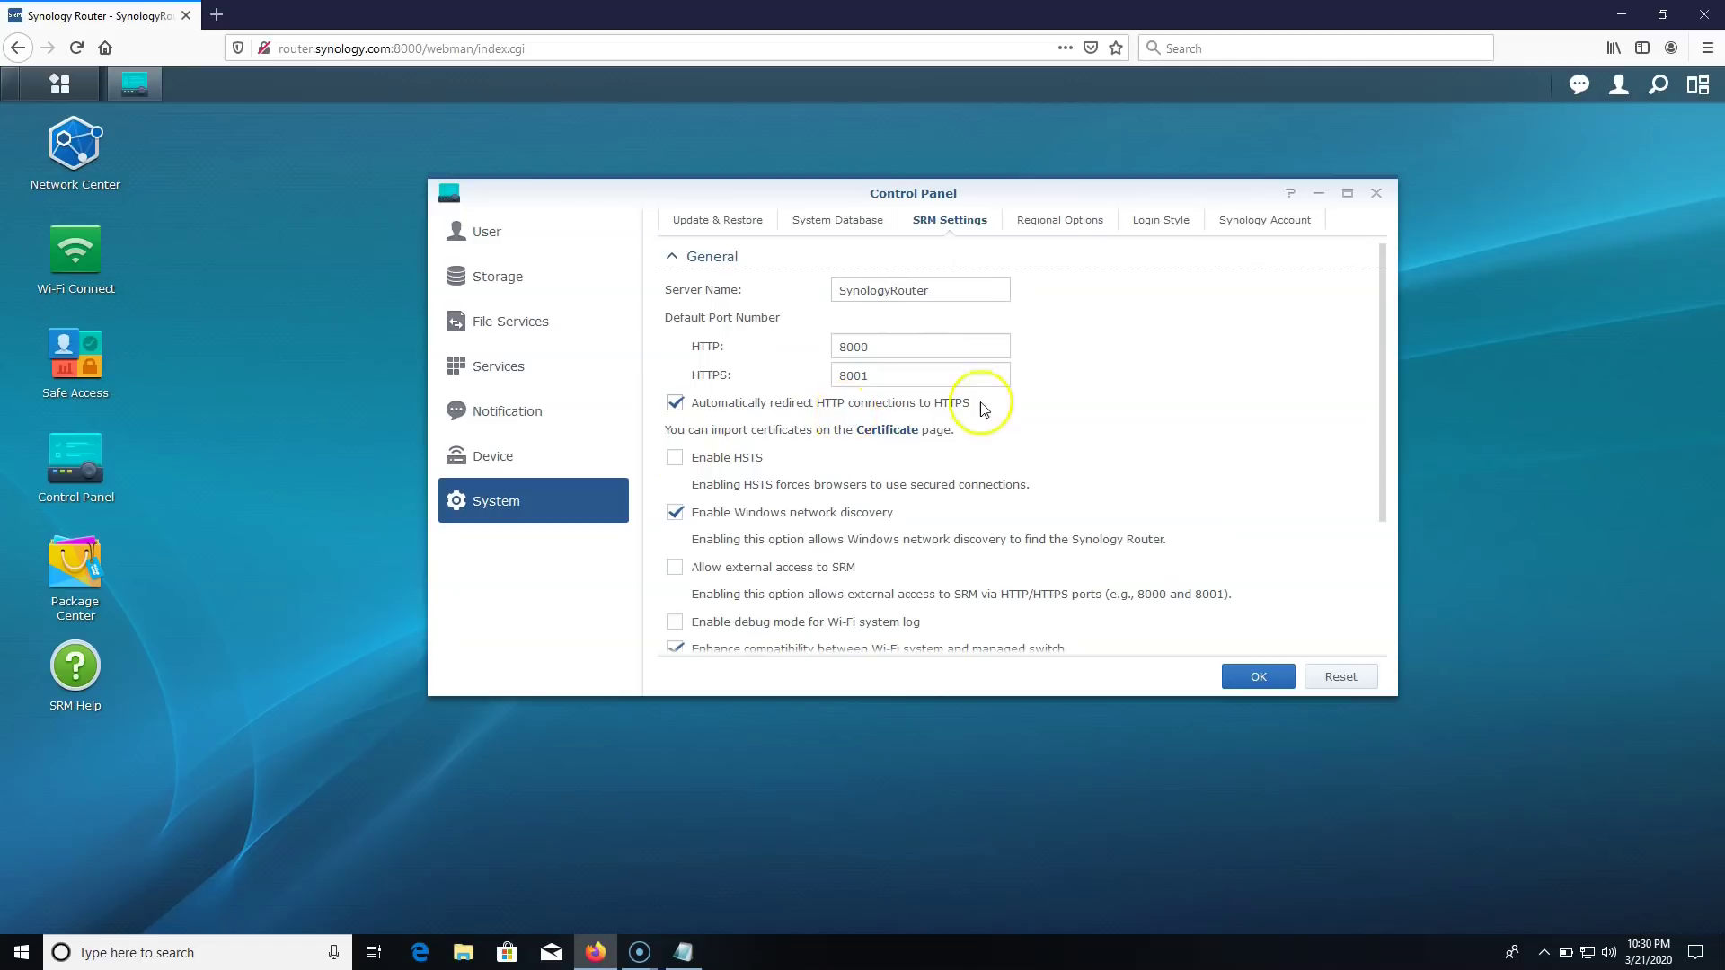
pyautogui.click(675, 457)
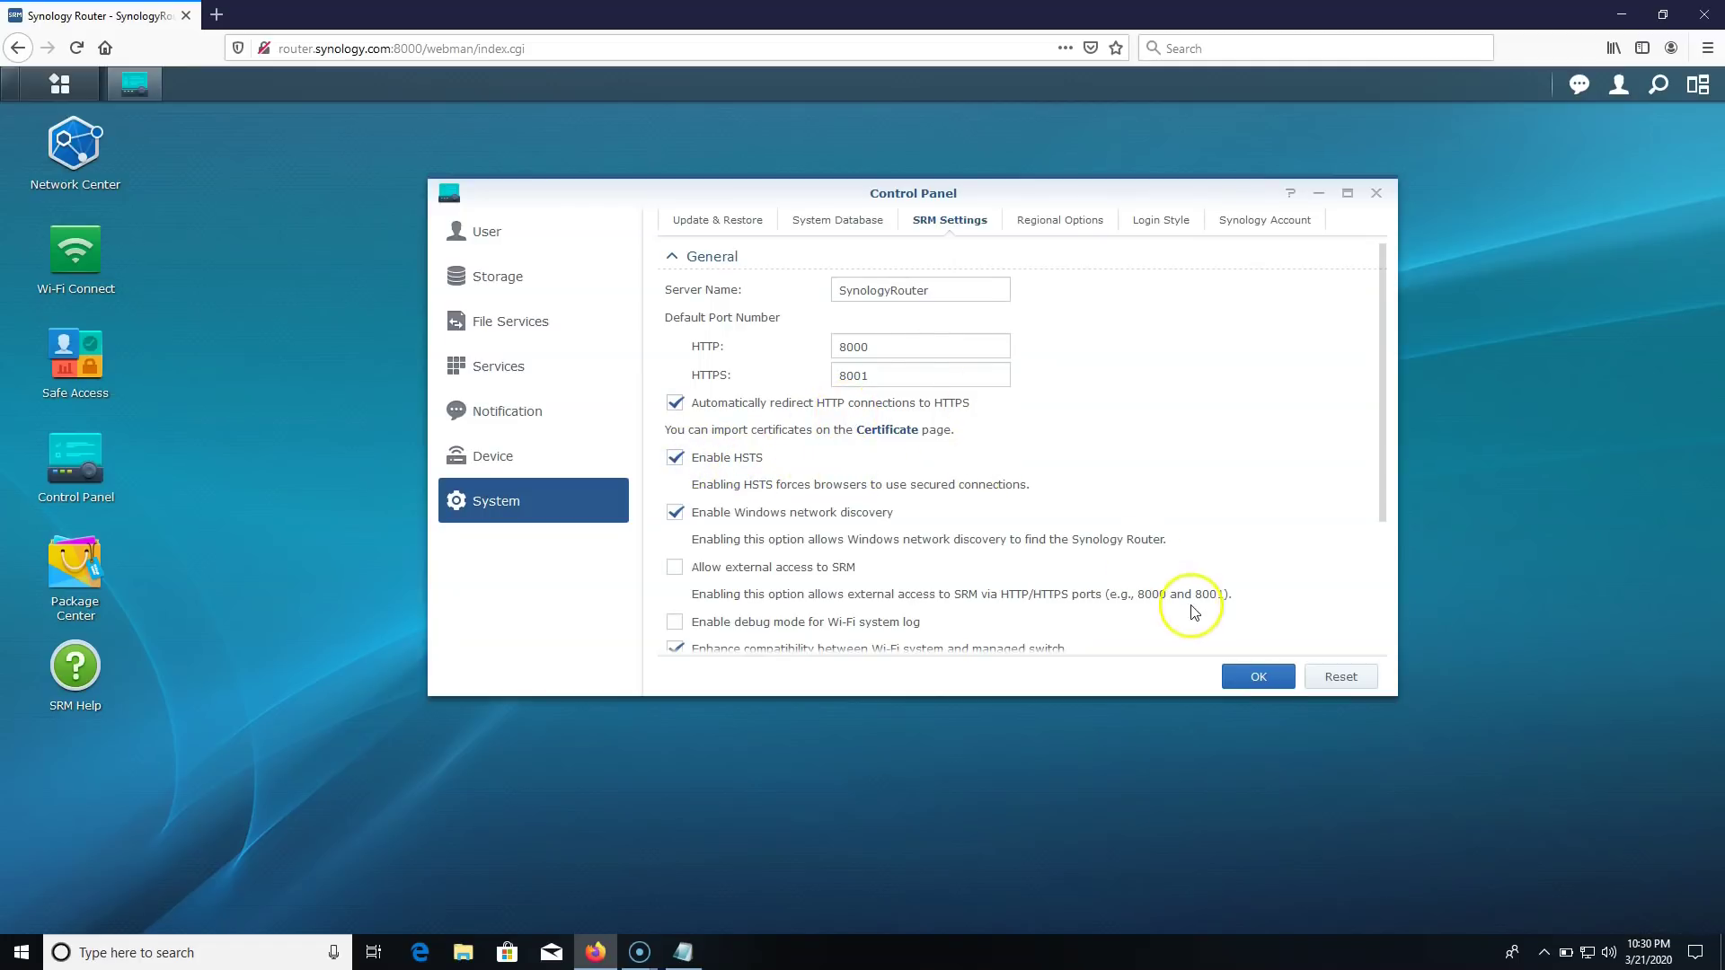
pyautogui.click(1266, 685)
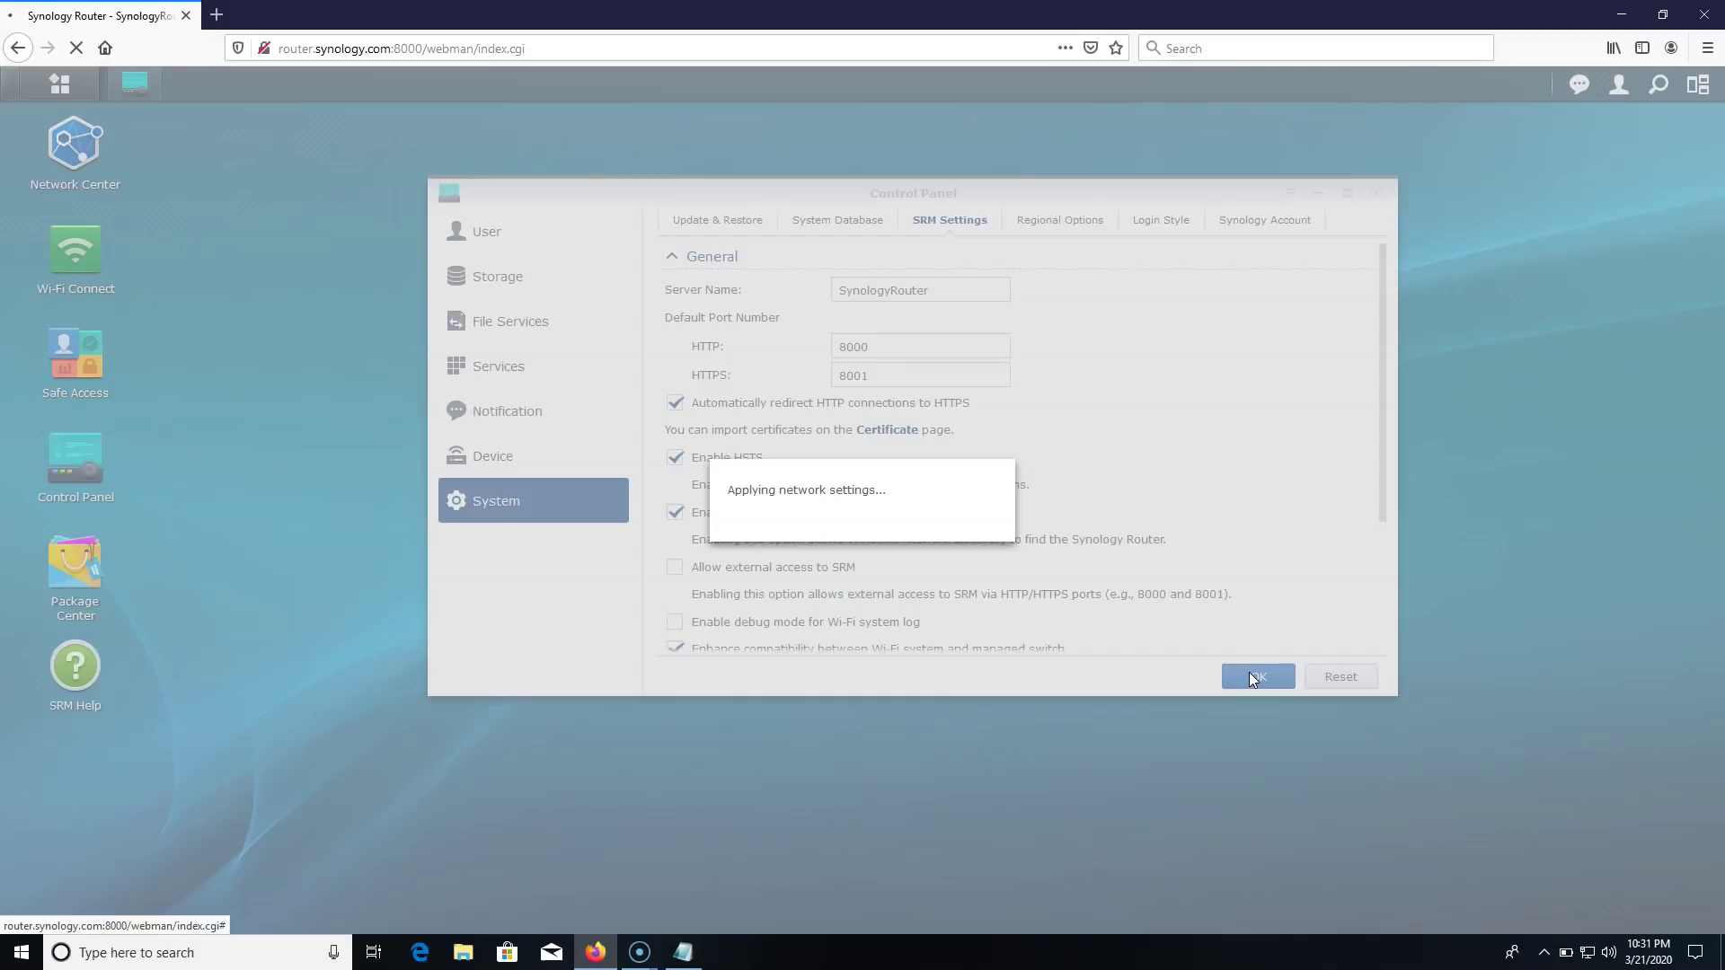
pyautogui.click(1635, 222)
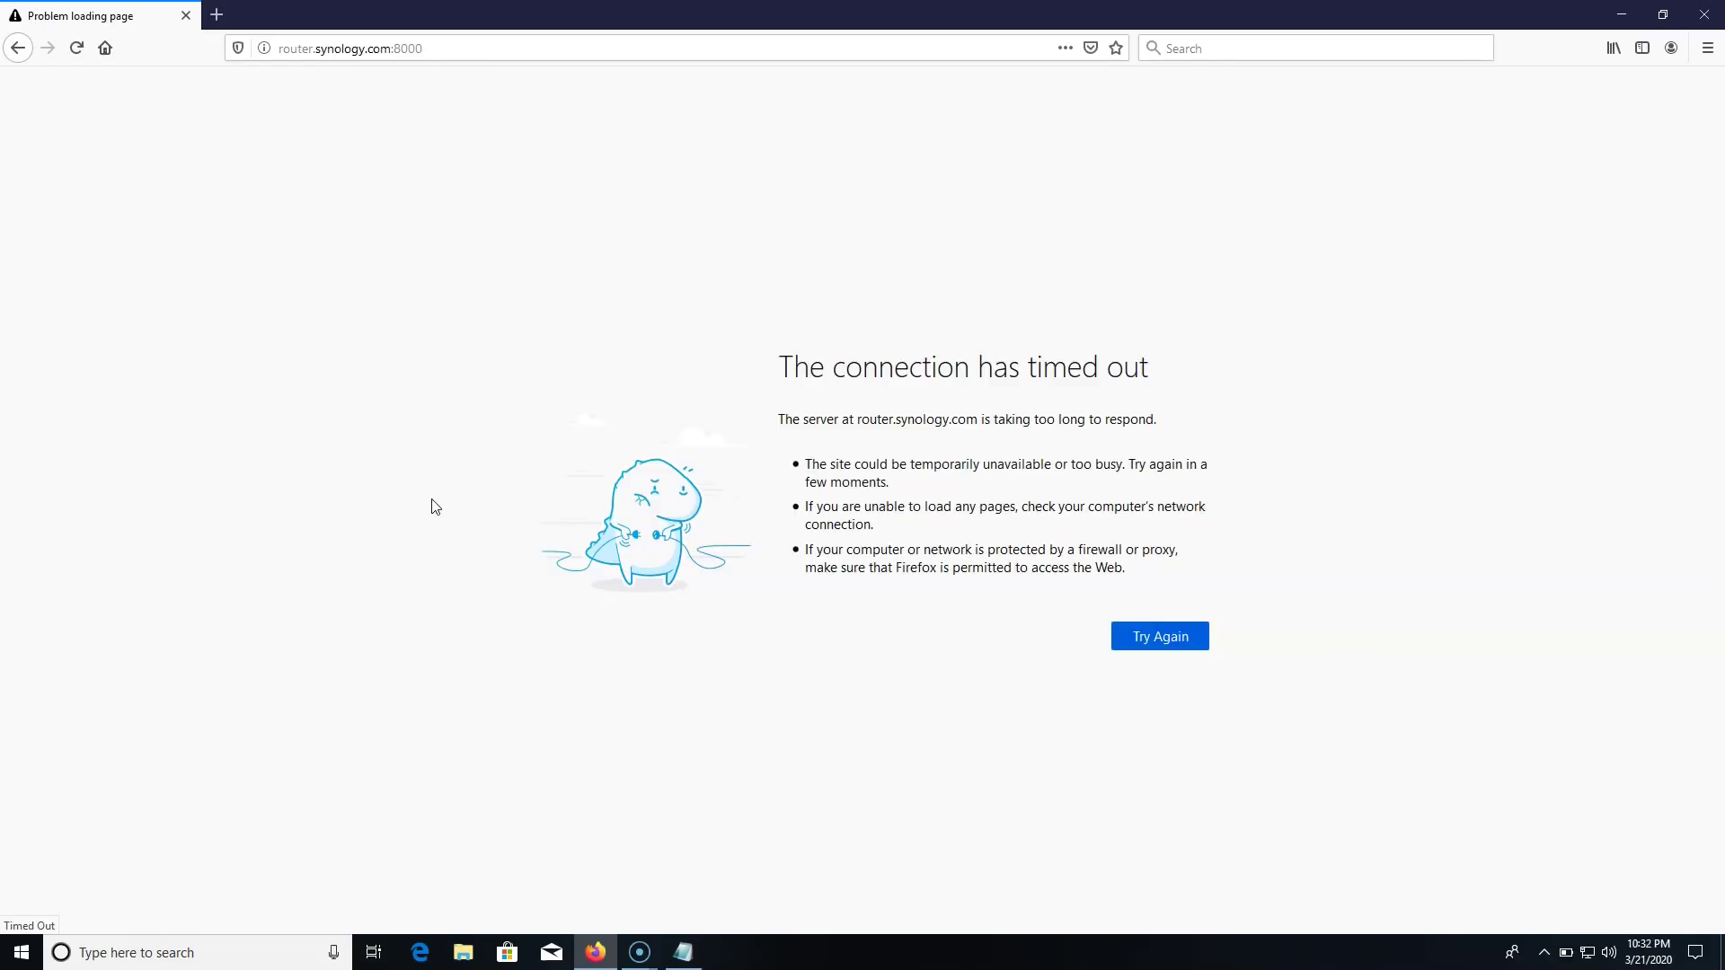
pyautogui.click(593, 49)
pyautogui.write('https://192.168.1.1')
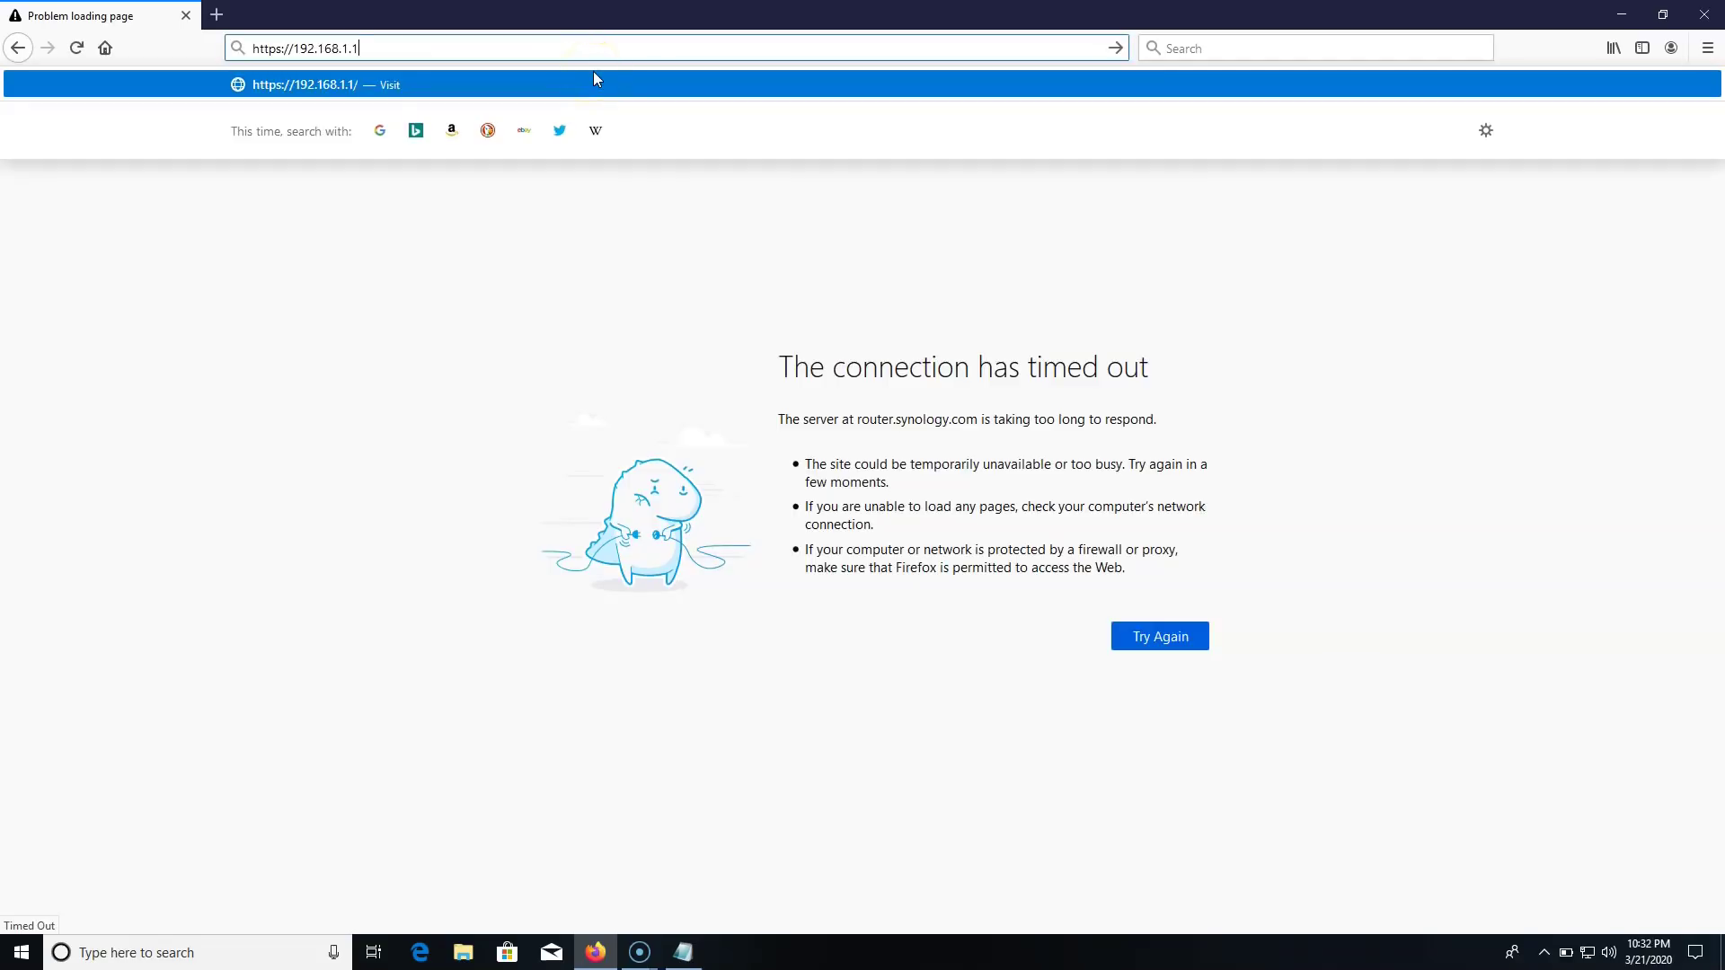
pyautogui.write(':8001')
pyautogui.press('Return')
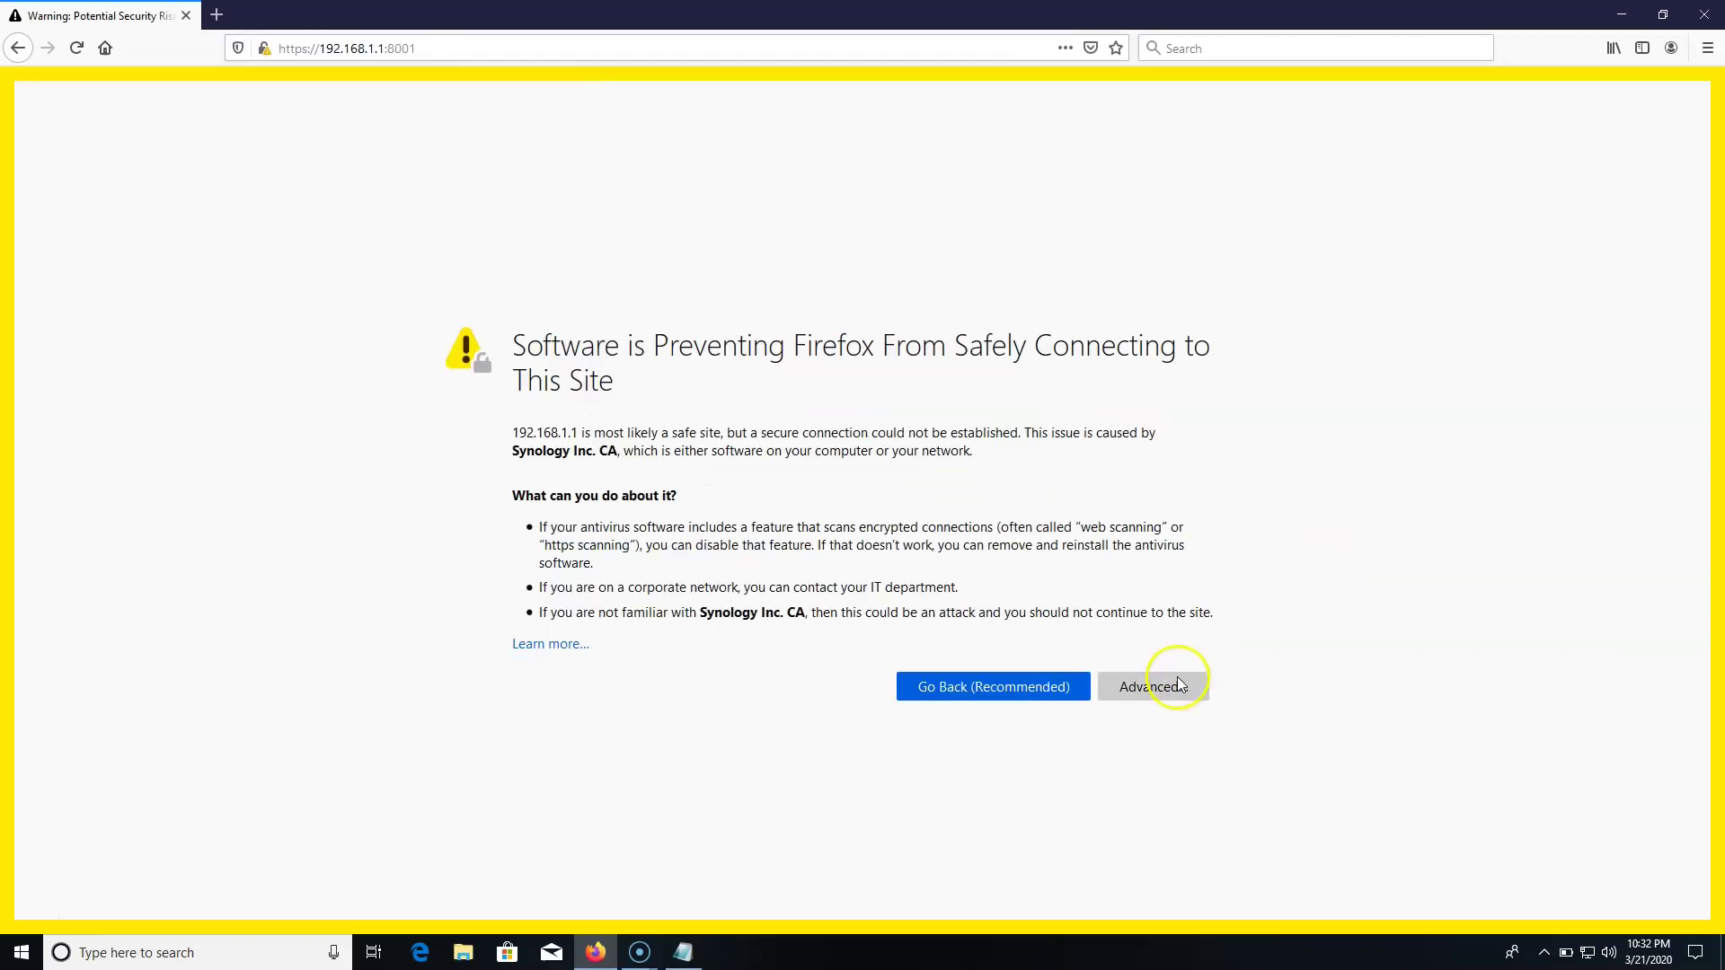
pyautogui.click(1133, 693)
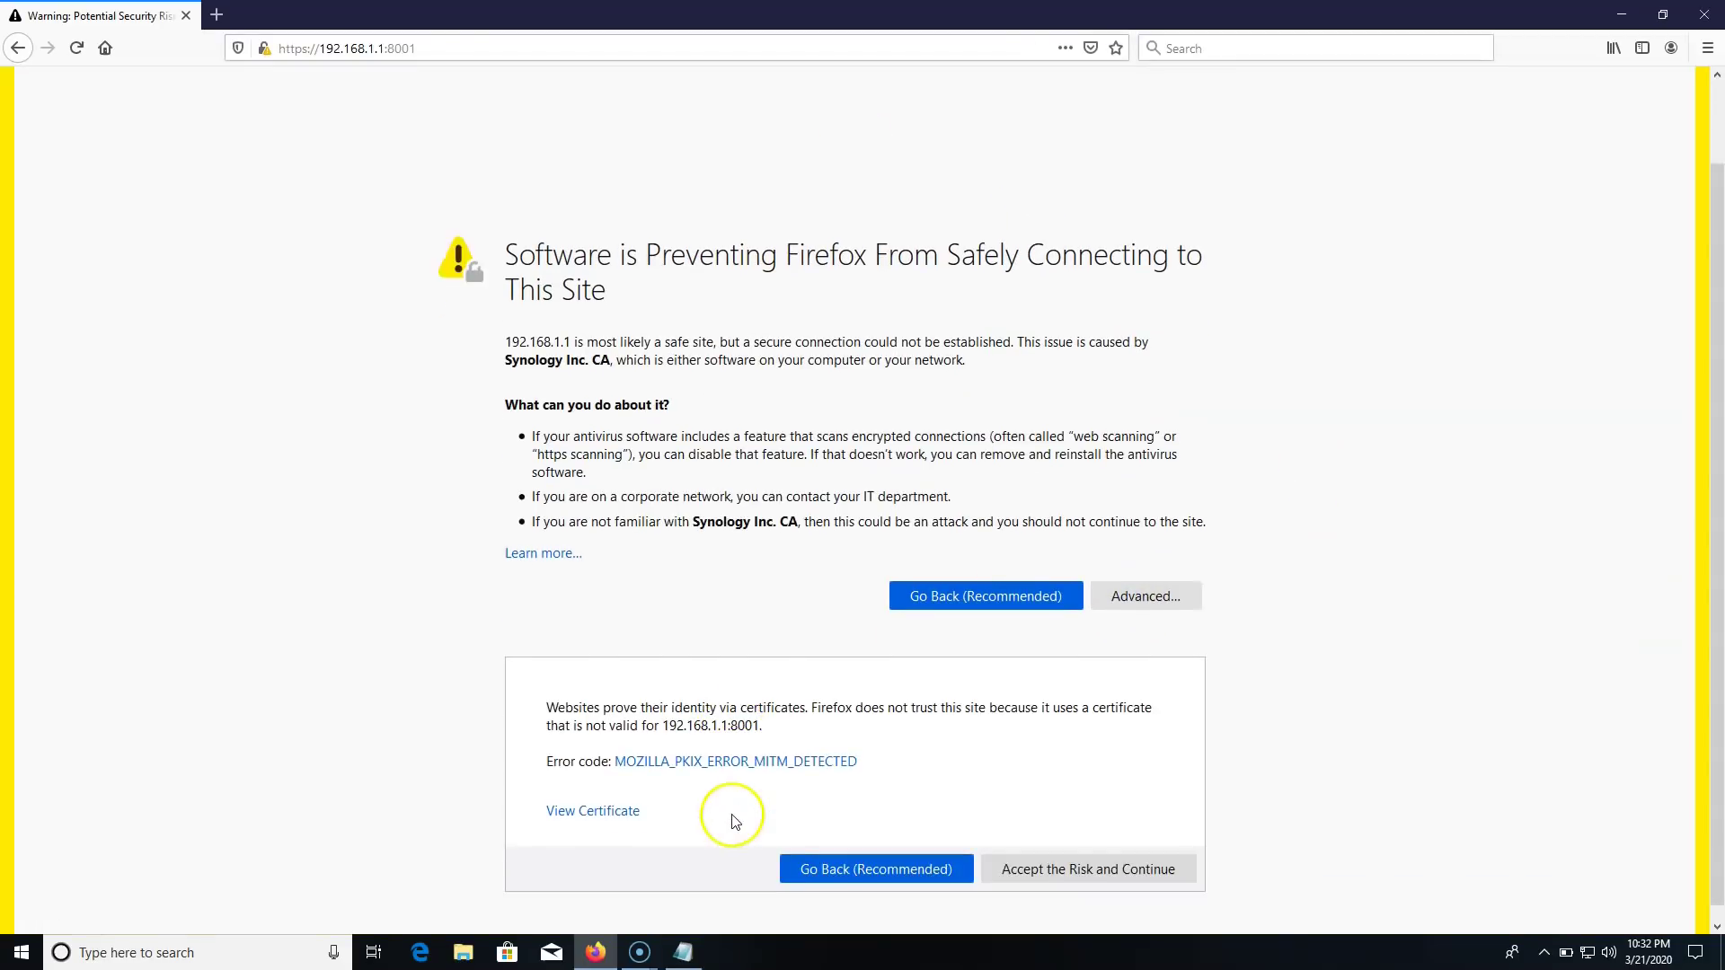
pyautogui.click(1049, 853)
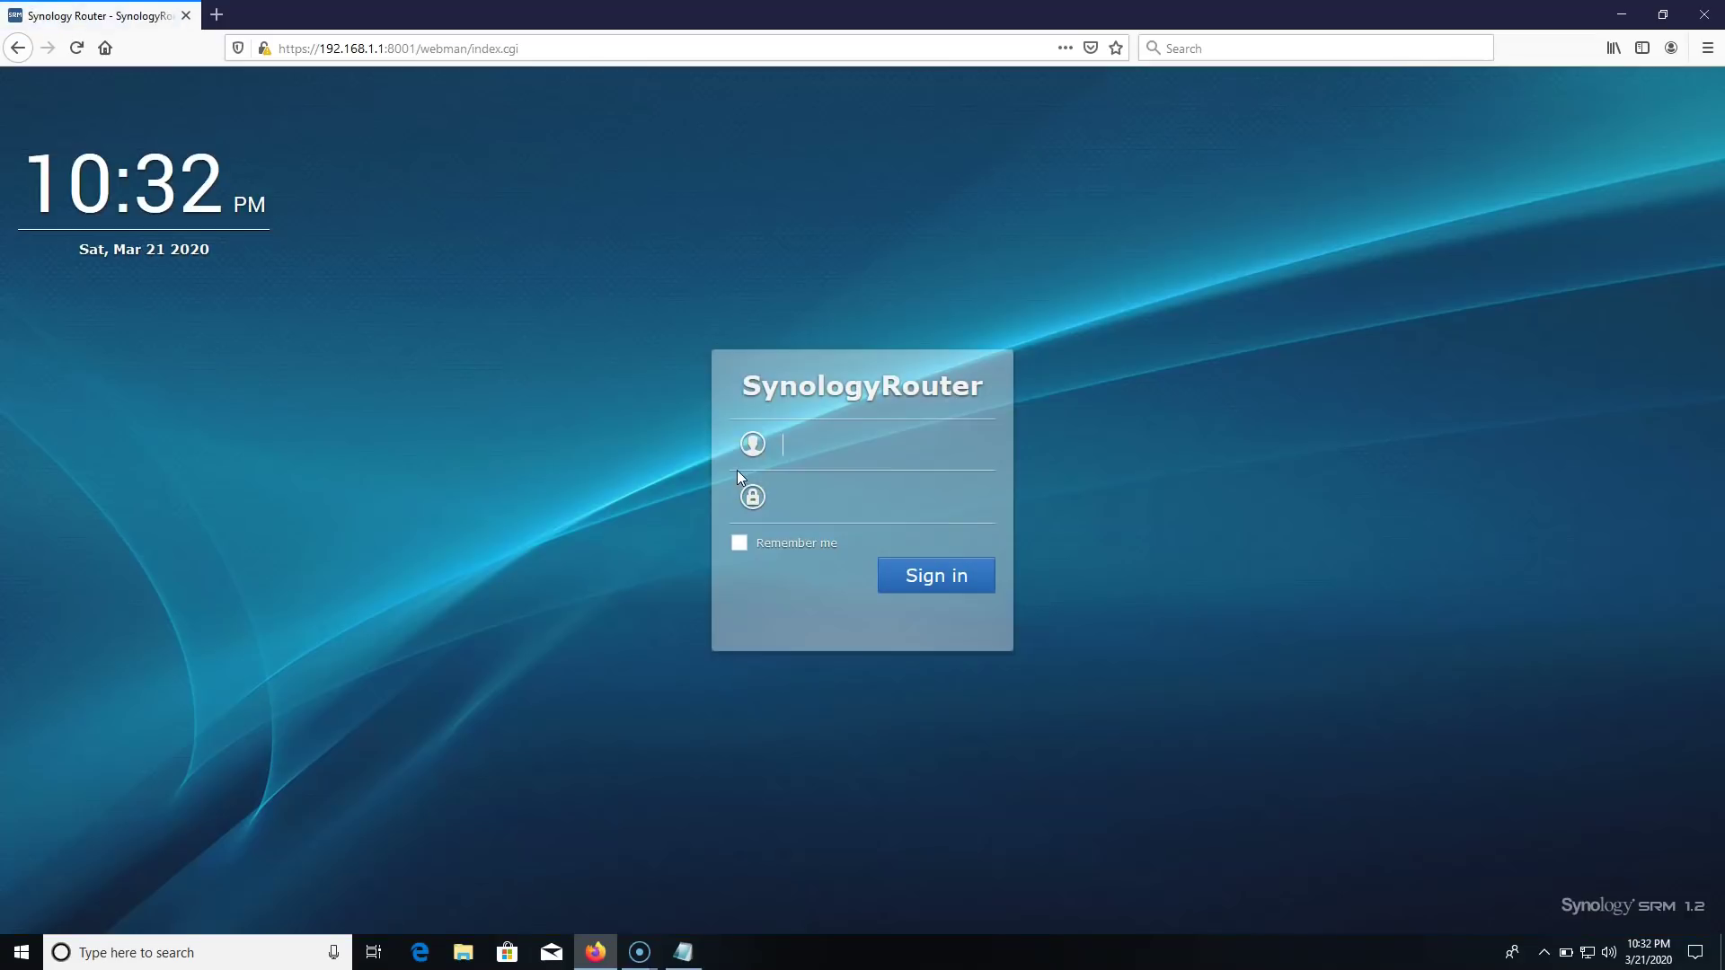
# Sign in to SRM with the router account's username and password, then open Control Panel.
pyautogui.write('whowe')
pyautogui.press('Tab')
pyautogui.write('•••••••••')
pyautogui.press('Return')
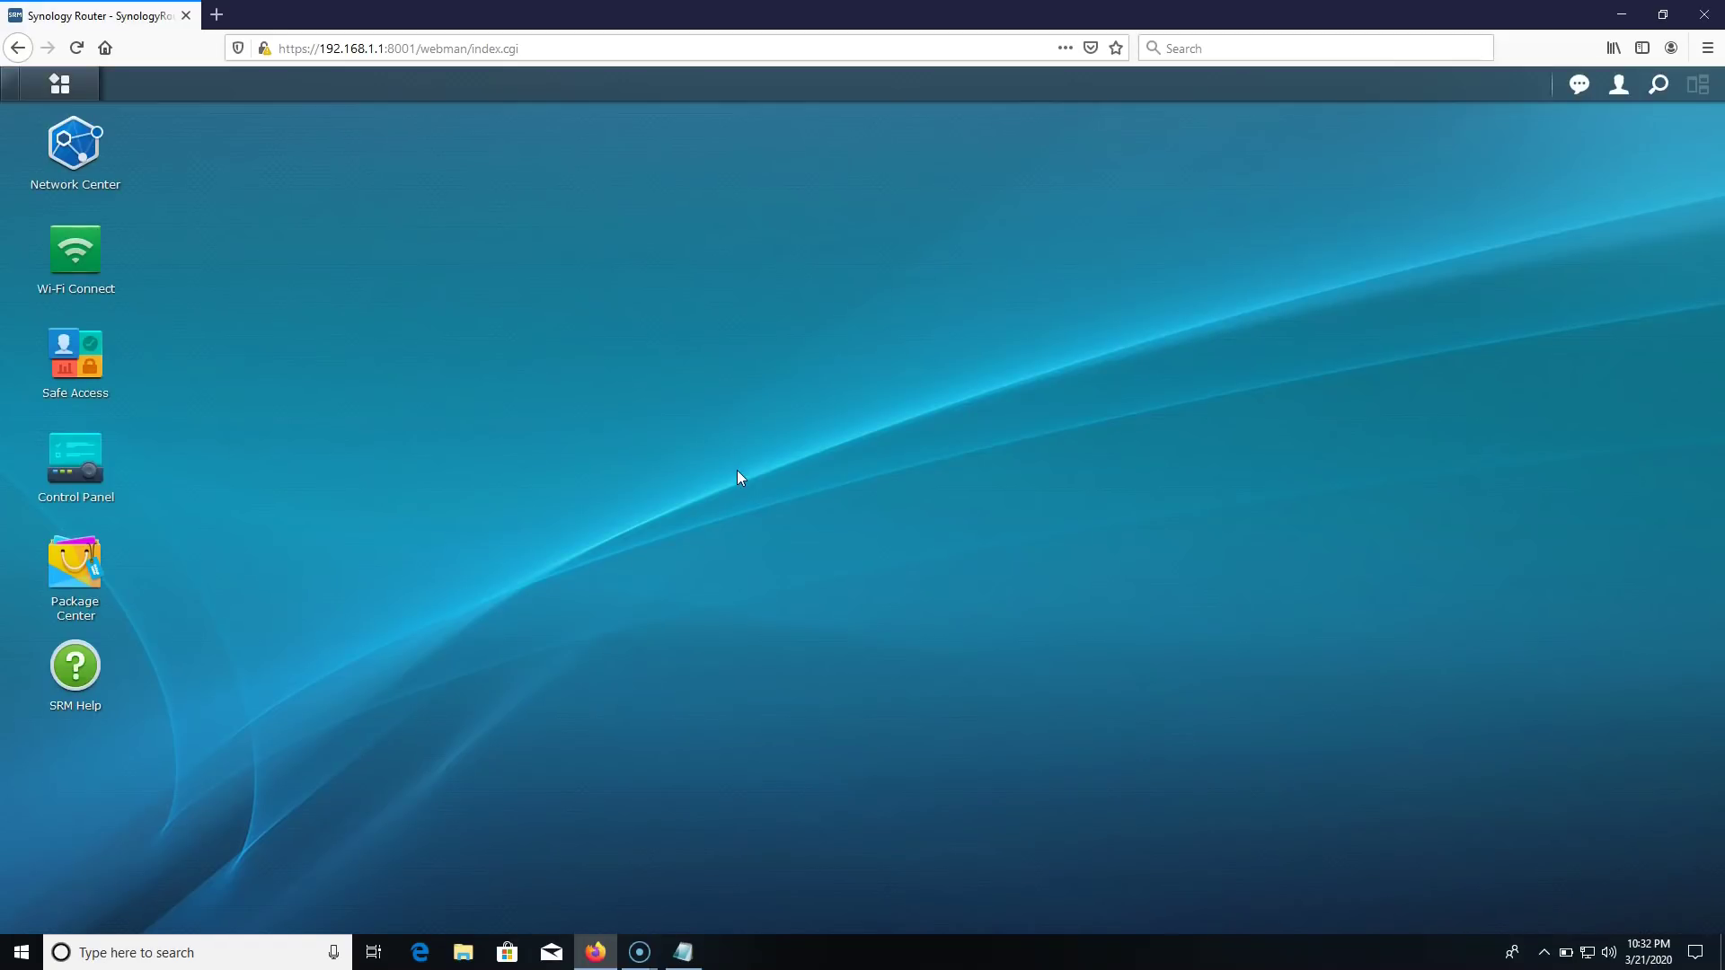
pyautogui.click(79, 443)
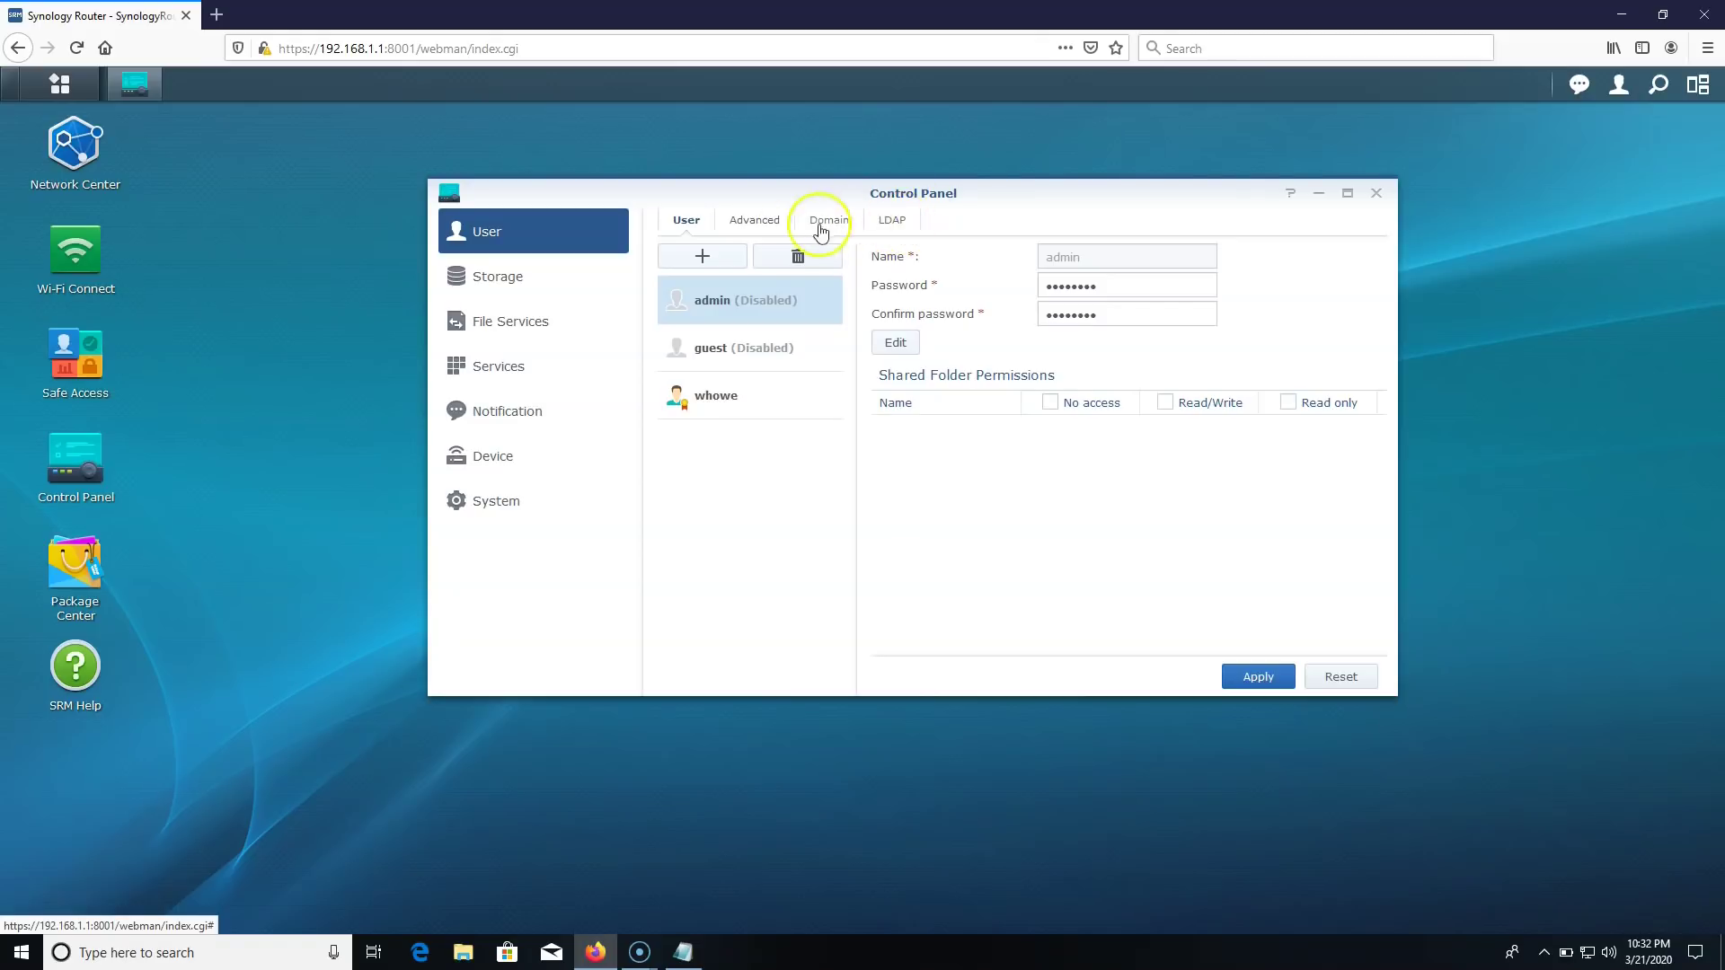
# Look through Control Panel's advanced user, Notification and System update pages, then close Control Panel.
pyautogui.click(762, 228)
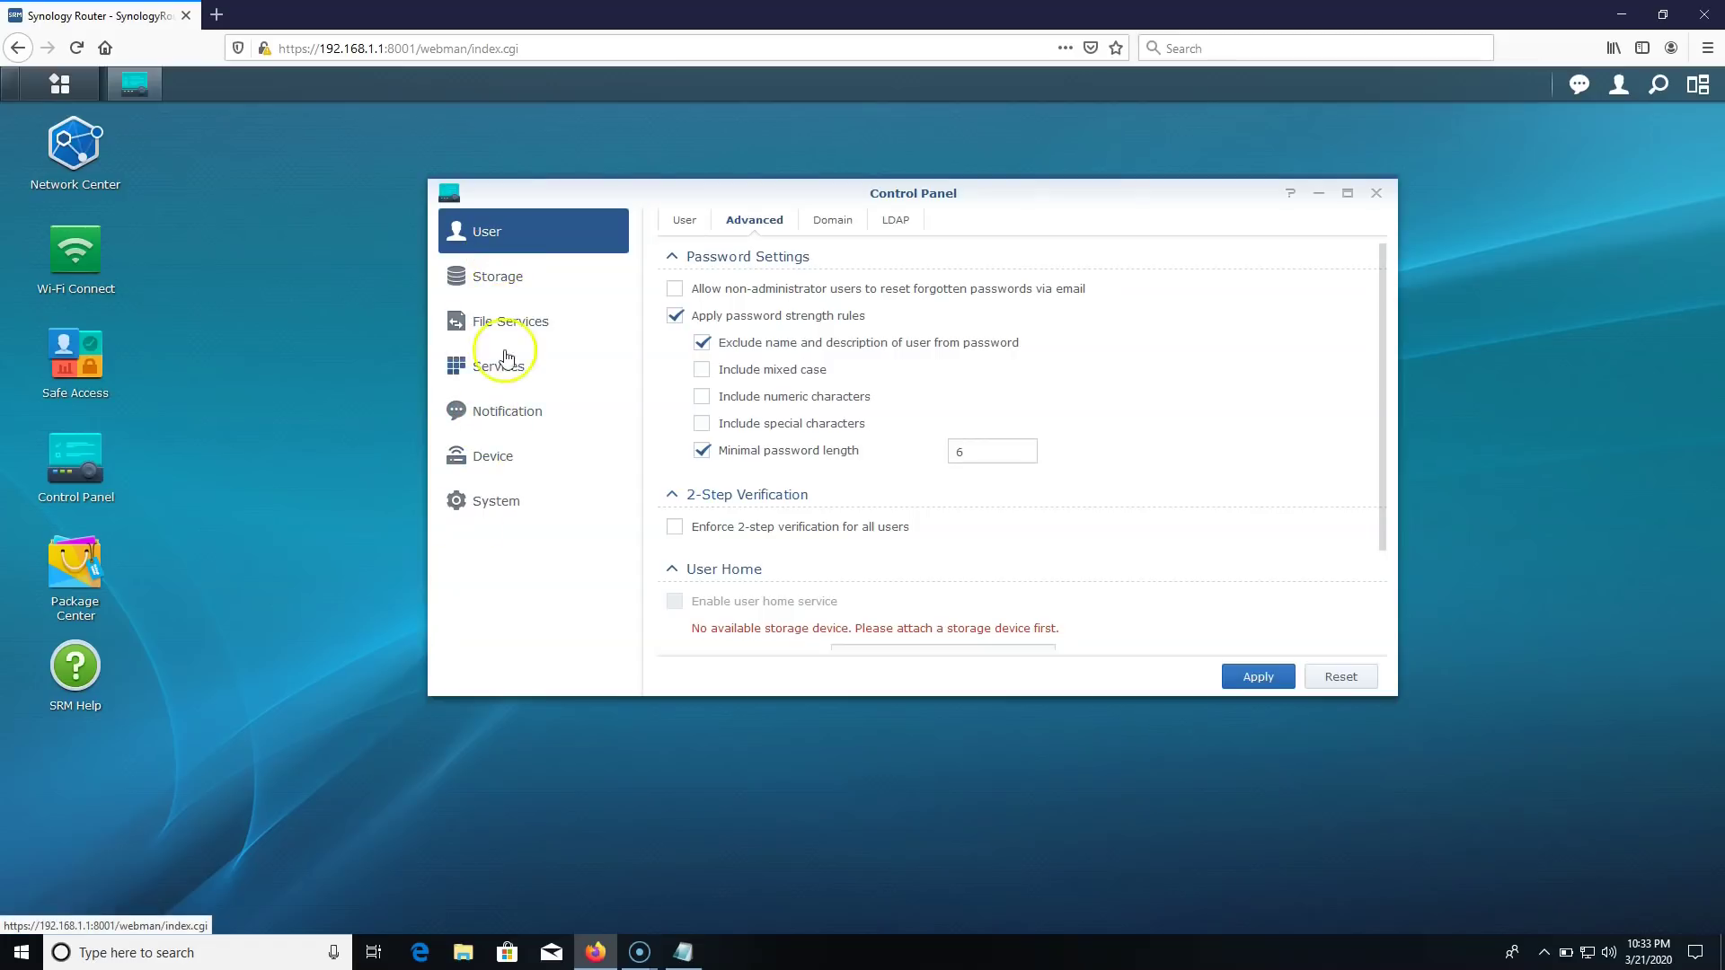
pyautogui.click(512, 400)
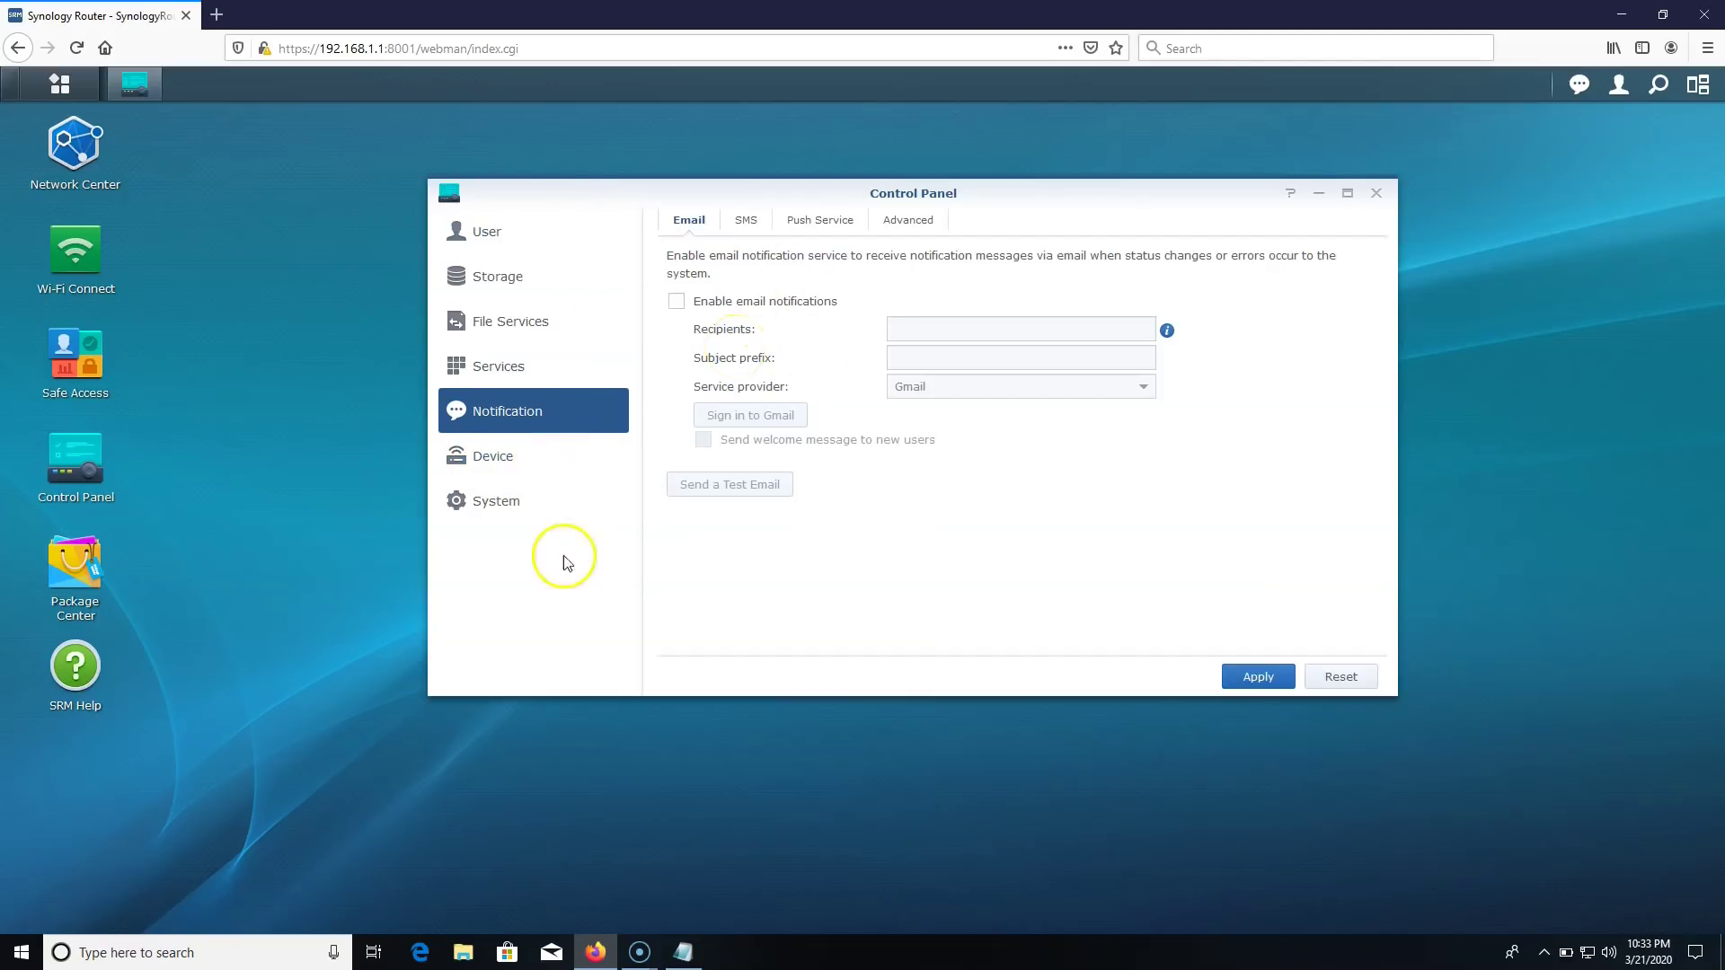
pyautogui.click(504, 498)
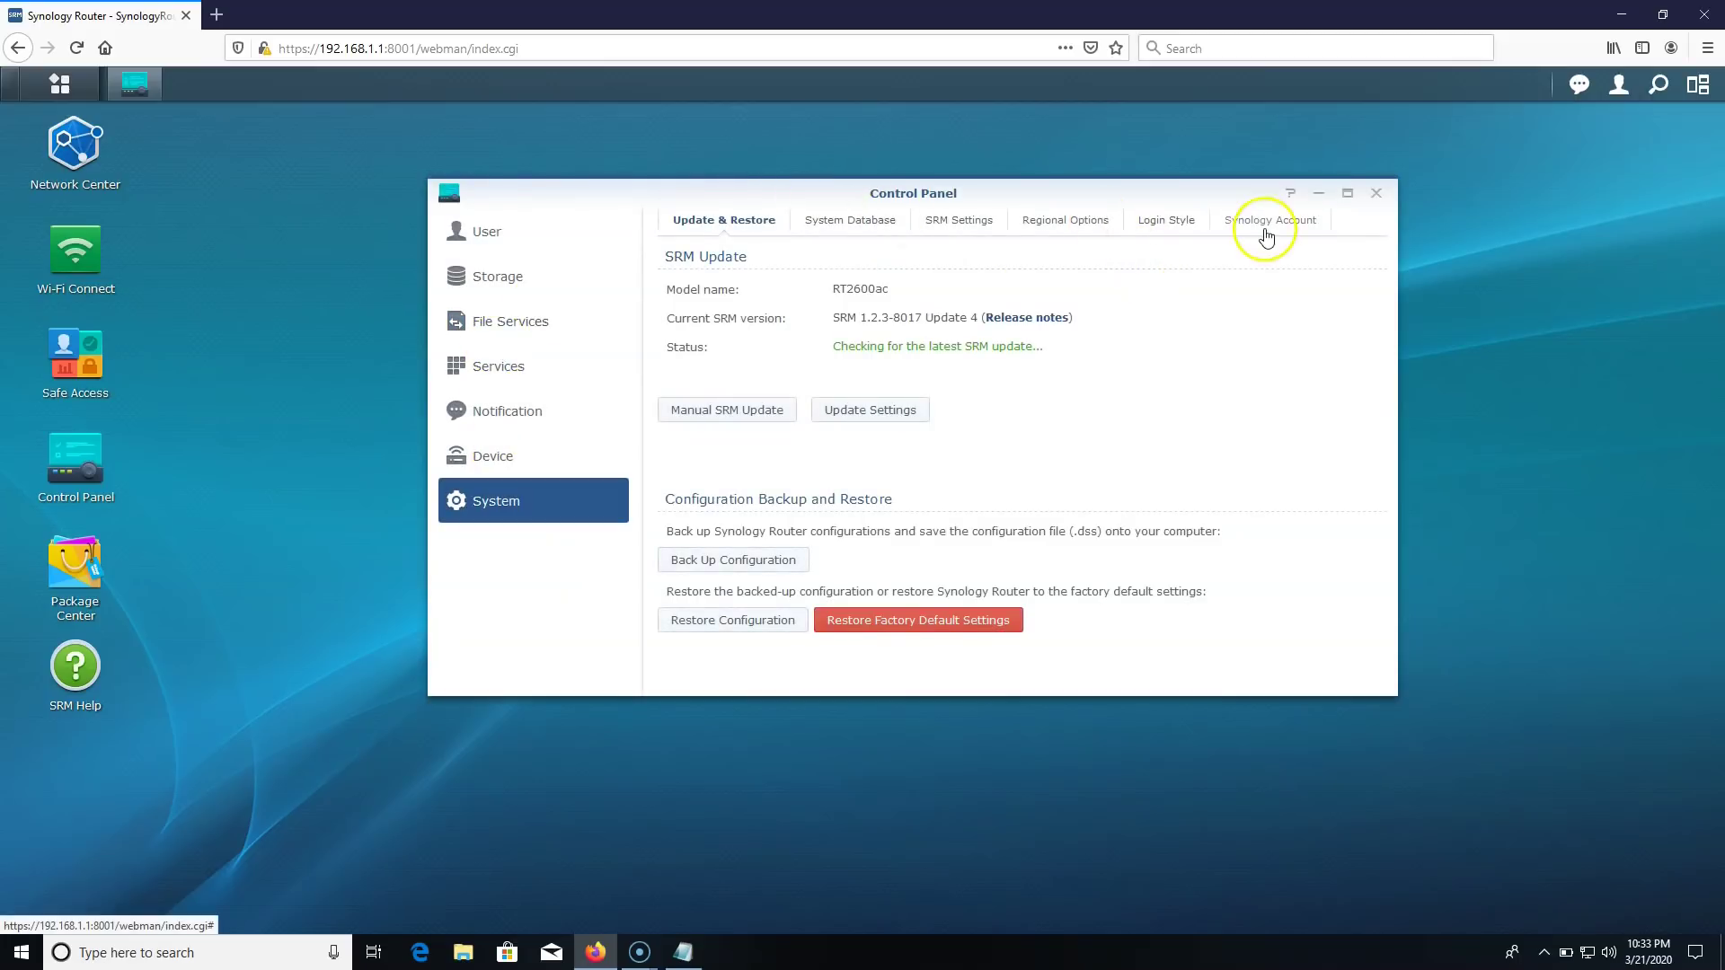
pyautogui.click(1377, 194)
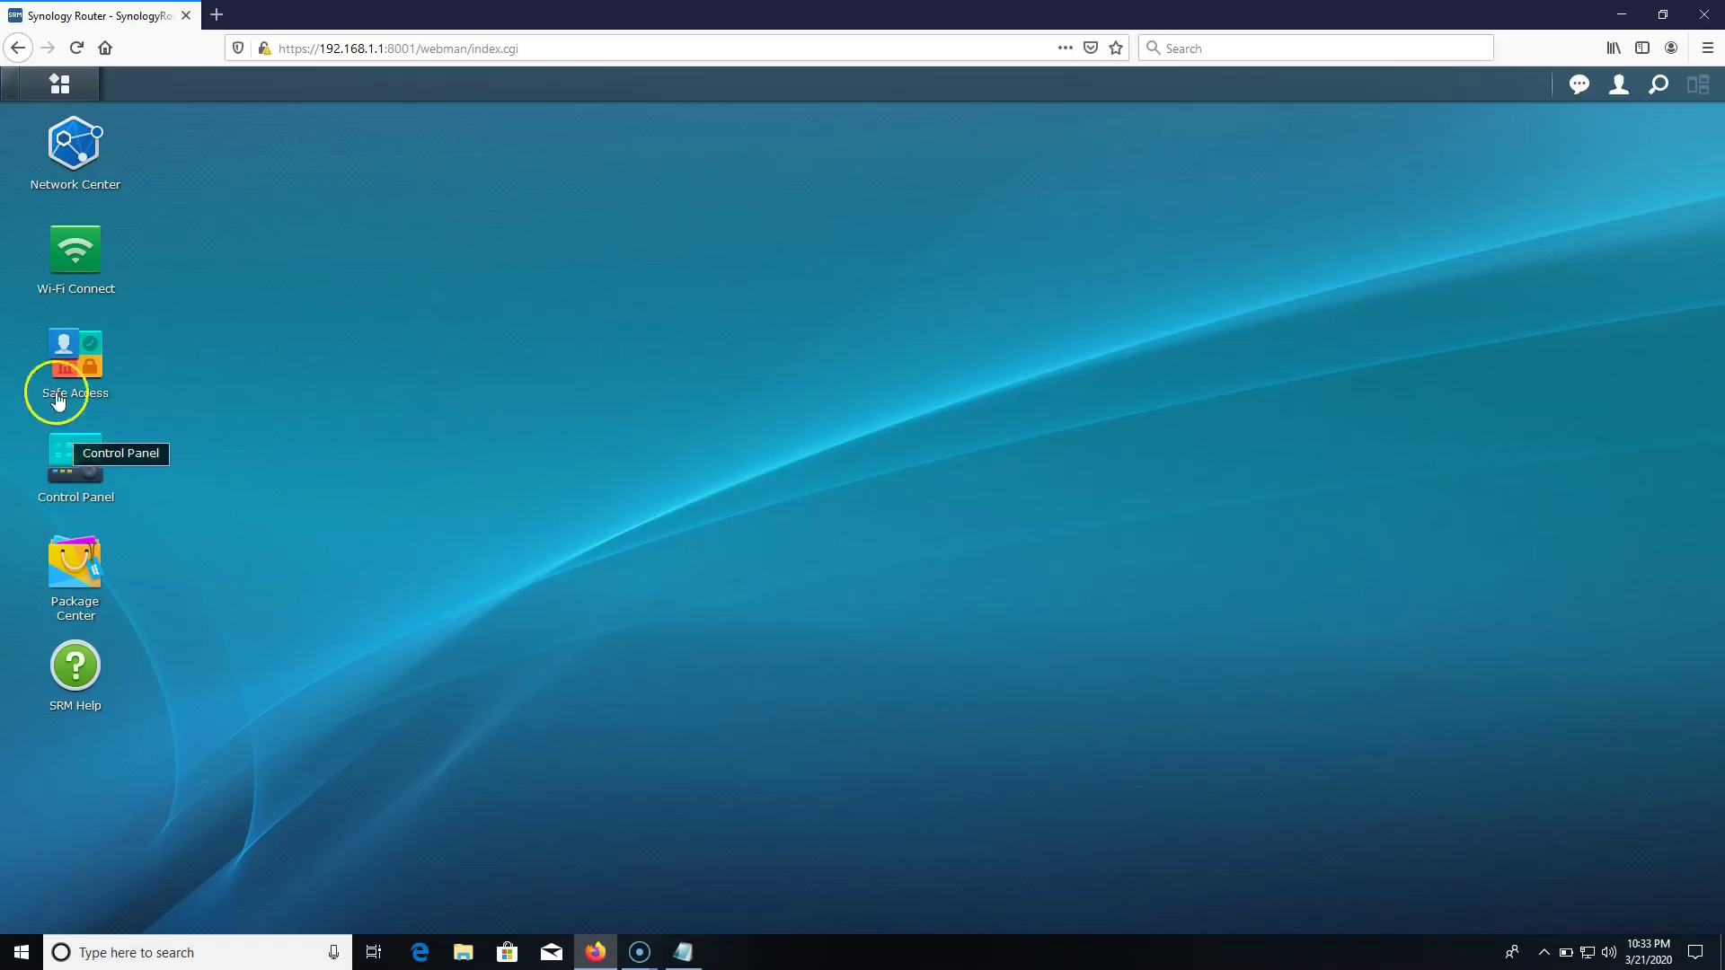
# Go to Network Center's Internet > QuickConnect & DDNS page and add a new DDNS entry.
pyautogui.click(74, 155)
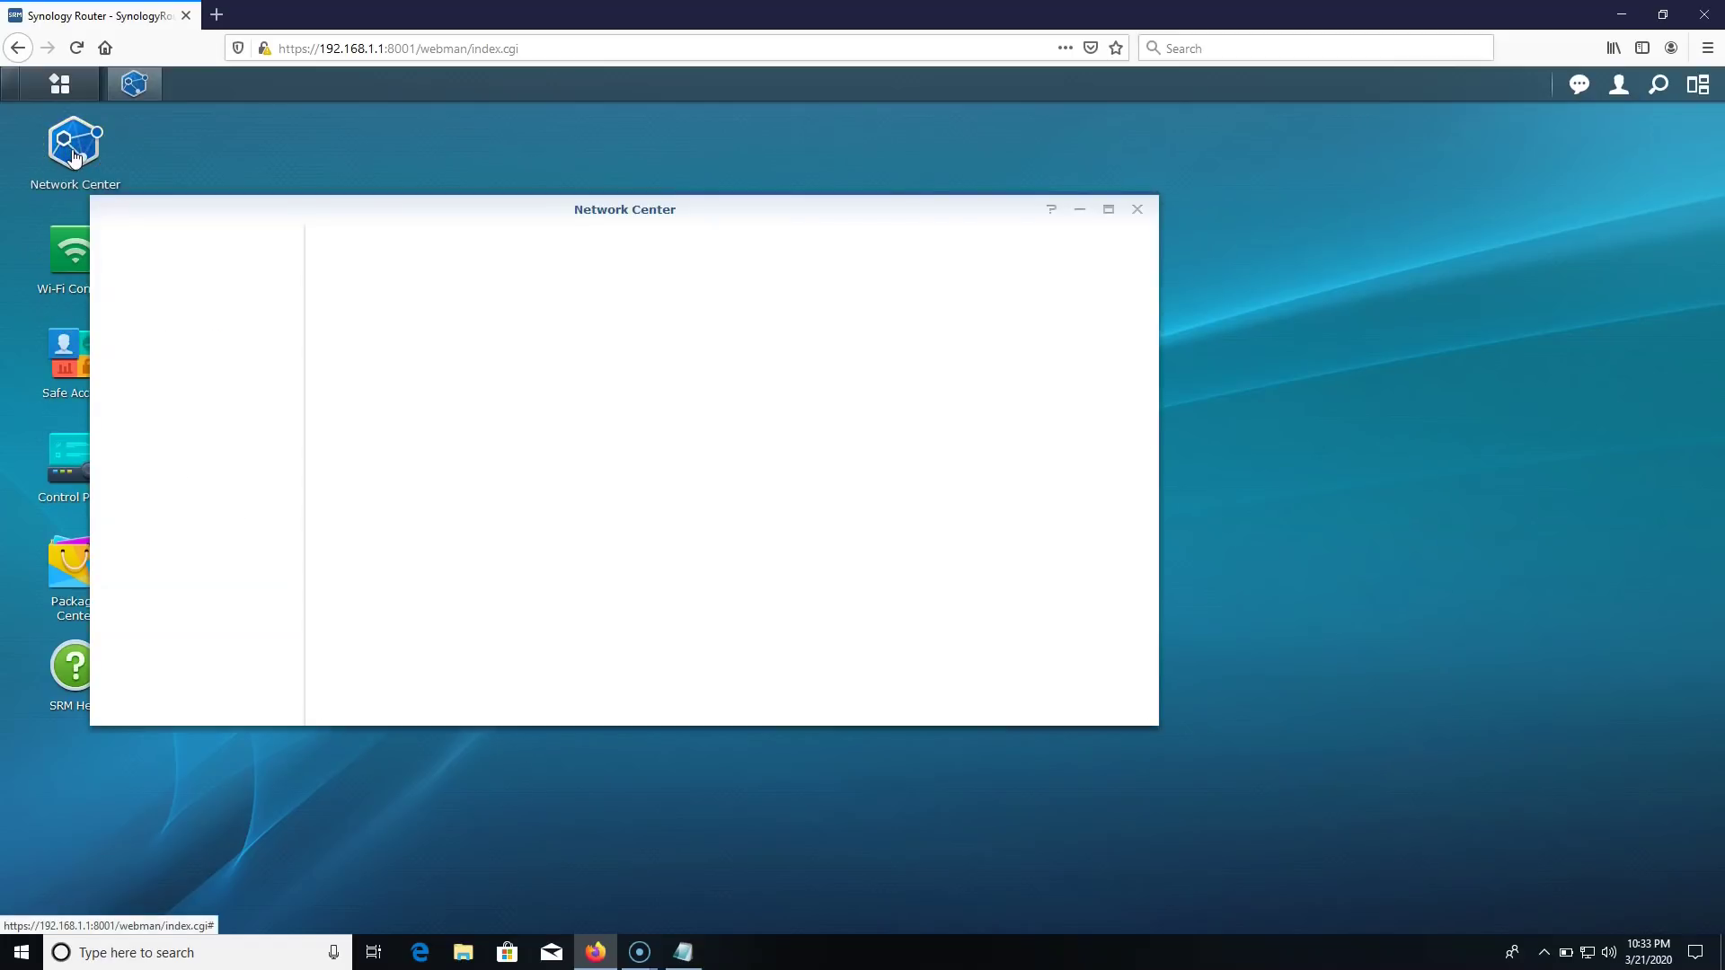
pyautogui.click(138, 277)
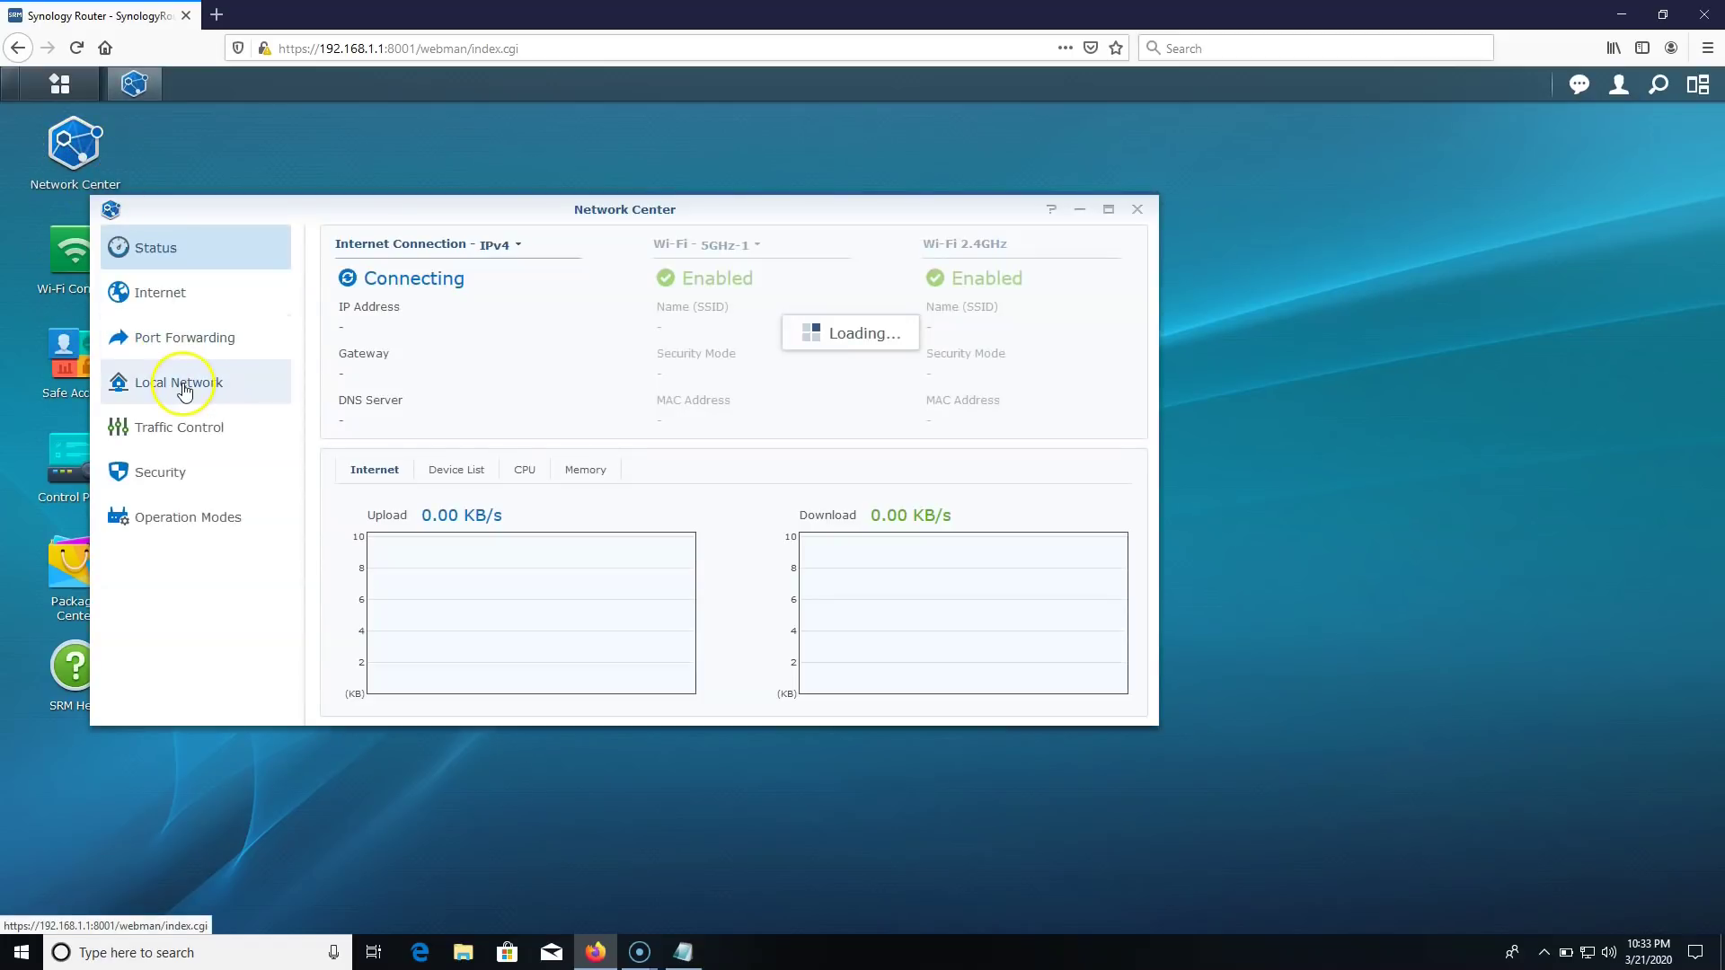
pyautogui.click(169, 304)
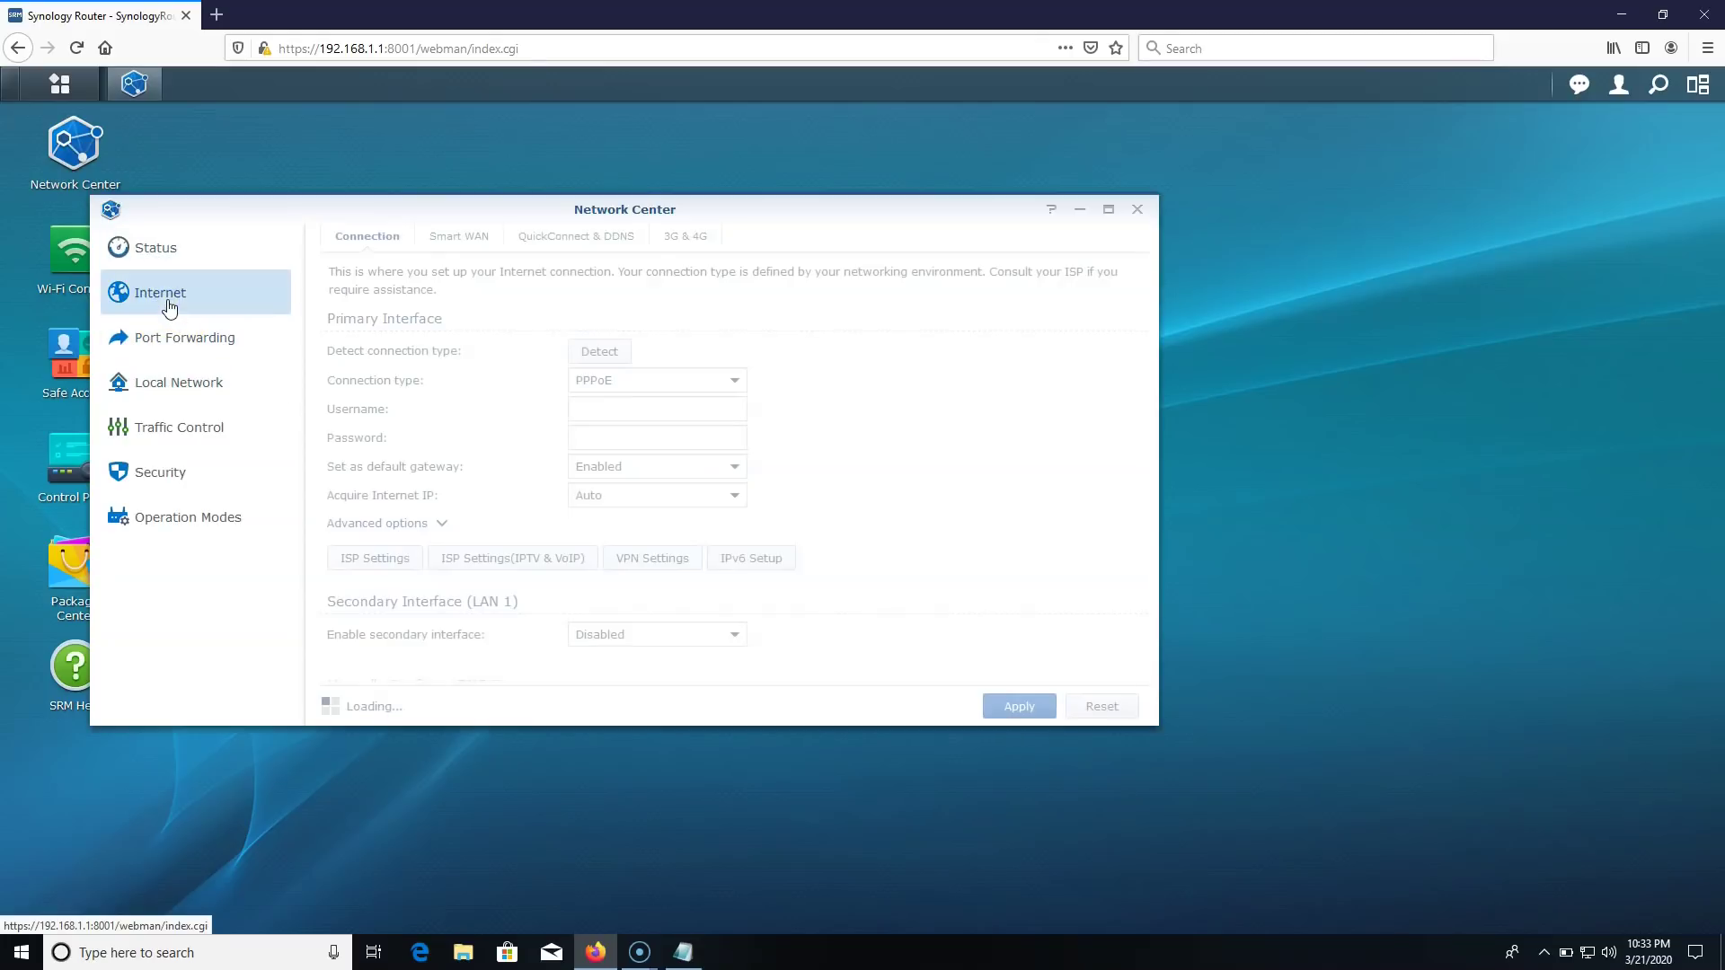
pyautogui.click(588, 247)
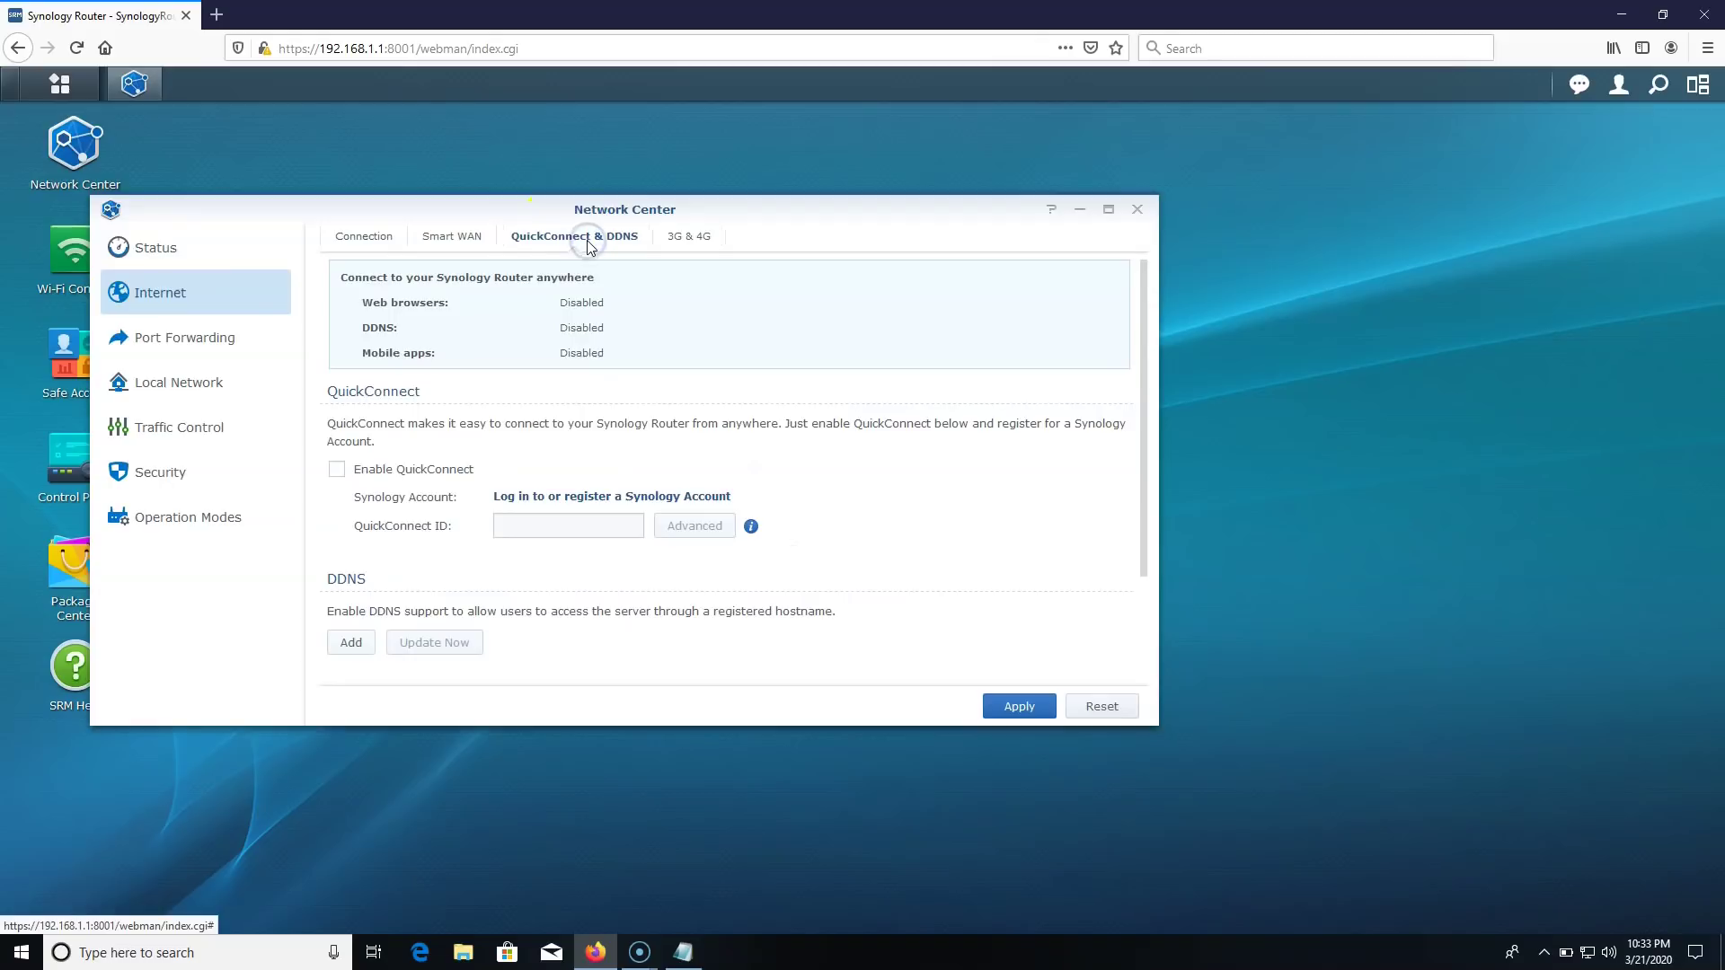
pyautogui.moveTo(584, 209); pyautogui.dragTo(919, 149)
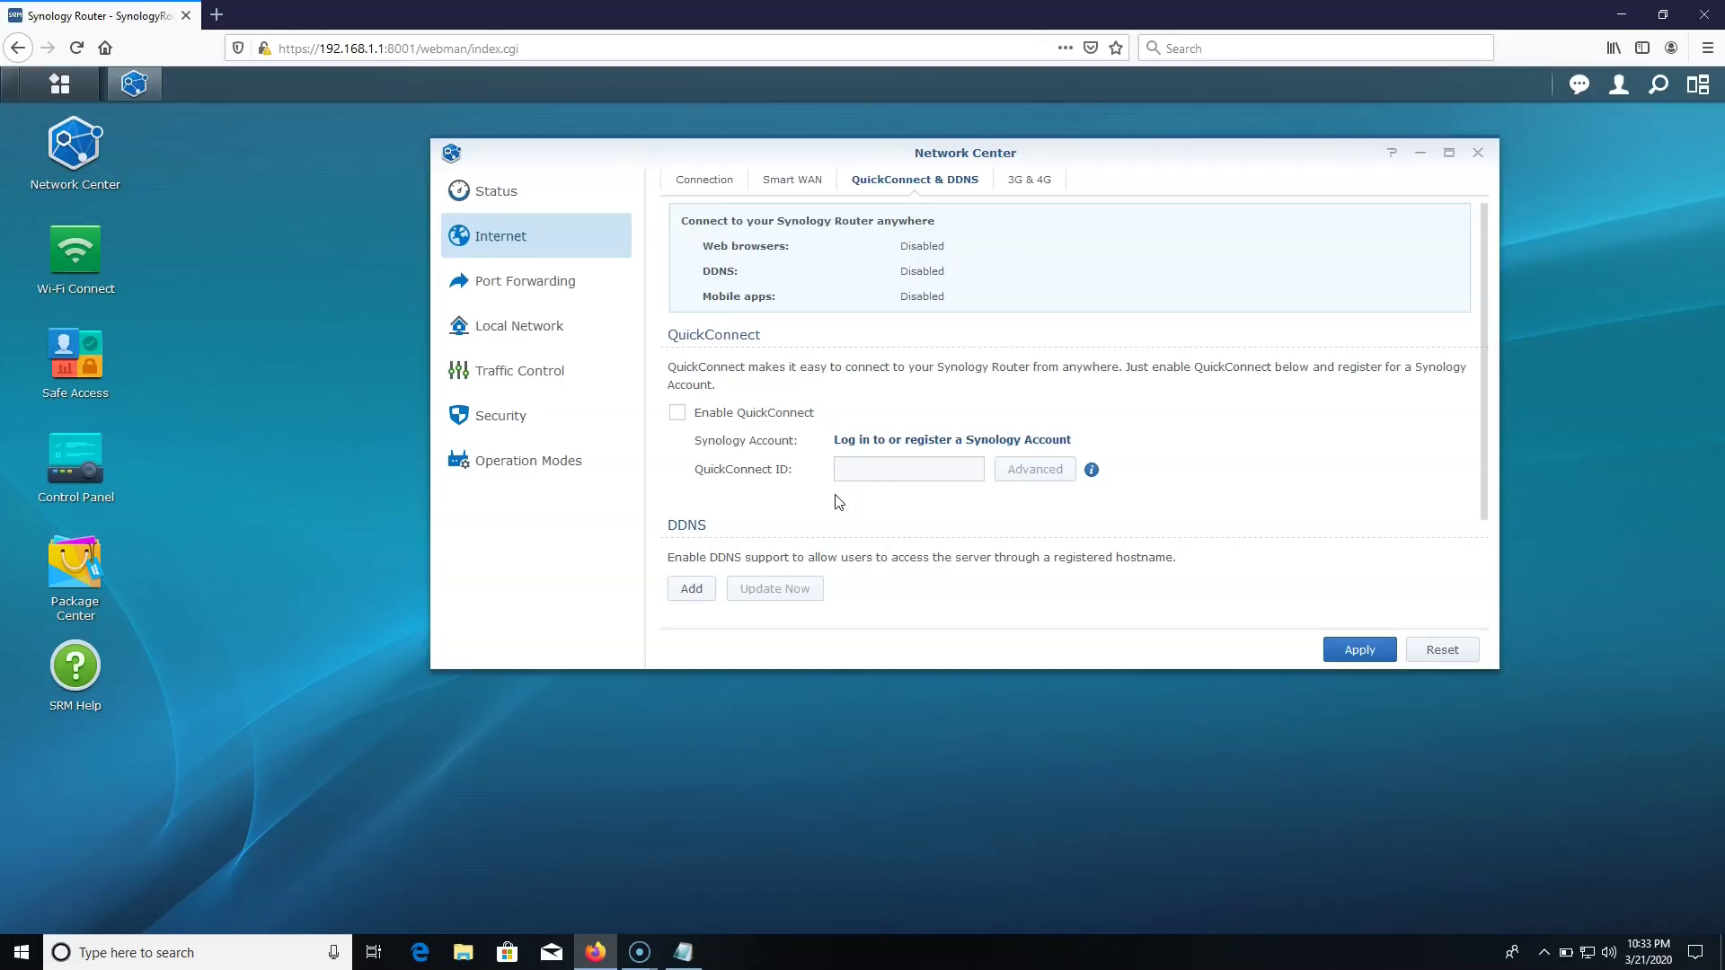
pyautogui.click(685, 591)
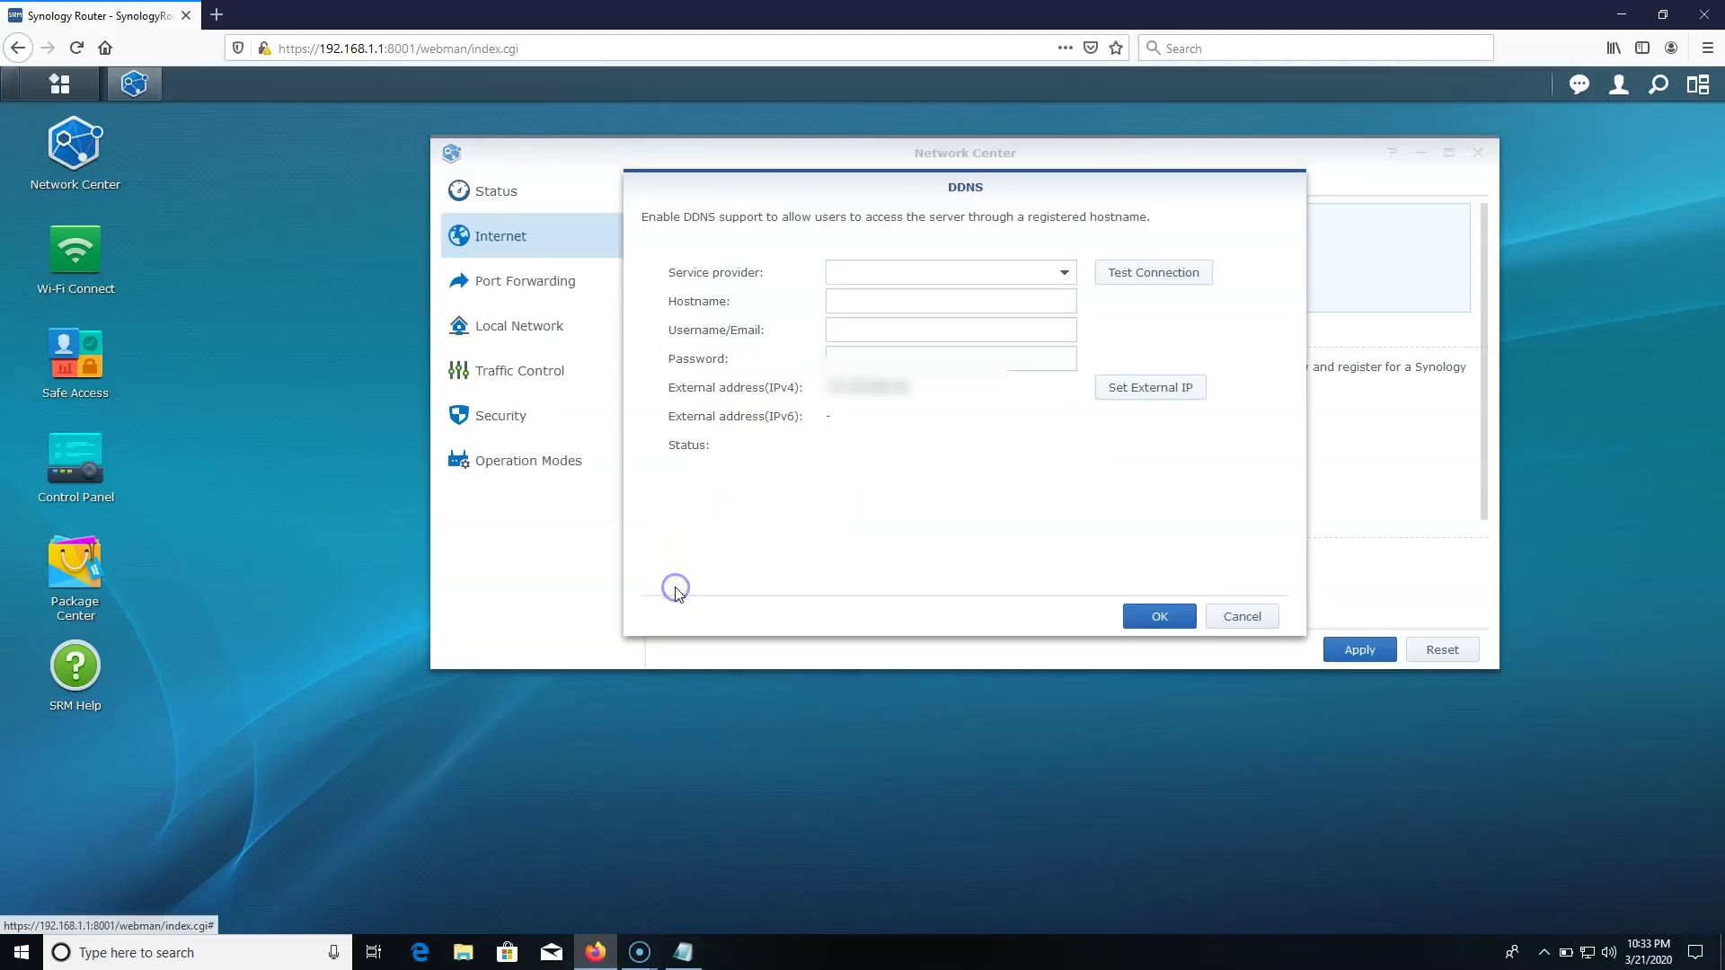
# Create a Synology DDNS entry with hostname whowelab.synology.me and the terms of service accepted.
pyautogui.click(958, 273)
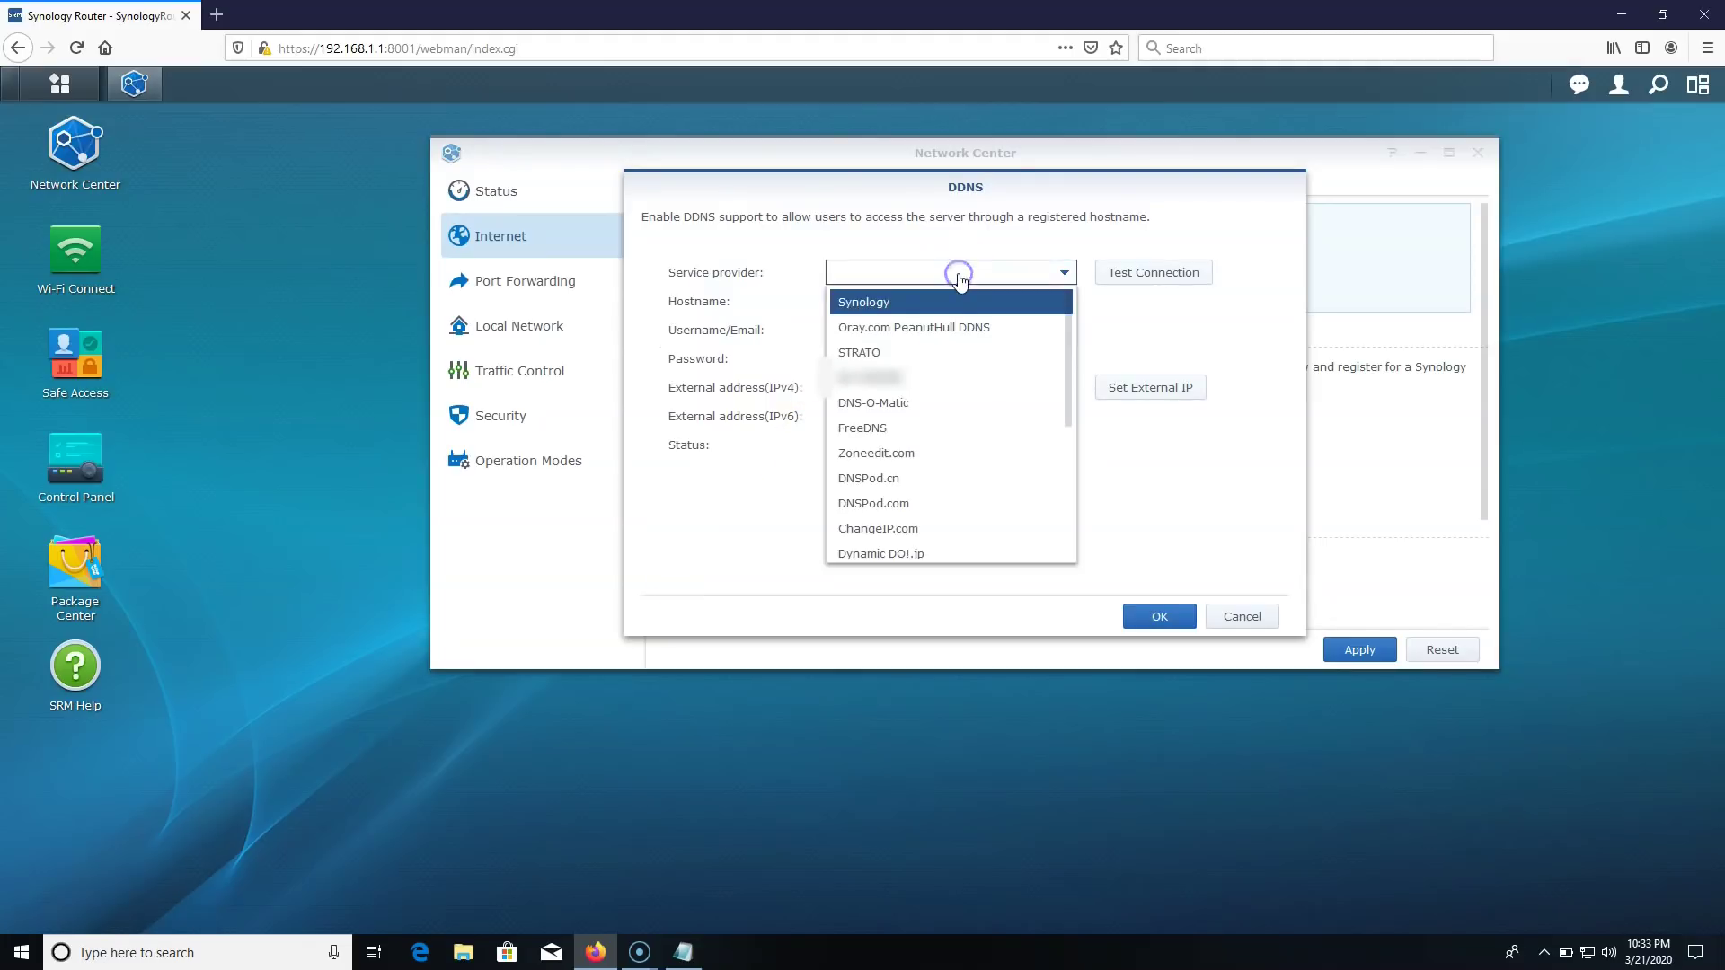
pyautogui.click(920, 302)
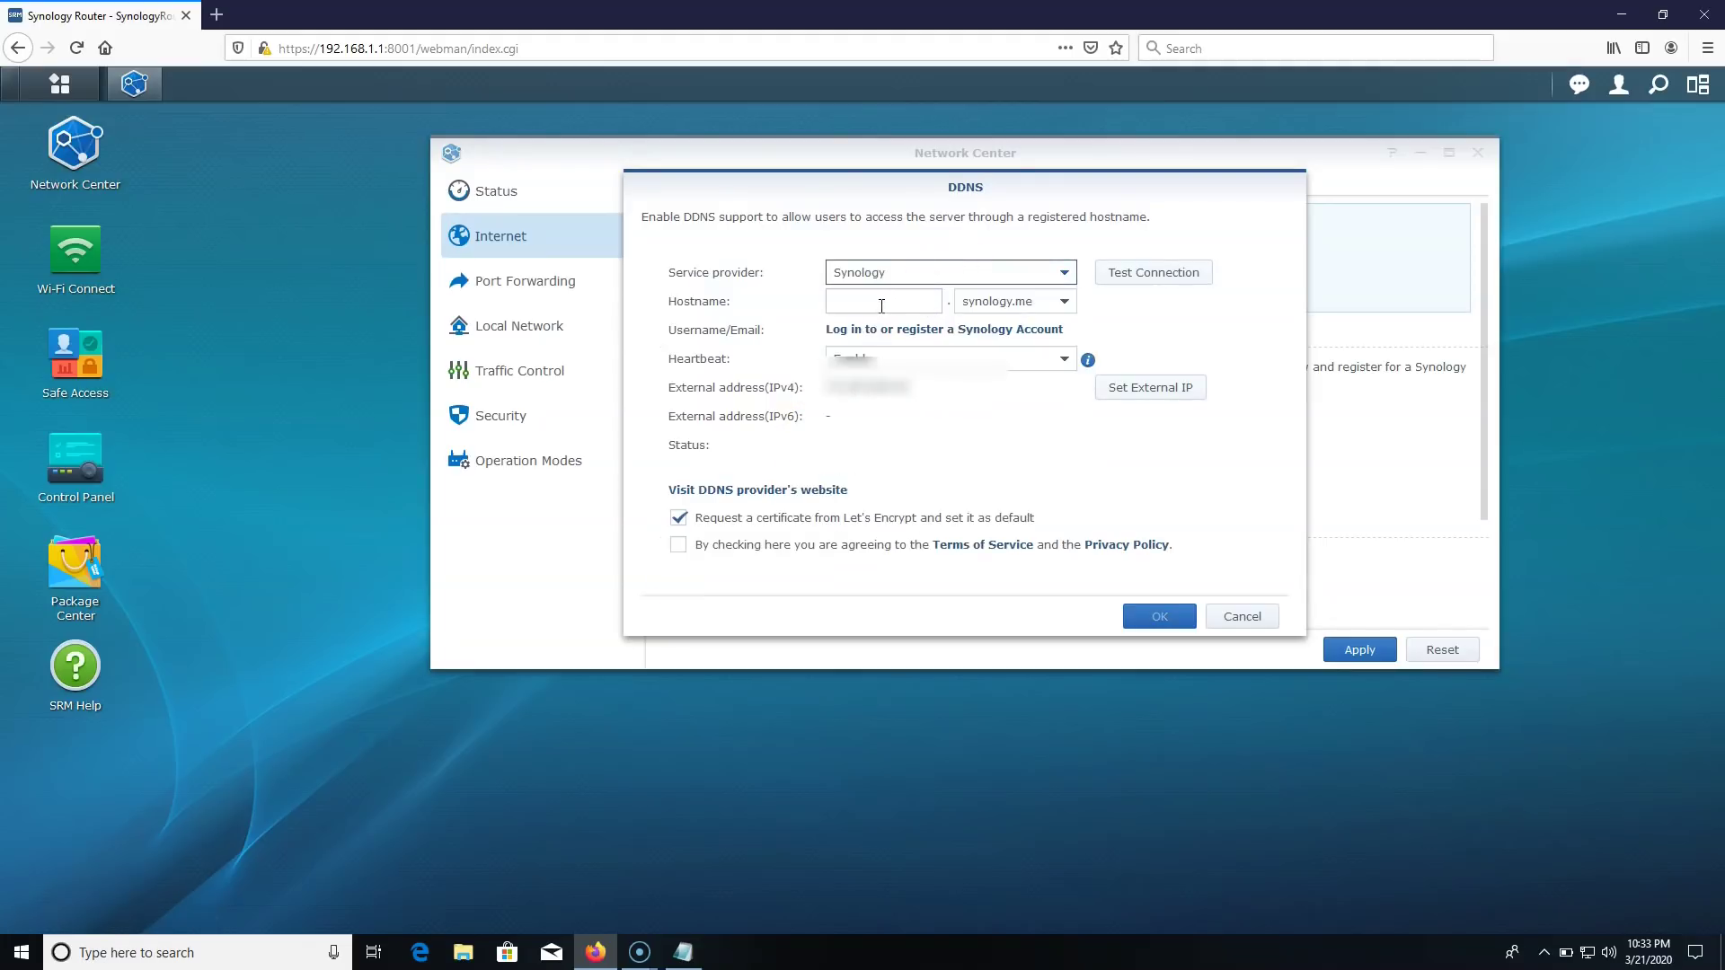
pyautogui.click(881, 305)
pyautogui.write('whowelab')
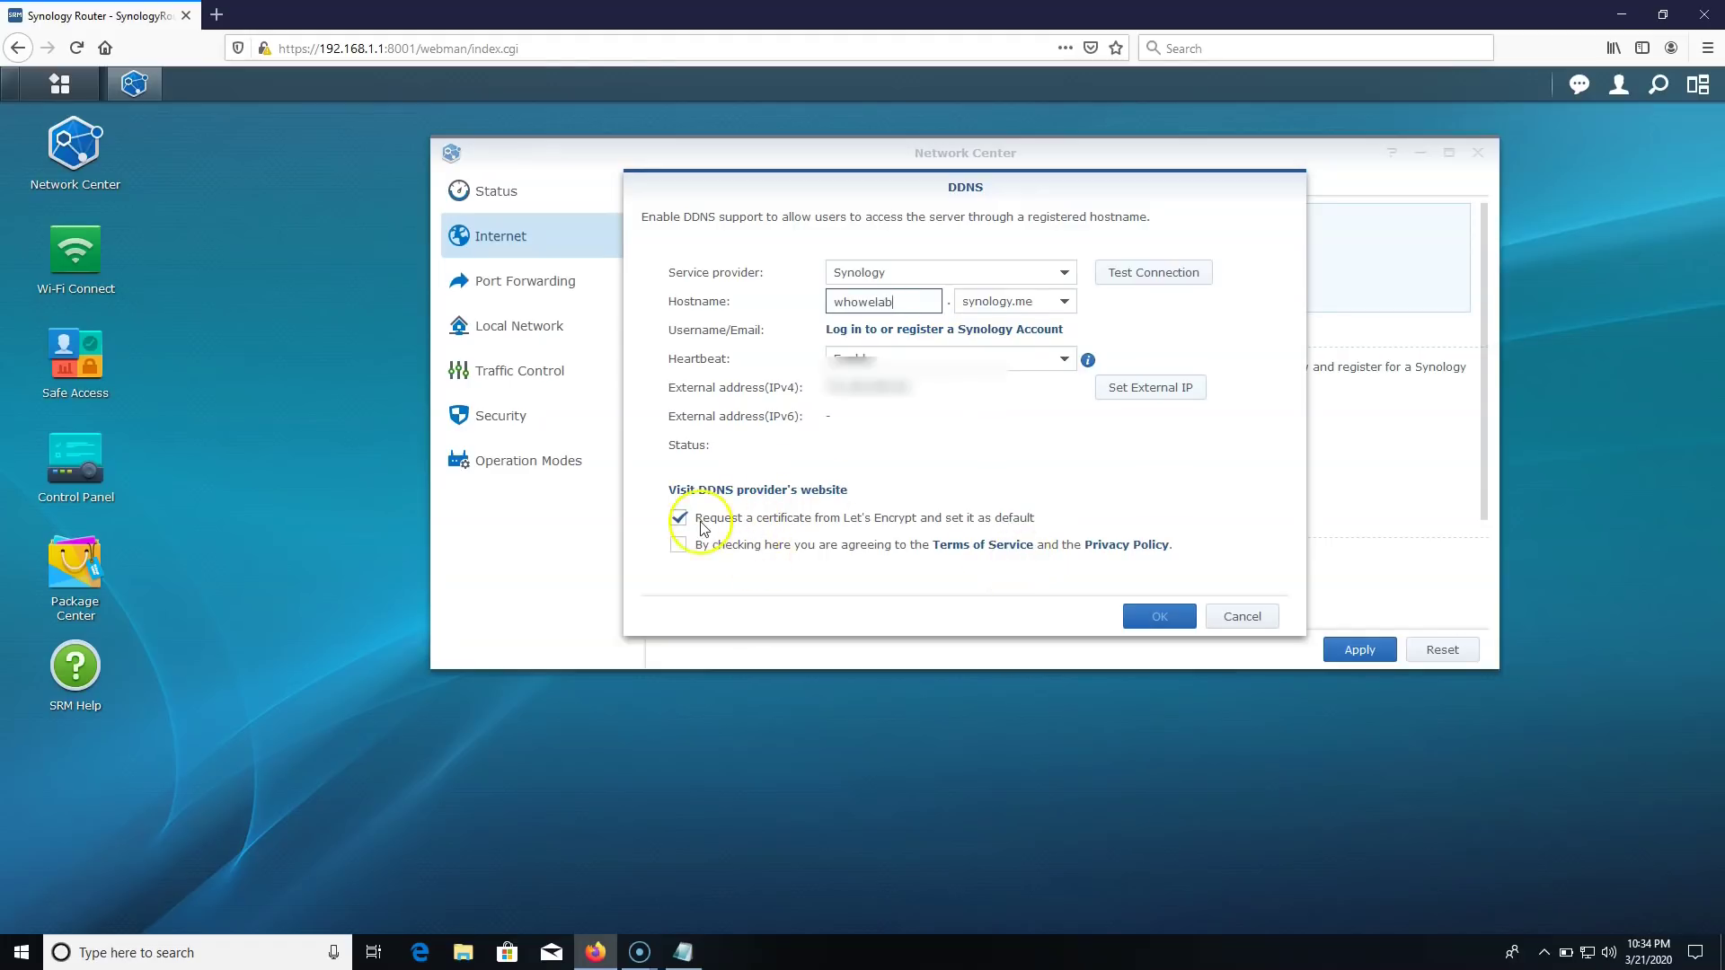
pyautogui.click(678, 545)
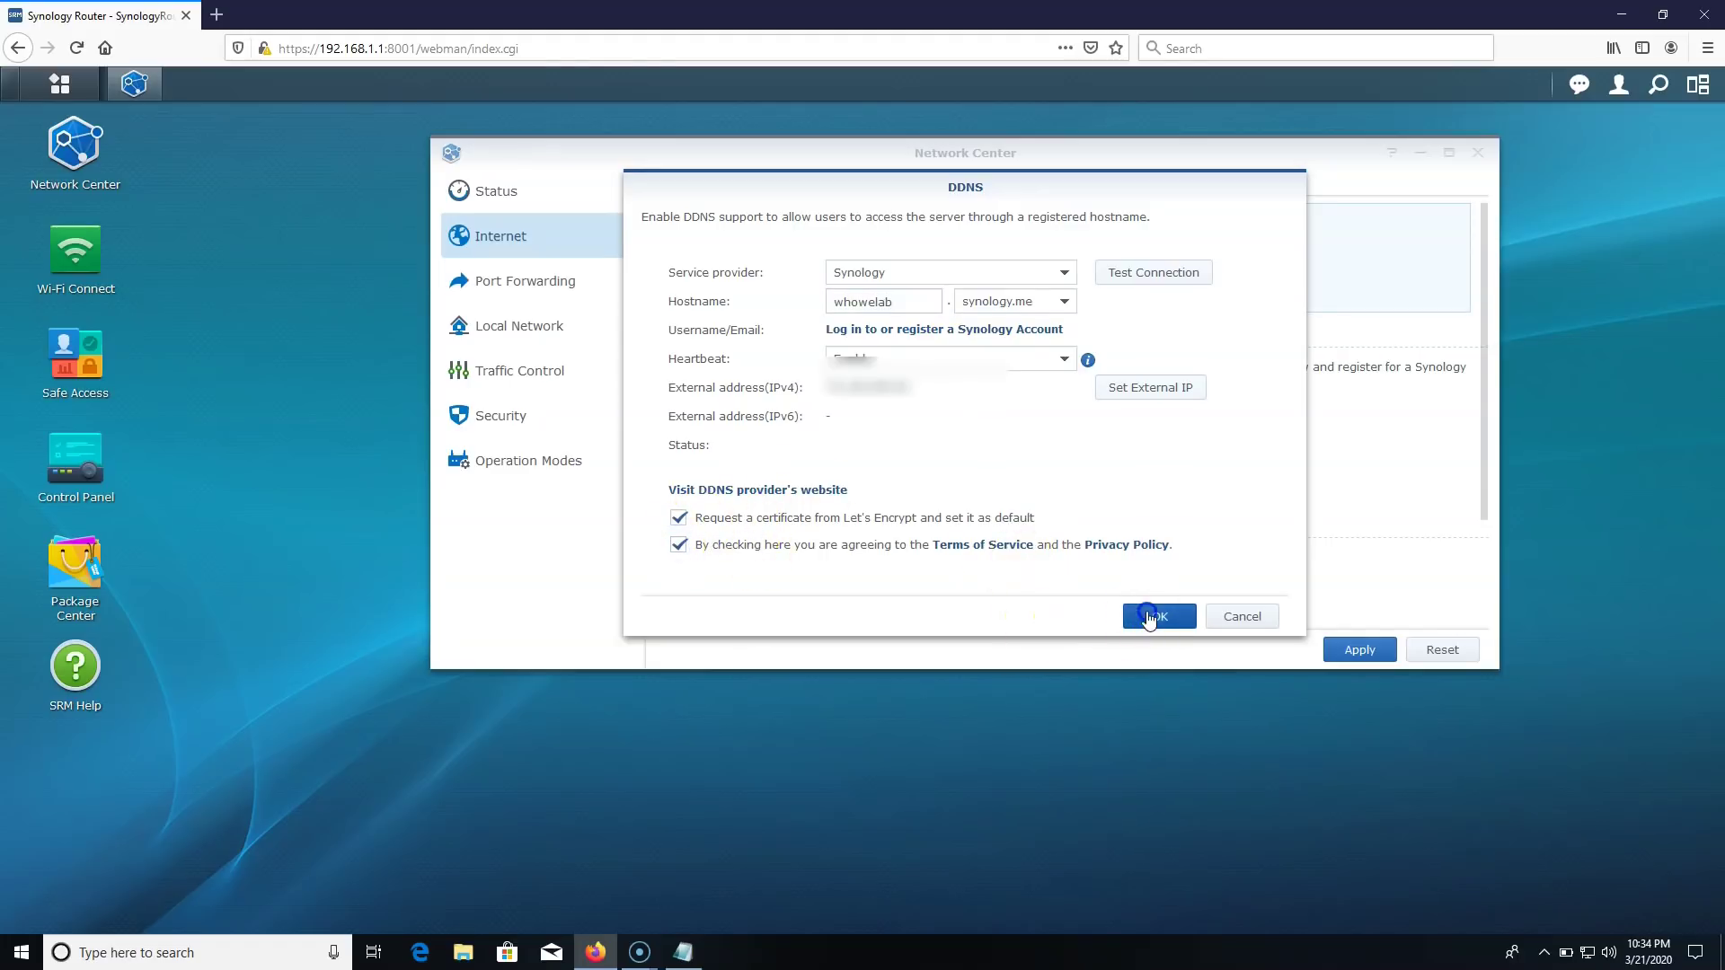
pyautogui.click(1152, 617)
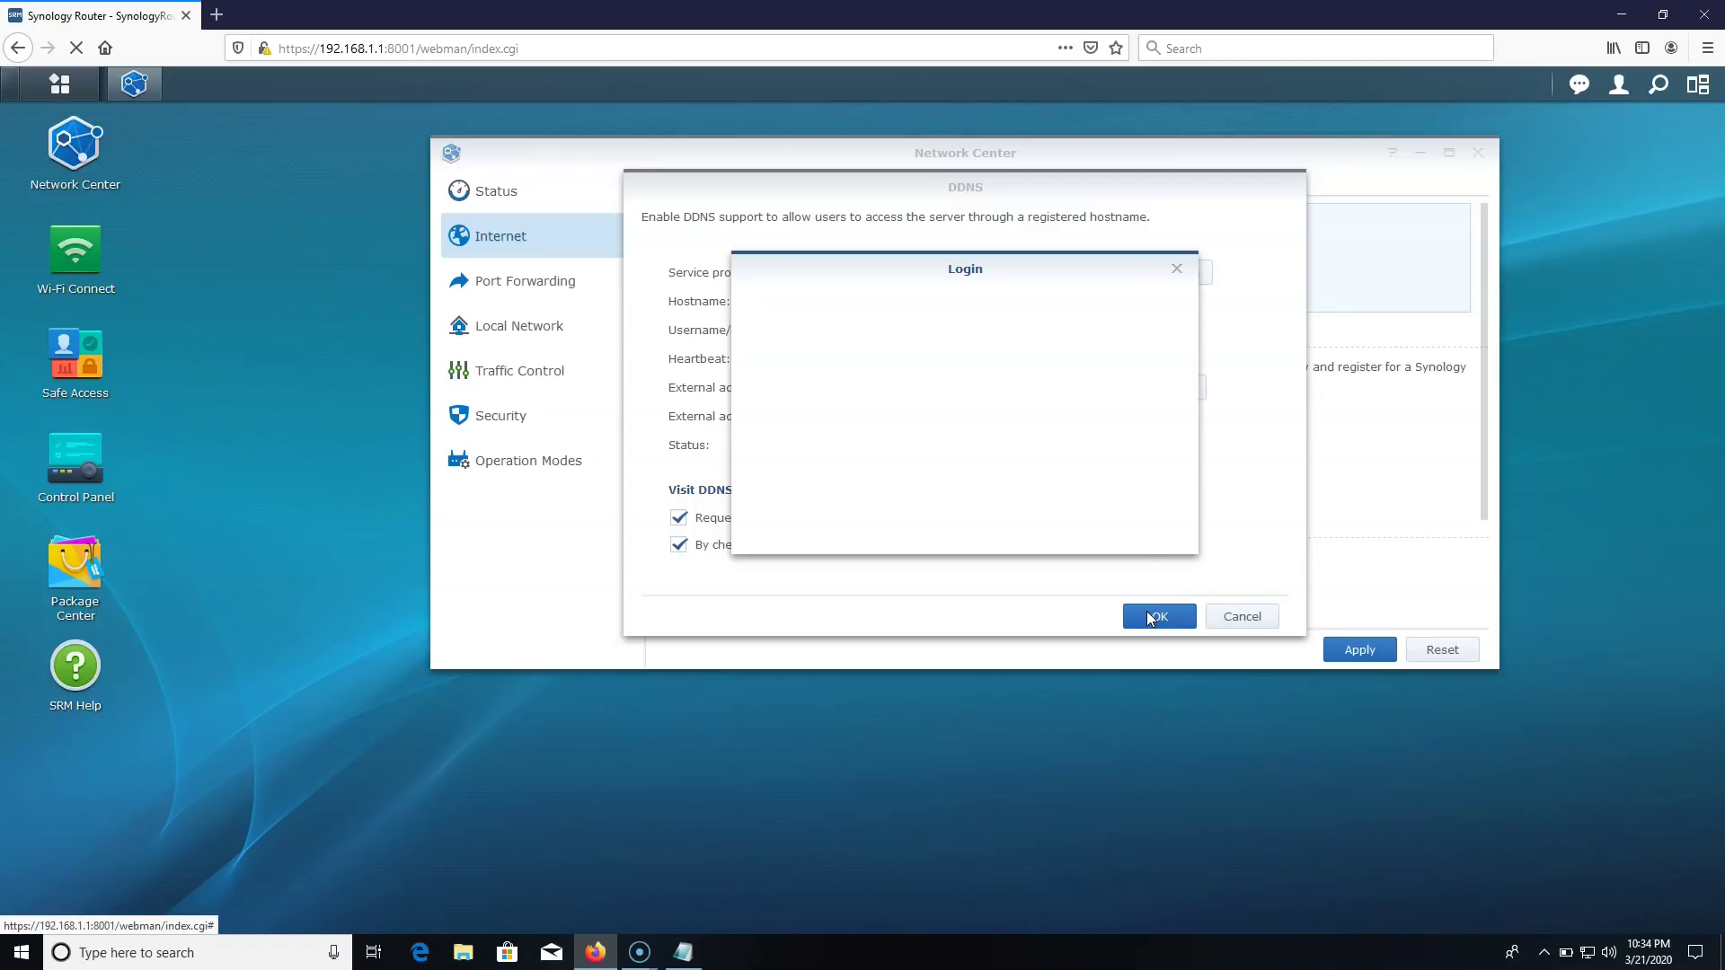
# Sign in to the Synology account with the account e-mail and password.
pyautogui.click(914, 350)
pyautogui.write('whowen')
pyautogui.press('BackSpace')
pyautogui.press('BackSpace')
pyautogui.press('BackSpace')
pyautogui.press('BackSpace')
pyautogui.press('BackSpace')
pyautogui.press('BackSpace')
pyautogui.write('willie')
pyautogui.press('Down')
pyautogui.press('Return')
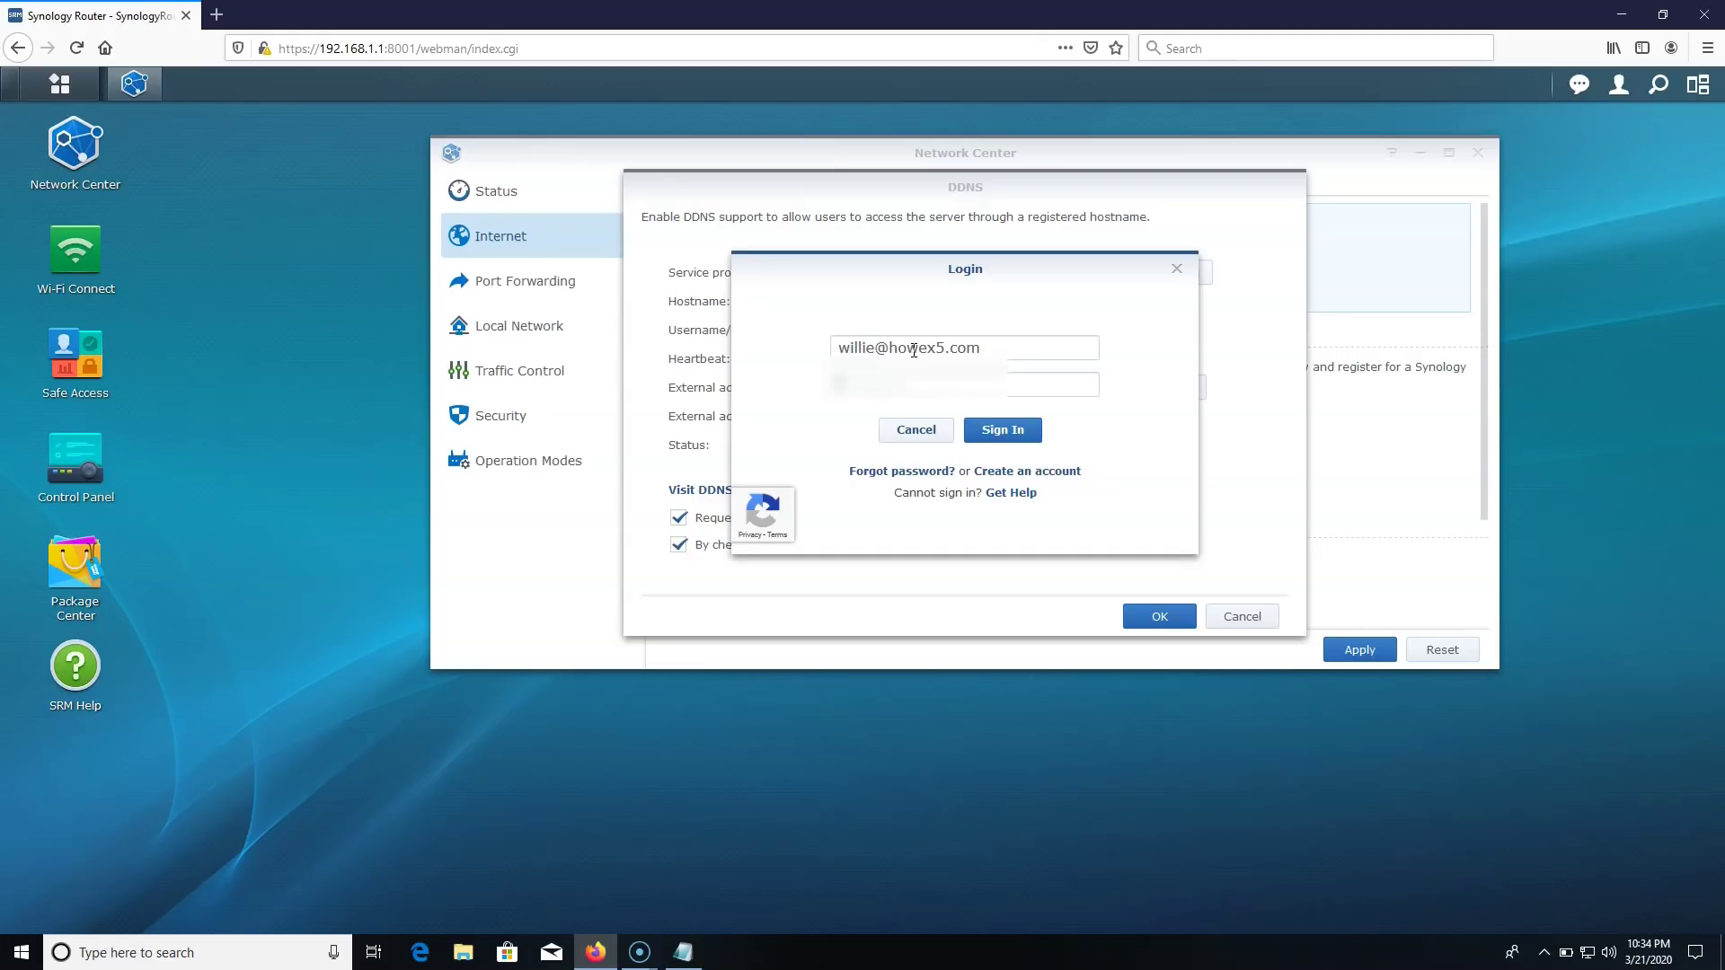
pyautogui.write('••••••••••••')
pyautogui.press('Return')
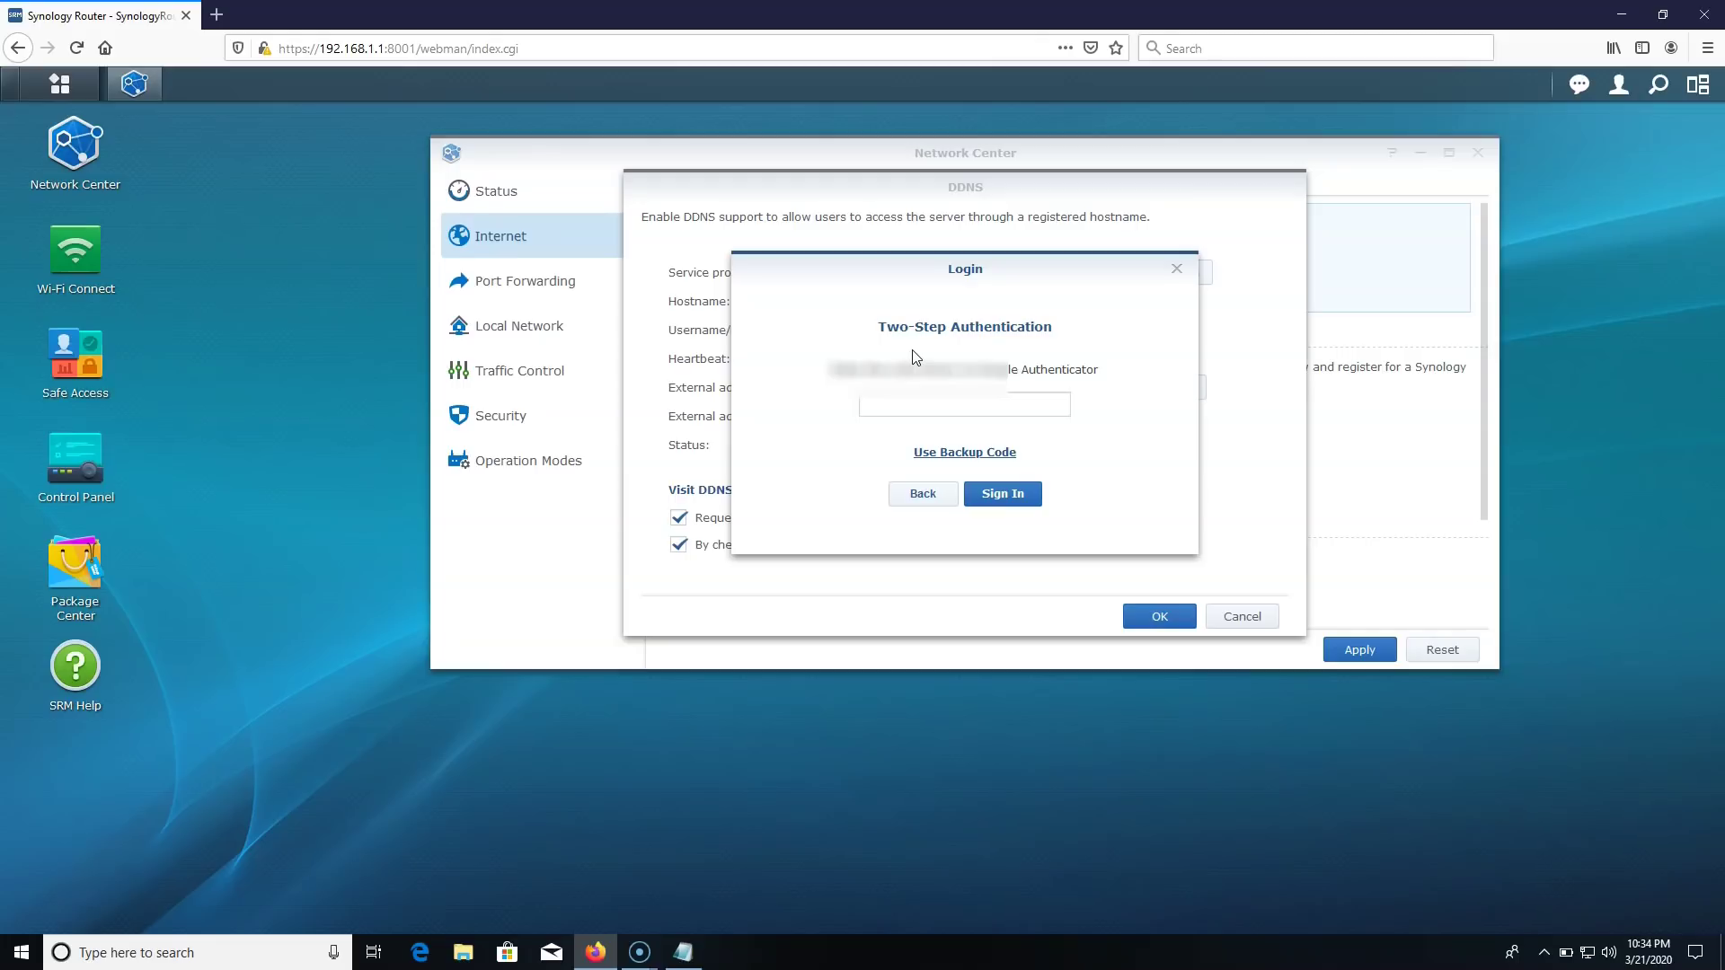
# Enter the two-step verification code to complete the Synology account sign-in.
pyautogui.click(899, 401)
pyautogui.click(1003, 502)
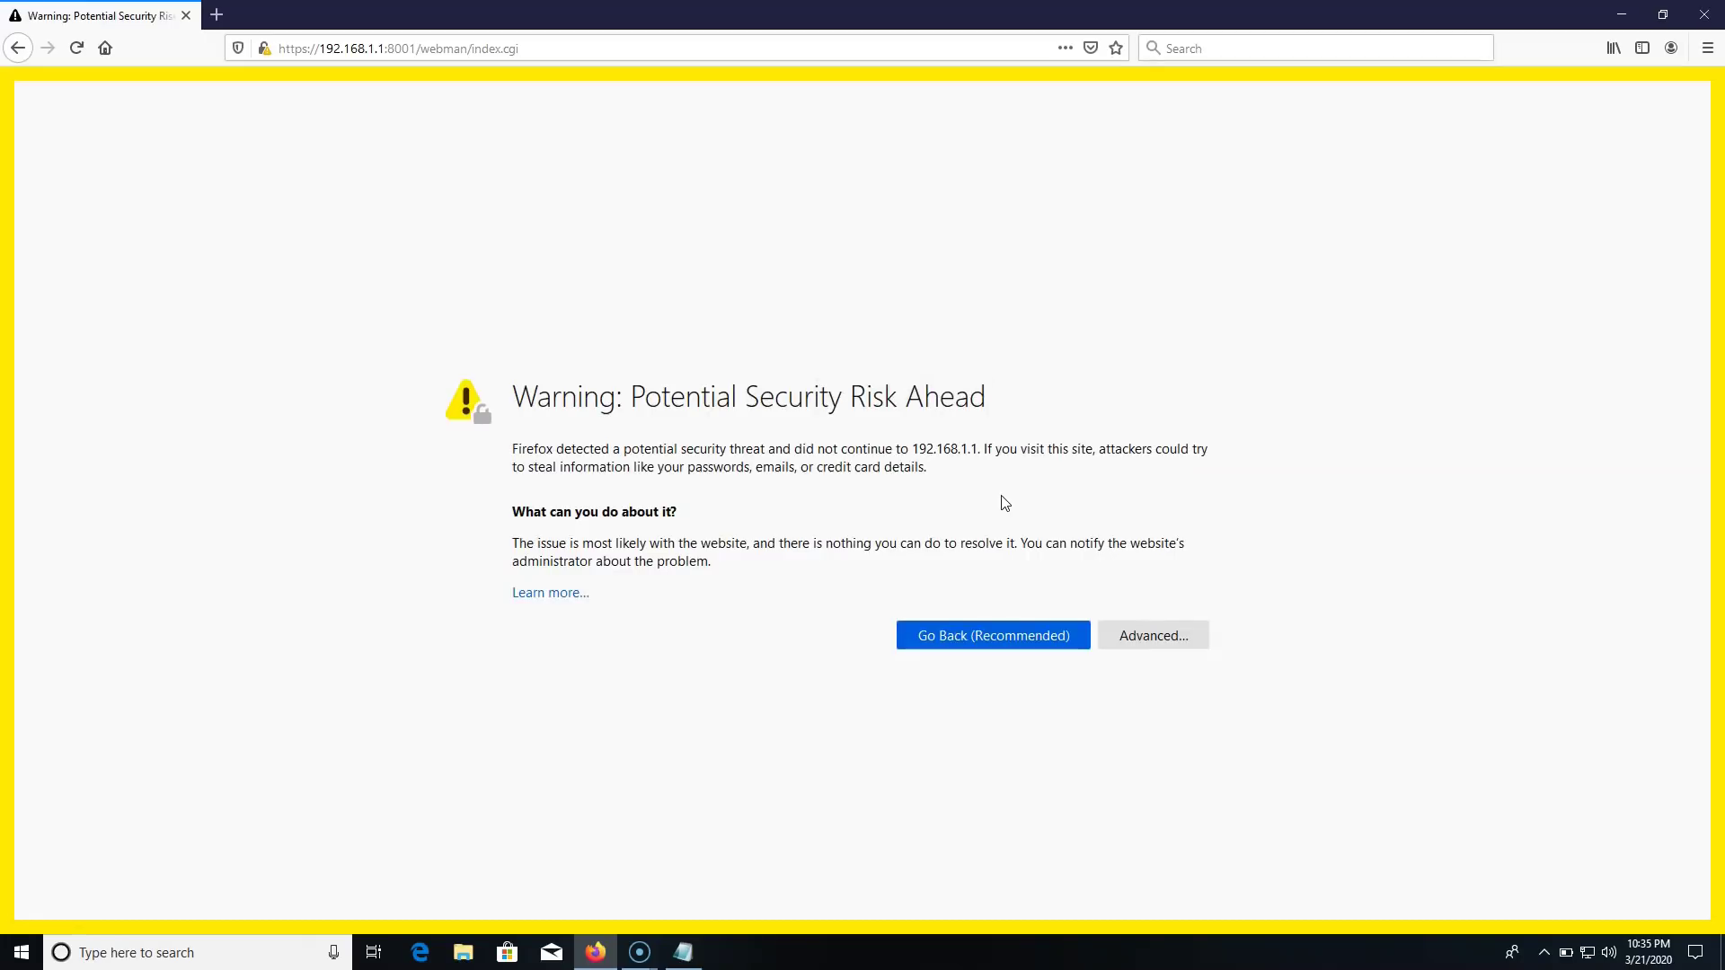
pyautogui.click(569, 46)
pyautogui.write('https://wh')
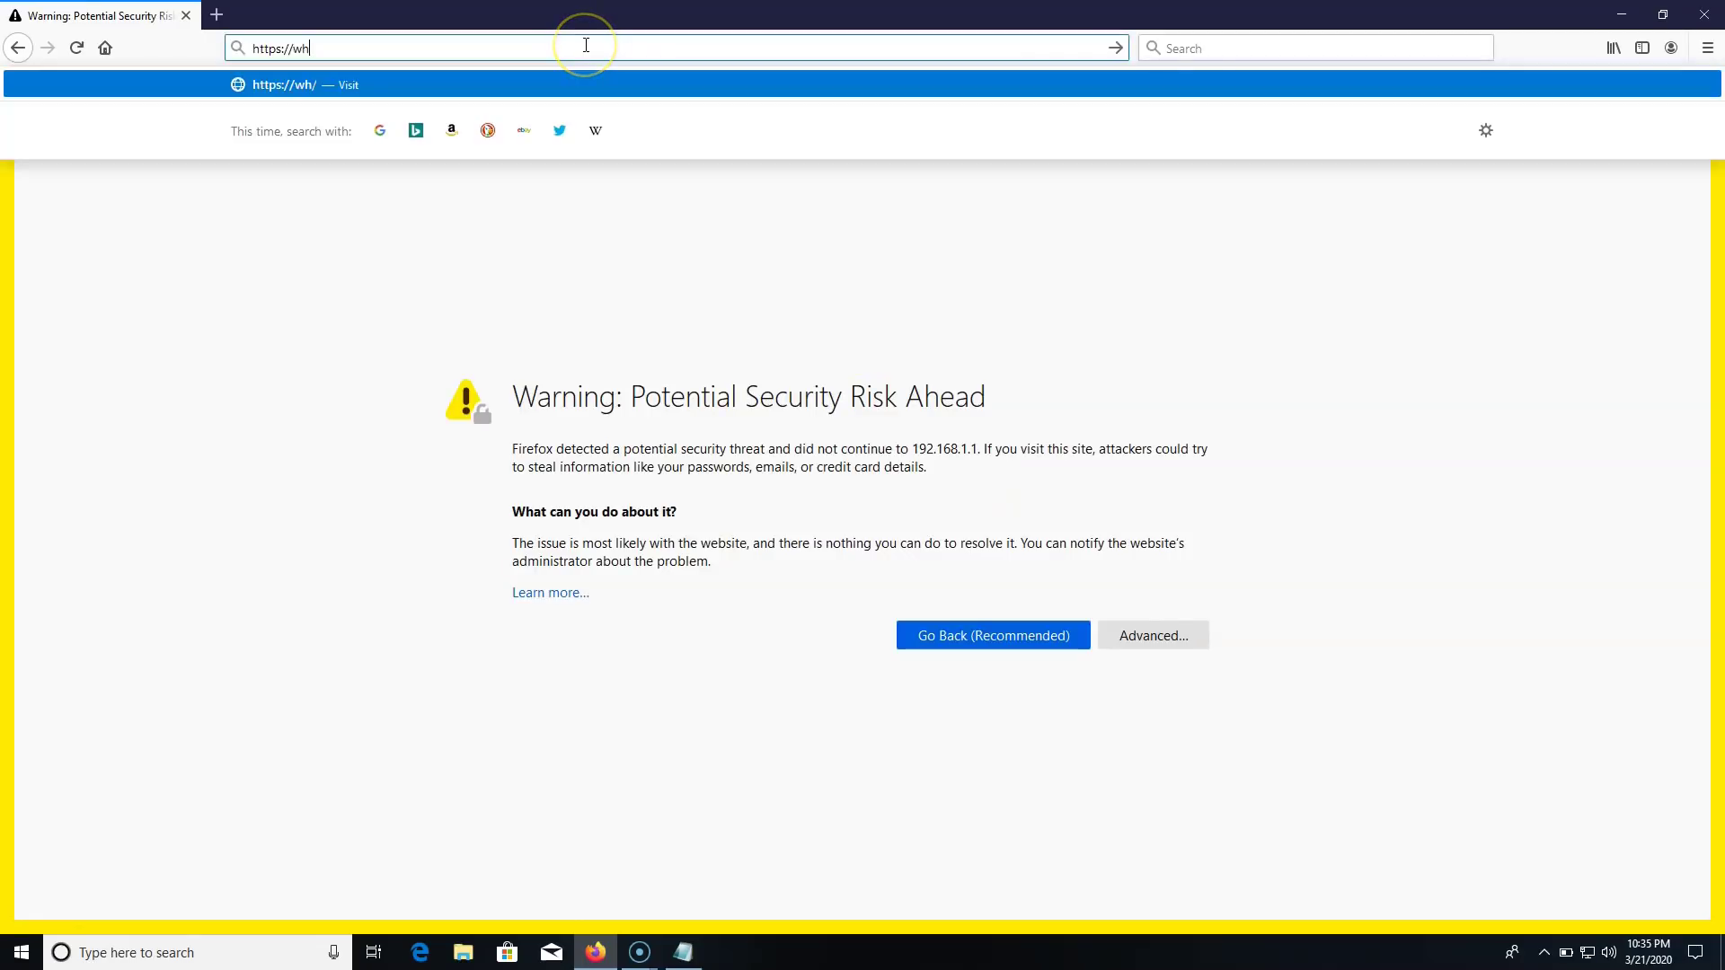
pyautogui.write('owelab.synology')
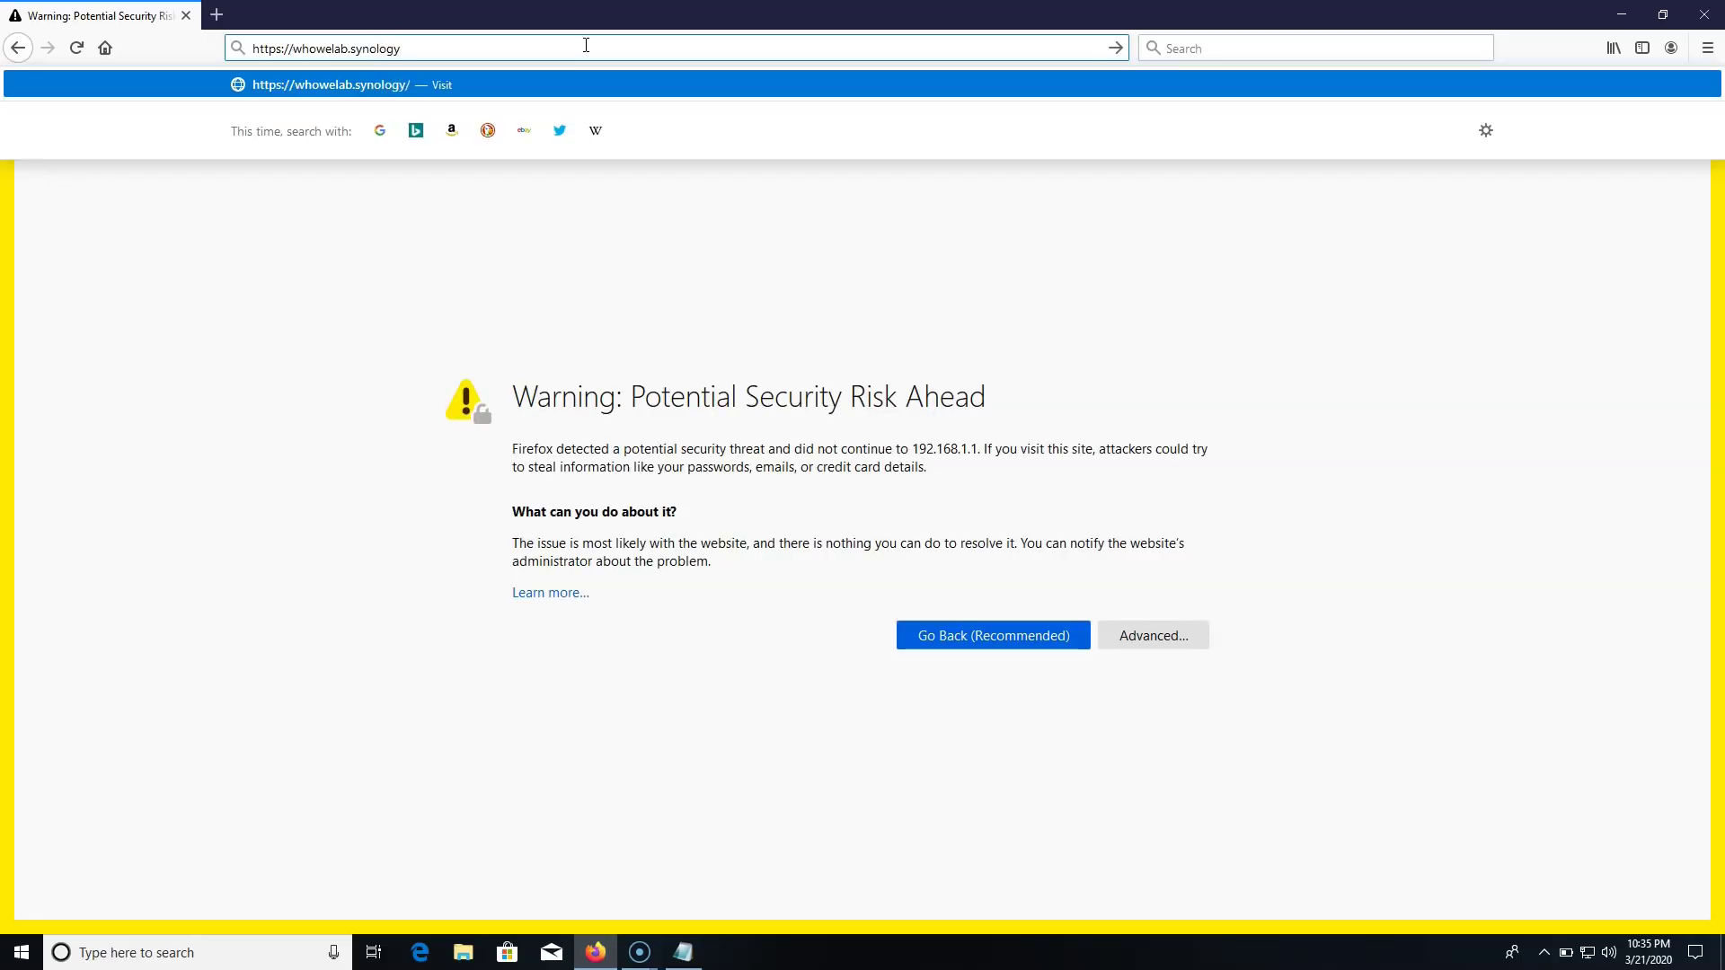
pyautogui.write('.me:8001')
pyautogui.press('Return')
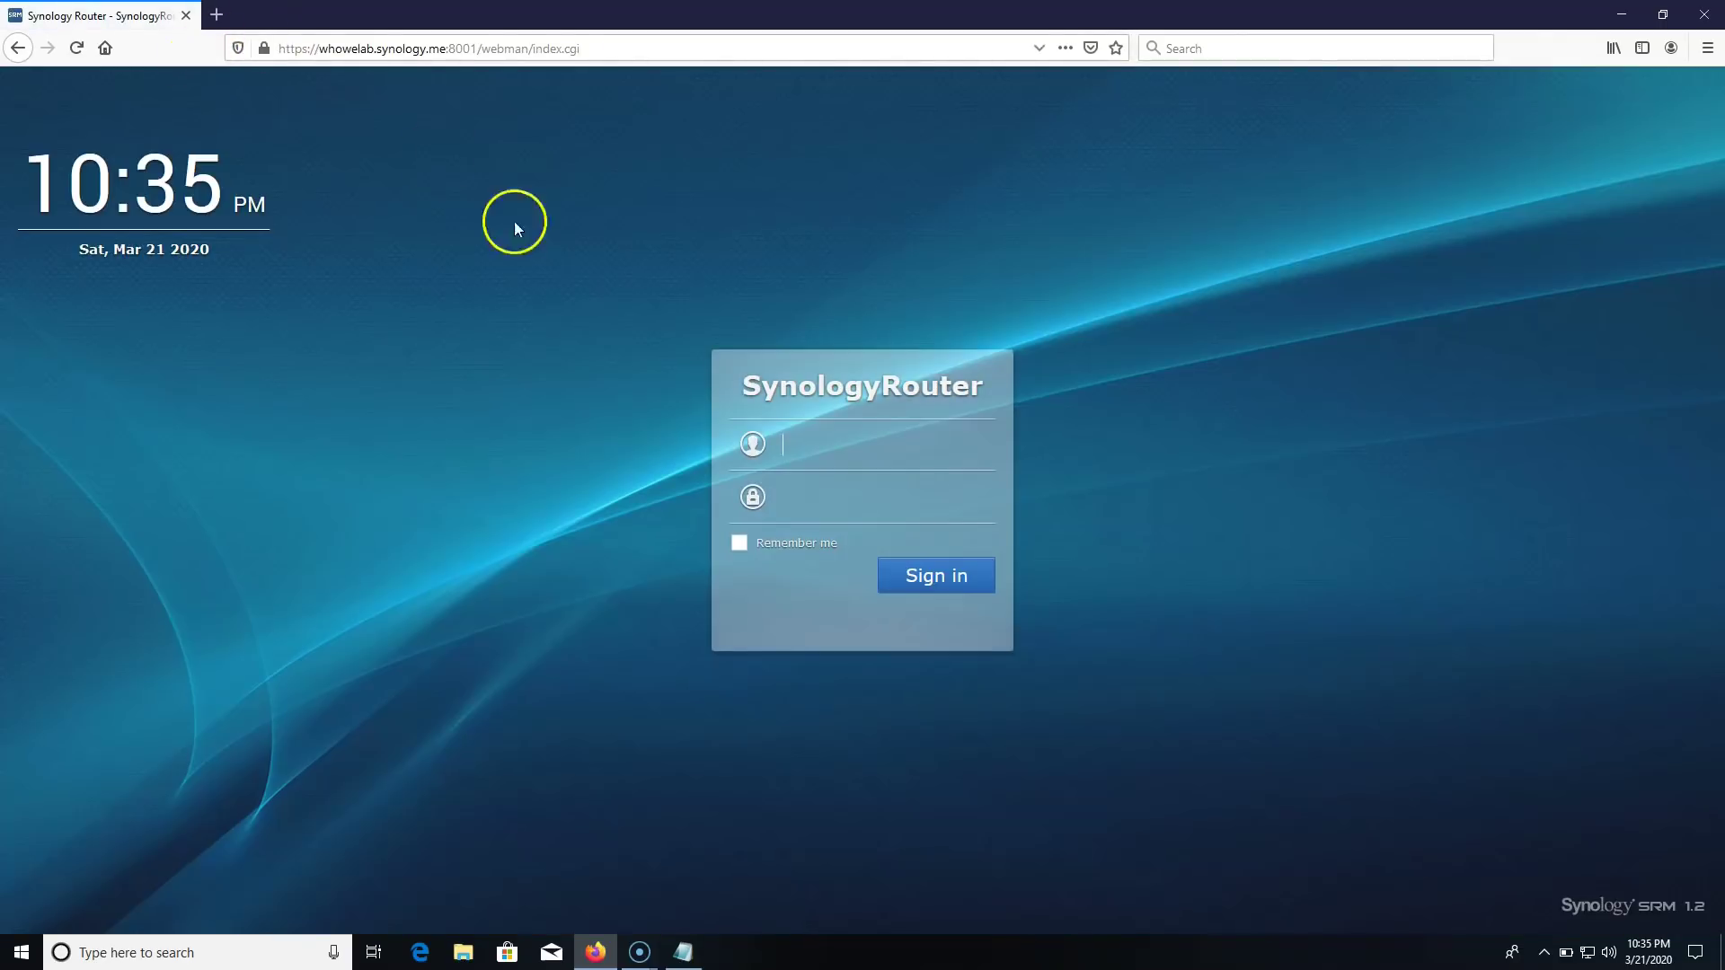
# Sign in to SRM with the router username and password, then launch Package Center.
pyautogui.write('whow')
pyautogui.click(892, 445)
pyautogui.write('e')
pyautogui.press('Tab')
pyautogui.write('*********')
pyautogui.press('Return')
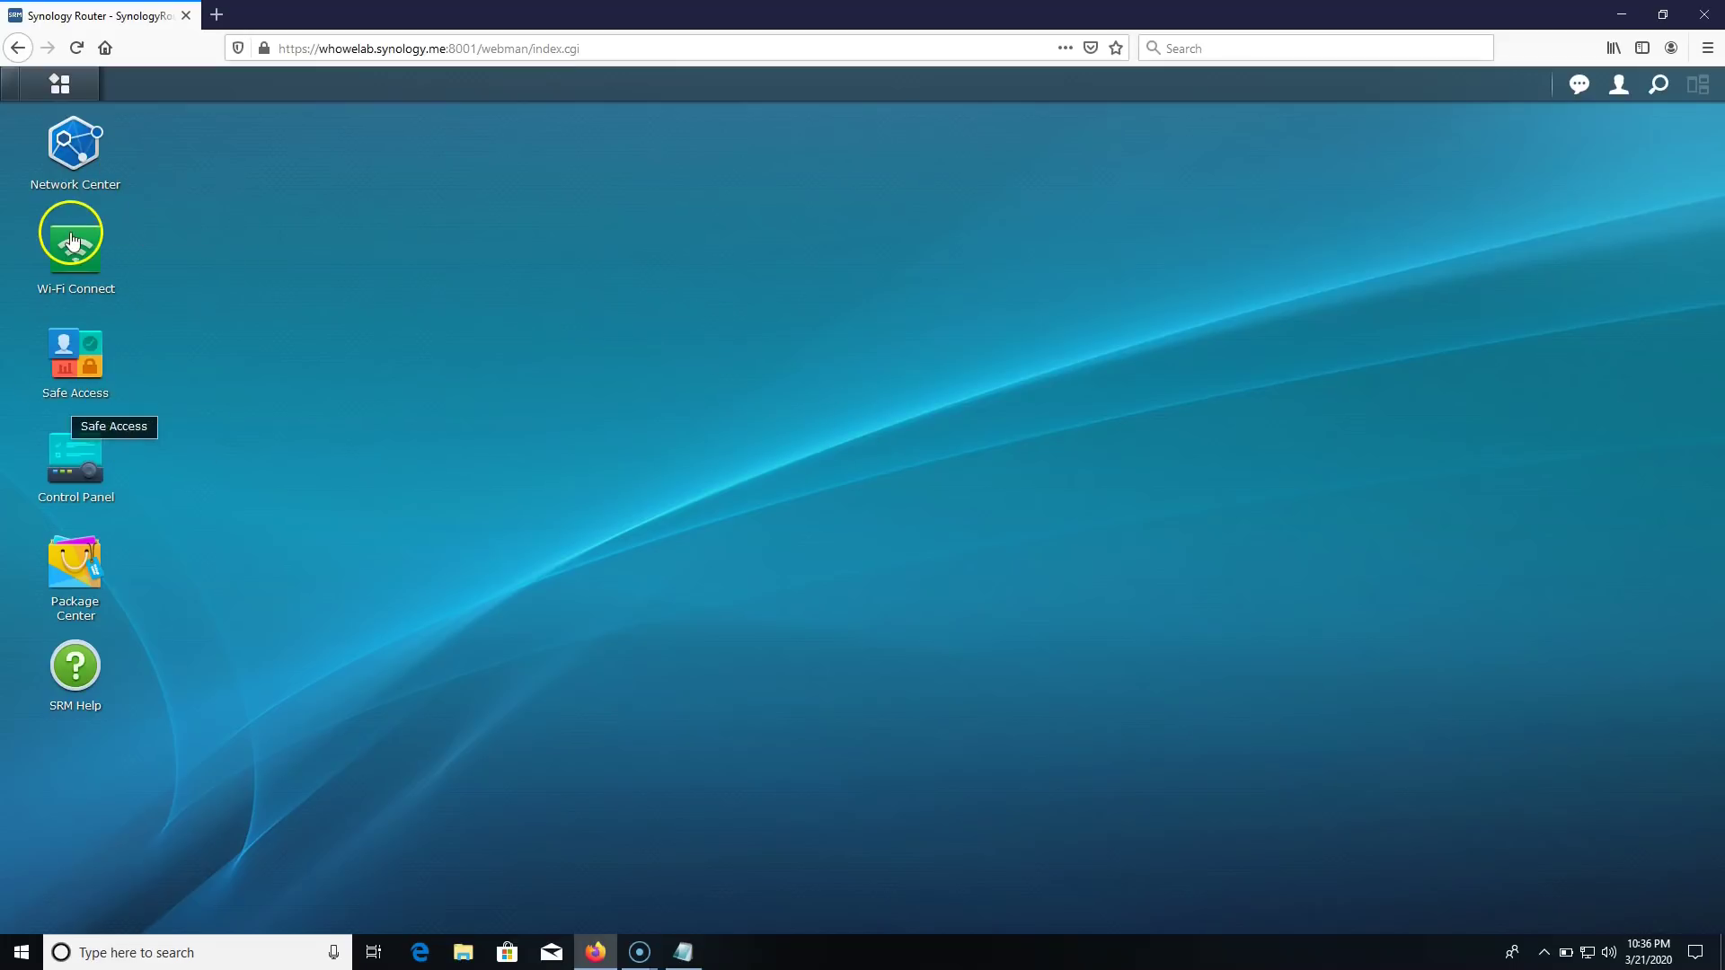
pyautogui.click(79, 593)
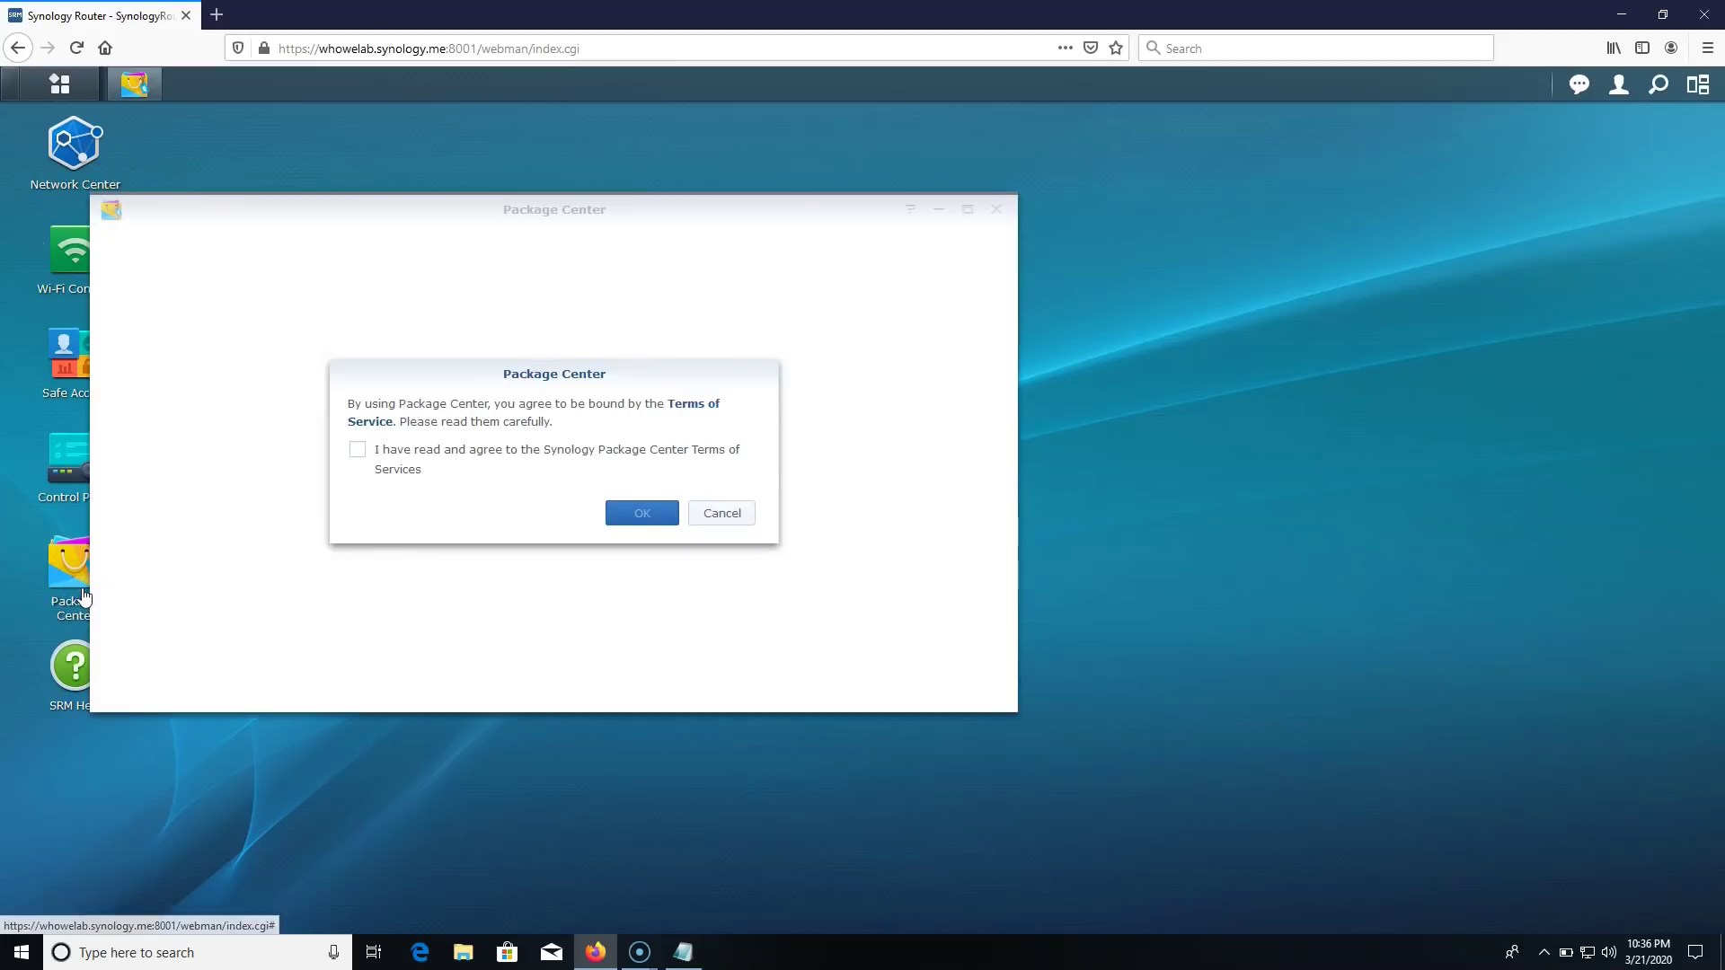
# Accept the Package Center terms and start installing VPN Plus Server.
pyautogui.click(358, 451)
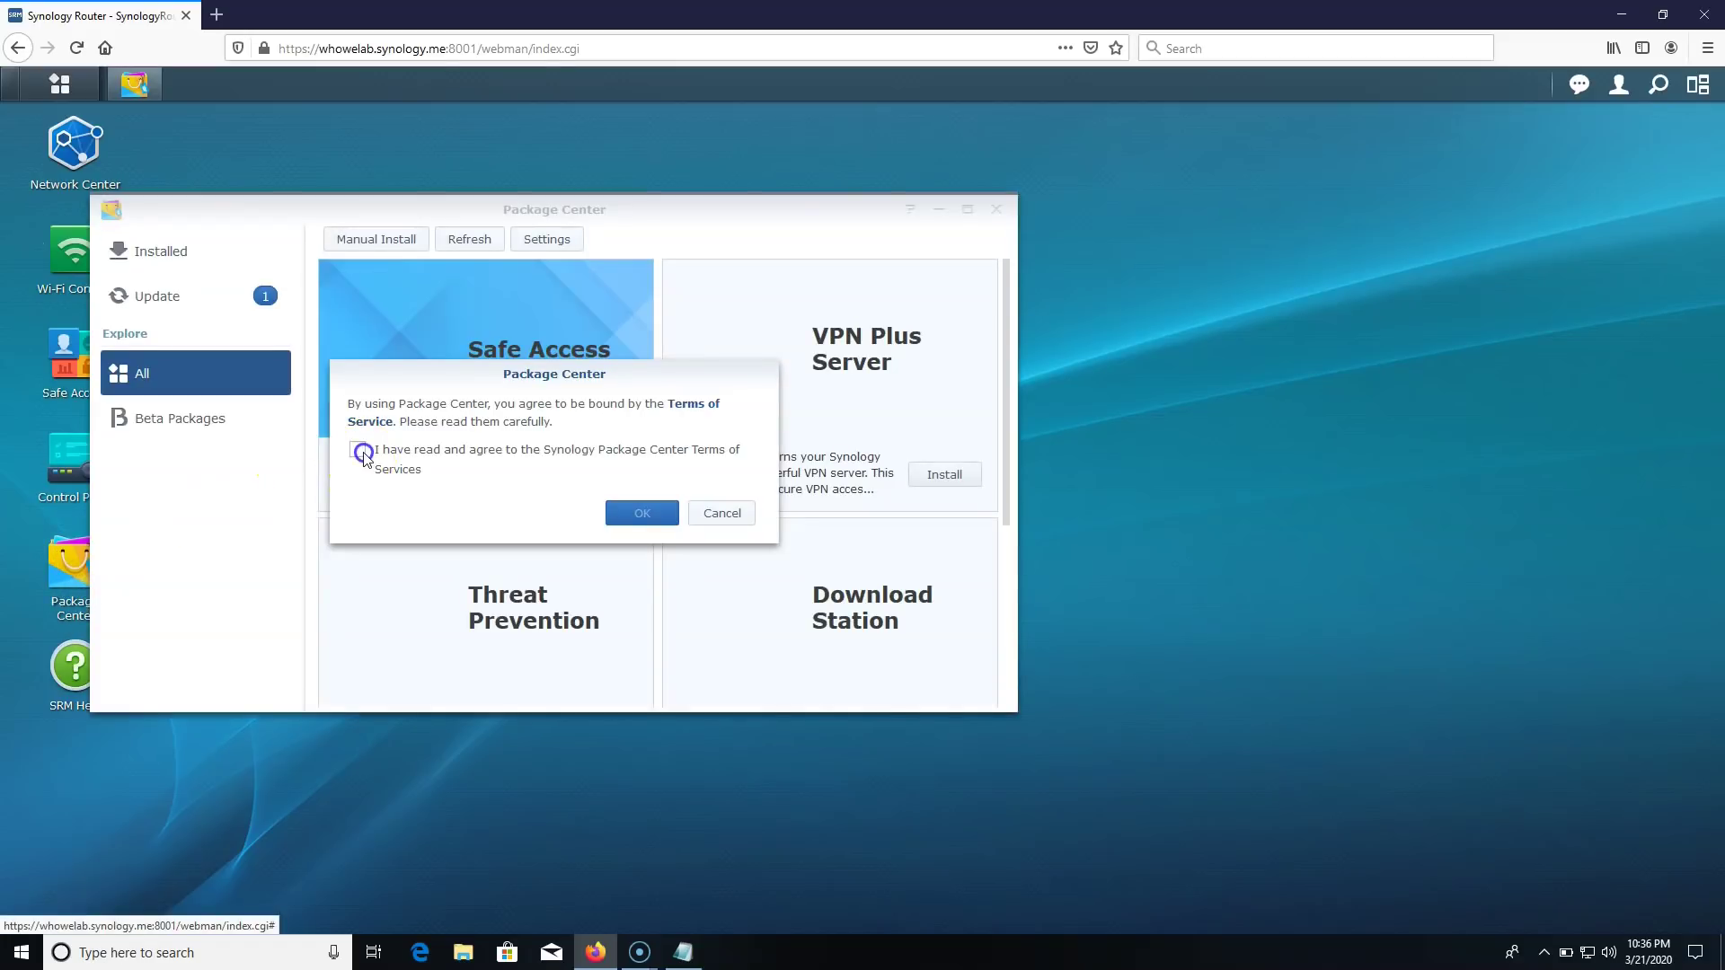
pyautogui.click(635, 512)
pyautogui.moveTo(591, 211); pyautogui.dragTo(815, 166)
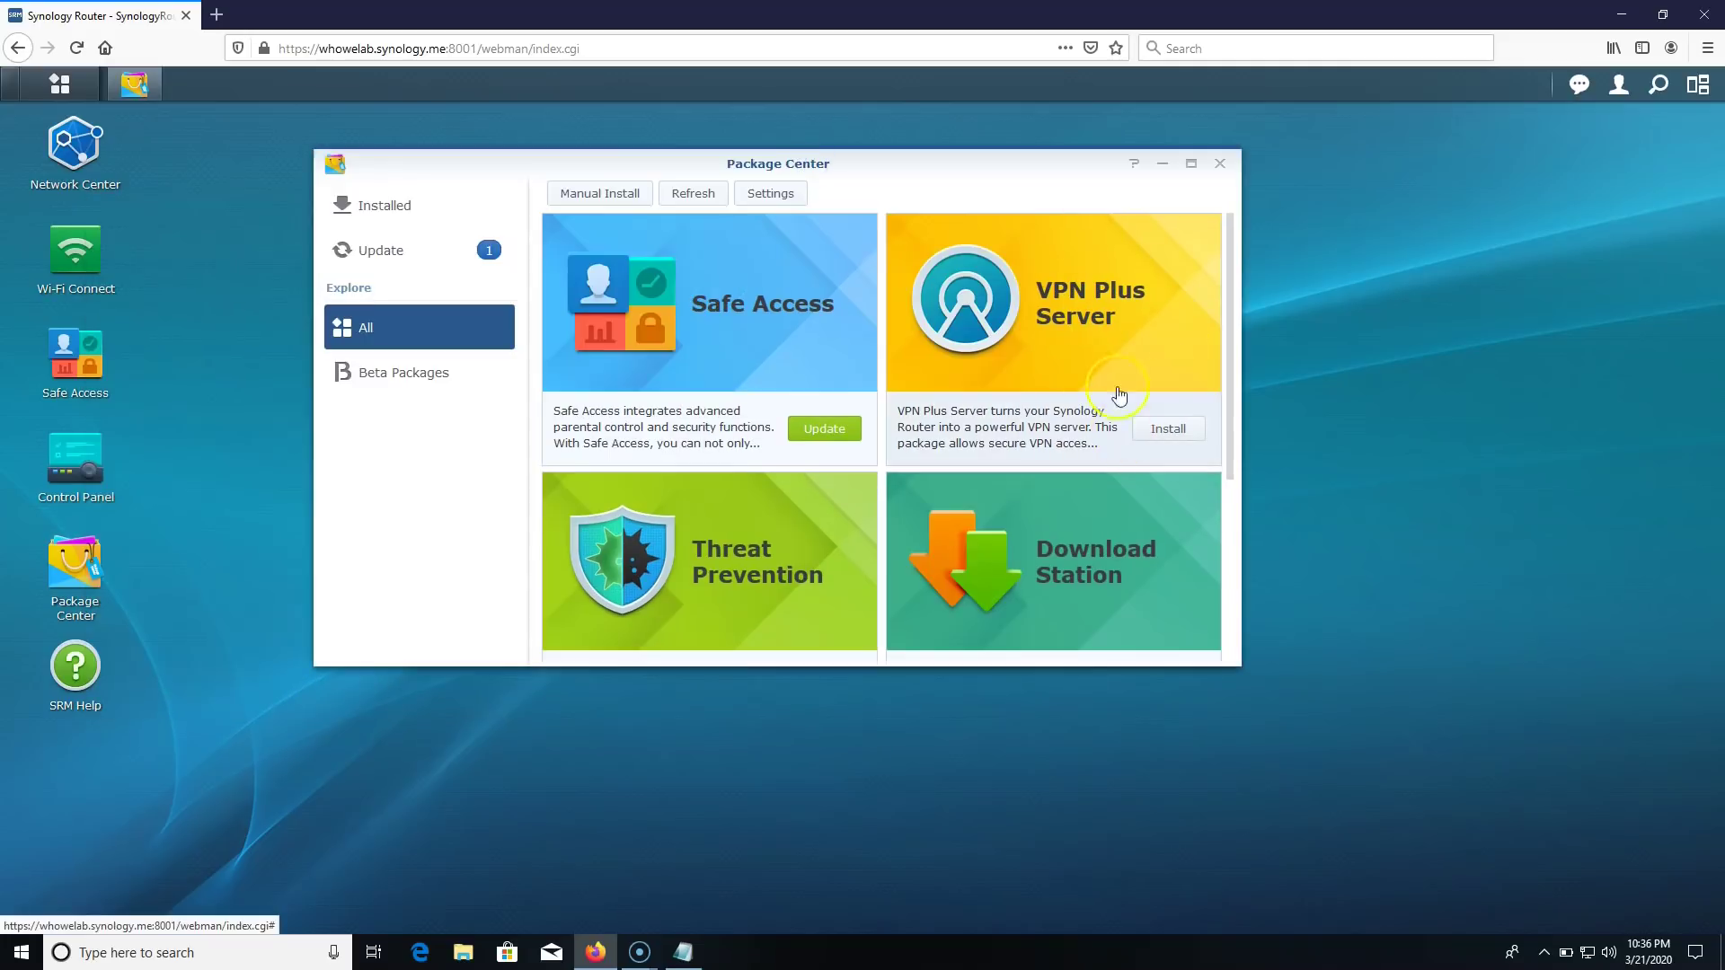
pyautogui.click(1149, 443)
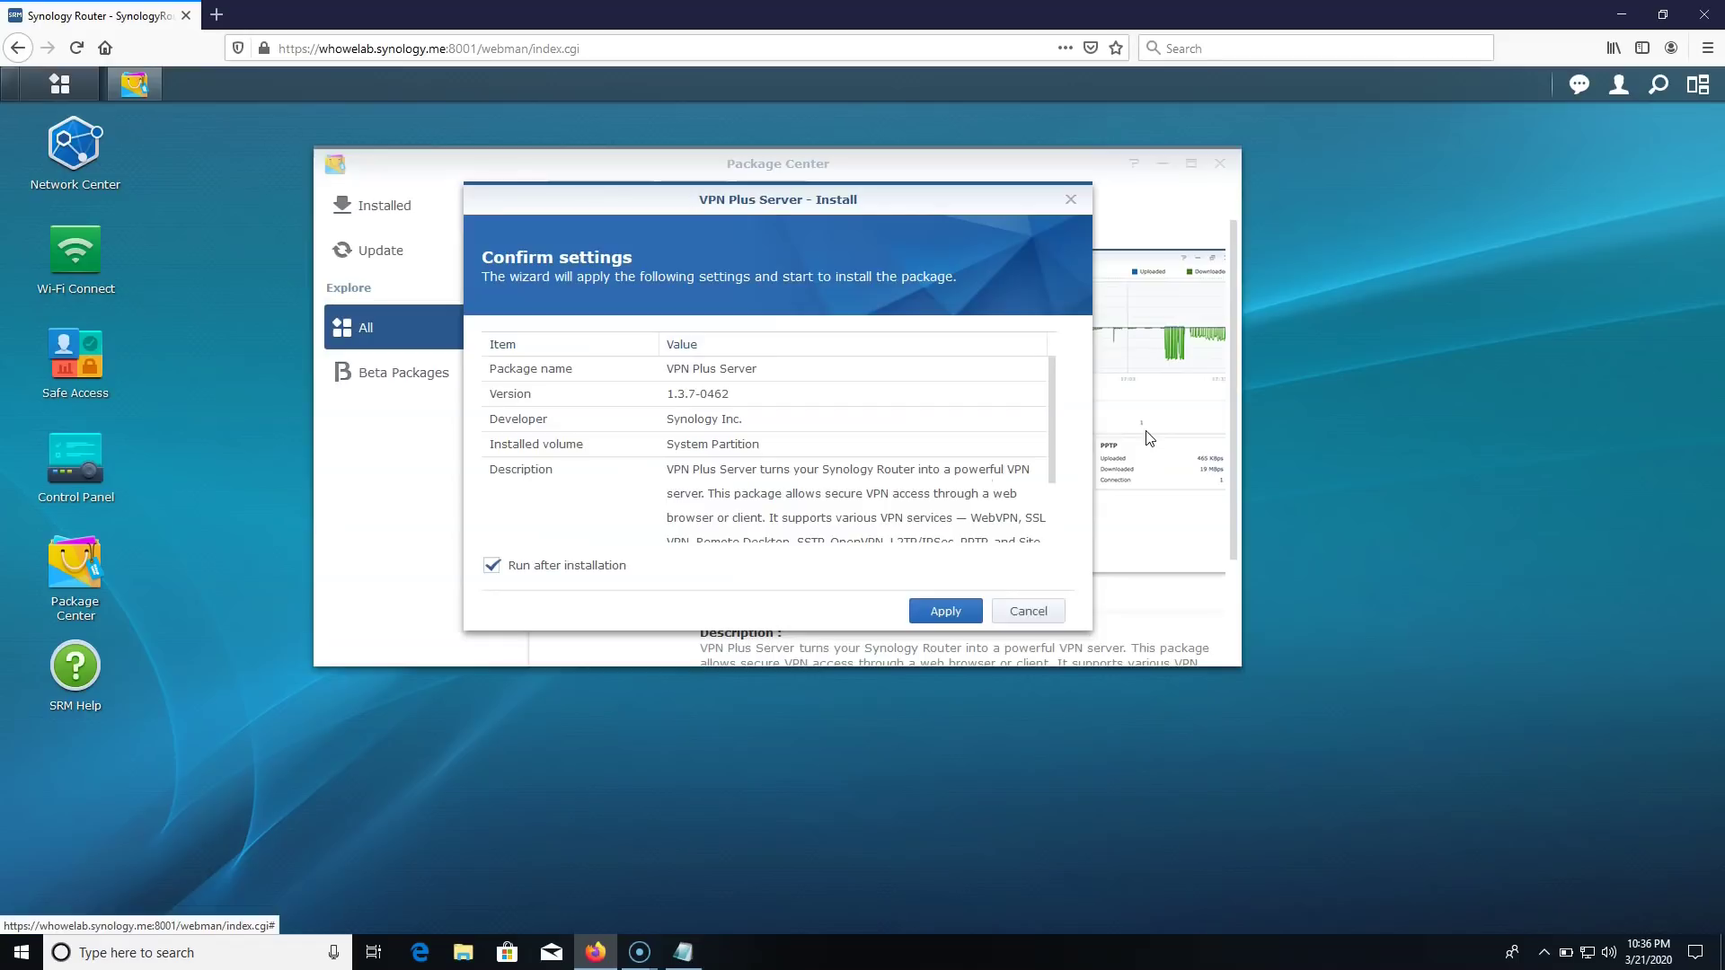
# Install VPN Plus Server and allow all its listed ports through the firewall.
pyautogui.click(946, 614)
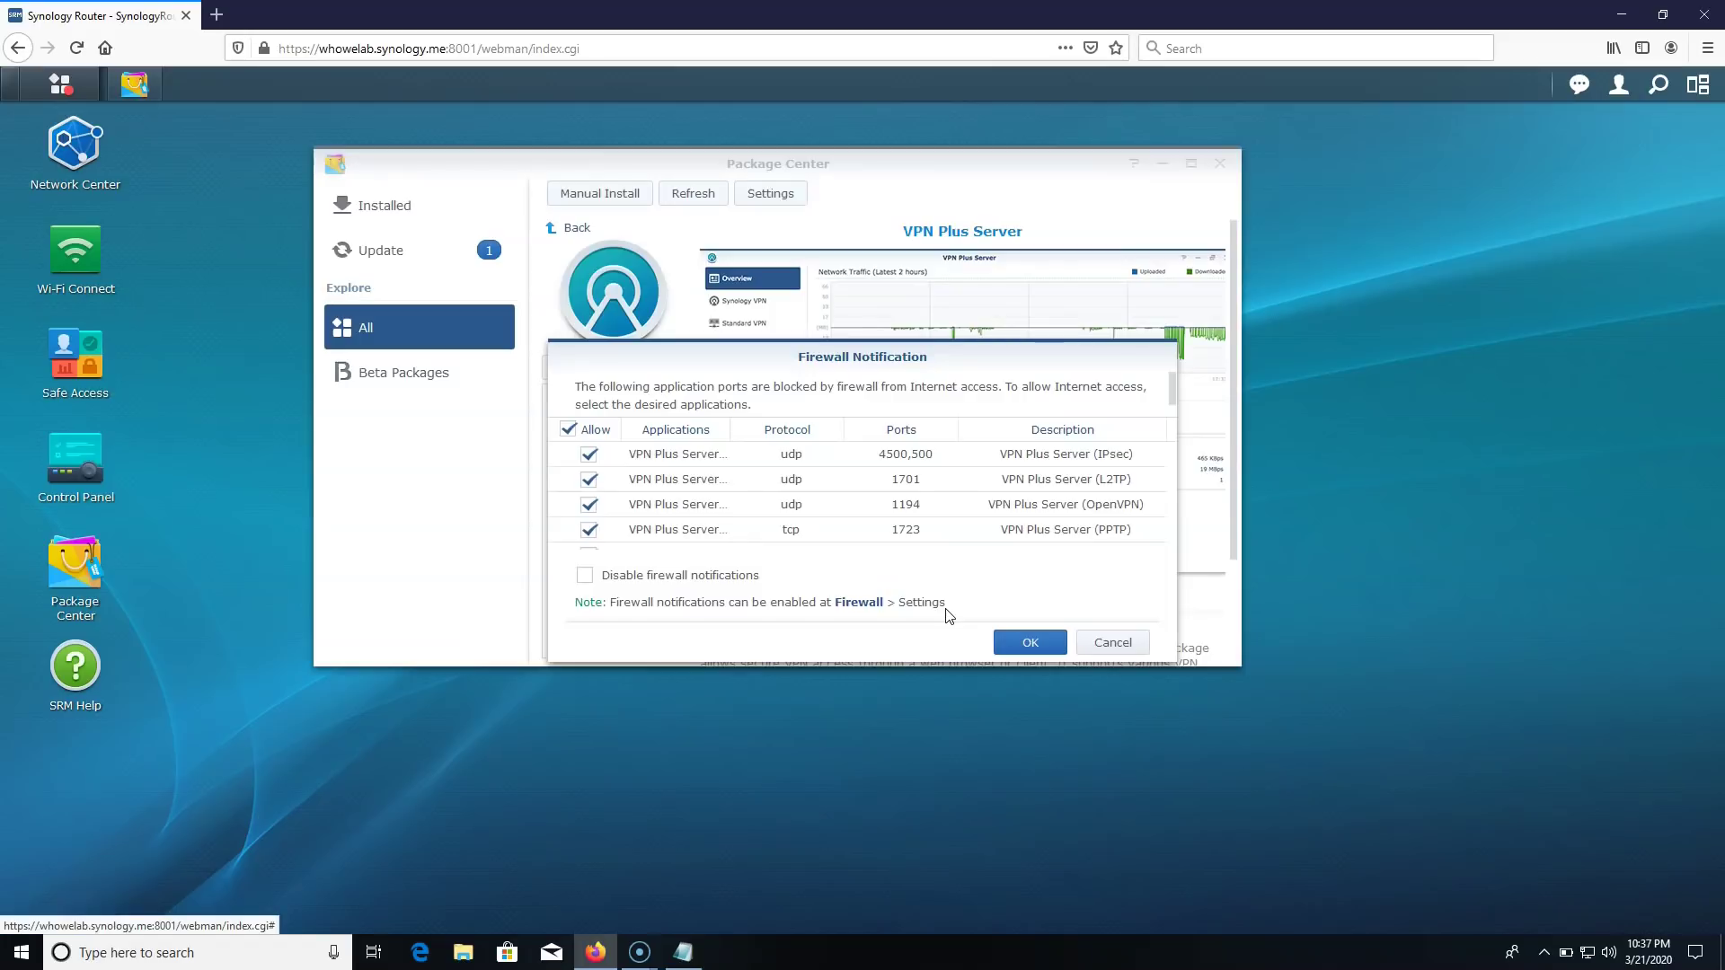
pyautogui.scroll(-1, 802, 509)
pyautogui.scroll(-1, 802, 509)
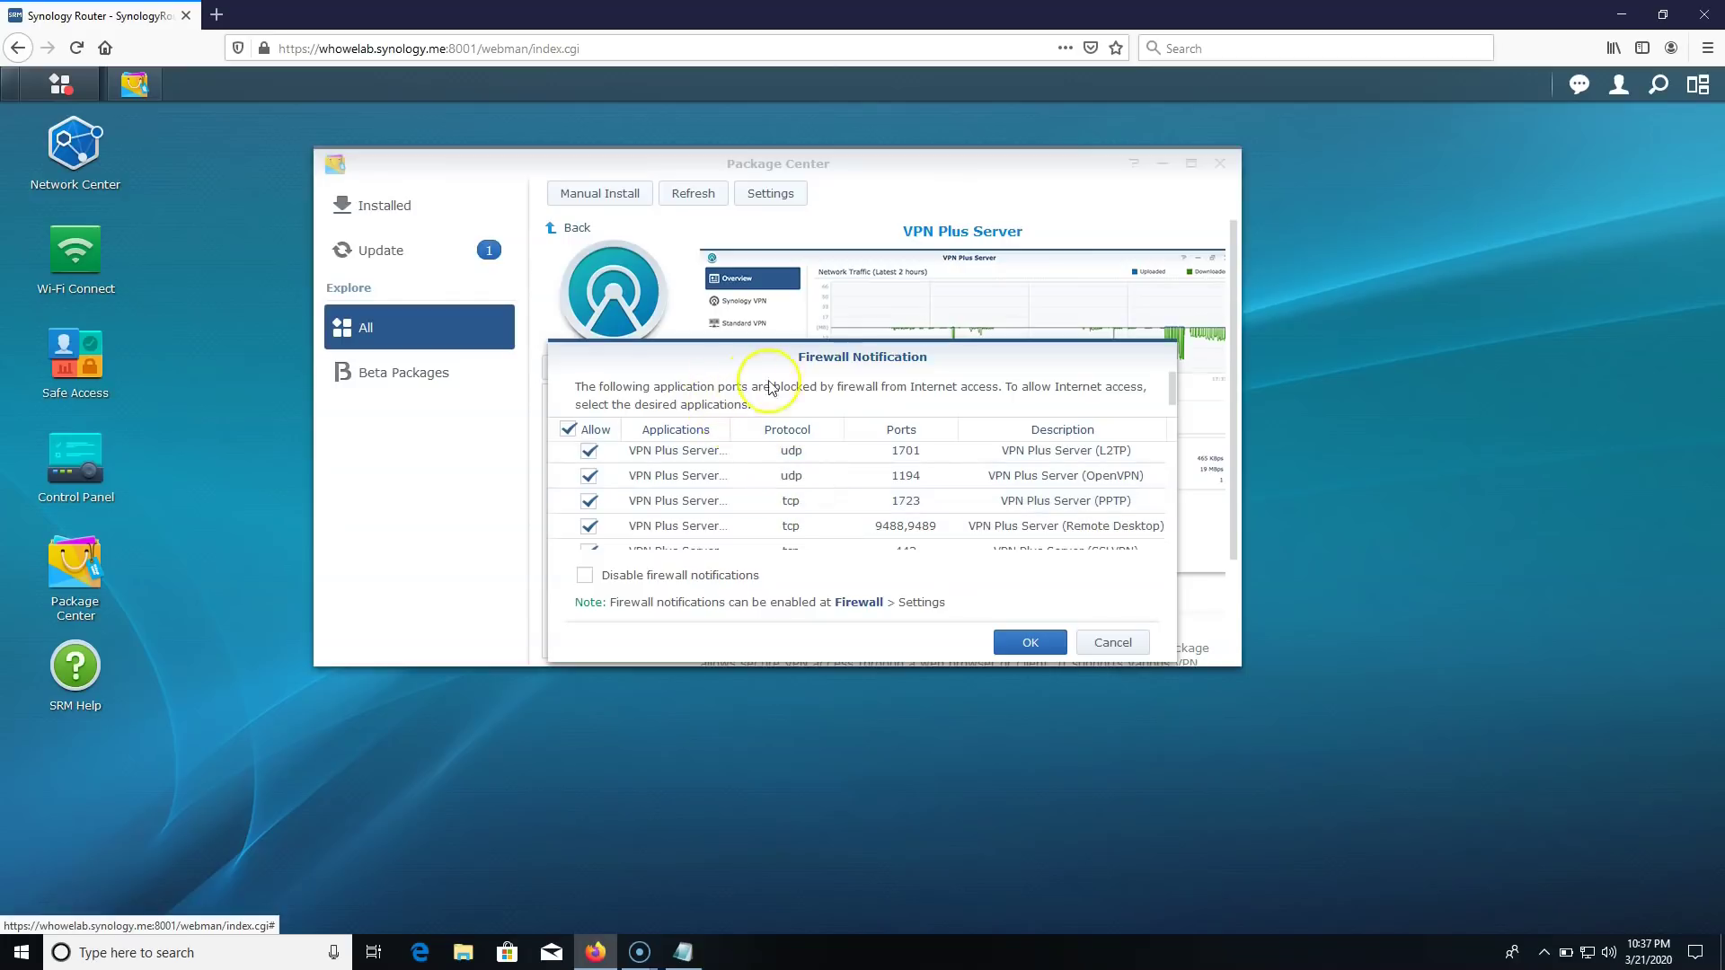
pyautogui.scroll(-2, 844, 504)
pyautogui.scroll(3, 844, 504)
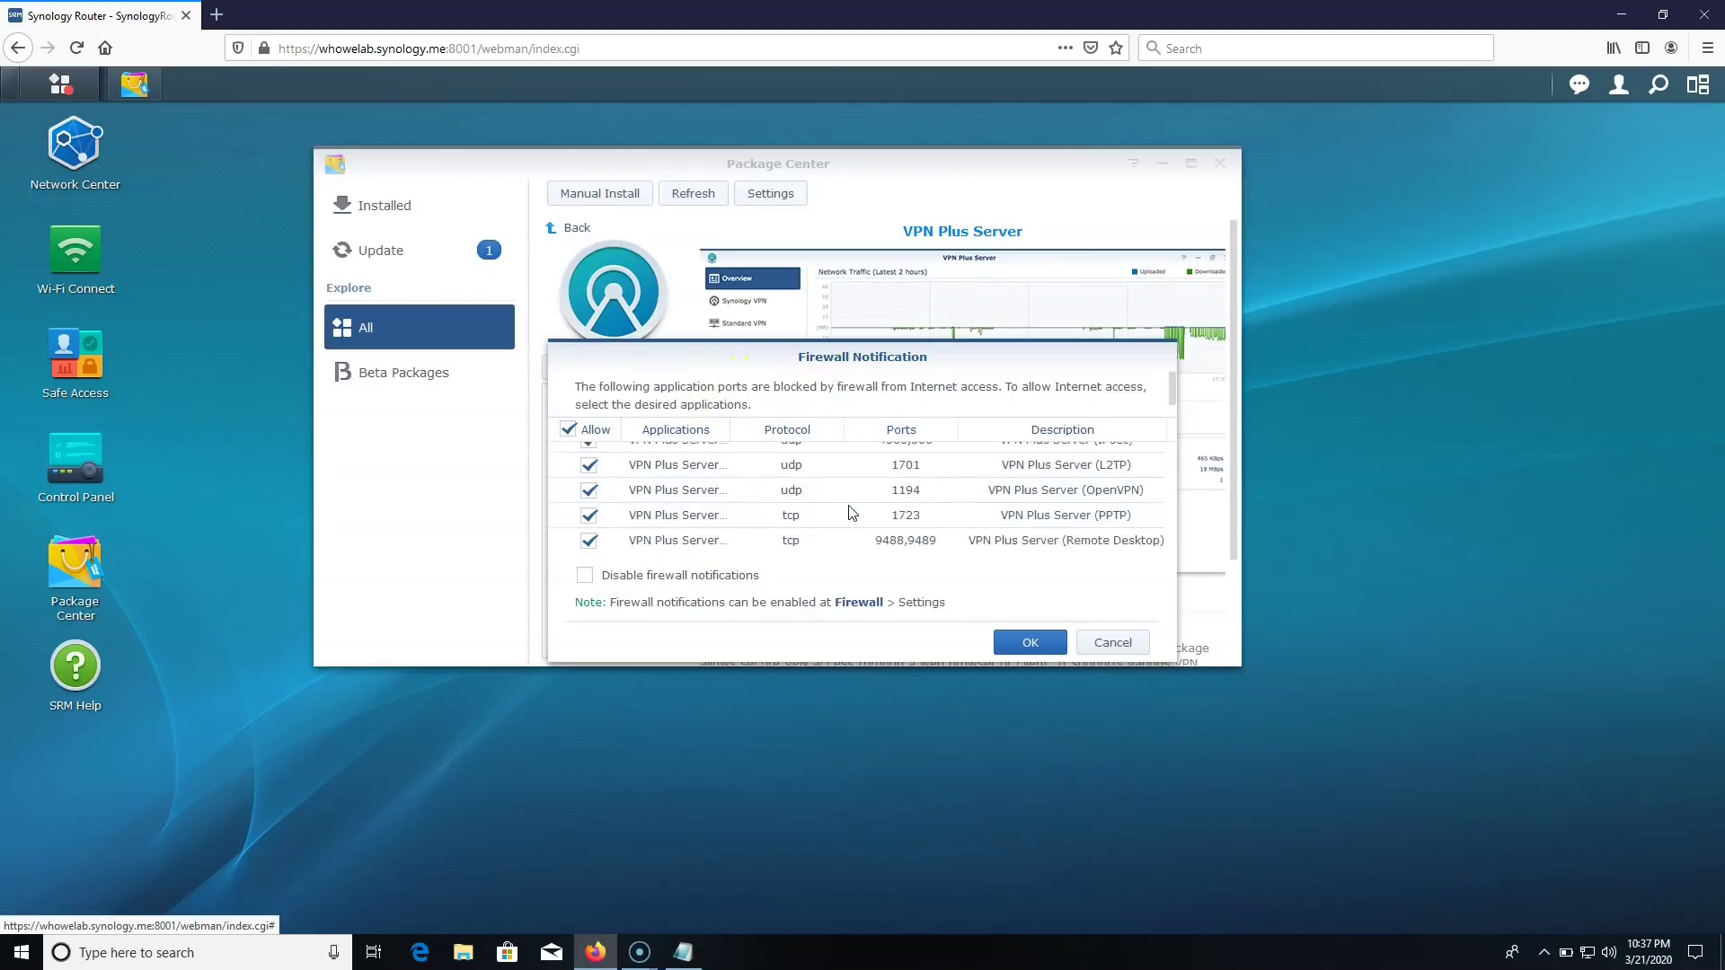
pyautogui.scroll(-2, 863, 504)
pyautogui.scroll(3, 898, 512)
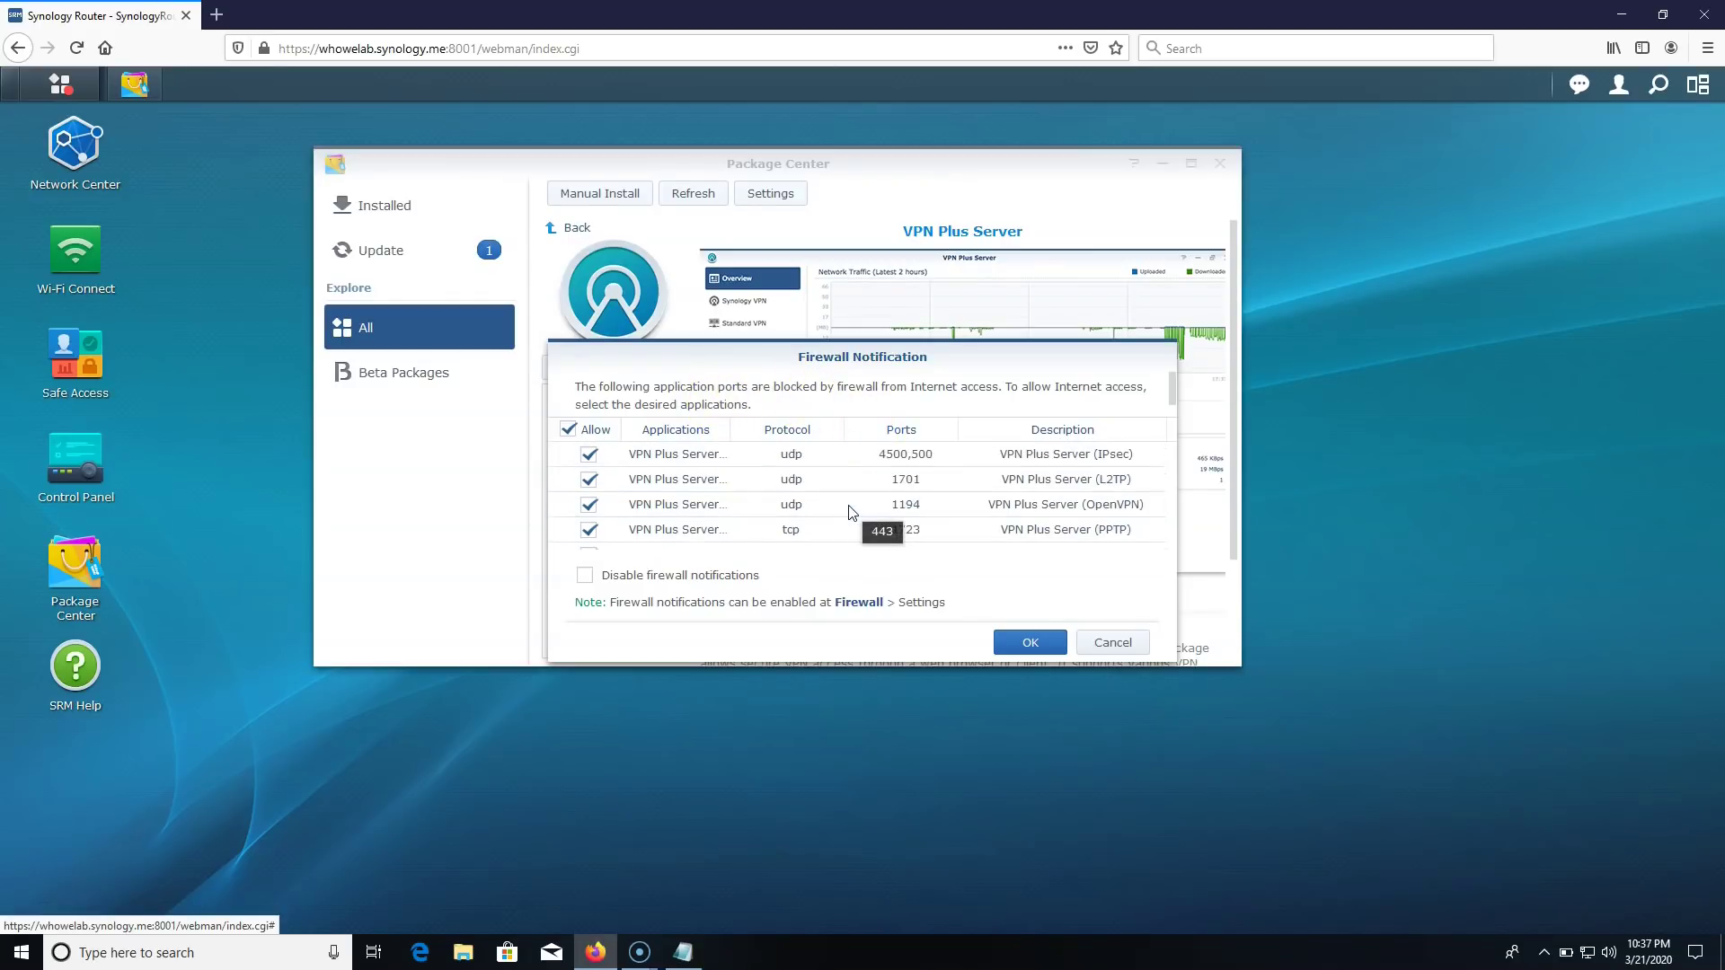
pyautogui.scroll(-3, 898, 539)
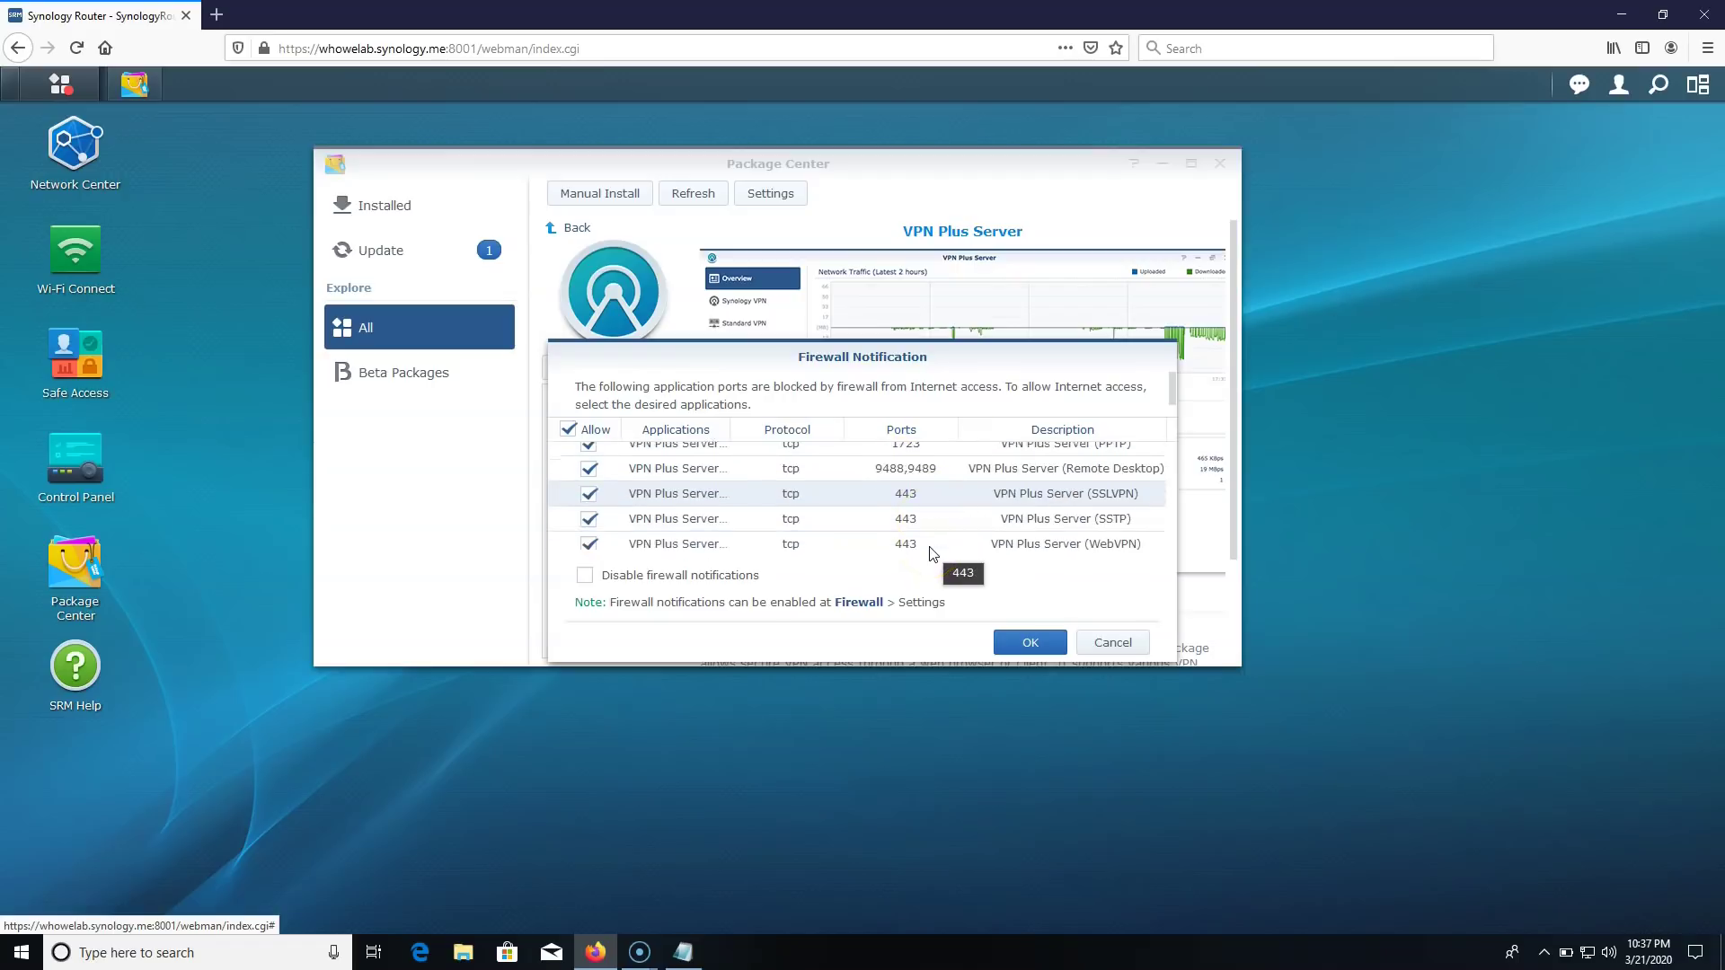
pyautogui.scroll(3, 932, 554)
pyautogui.click(1027, 643)
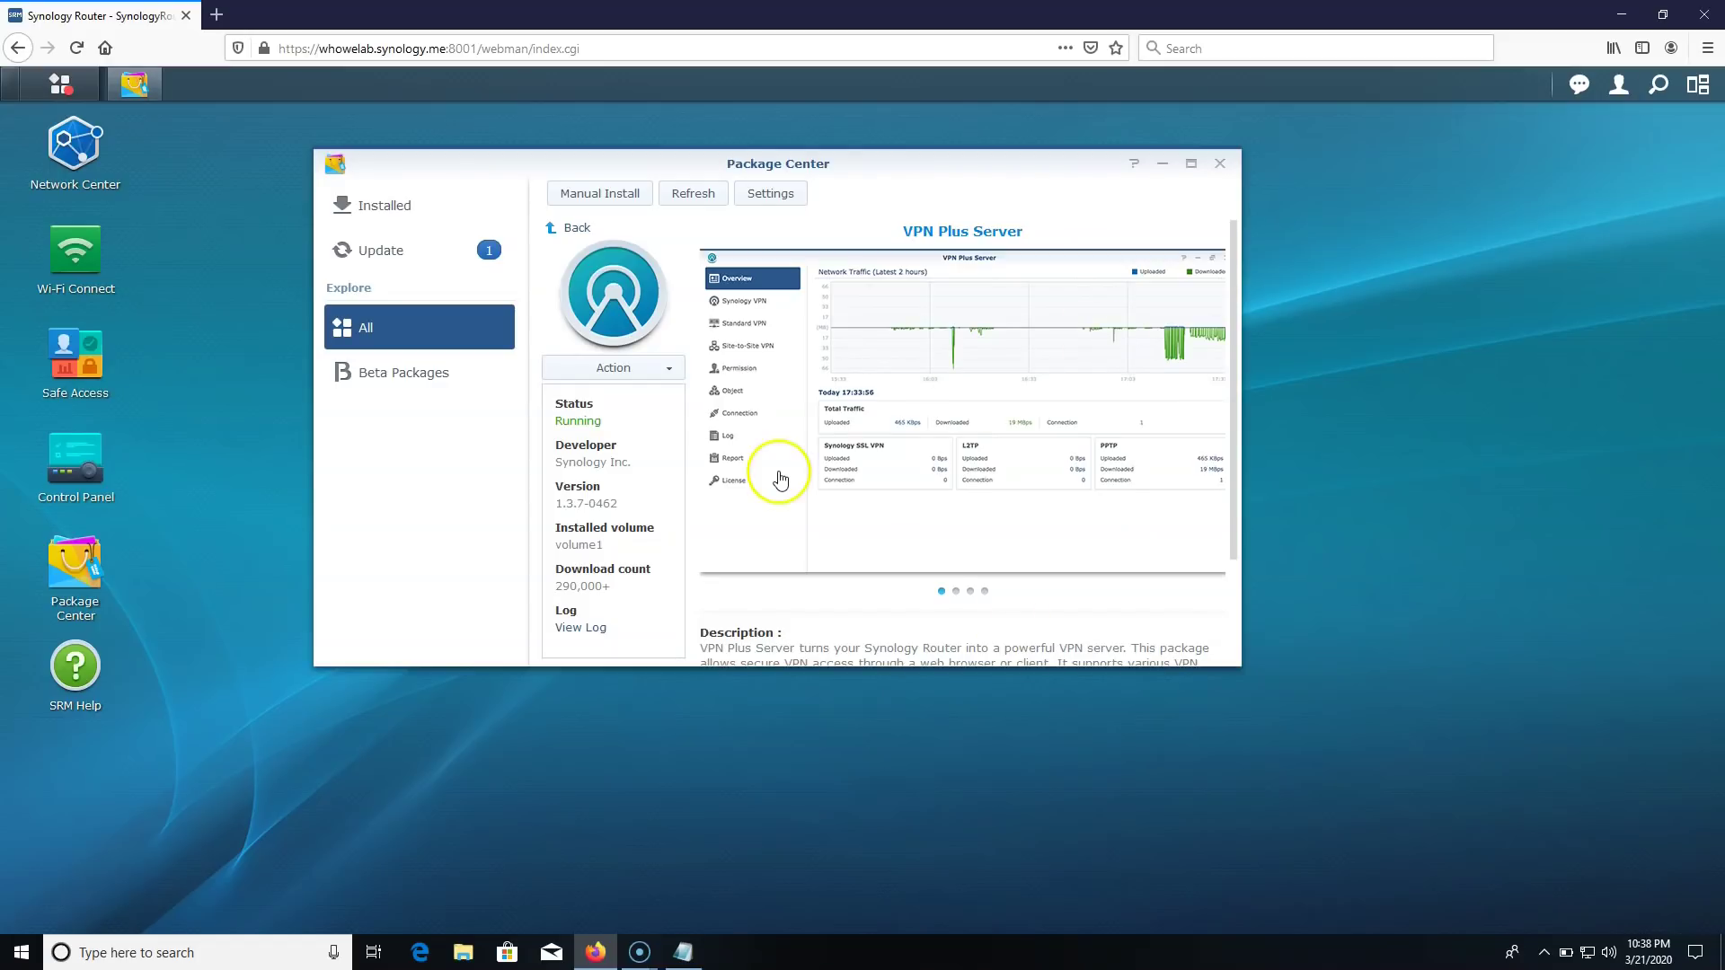
# Check package updates, close Package Center, and launch VPN Plus Server from the Main Menu.
pyautogui.click(387, 260)
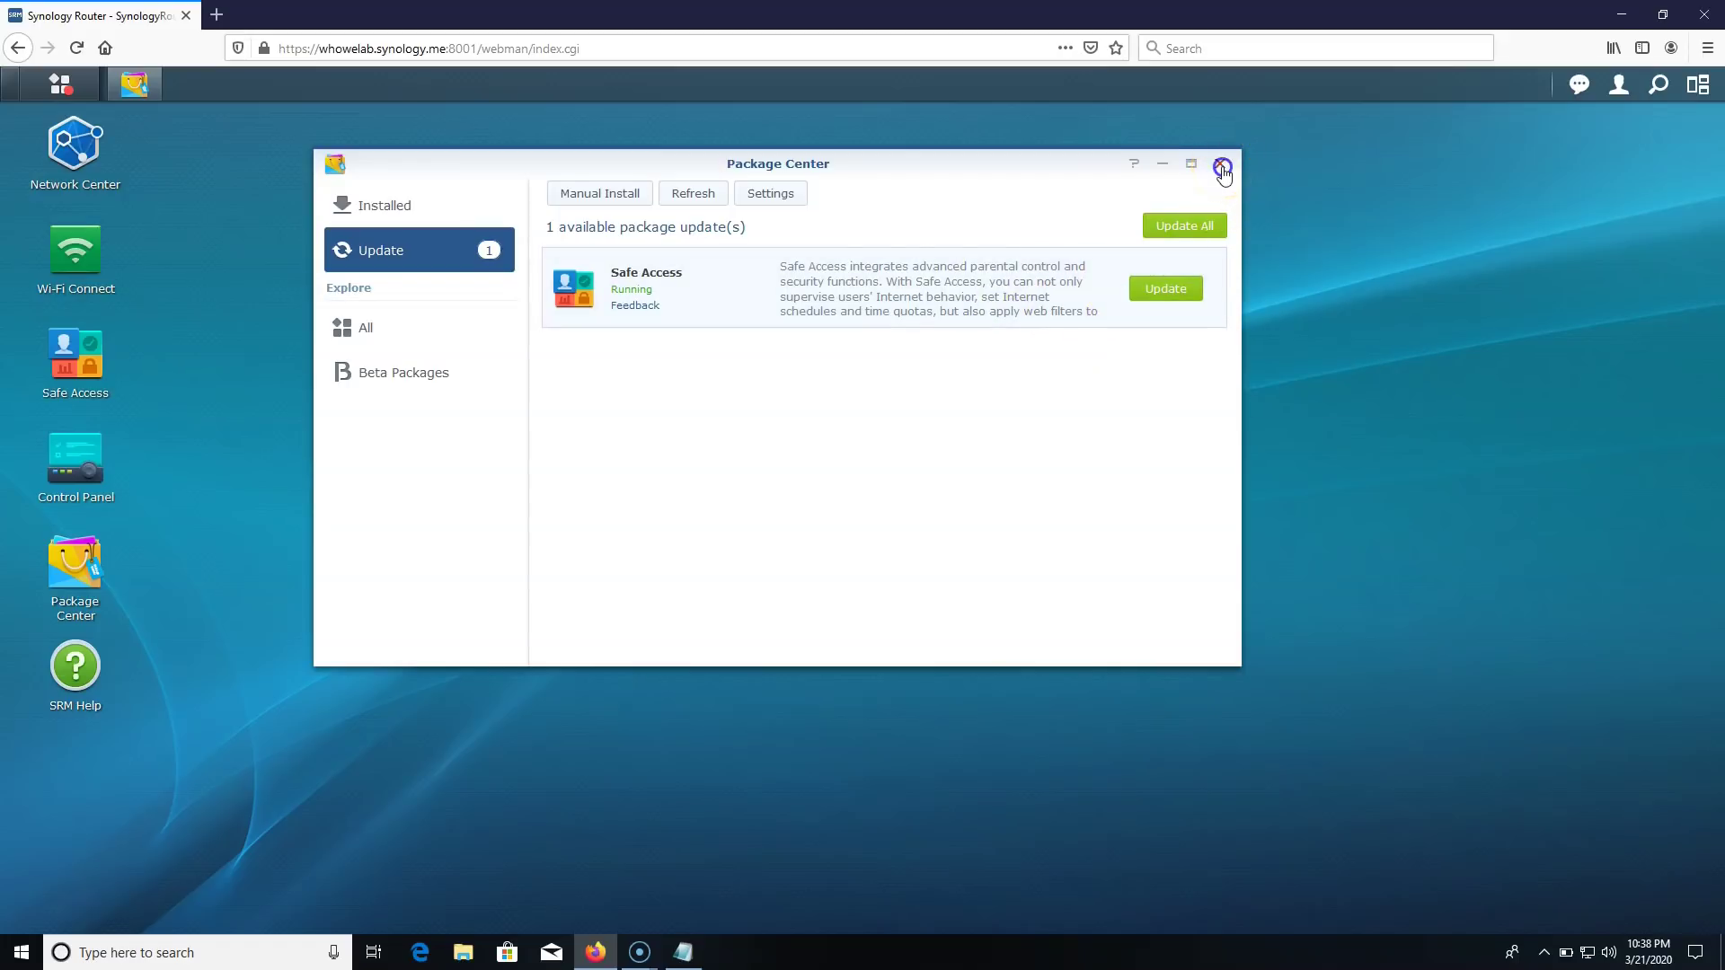
pyautogui.click(1220, 164)
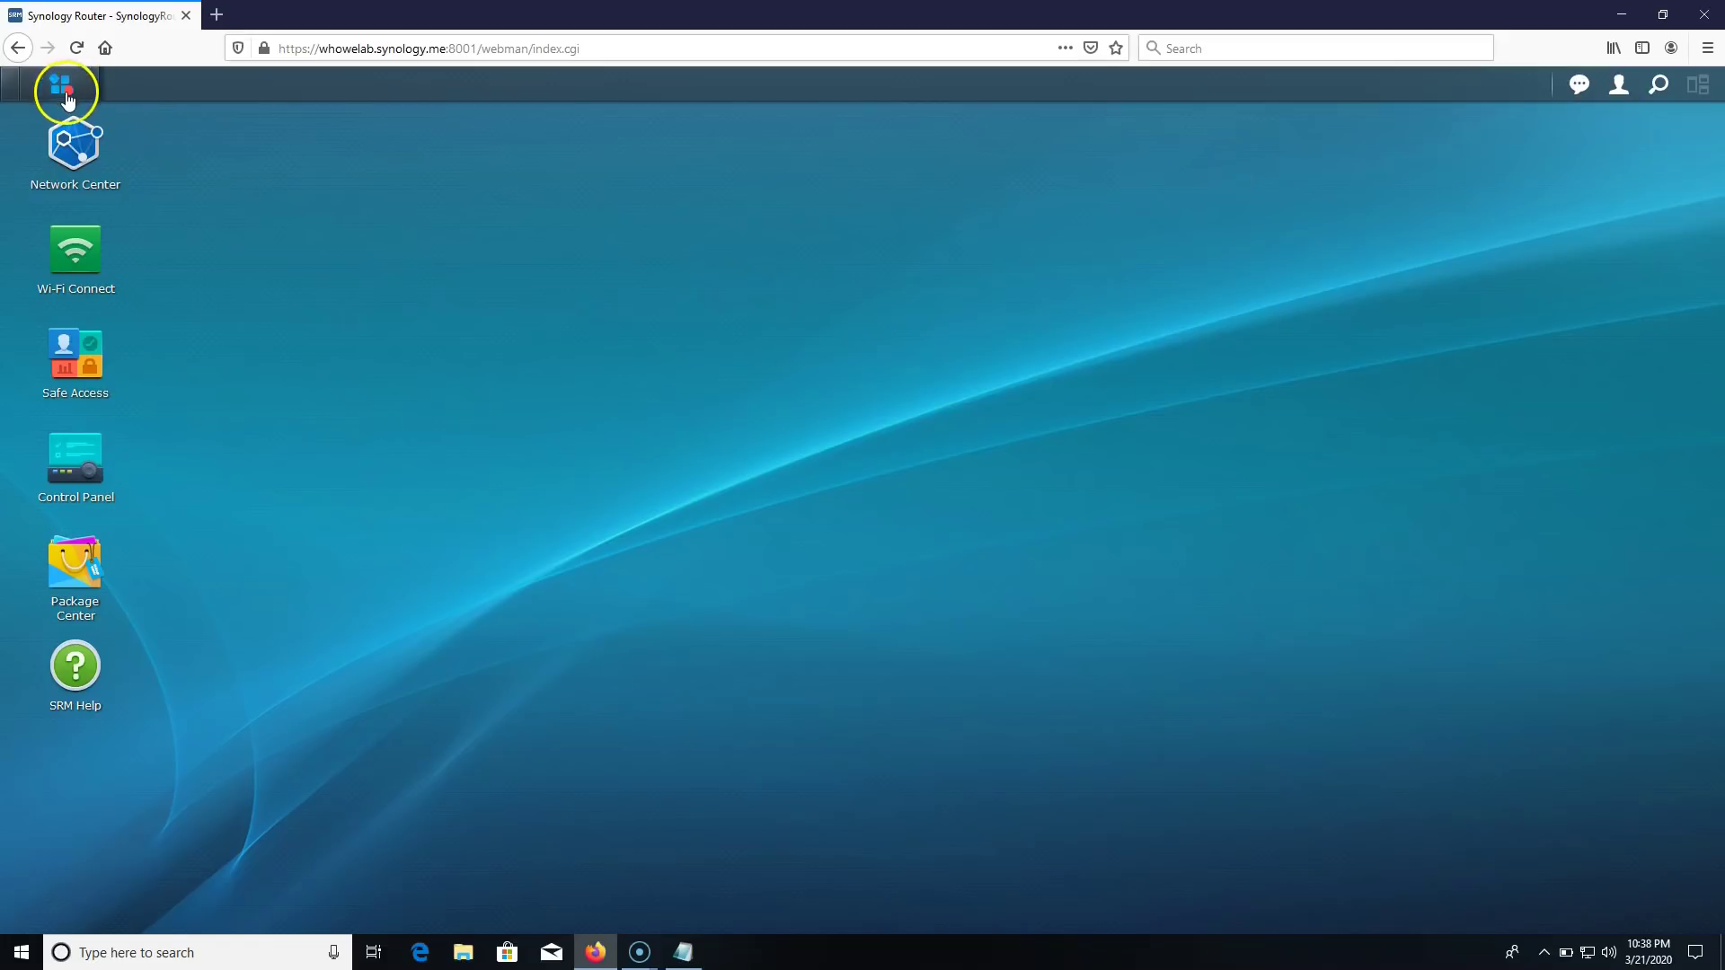
pyautogui.click(60, 84)
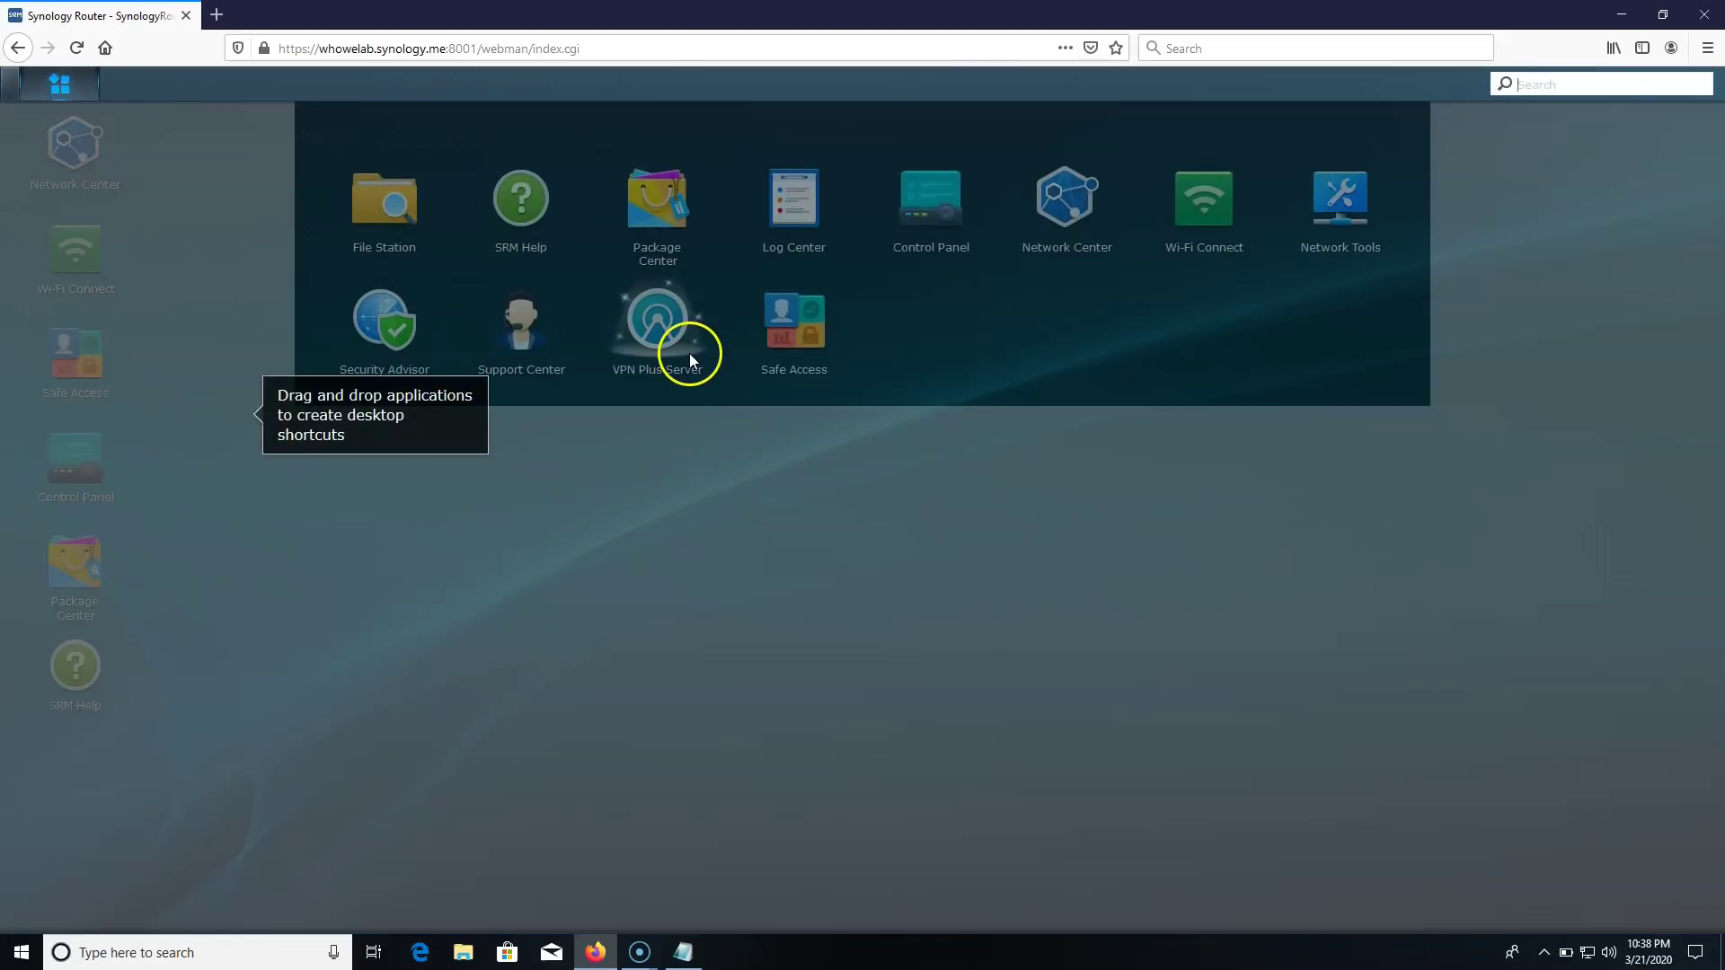
pyautogui.click(689, 353)
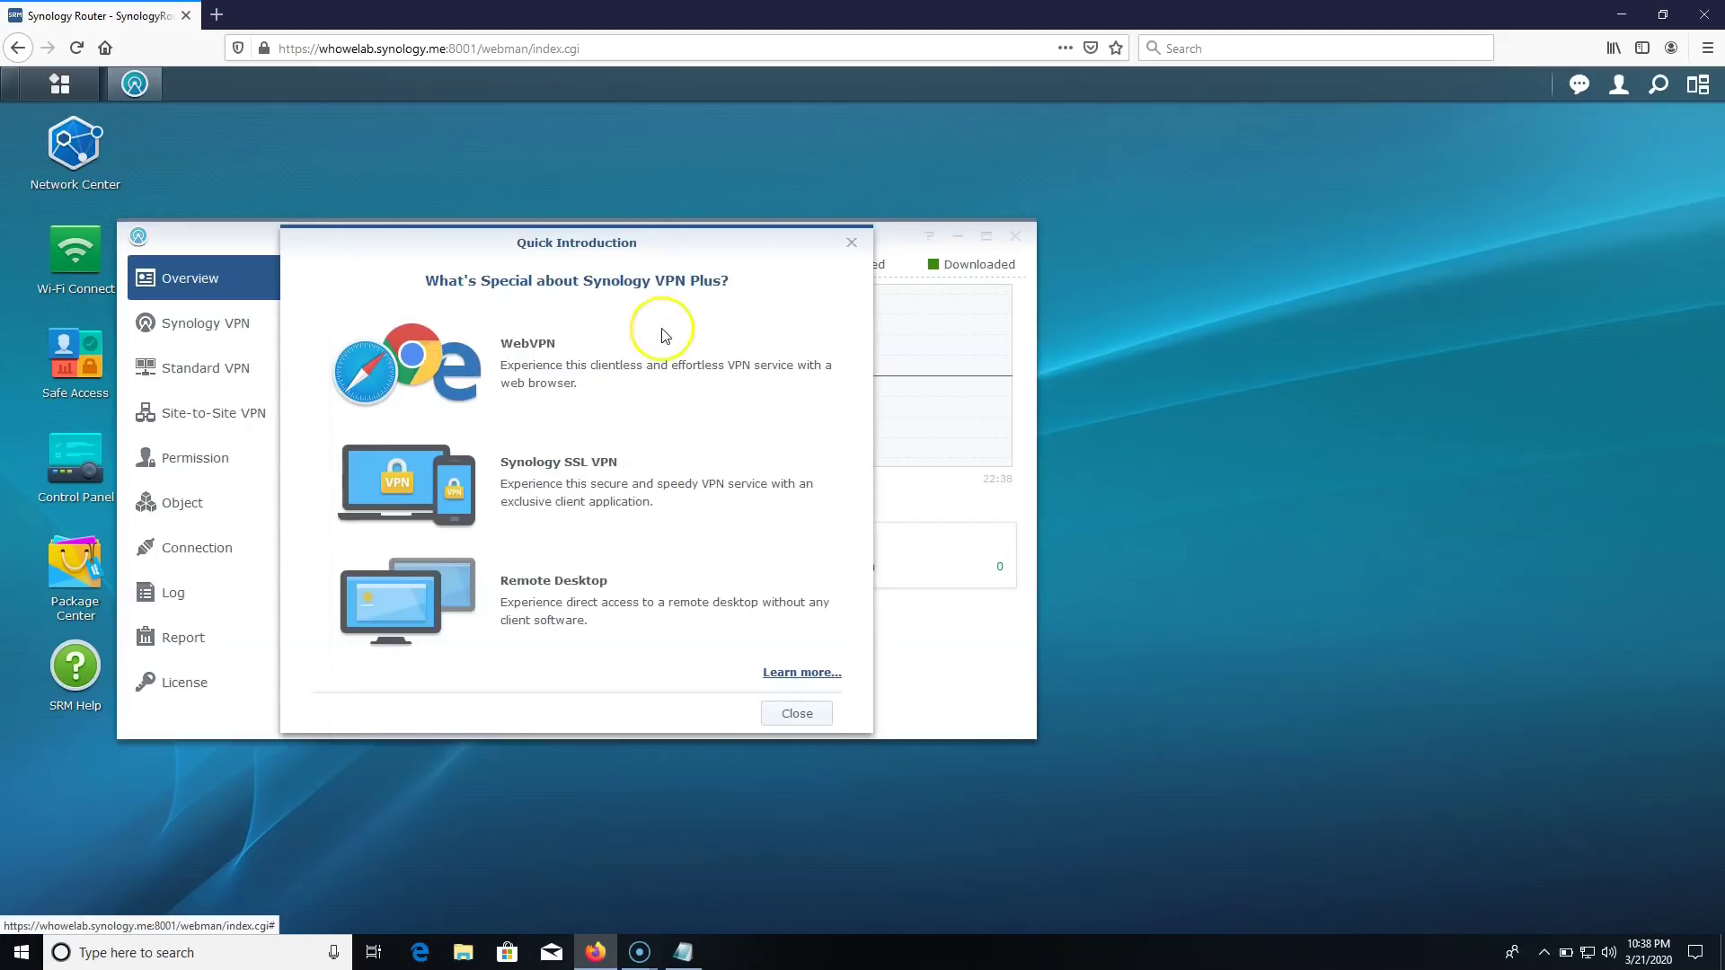
# Dismiss the VPN Plus quick introduction, centre the window, and go to Standard VPN.
pyautogui.click(798, 713)
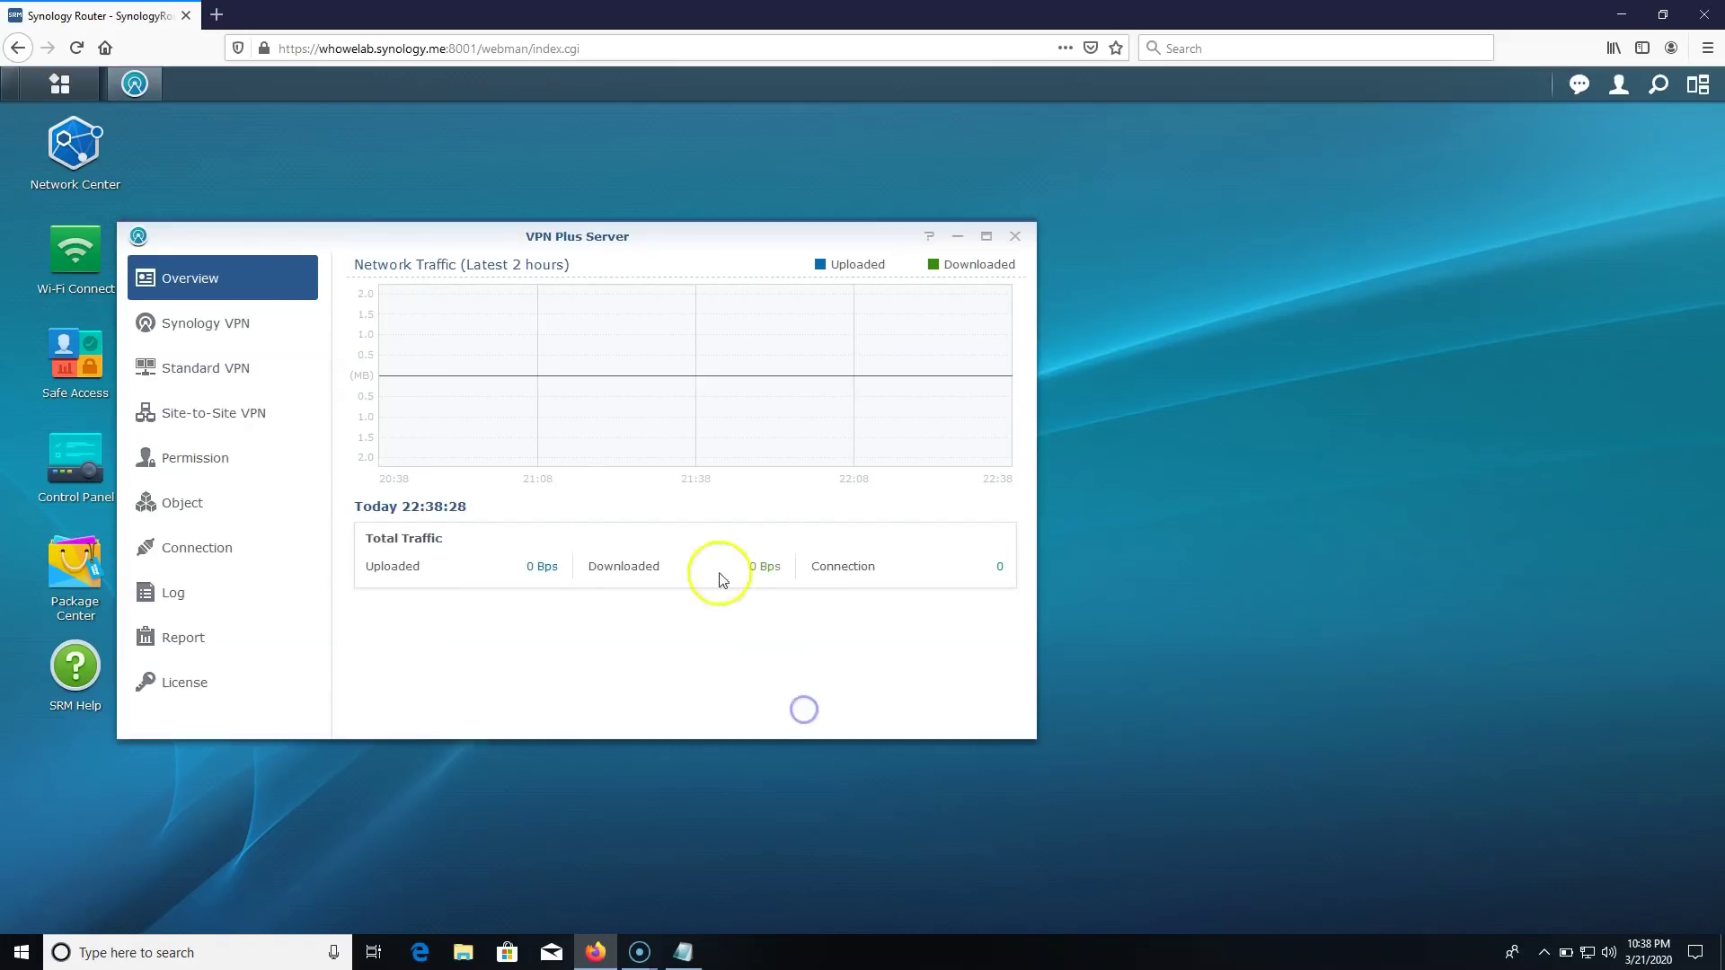
pyautogui.moveTo(608, 232); pyautogui.dragTo(1004, 193)
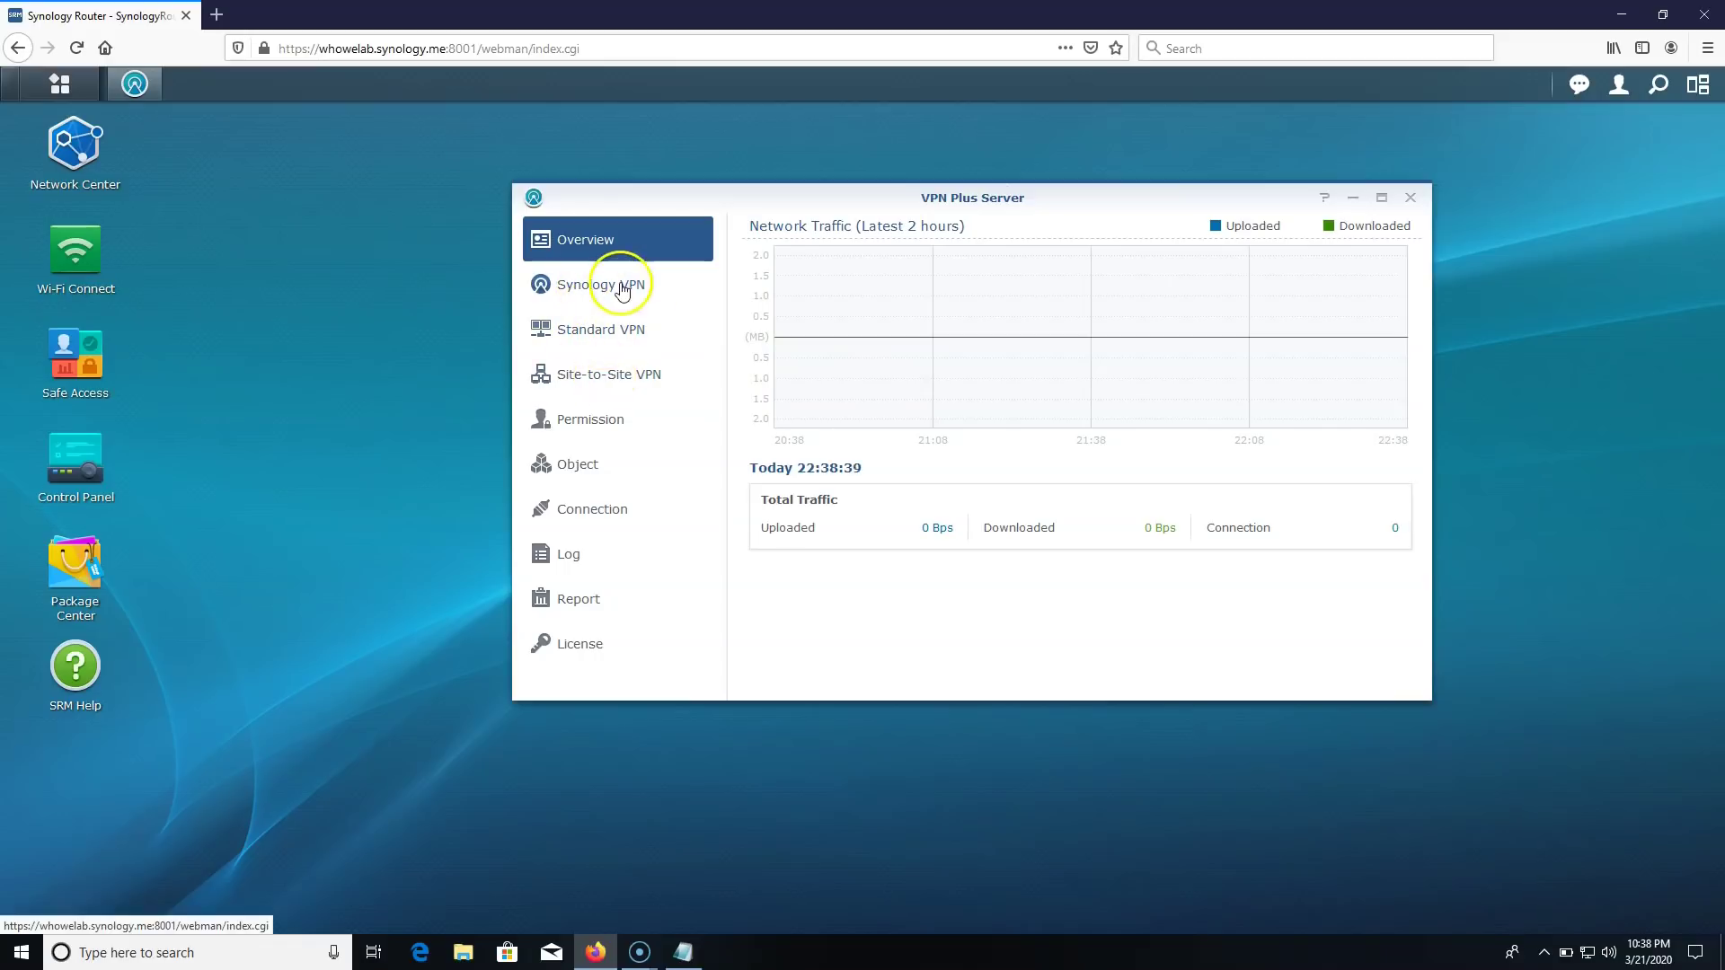
pyautogui.click(606, 334)
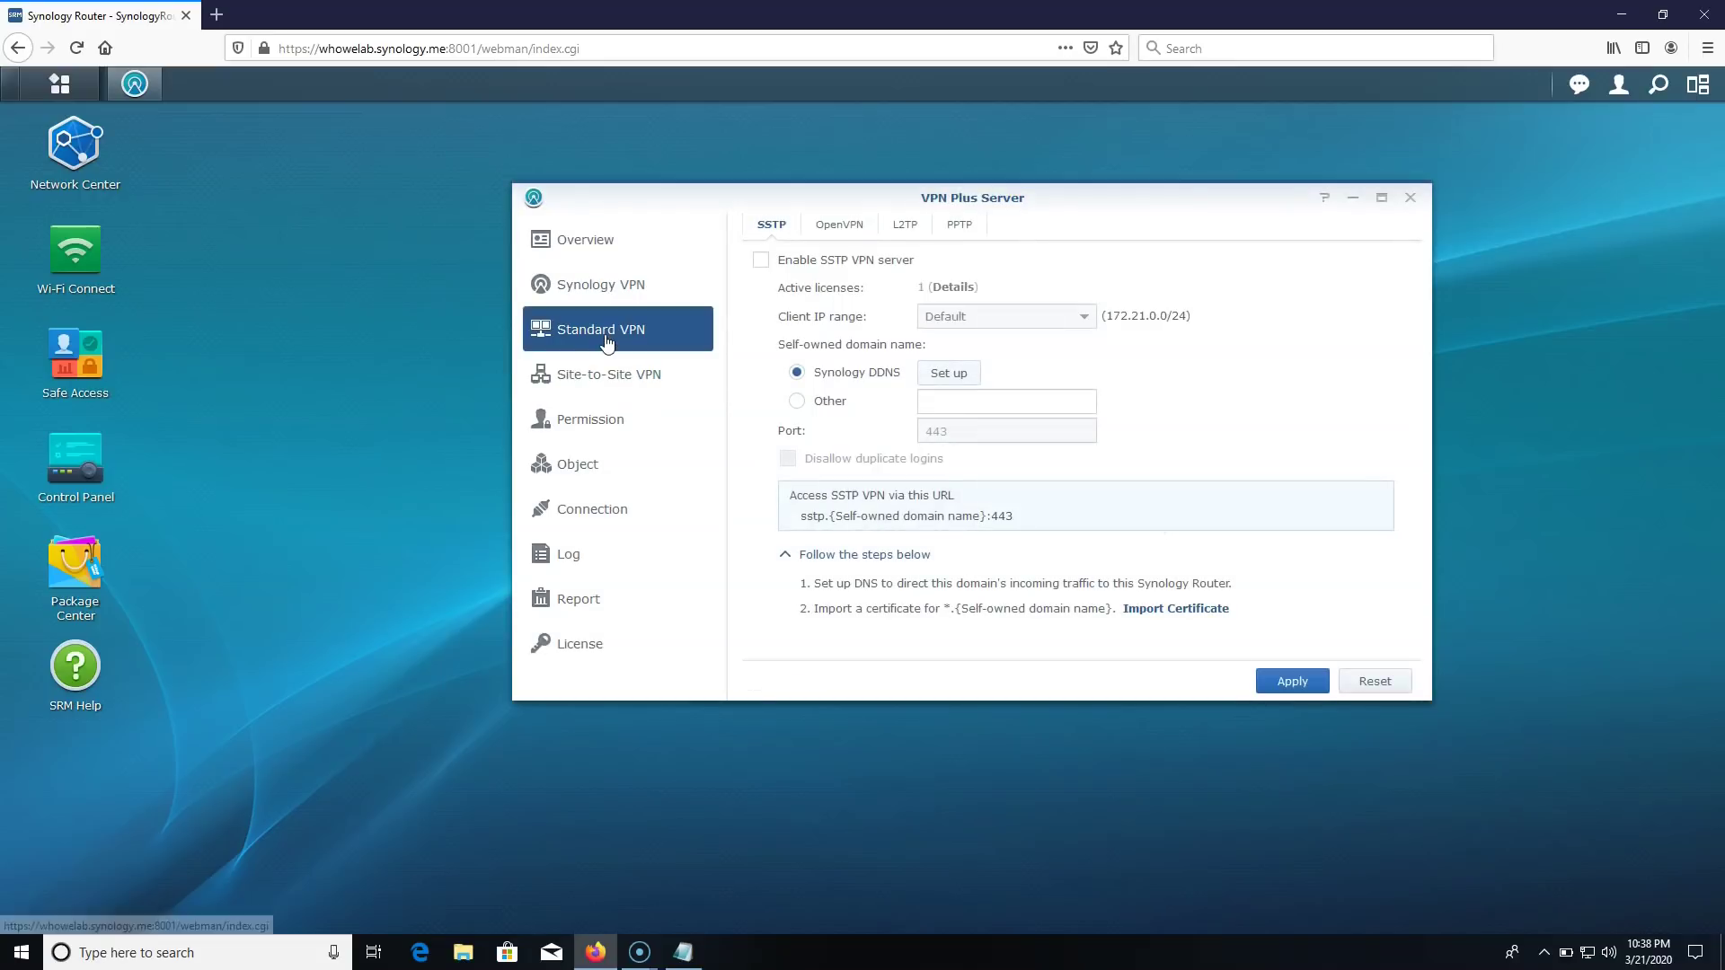
# Review the OpenVPN, PPTP, L2TP/IPSec and SSTP tabs, then view Site-to-Site VPN.
pyautogui.click(844, 225)
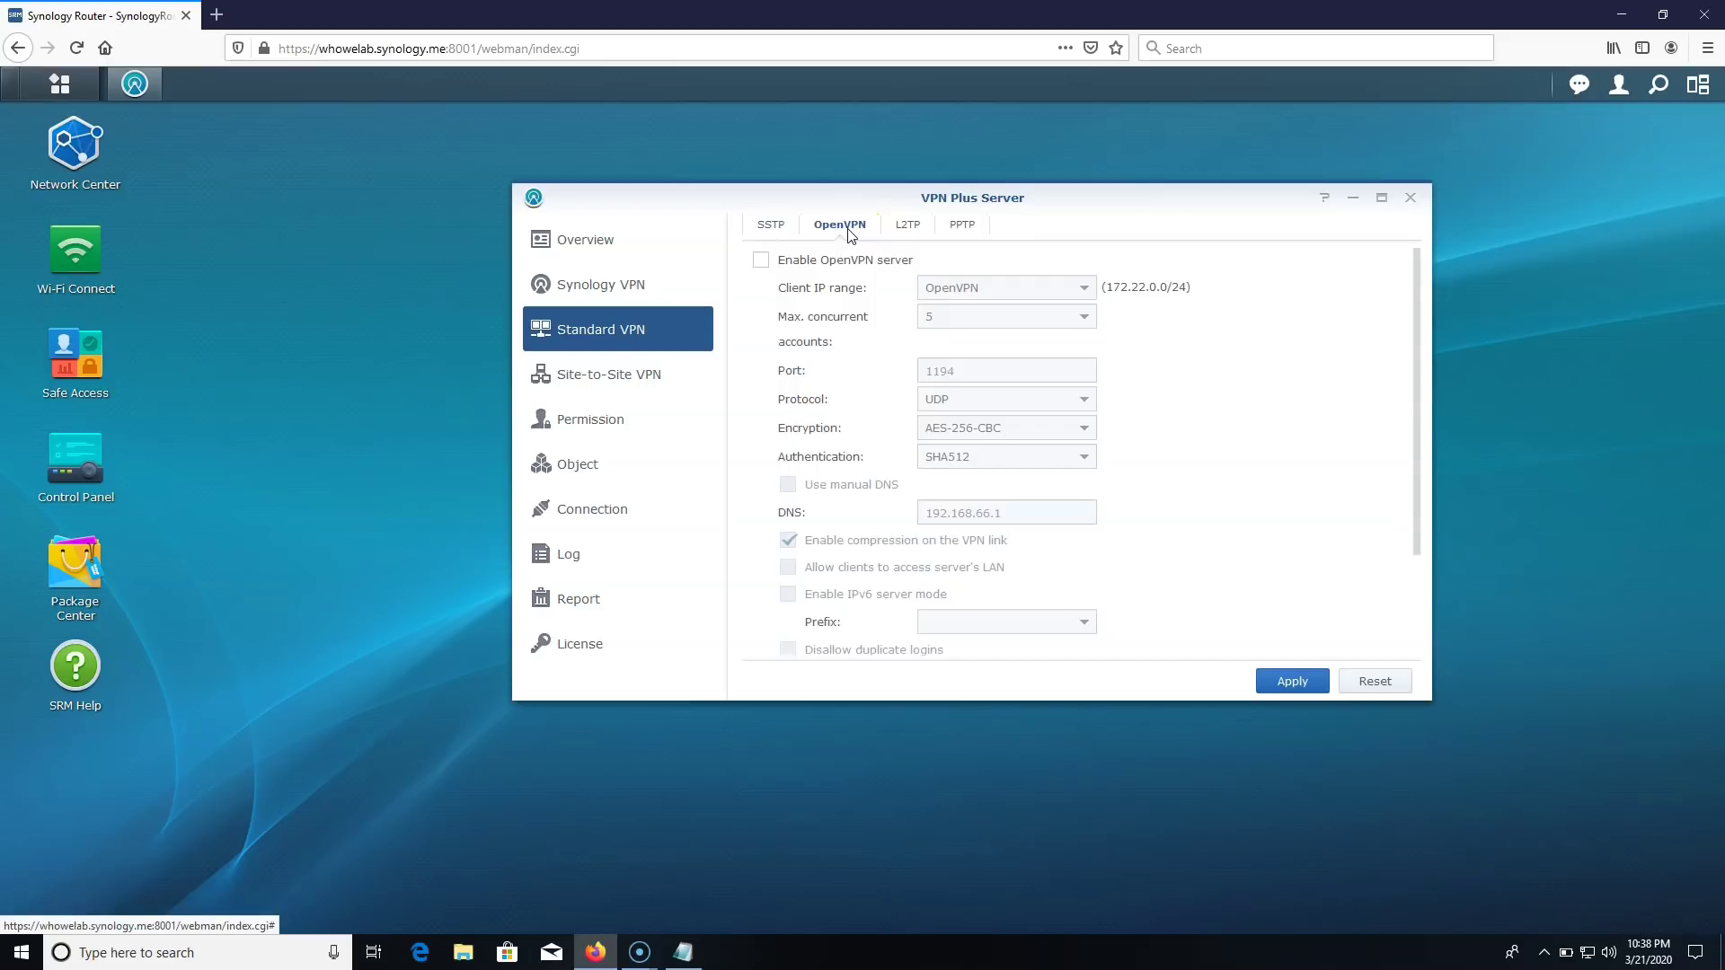
pyautogui.click(960, 226)
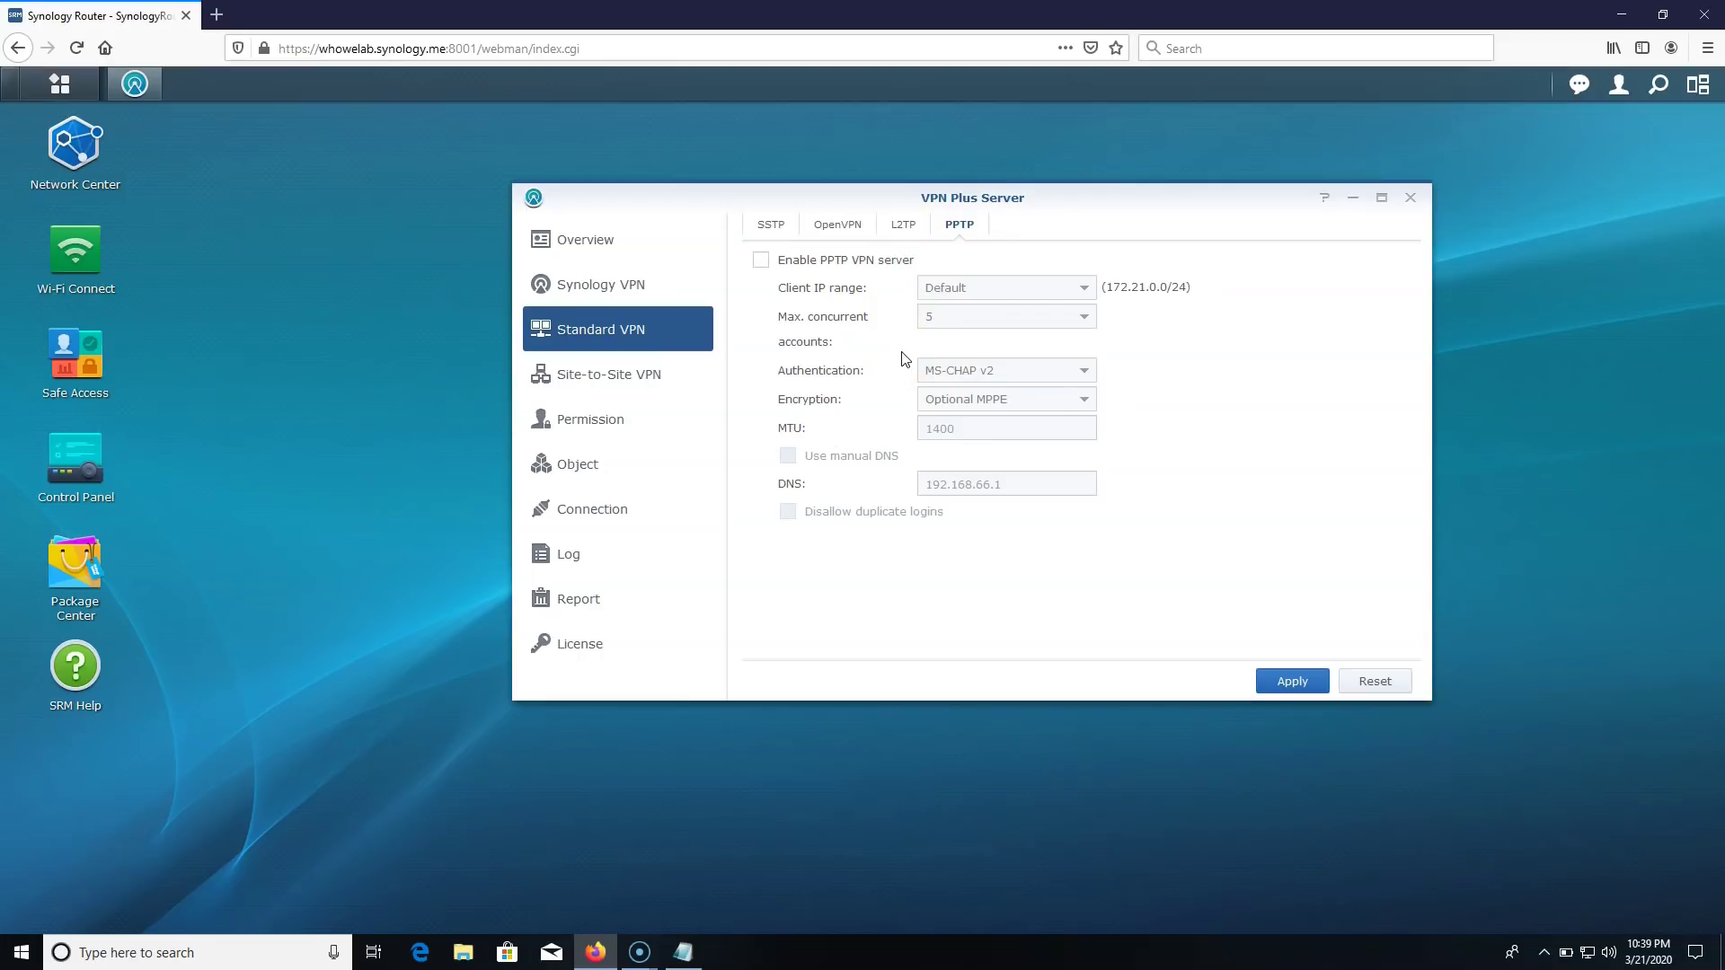
pyautogui.click(901, 226)
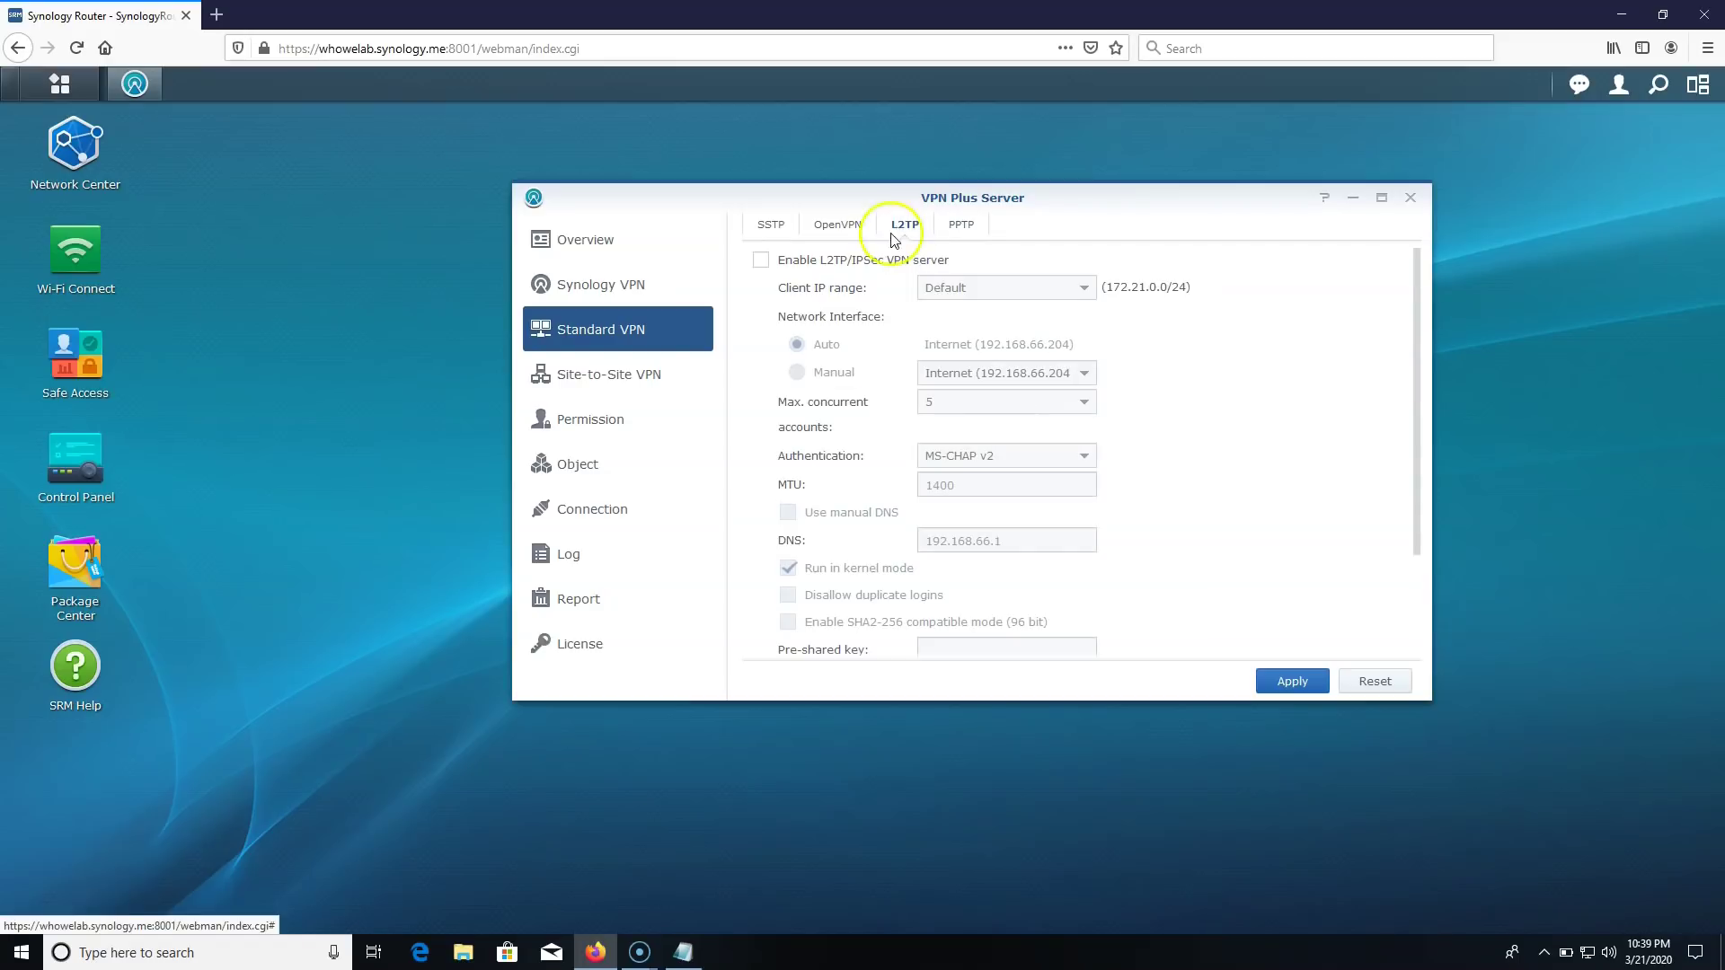
pyautogui.click(844, 227)
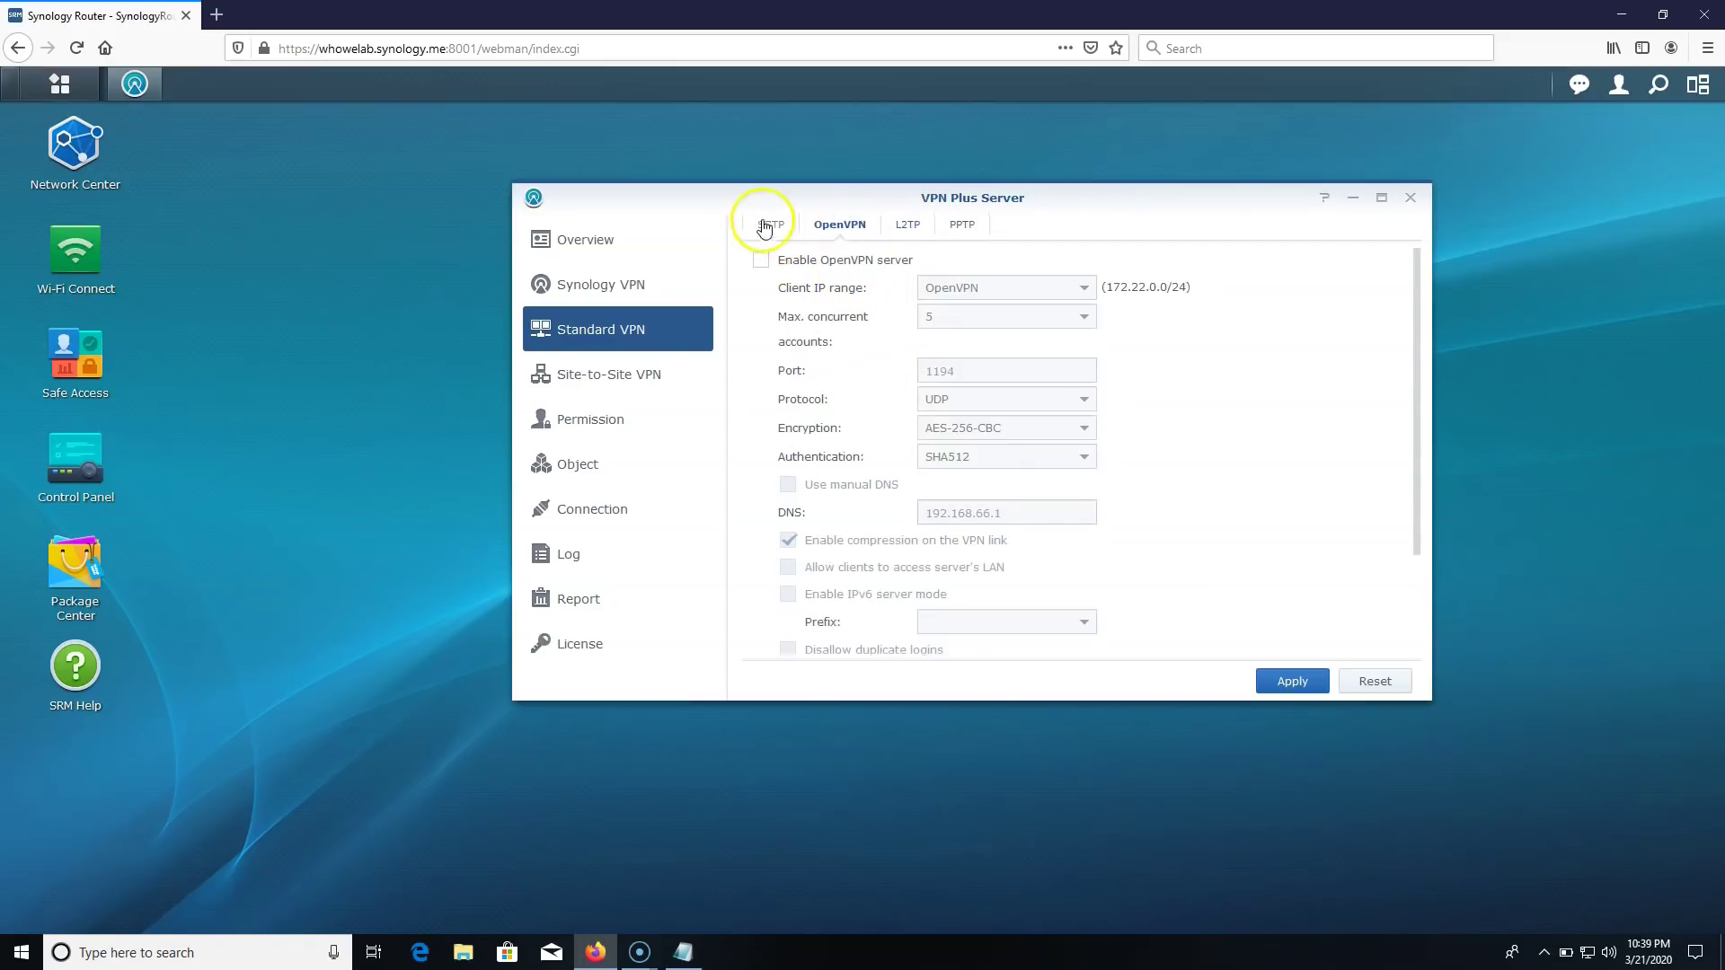
pyautogui.click(773, 225)
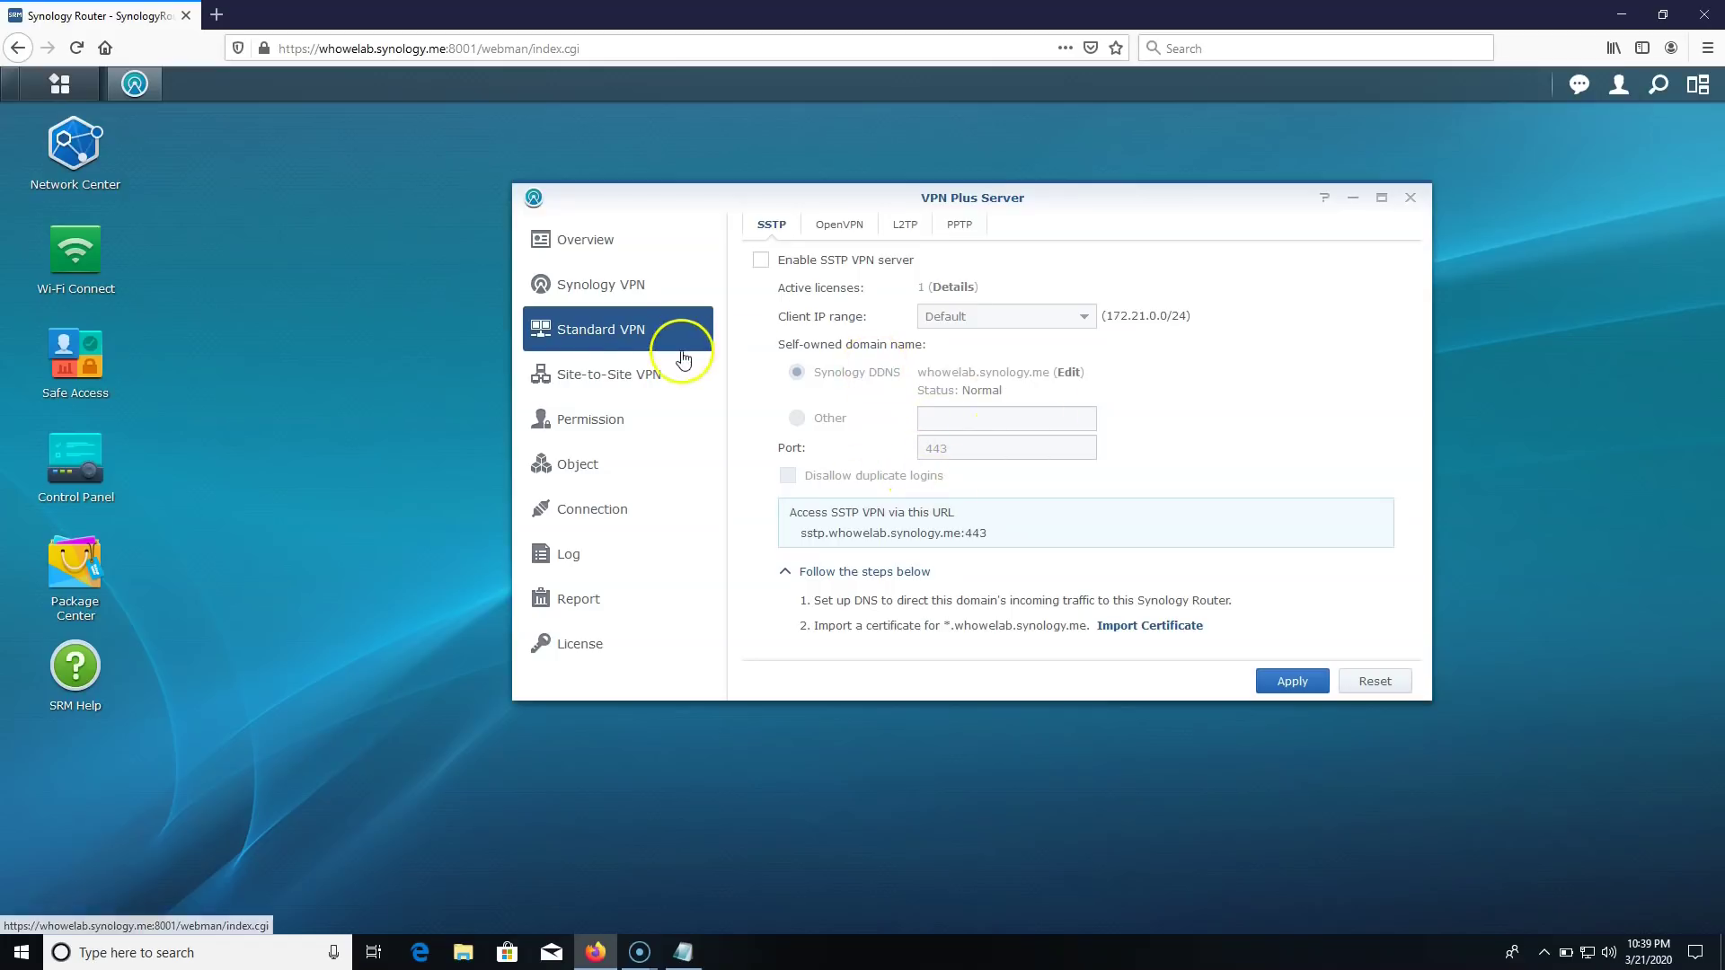
pyautogui.click(619, 388)
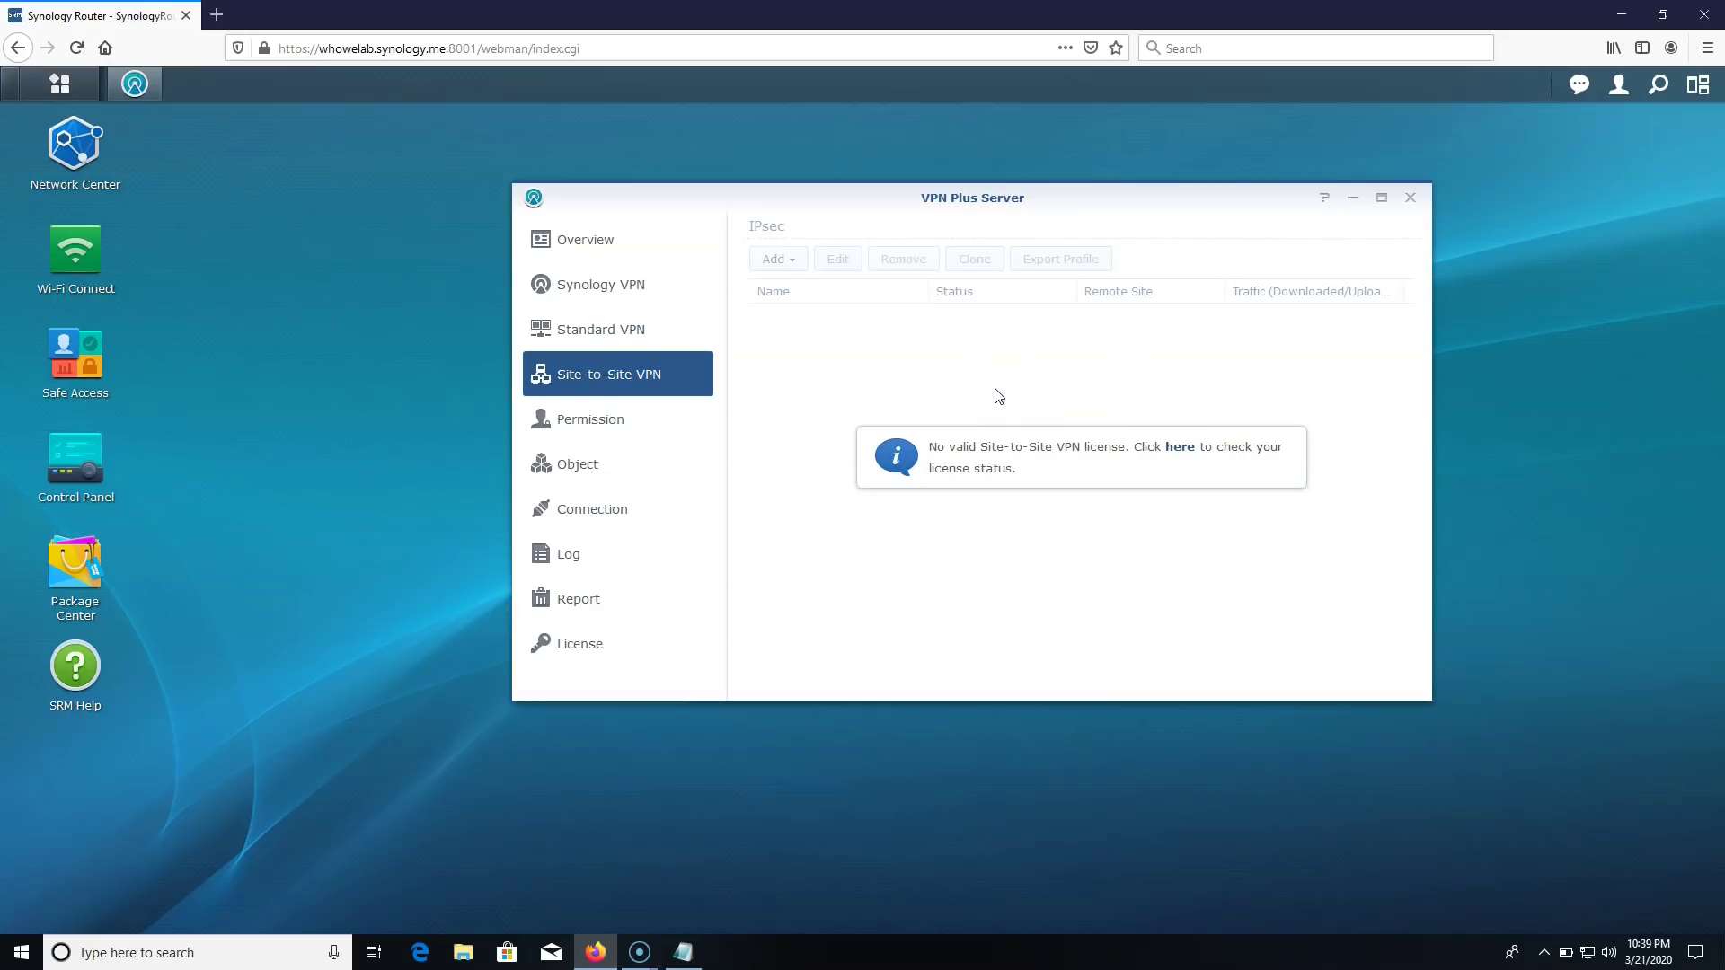
pyautogui.click(602, 422)
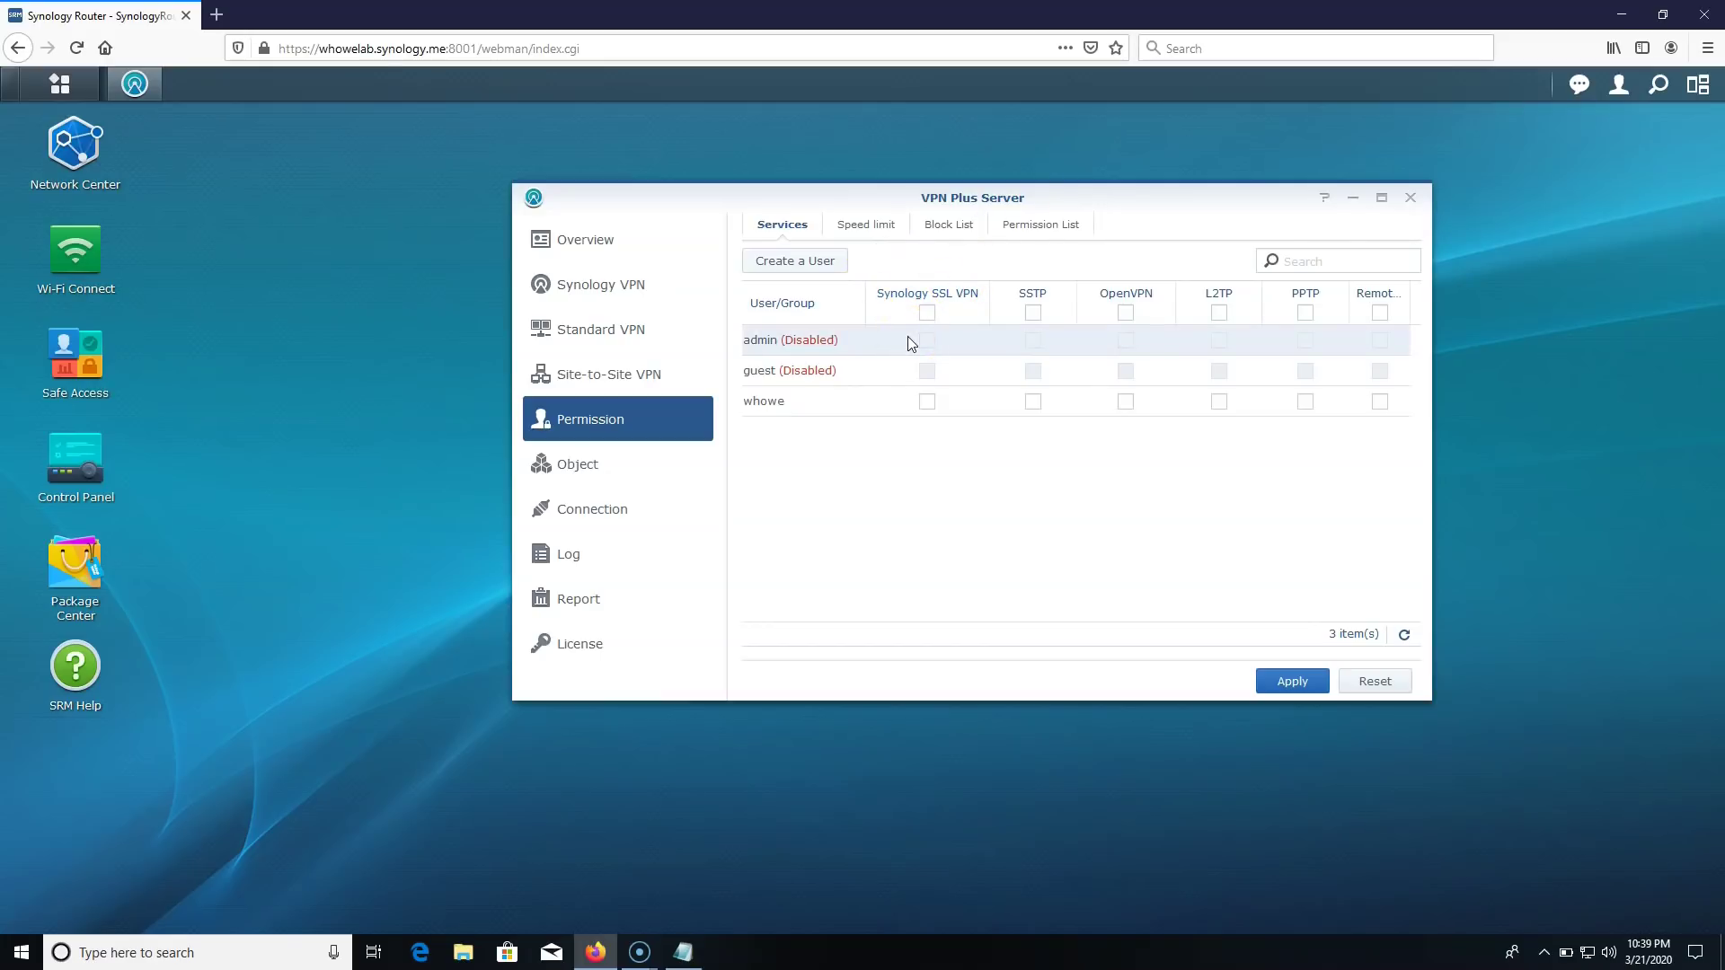
# Review the Speed limit, Block List, Permission List and Services permission tabs.
pyautogui.click(862, 224)
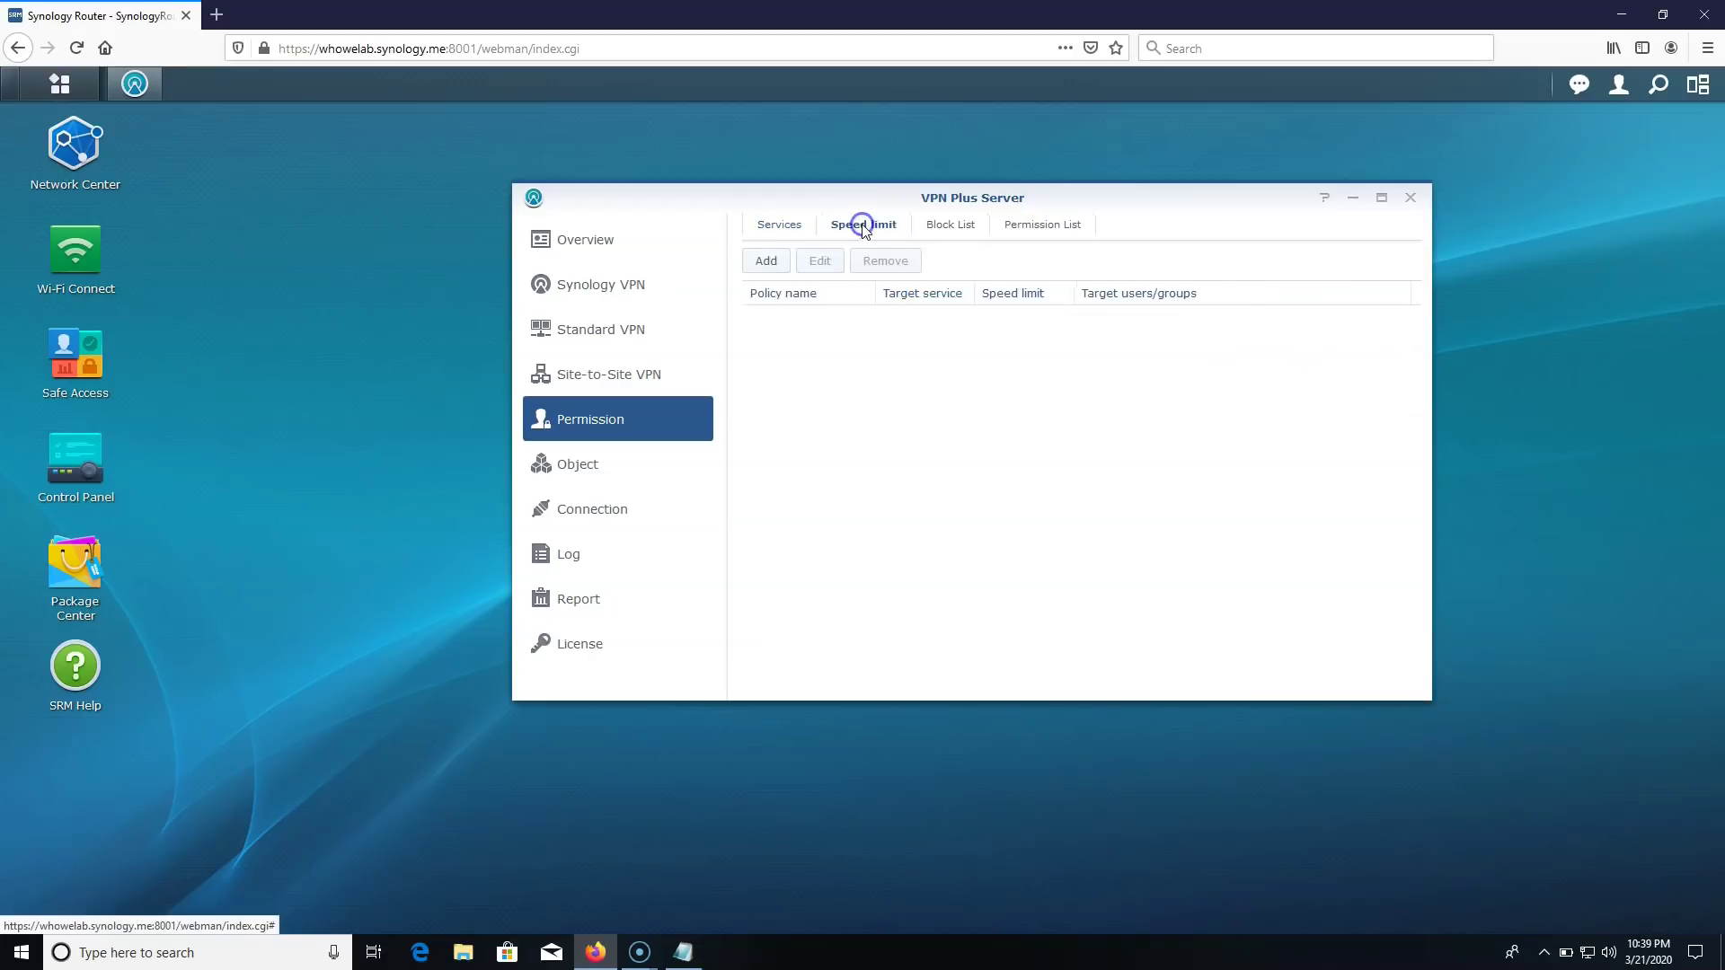
pyautogui.click(952, 233)
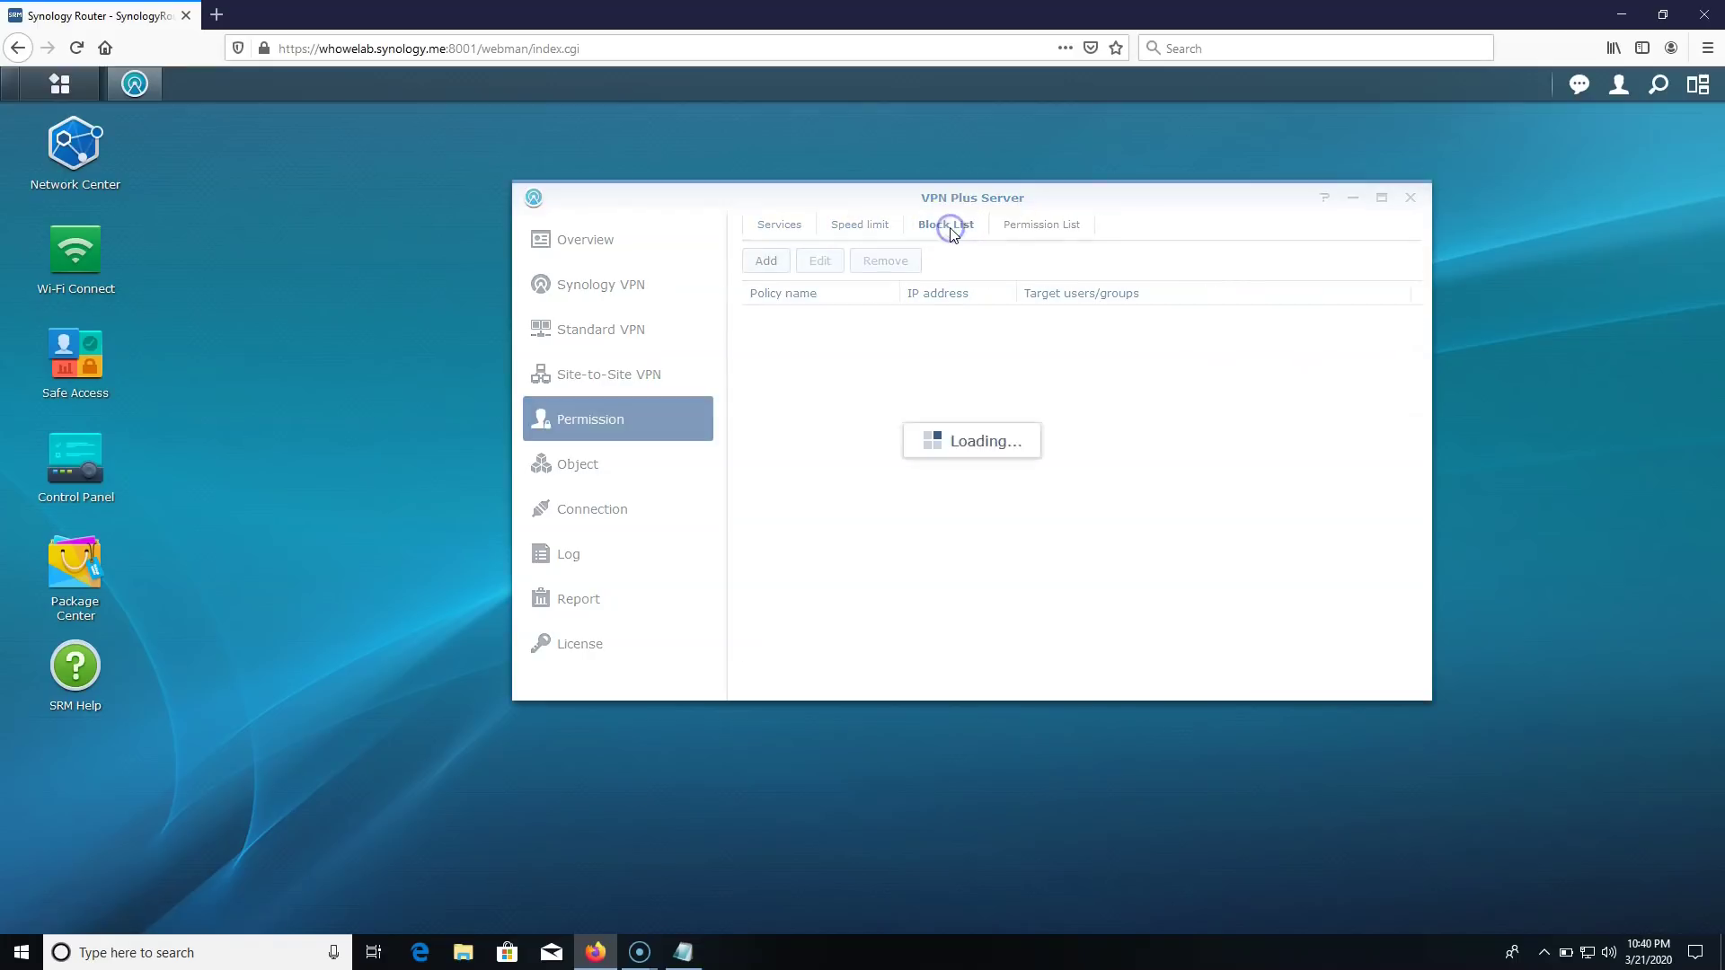
pyautogui.click(1021, 232)
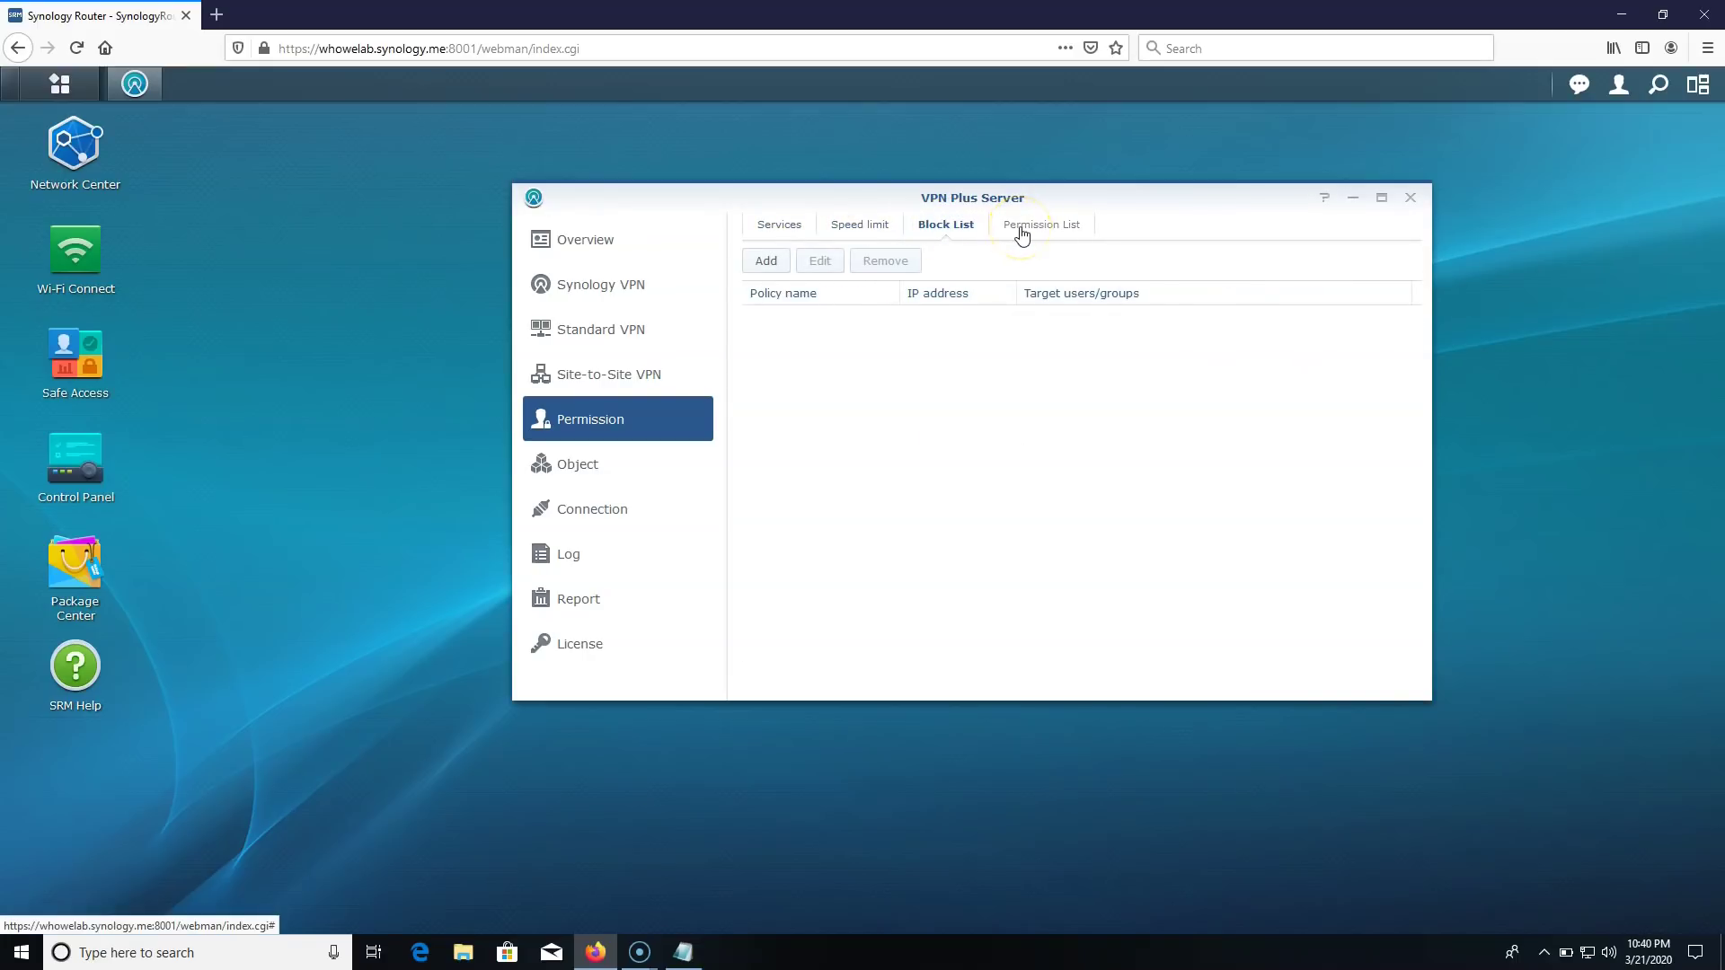
pyautogui.click(806, 236)
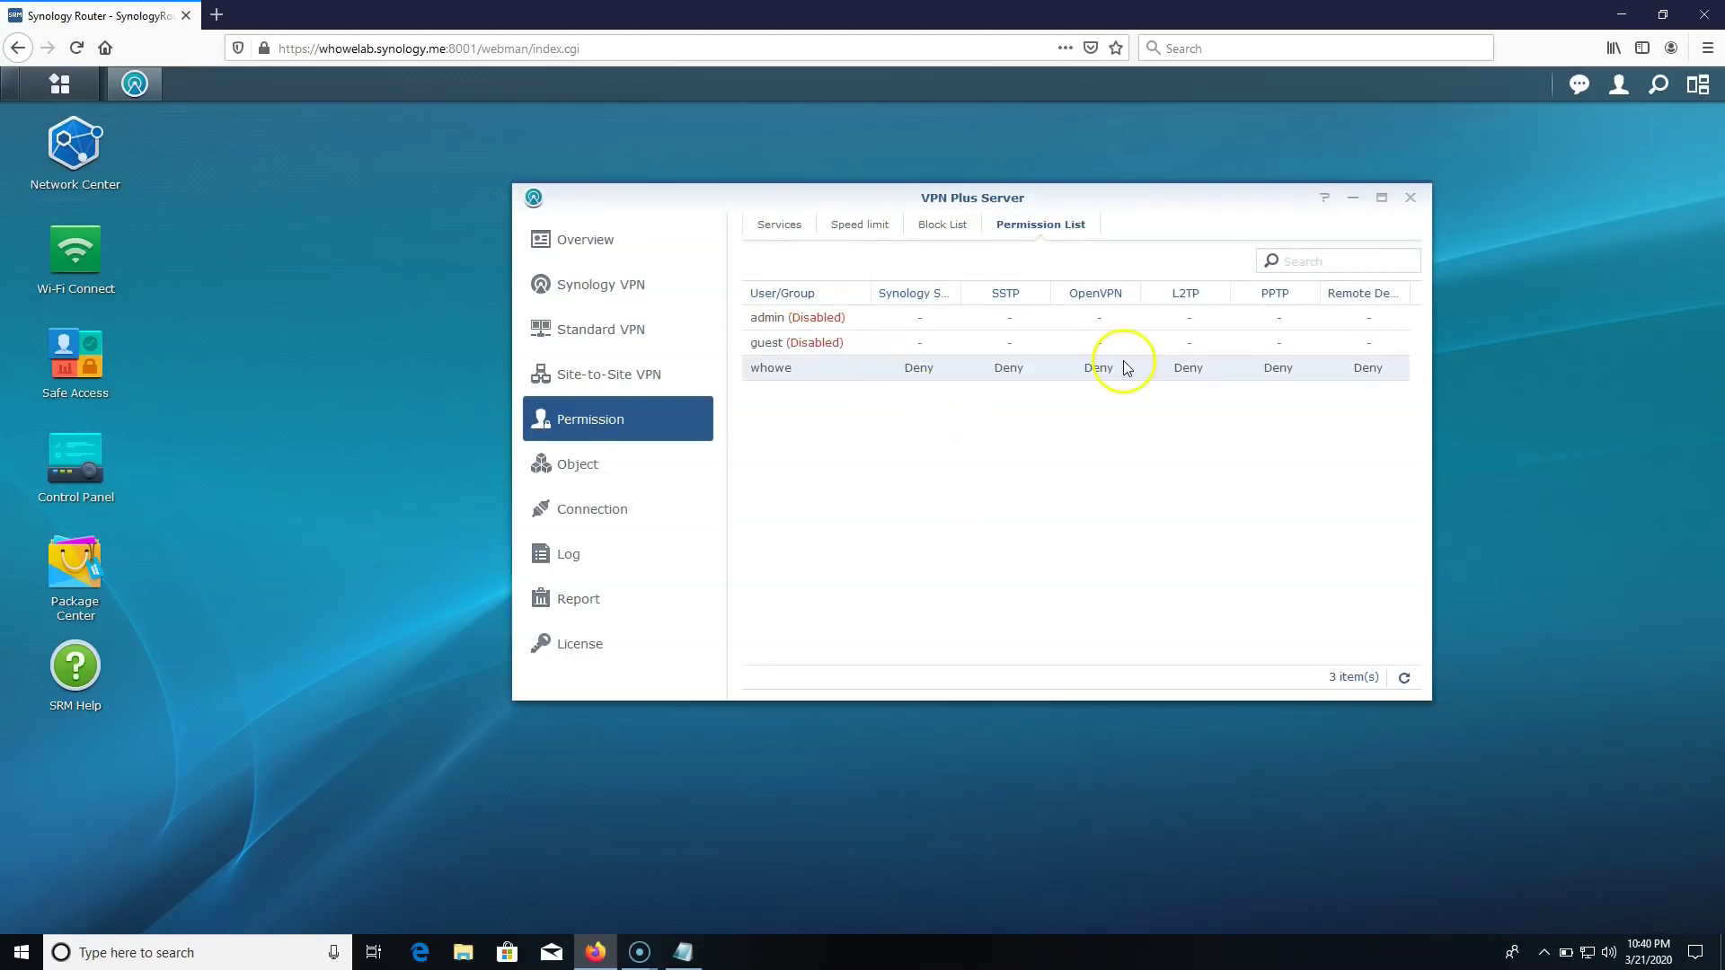
pyautogui.click(768, 229)
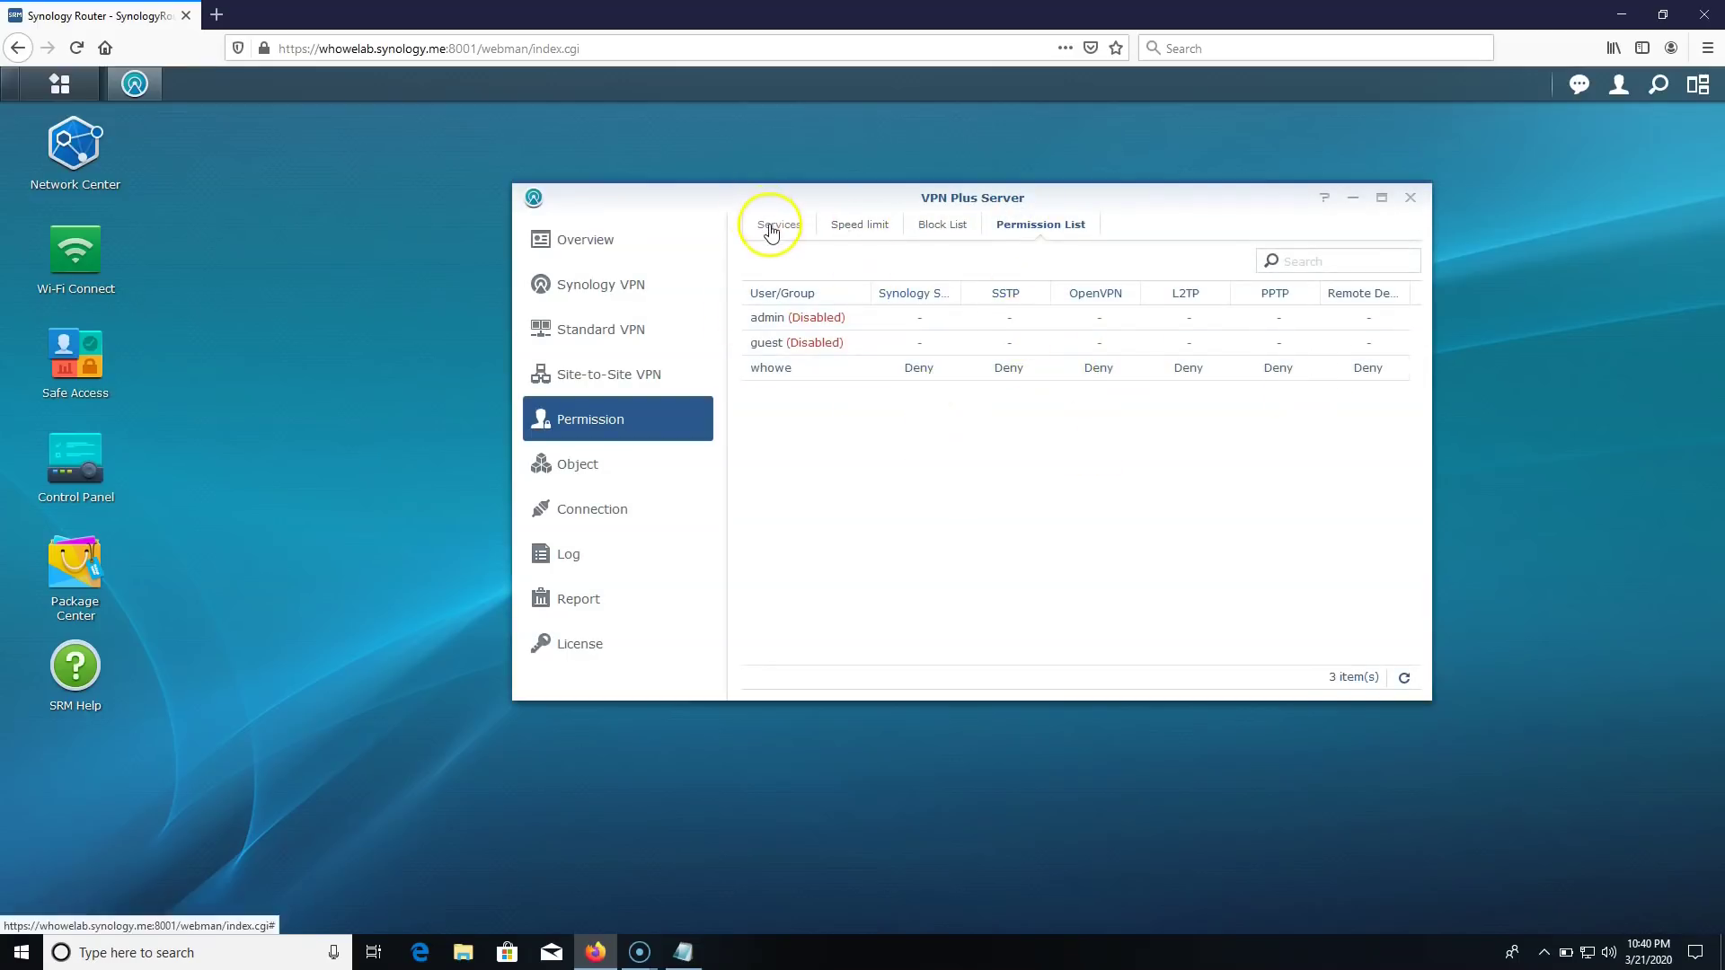
# On the Object page, start a new address pool object, check its types, then cancel.
pyautogui.click(584, 465)
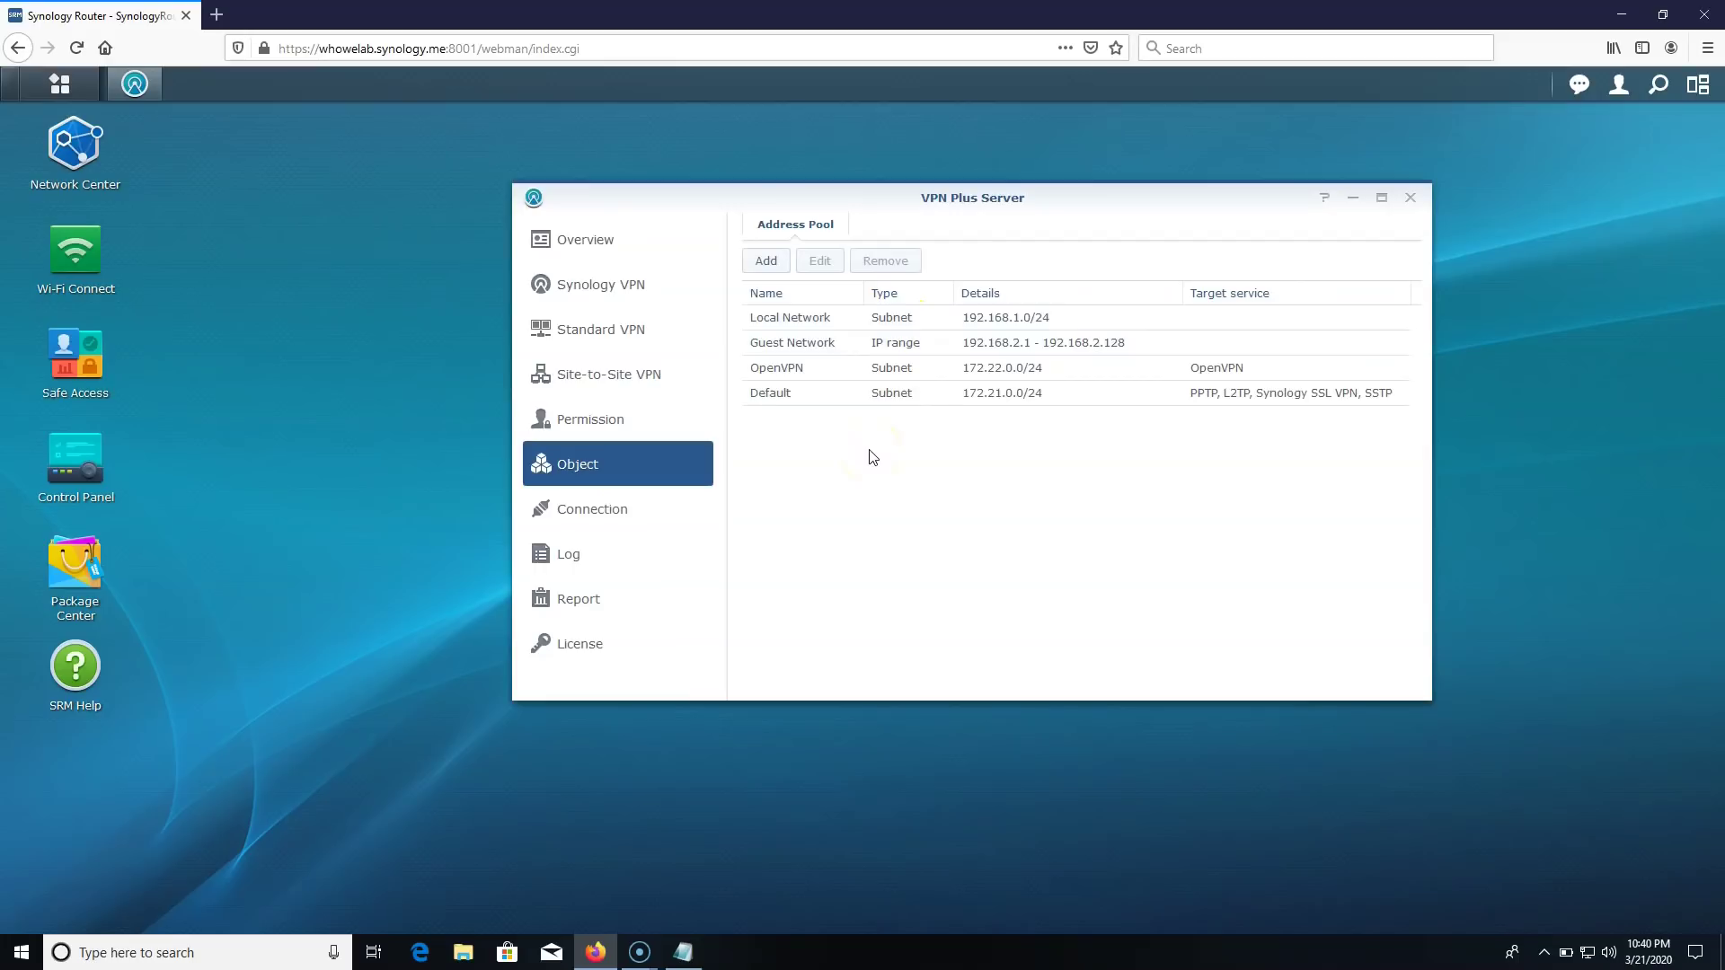
pyautogui.click(765, 261)
pyautogui.click(1011, 386)
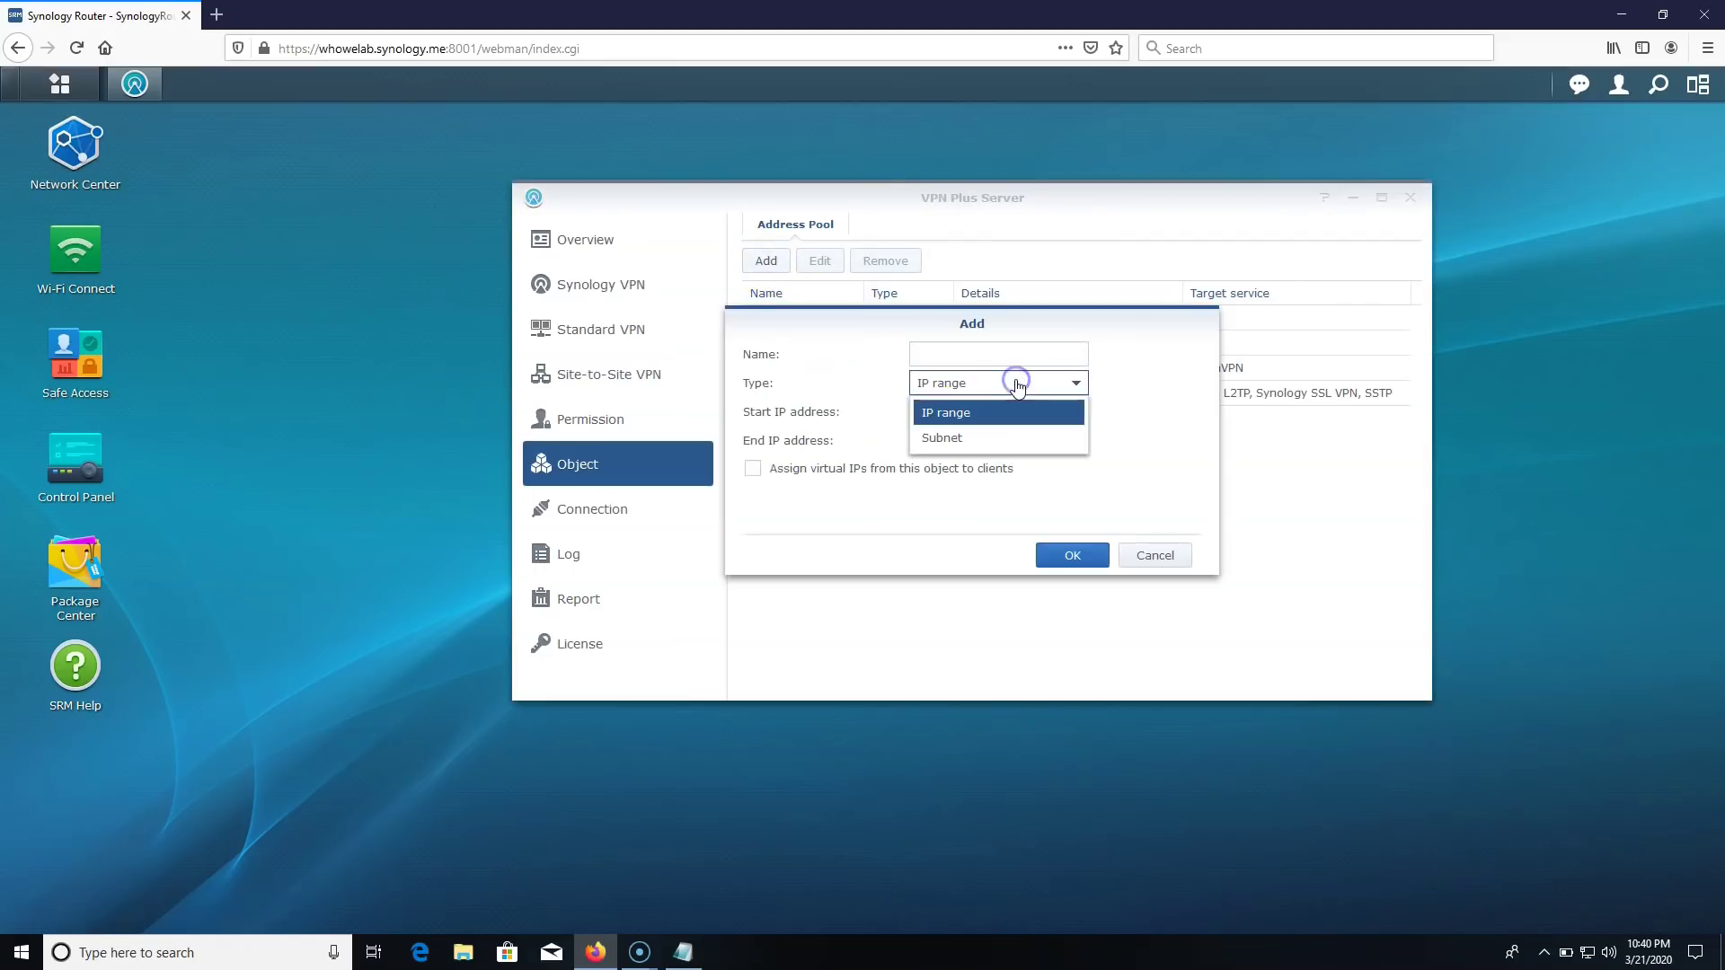
pyautogui.click(1157, 420)
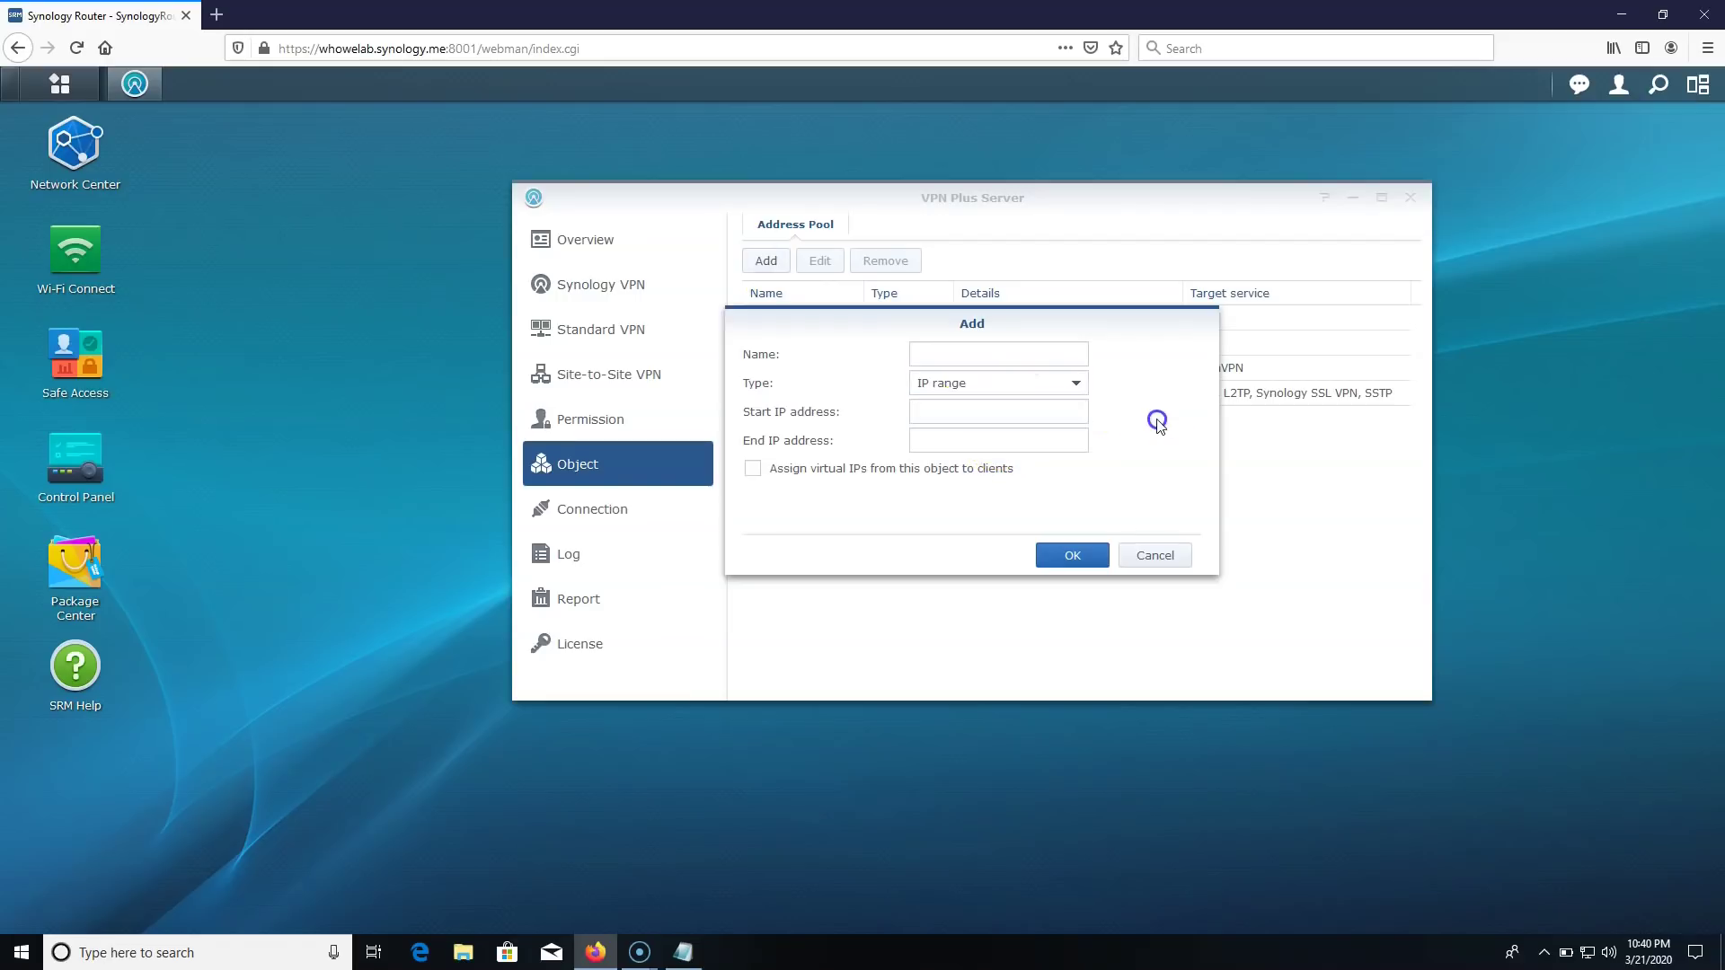
pyautogui.click(1146, 558)
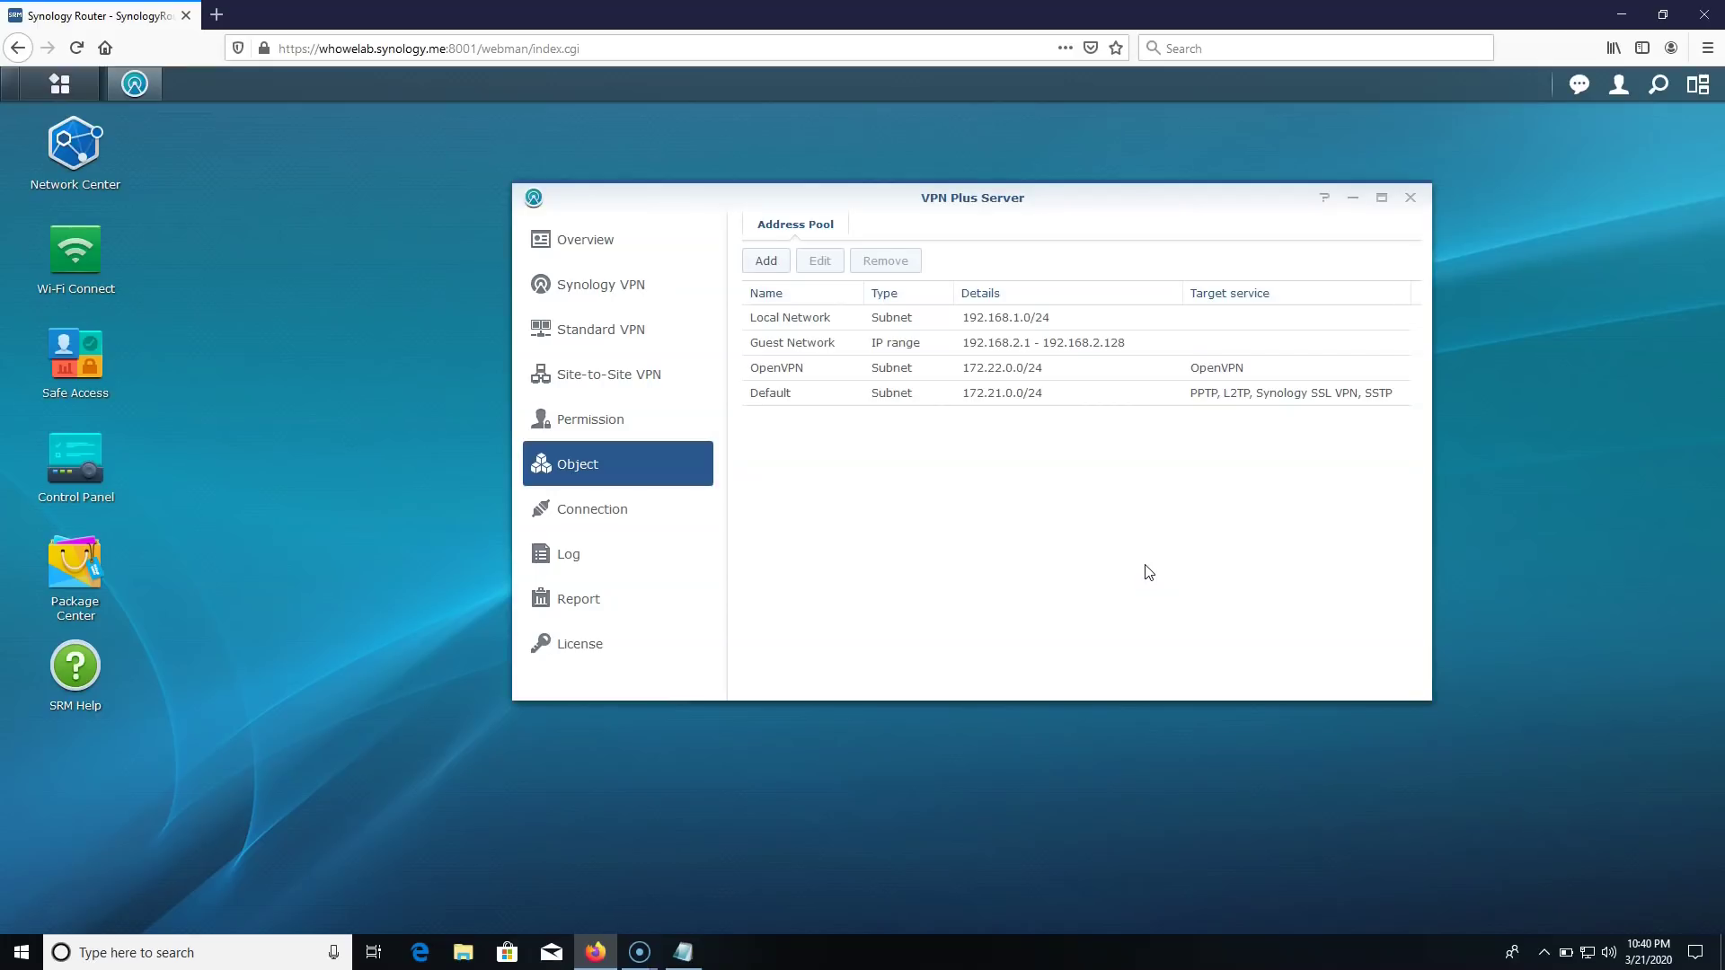
# Review the connection history, currently online connections and WebVPN monitor tabs.
pyautogui.click(606, 504)
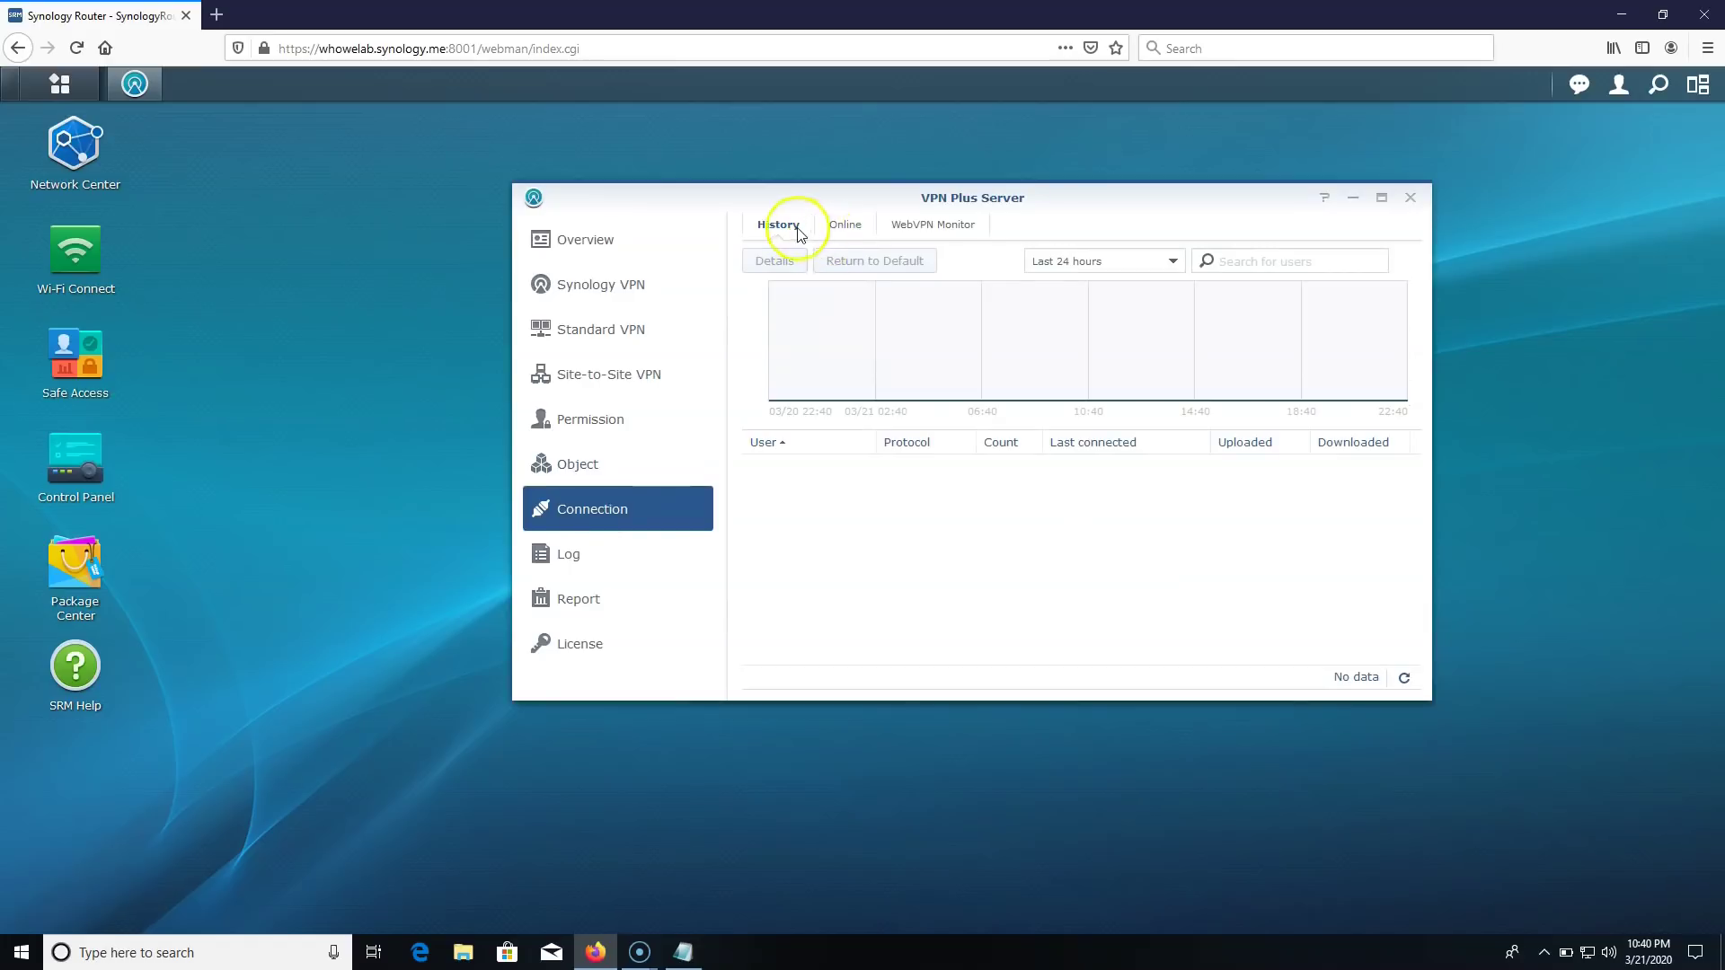
pyautogui.click(849, 225)
pyautogui.click(915, 222)
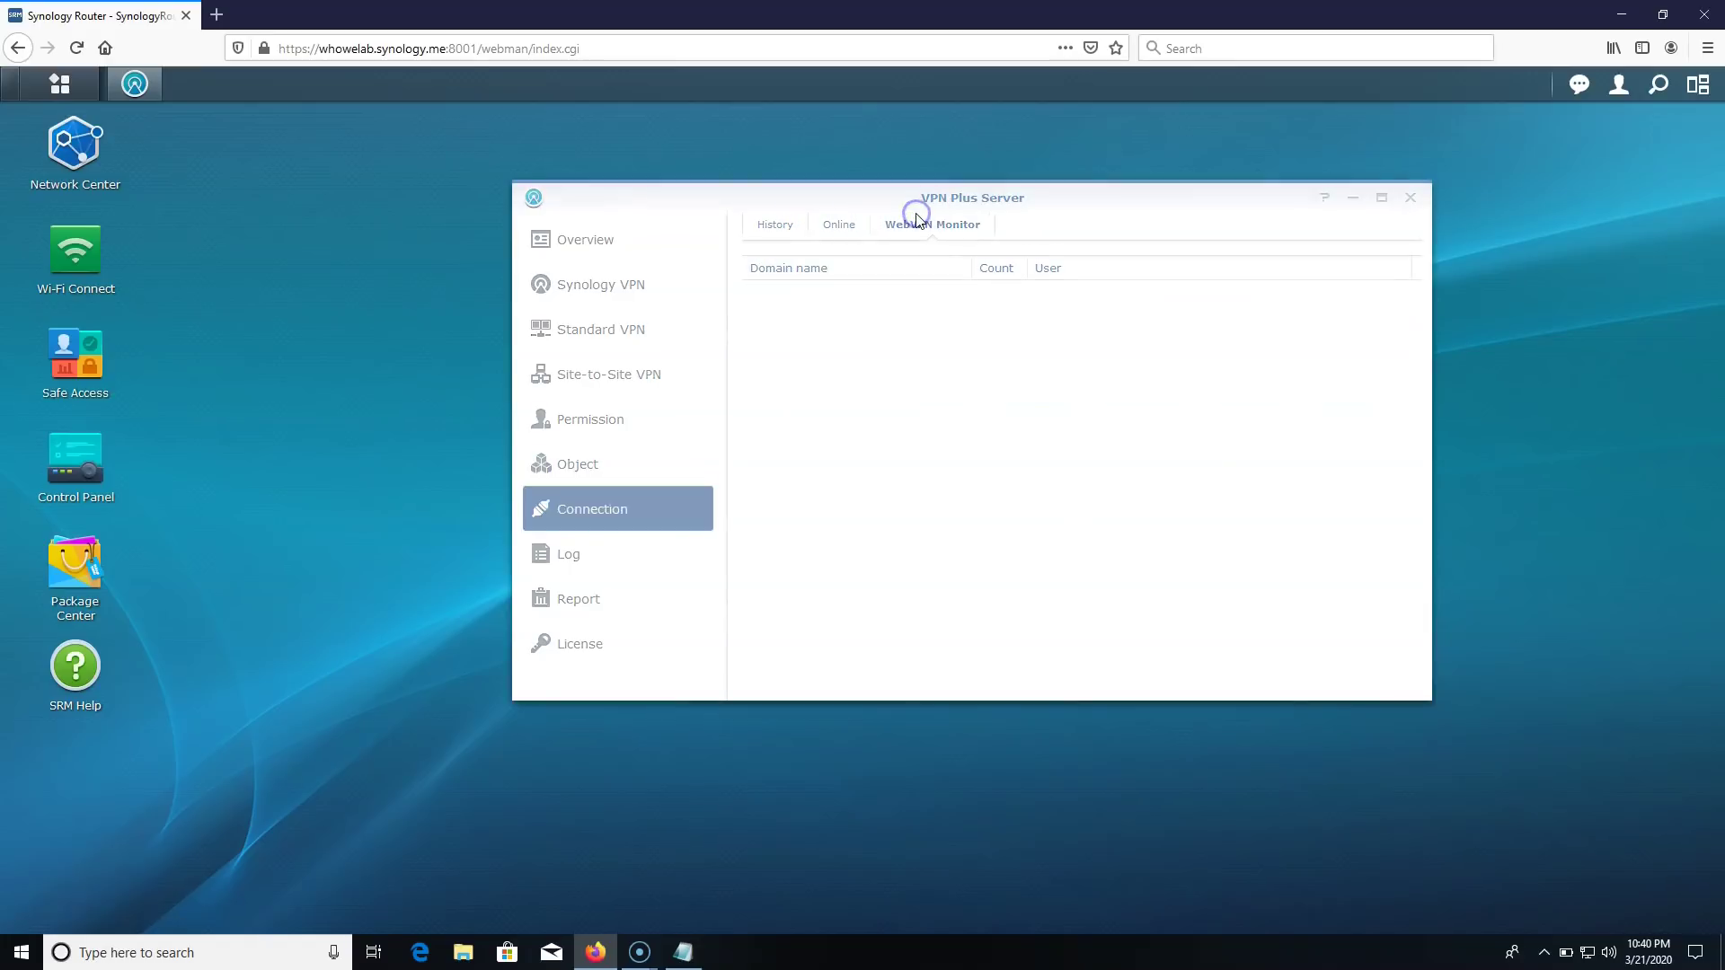
pyautogui.click(839, 224)
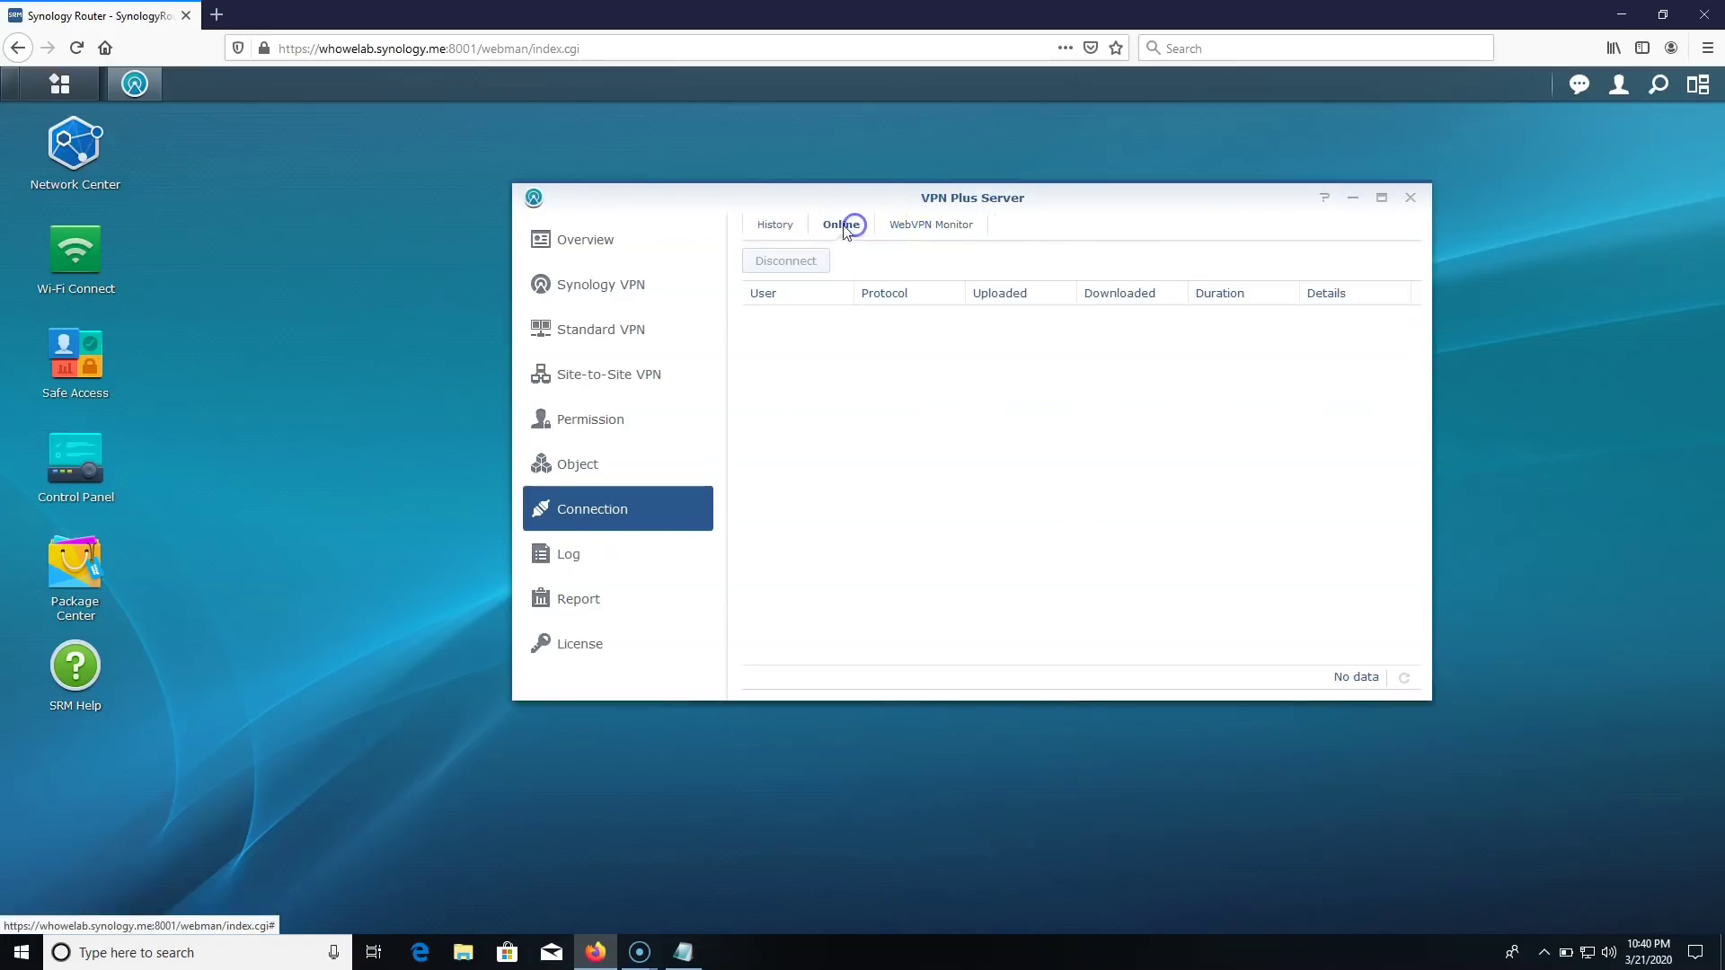
pyautogui.click(780, 229)
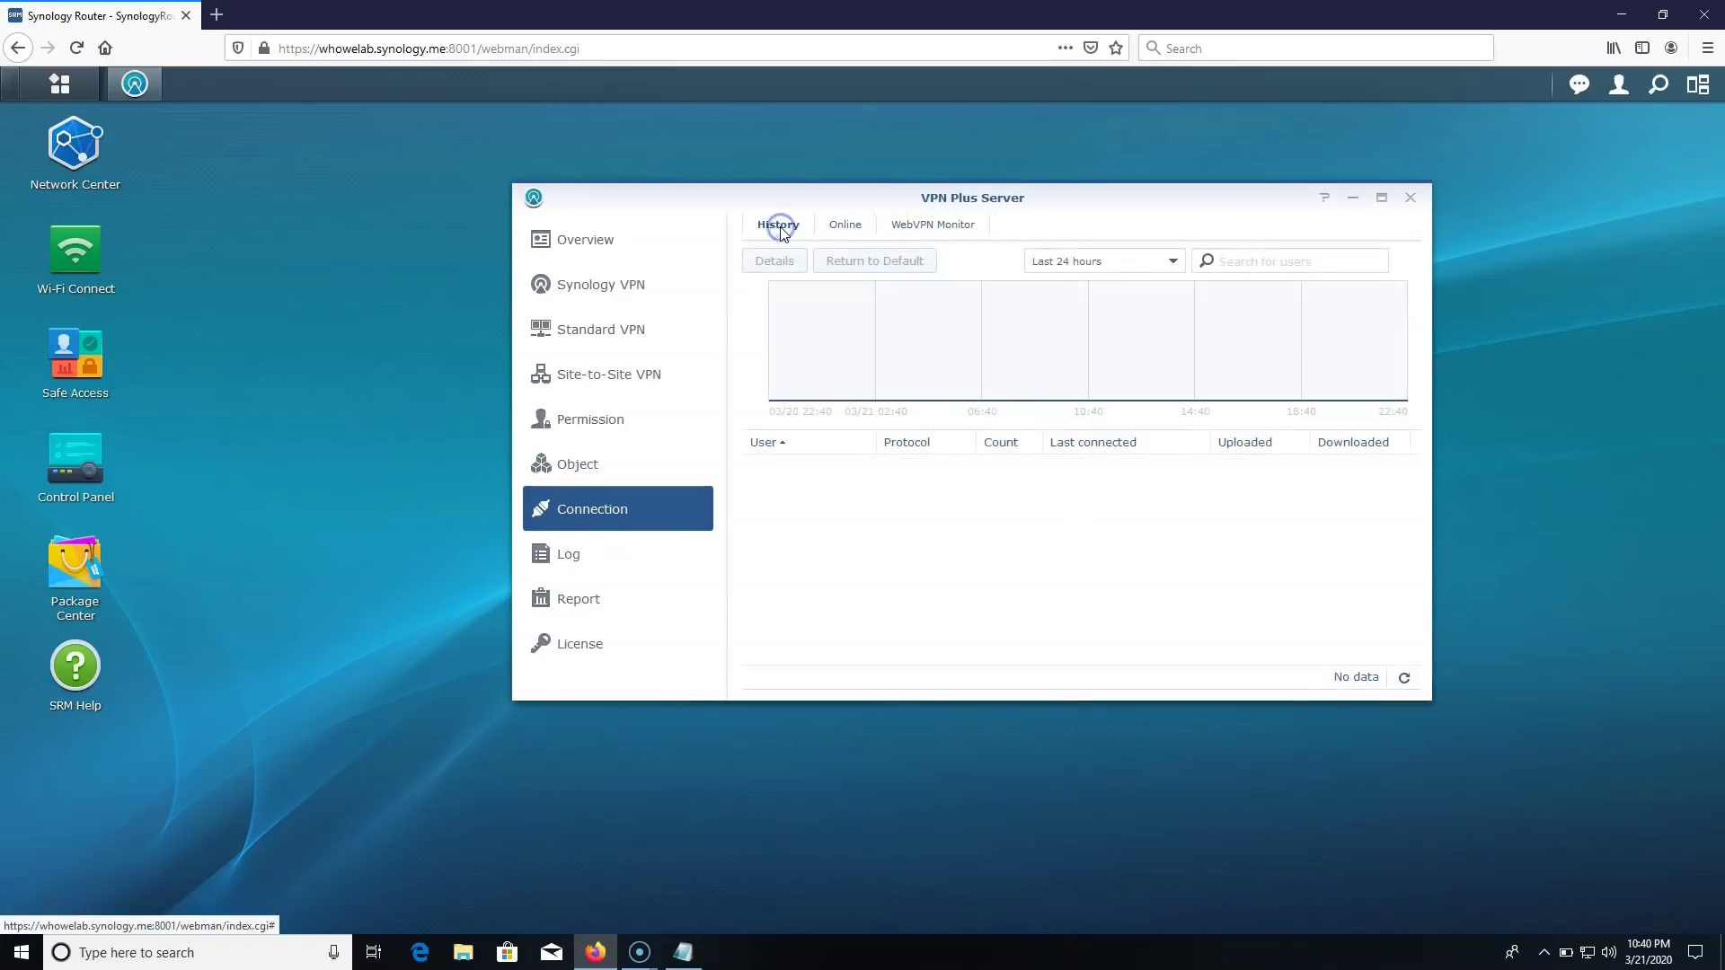
# Review the management log, user log and log storage settings.
pyautogui.click(570, 557)
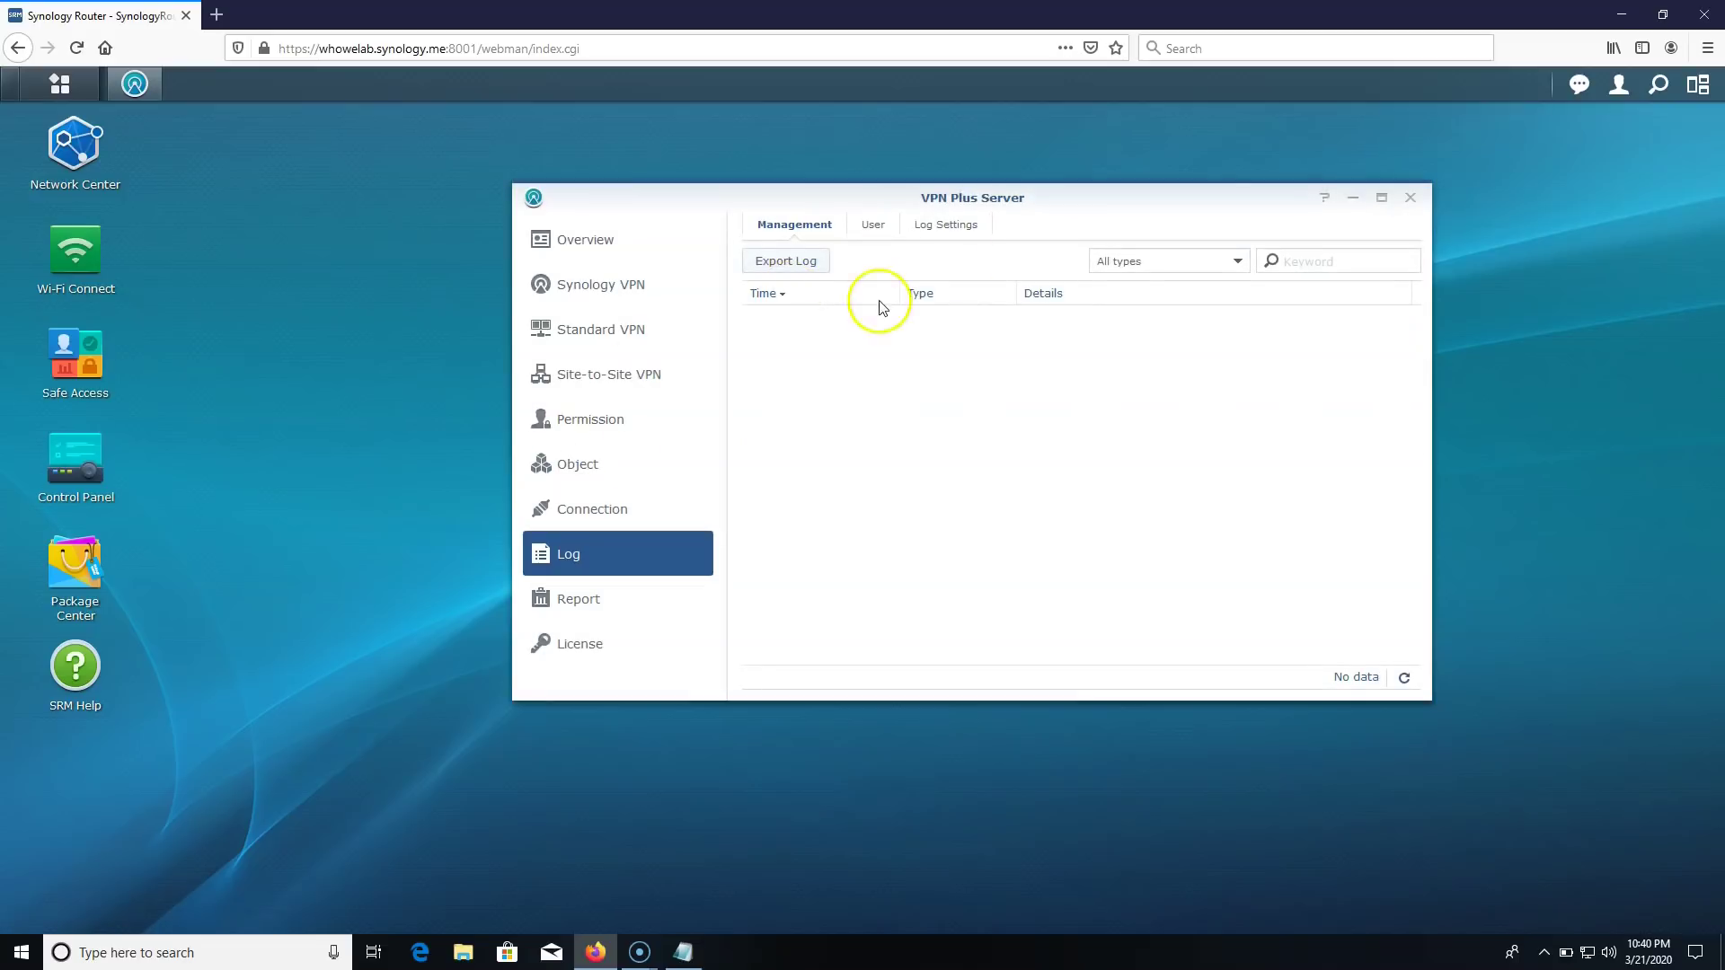
pyautogui.click(868, 226)
pyautogui.click(928, 225)
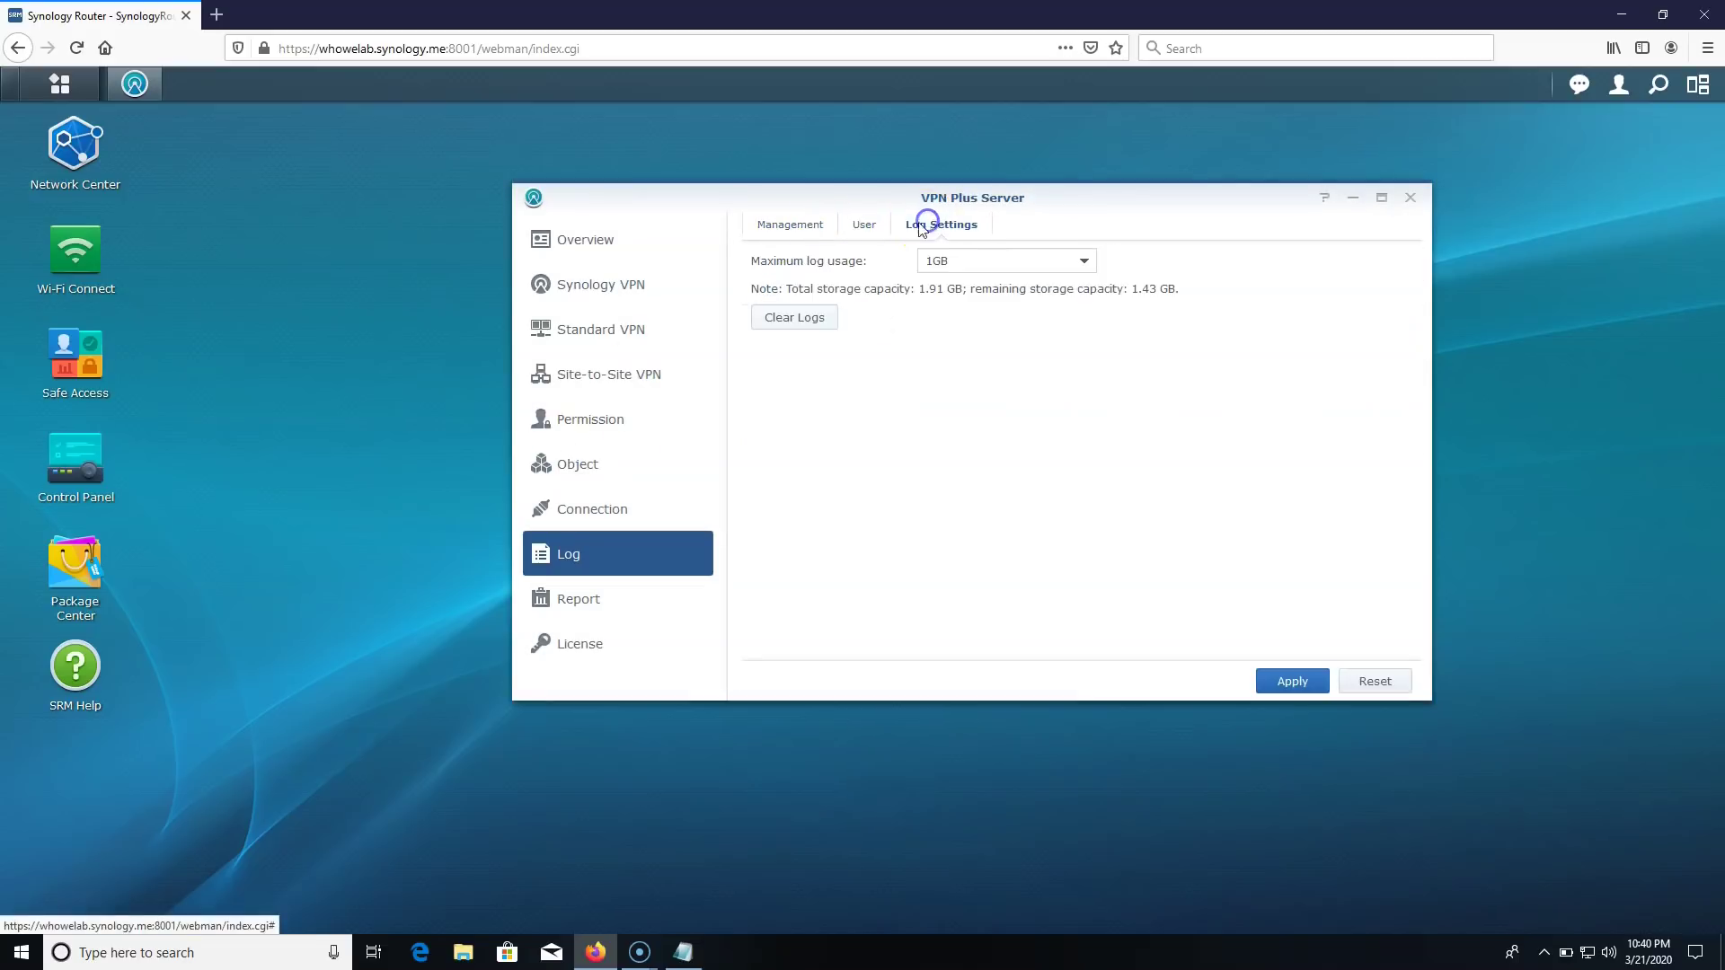
pyautogui.click(781, 228)
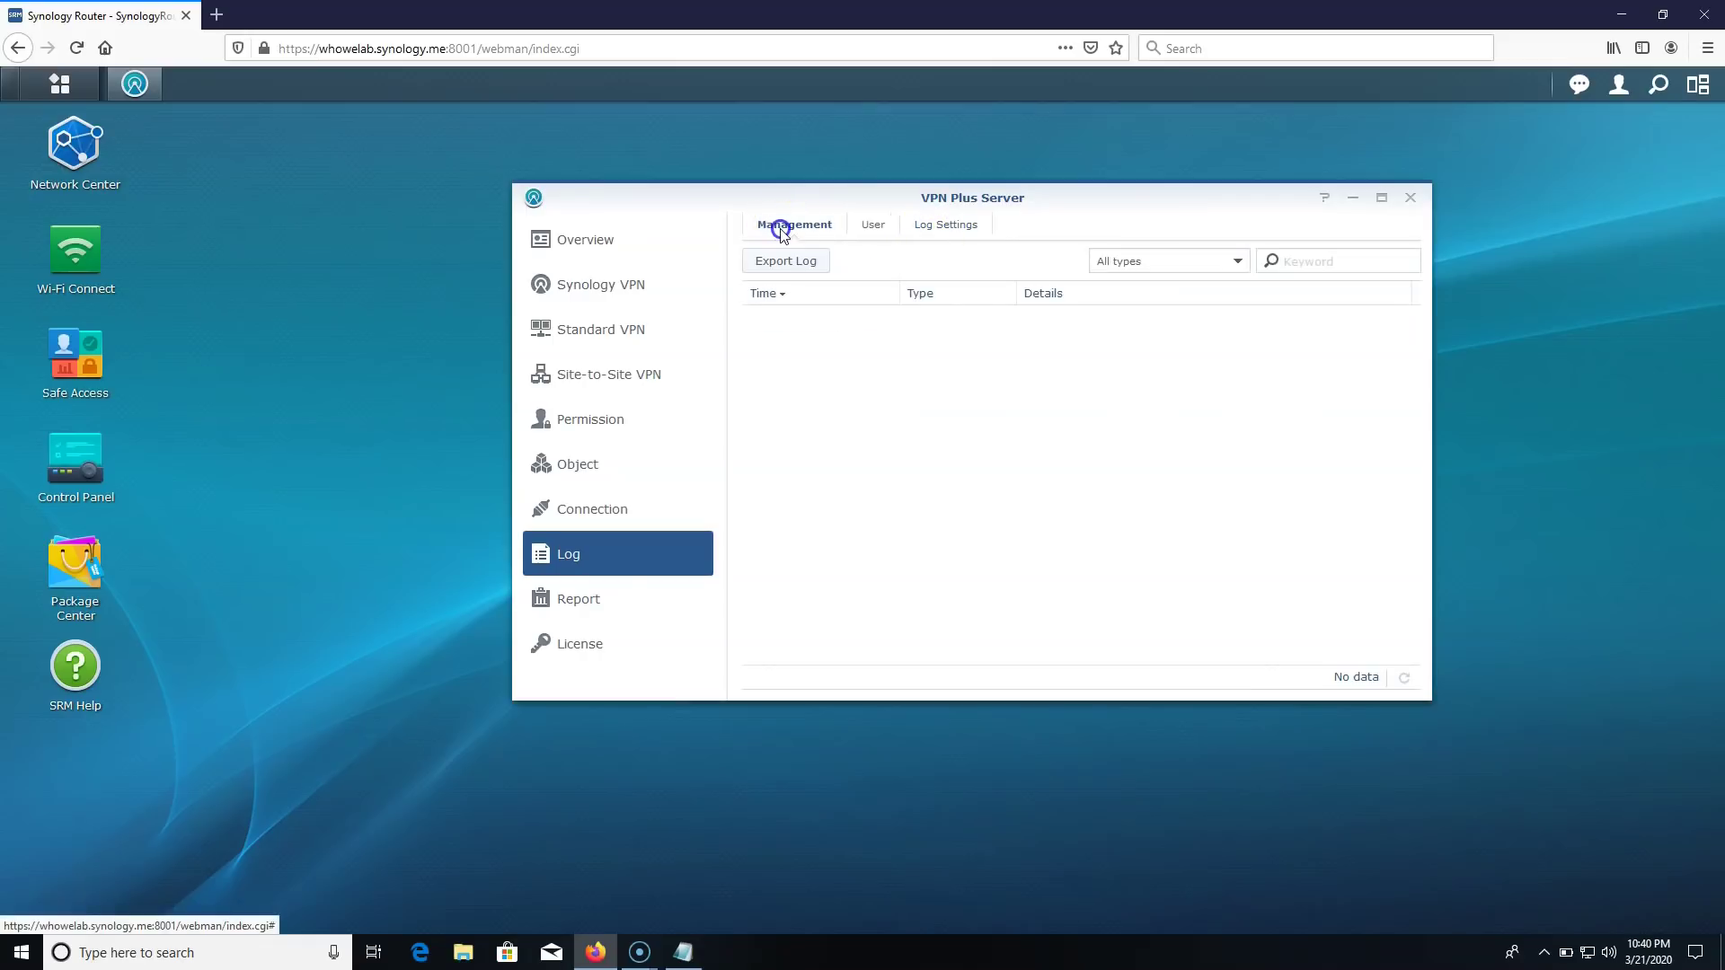
# View the VPN usage reports and the License page, then start adding a license.
pyautogui.click(584, 599)
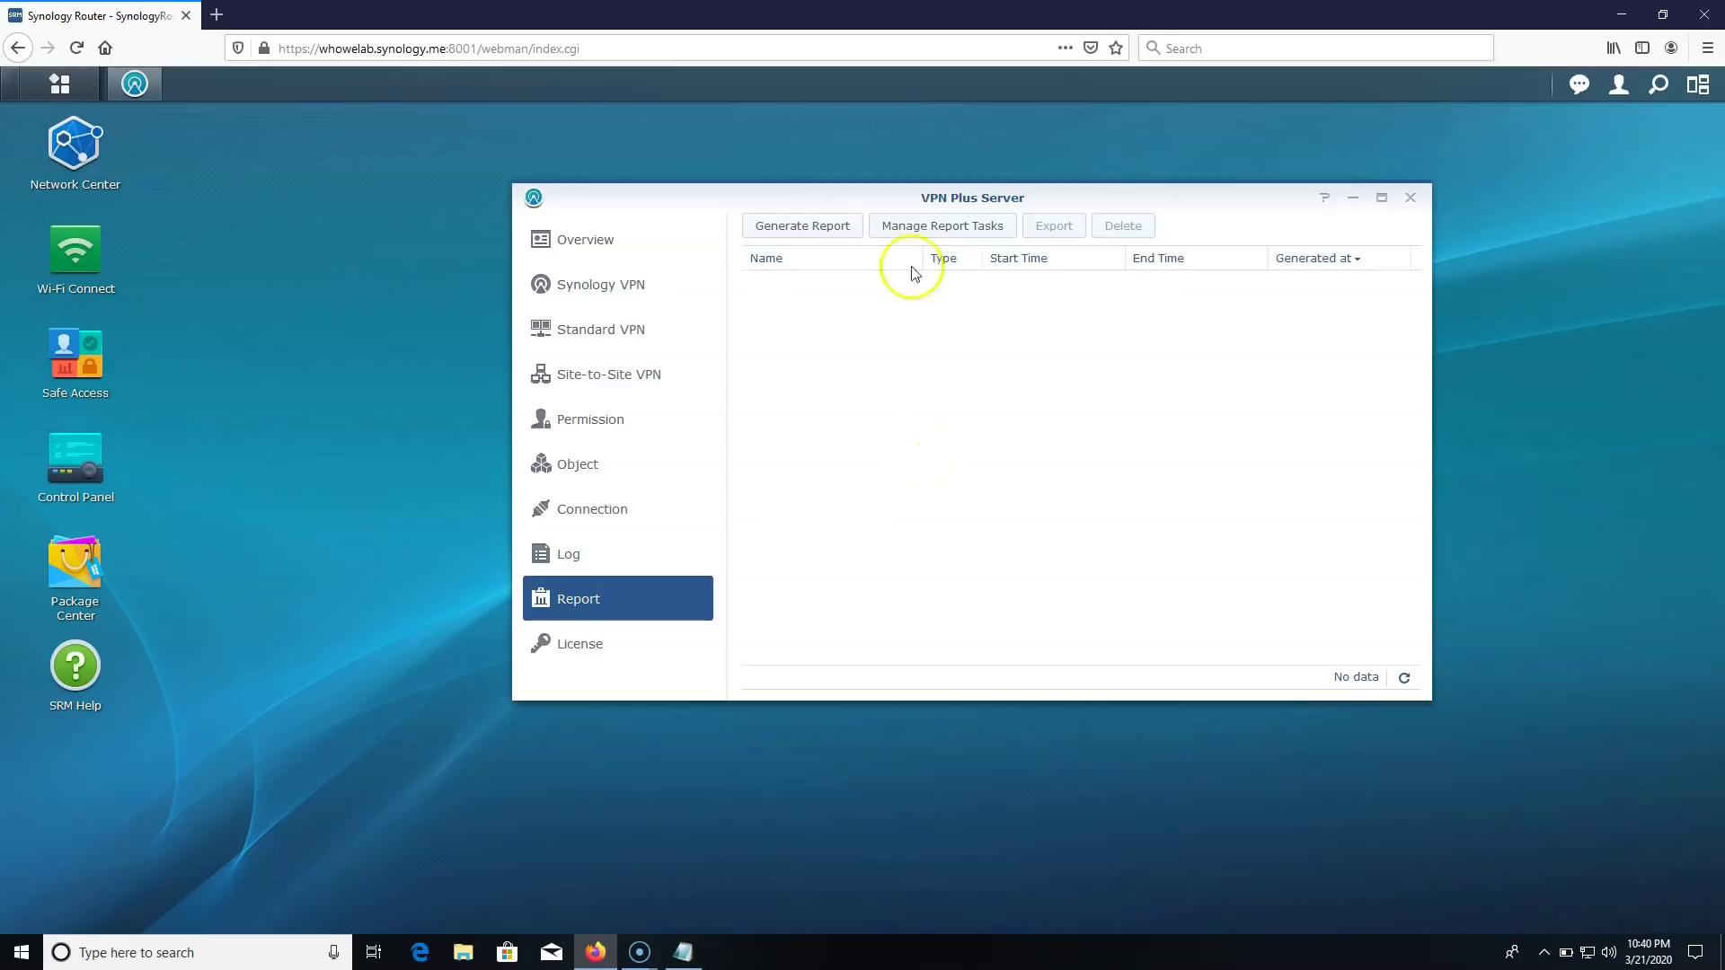
pyautogui.click(573, 645)
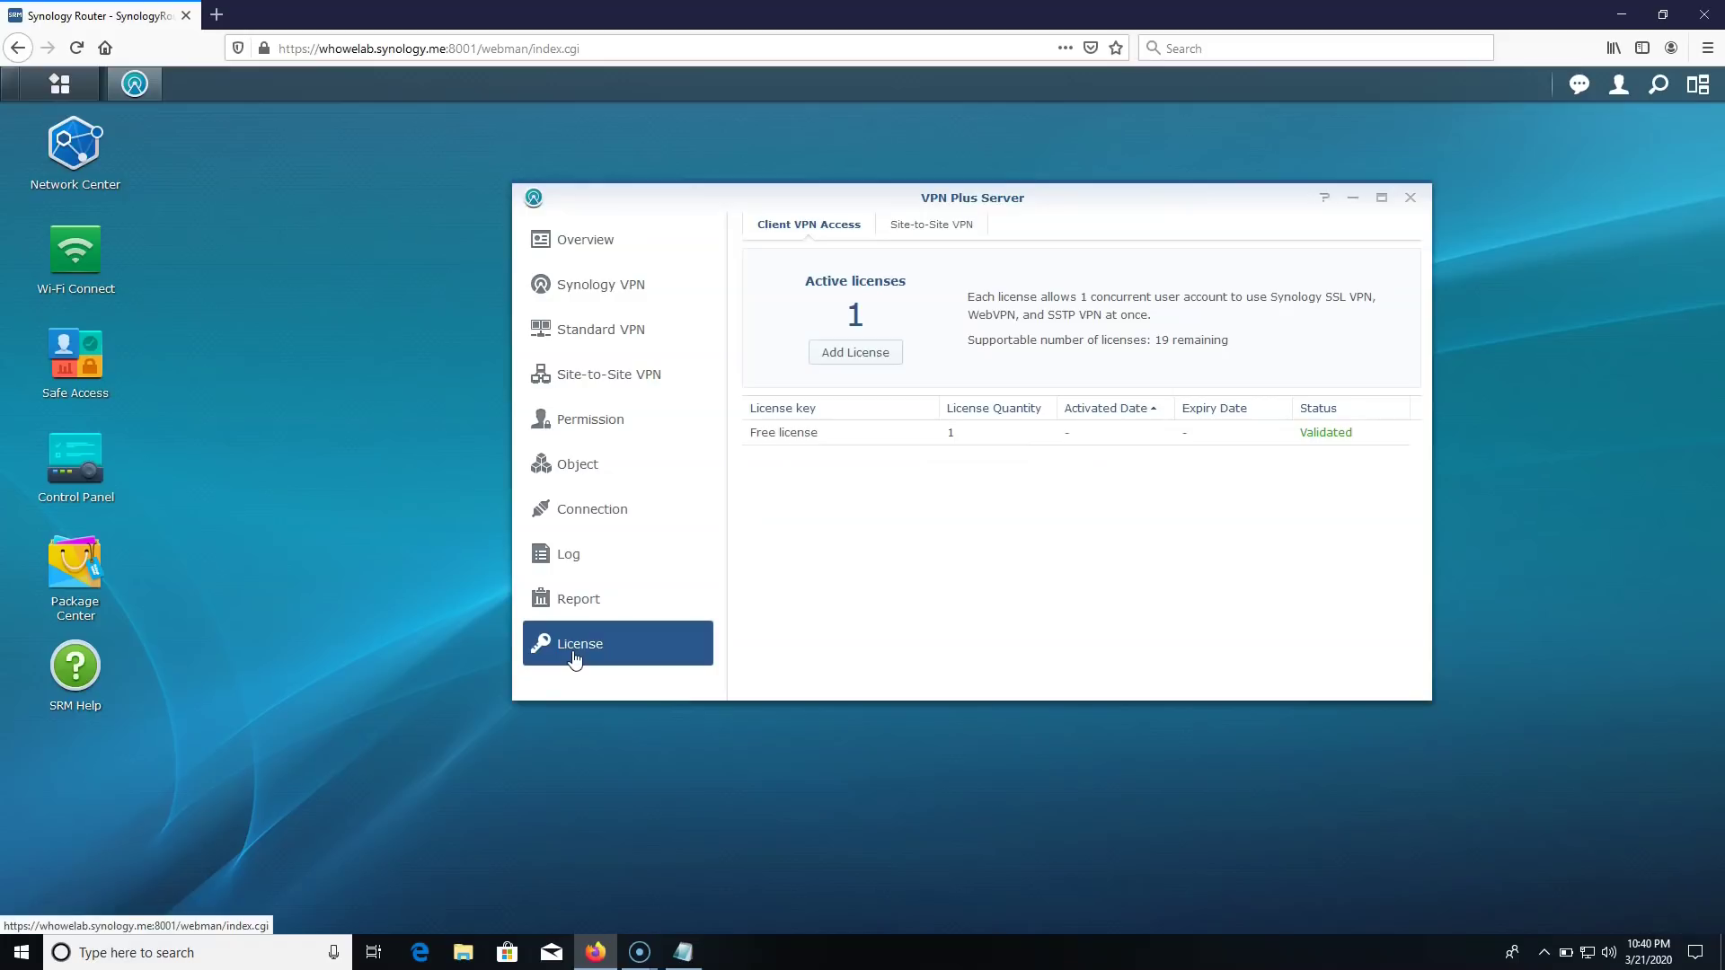
pyautogui.click(875, 356)
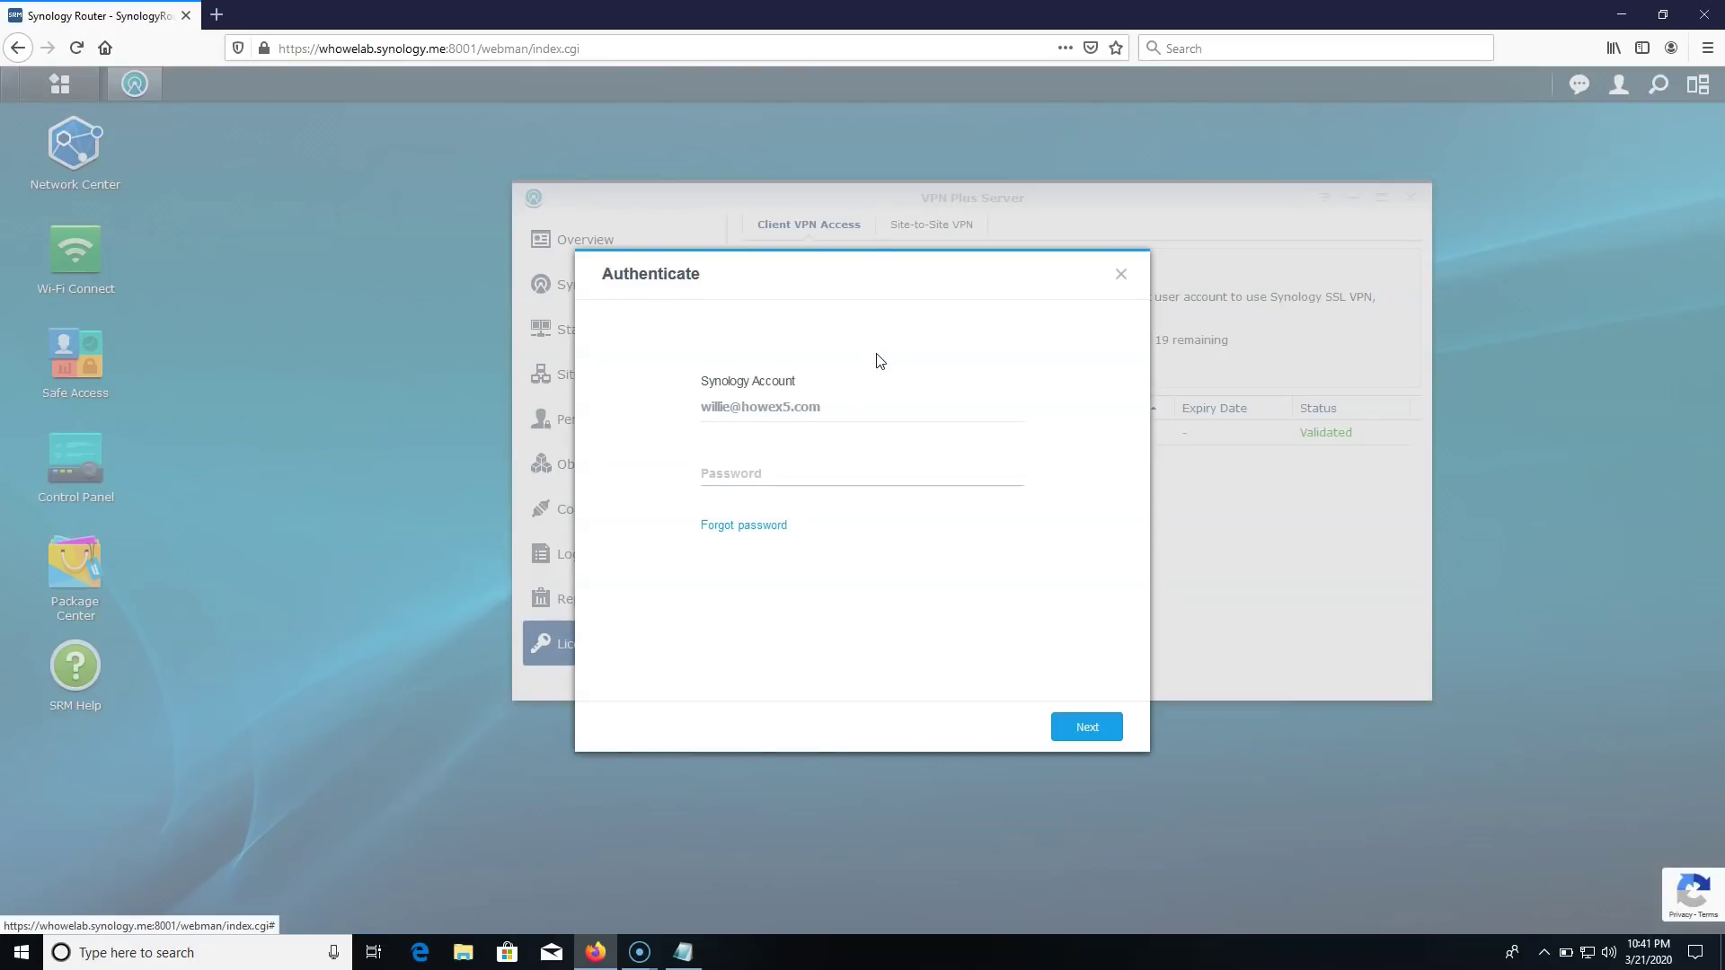
pyautogui.click(743, 457)
pyautogui.write('•')
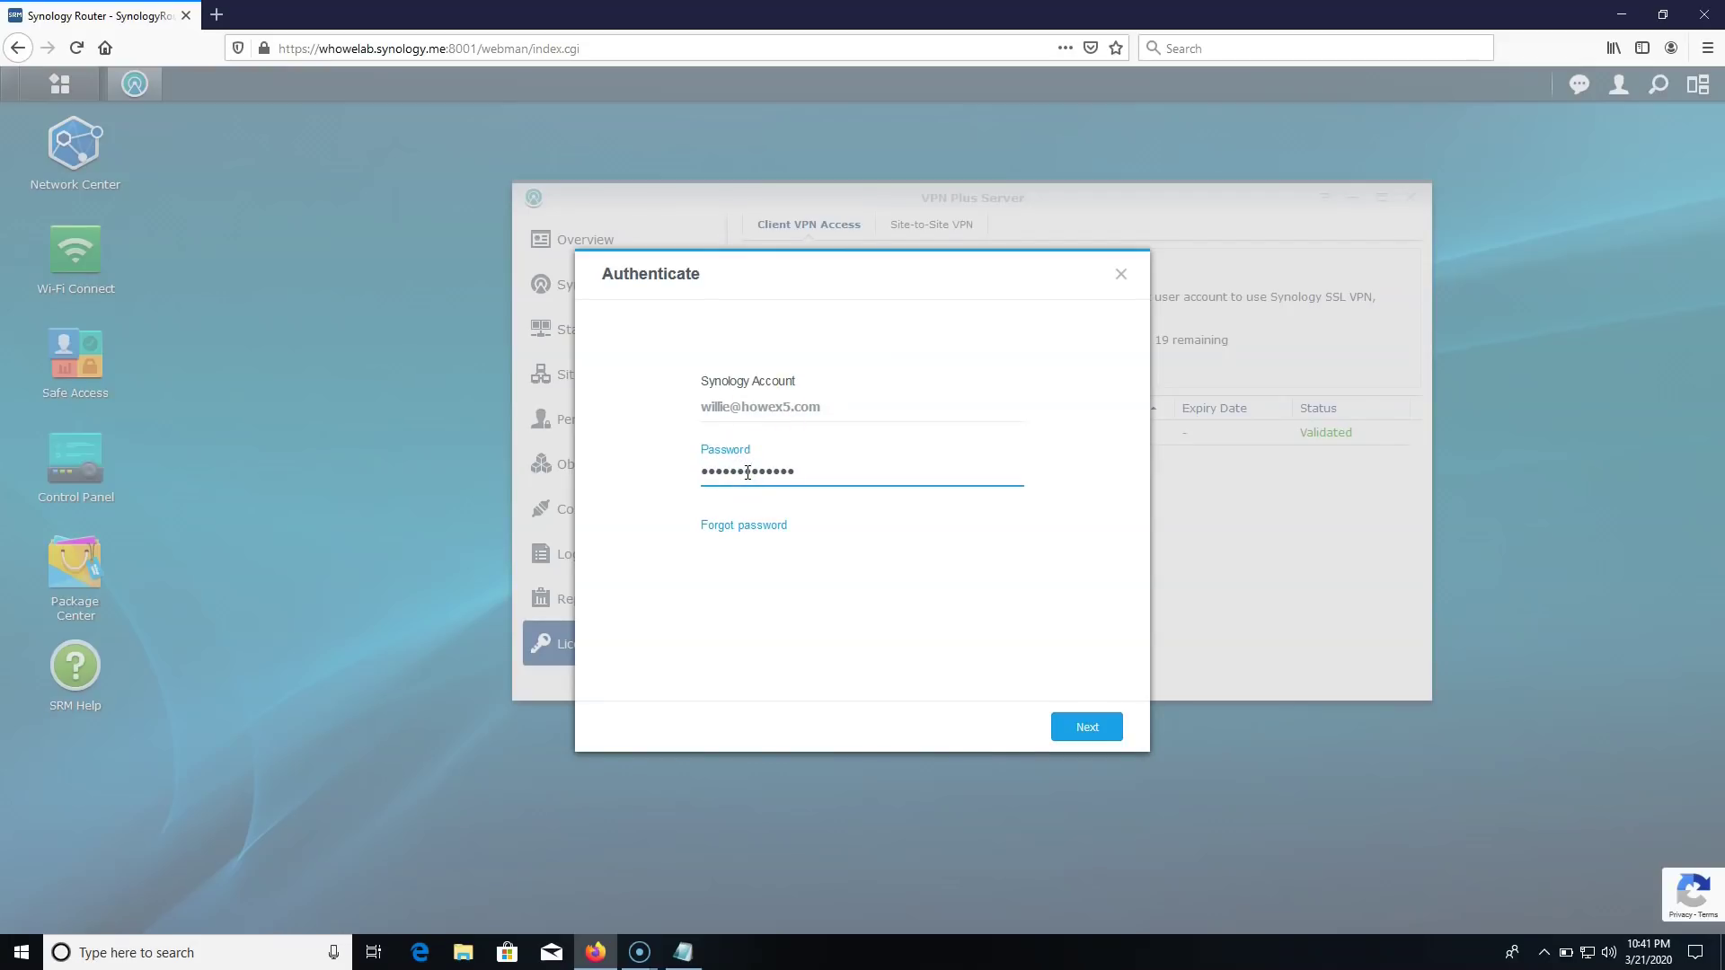
pyautogui.press('Return')
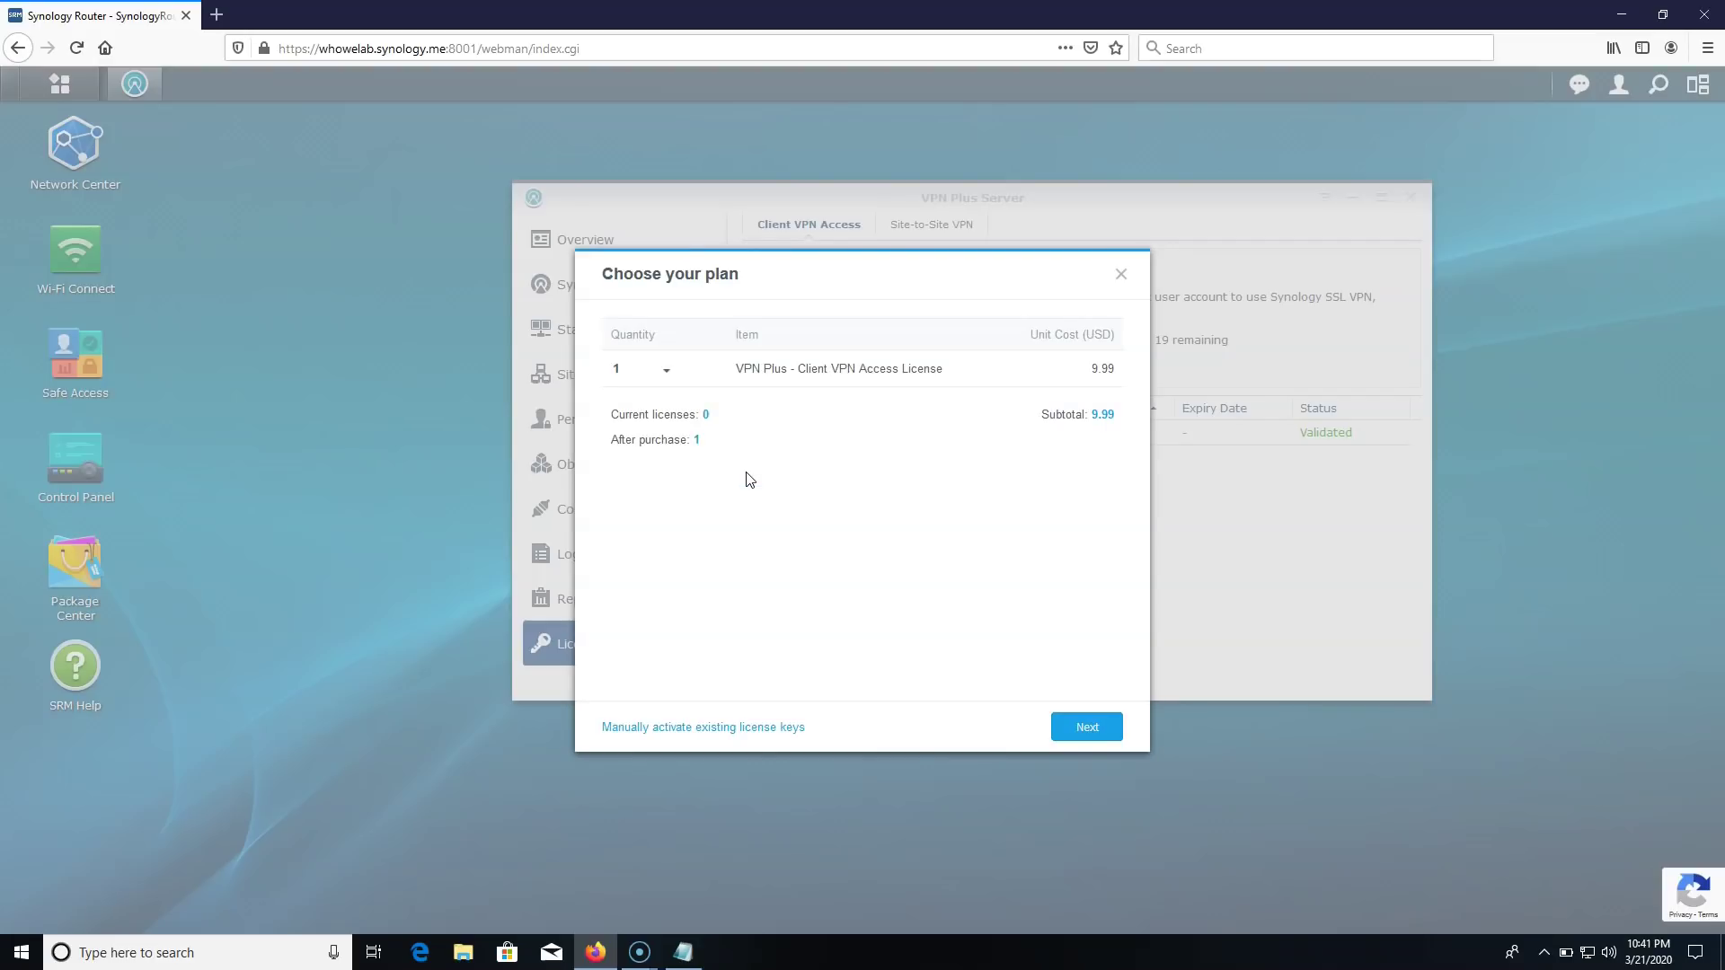
pyautogui.click(665, 373)
pyautogui.moveTo(661, 411); pyautogui.dragTo(663, 555)
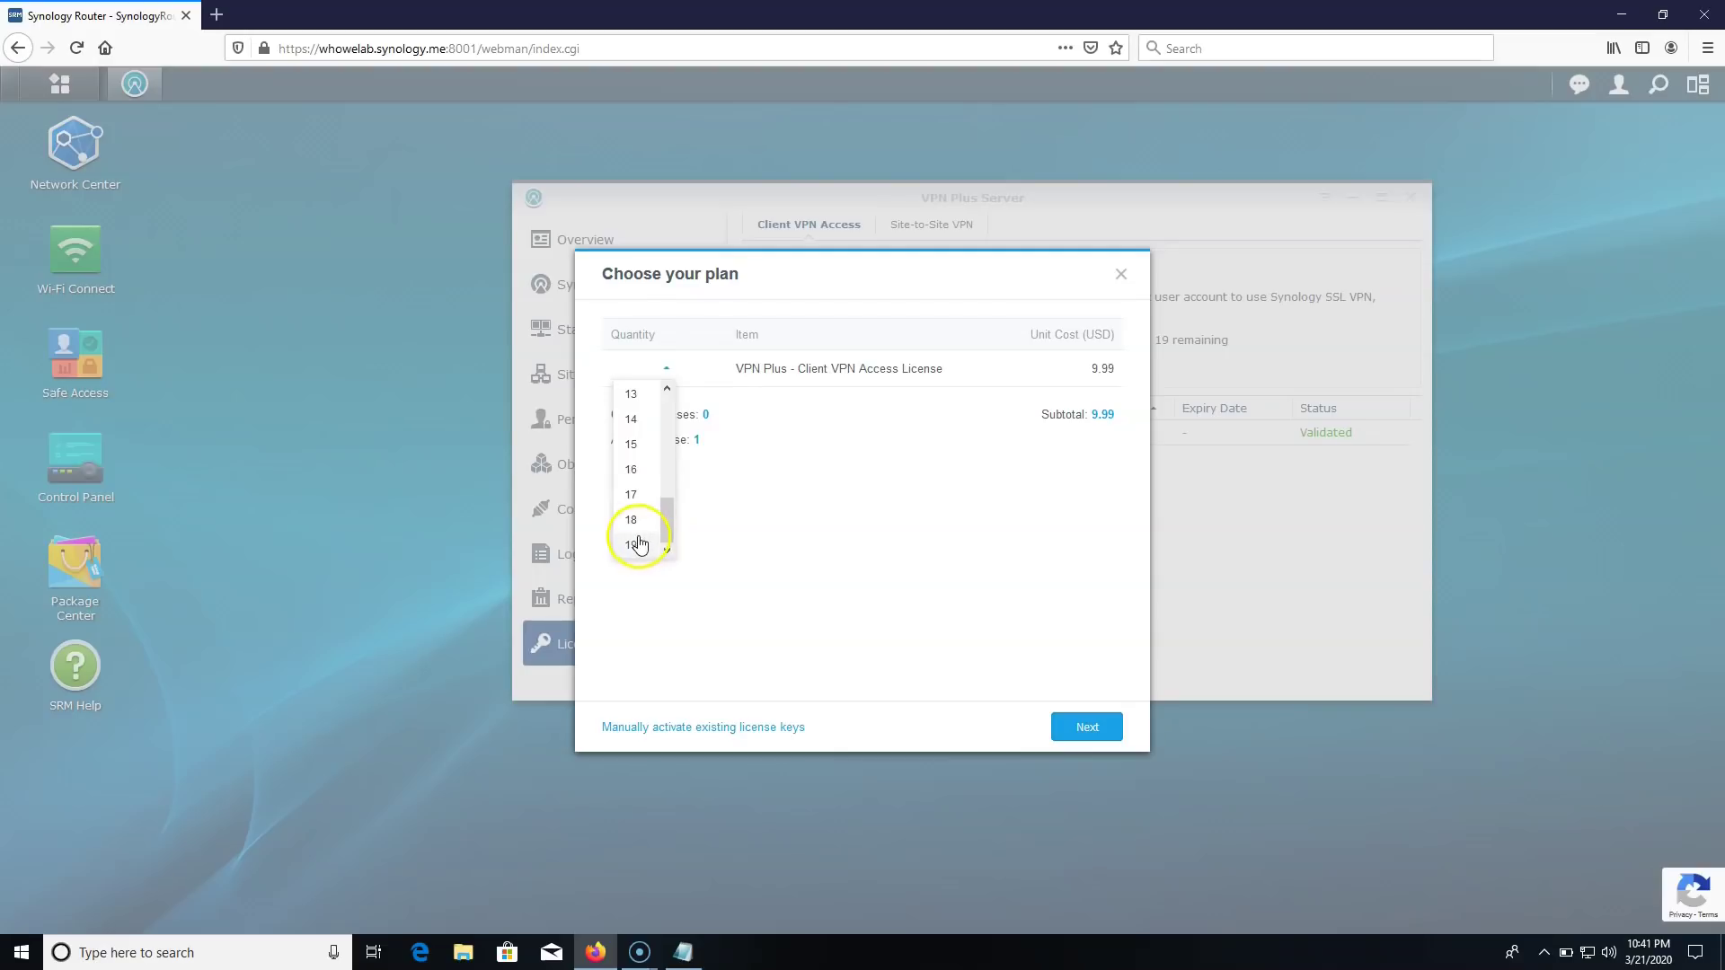
pyautogui.click(637, 545)
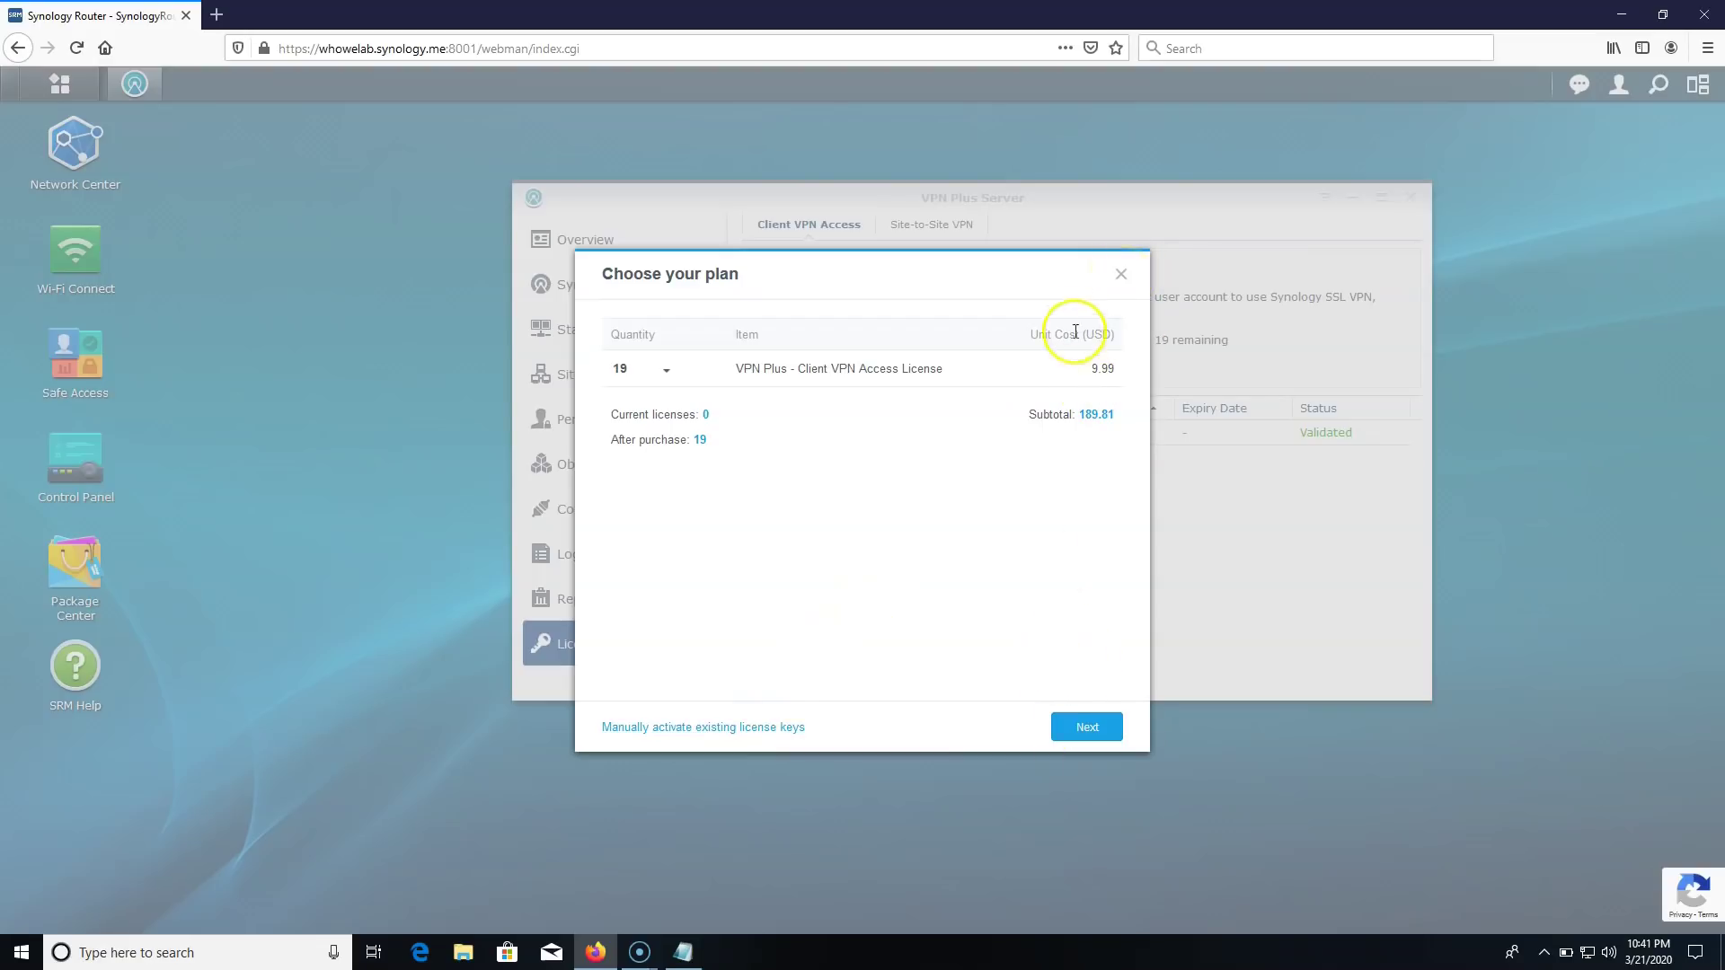
pyautogui.click(1121, 274)
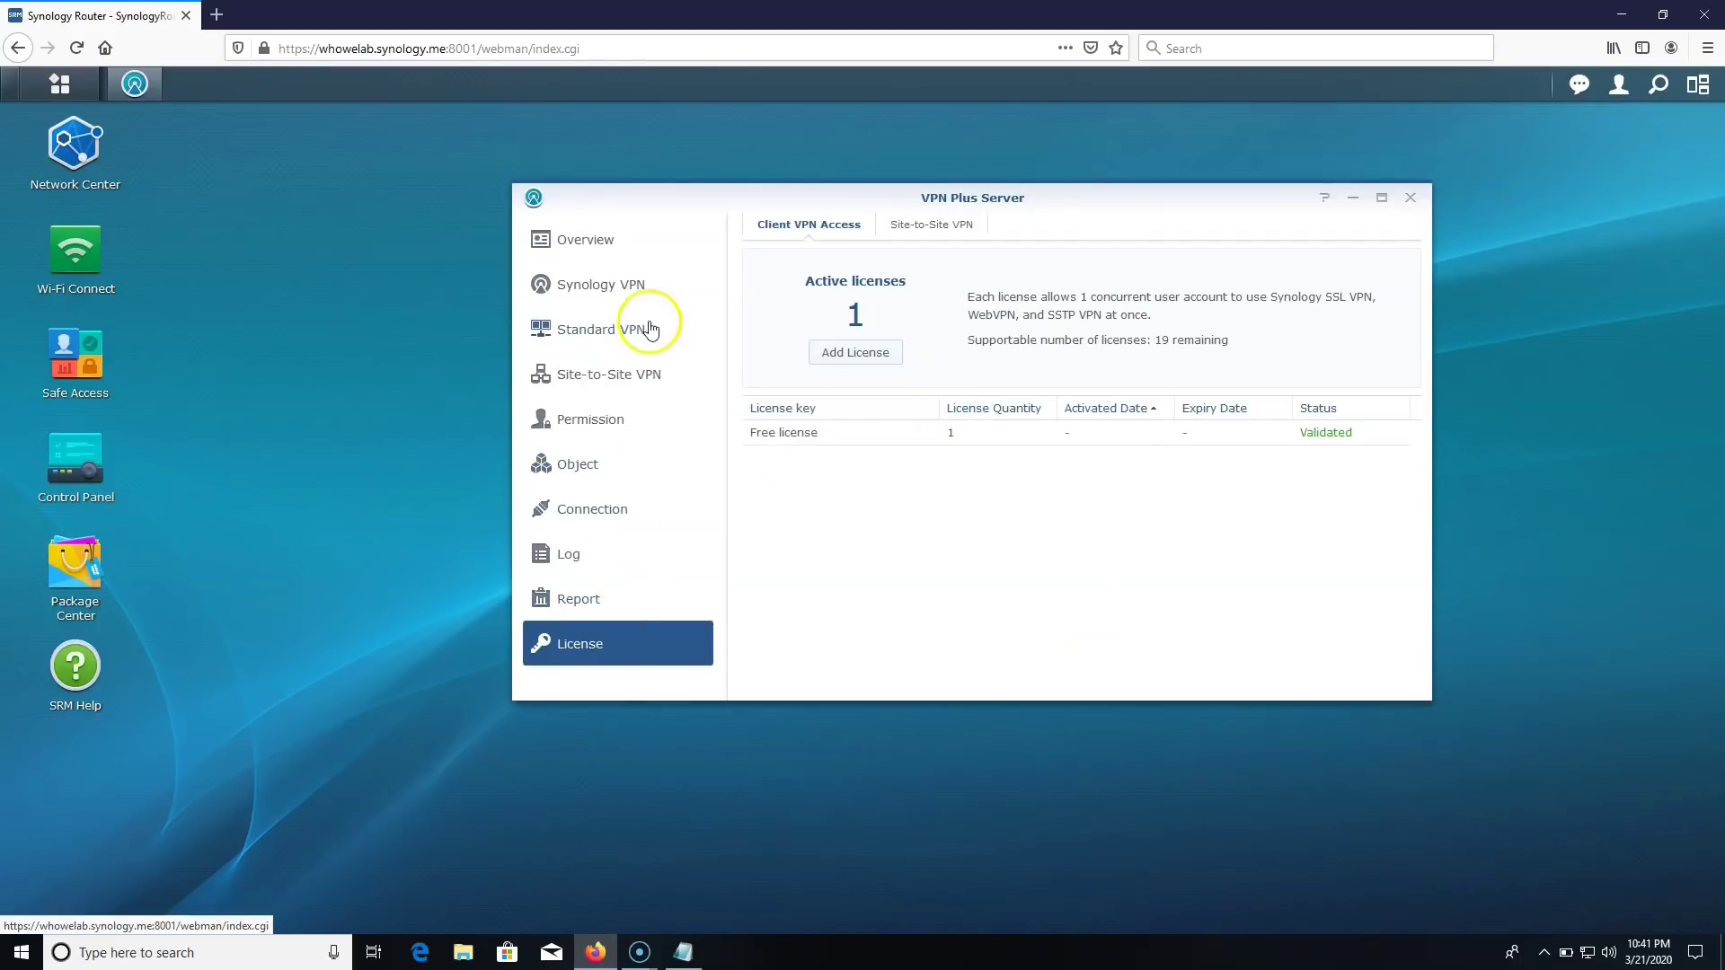
# Enable Synology SSL VPN with split tunneling and open the split-tunnel list showing Default 172.21.0.0/24.
pyautogui.click(604, 287)
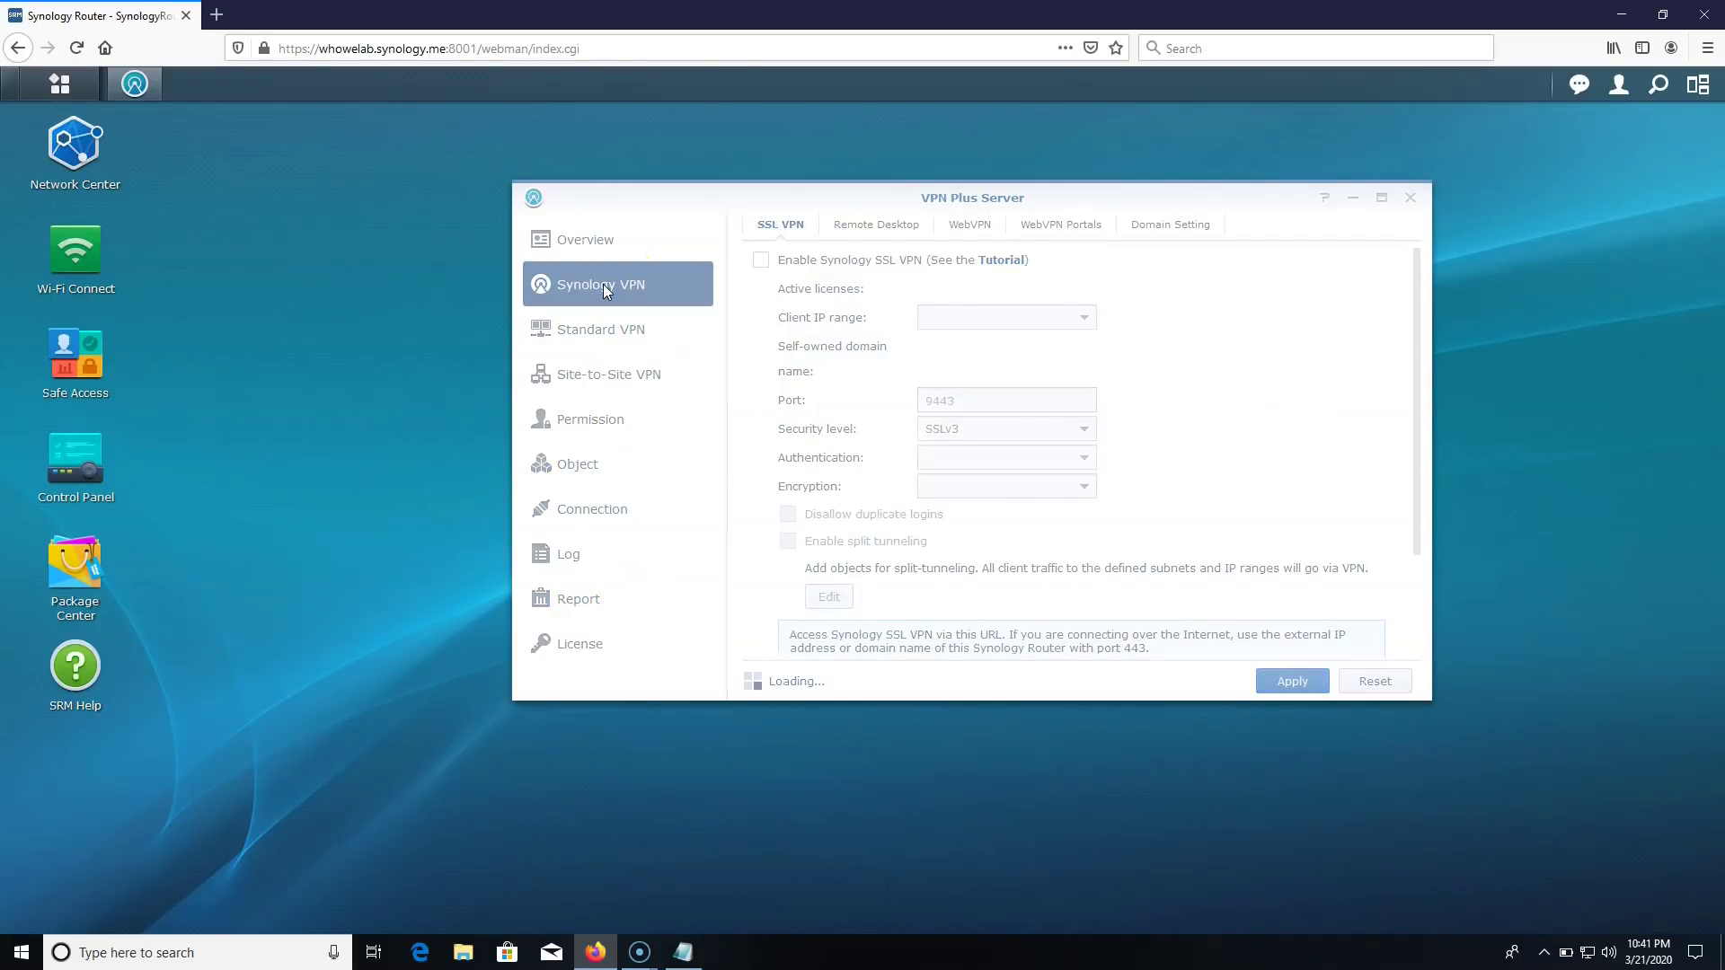
pyautogui.click(762, 263)
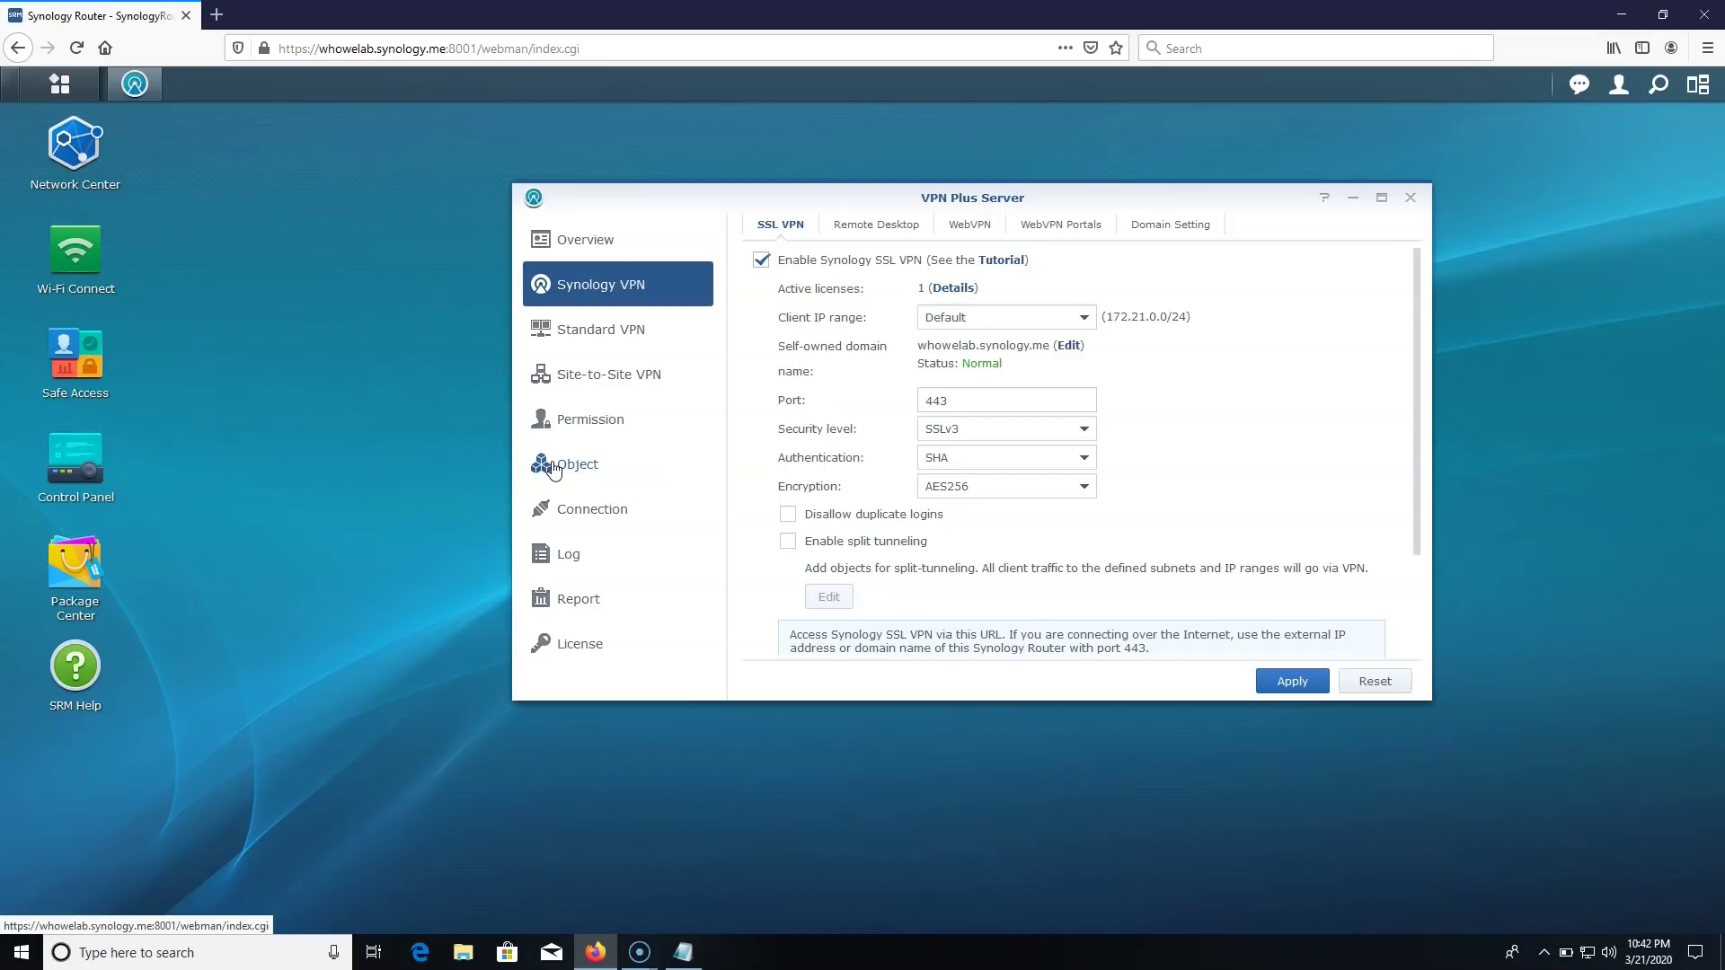
pyautogui.click(790, 542)
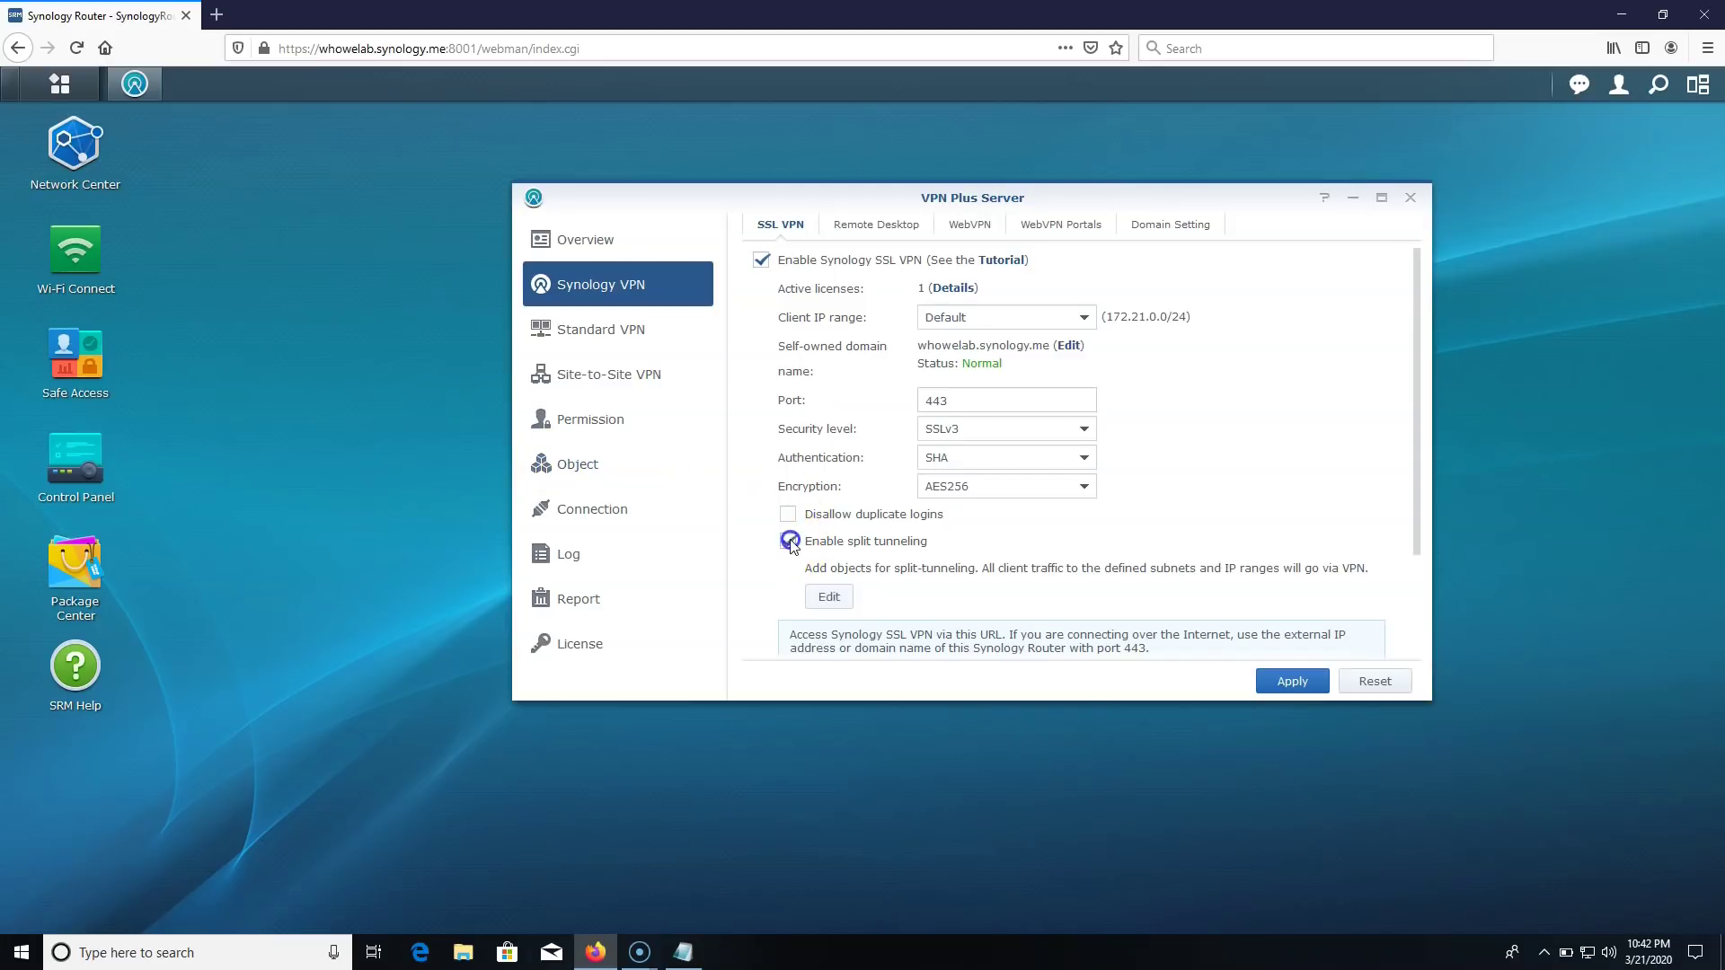
pyautogui.click(829, 598)
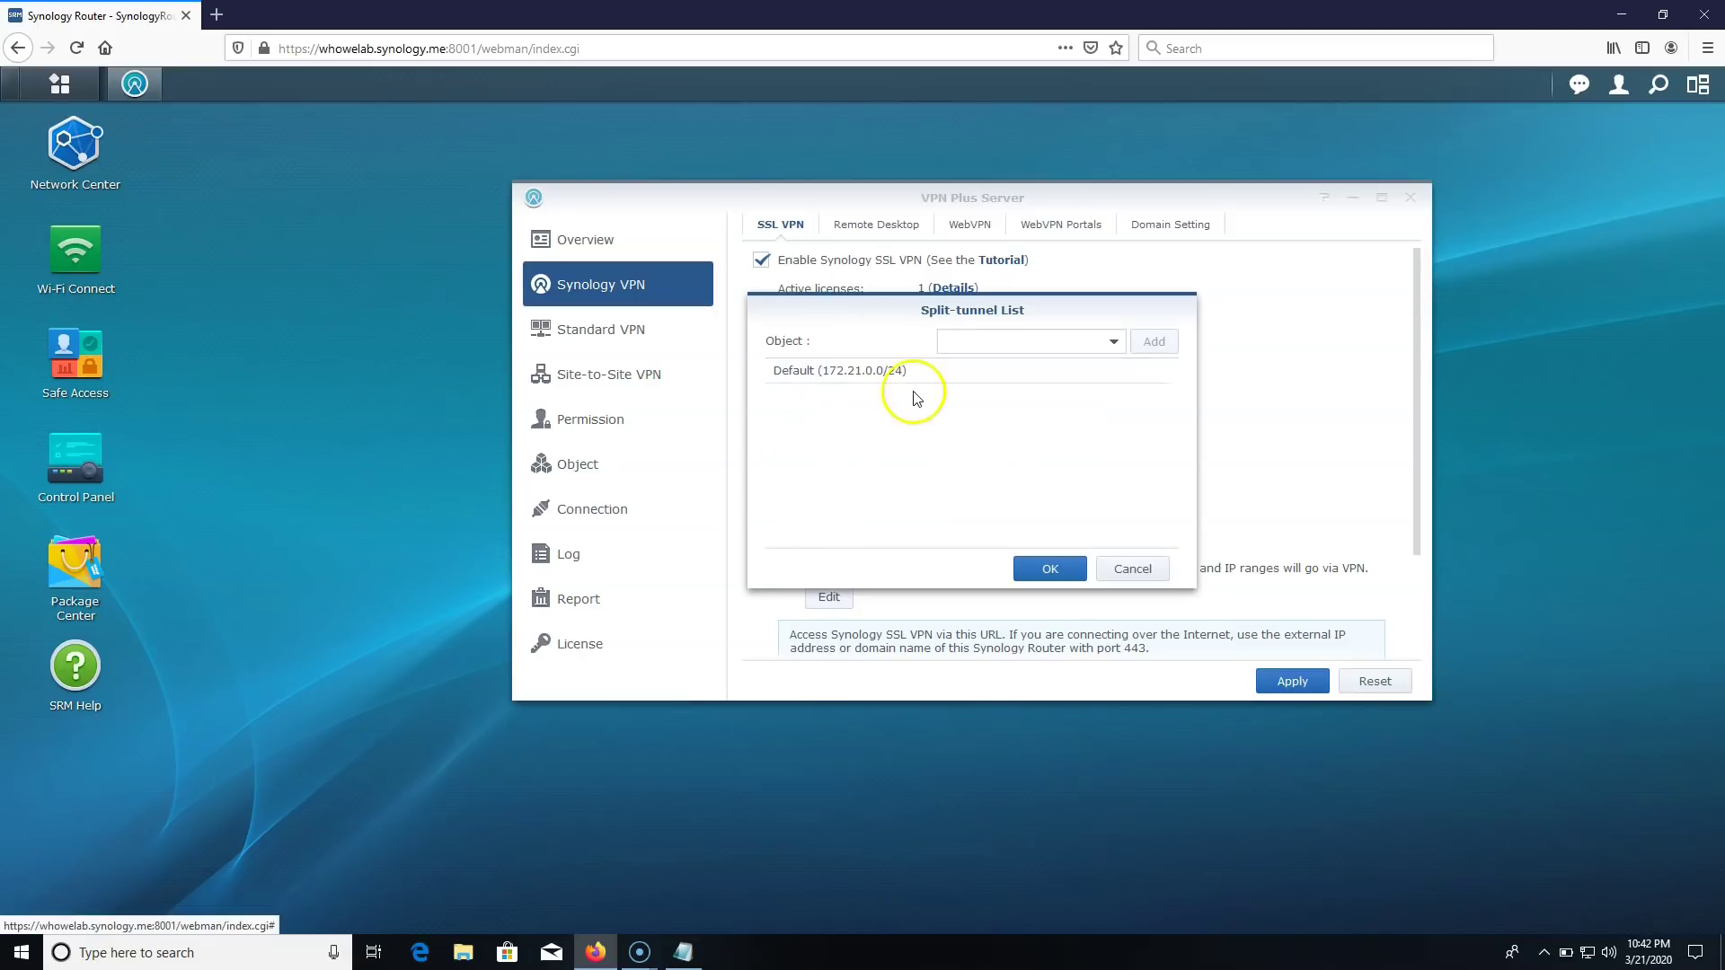
# Close the split-tunnel list unchanged, turn split tunneling off, and apply SSL VPN on port 443.
pyautogui.moveTo(914, 308); pyautogui.dragTo(1032, 304)
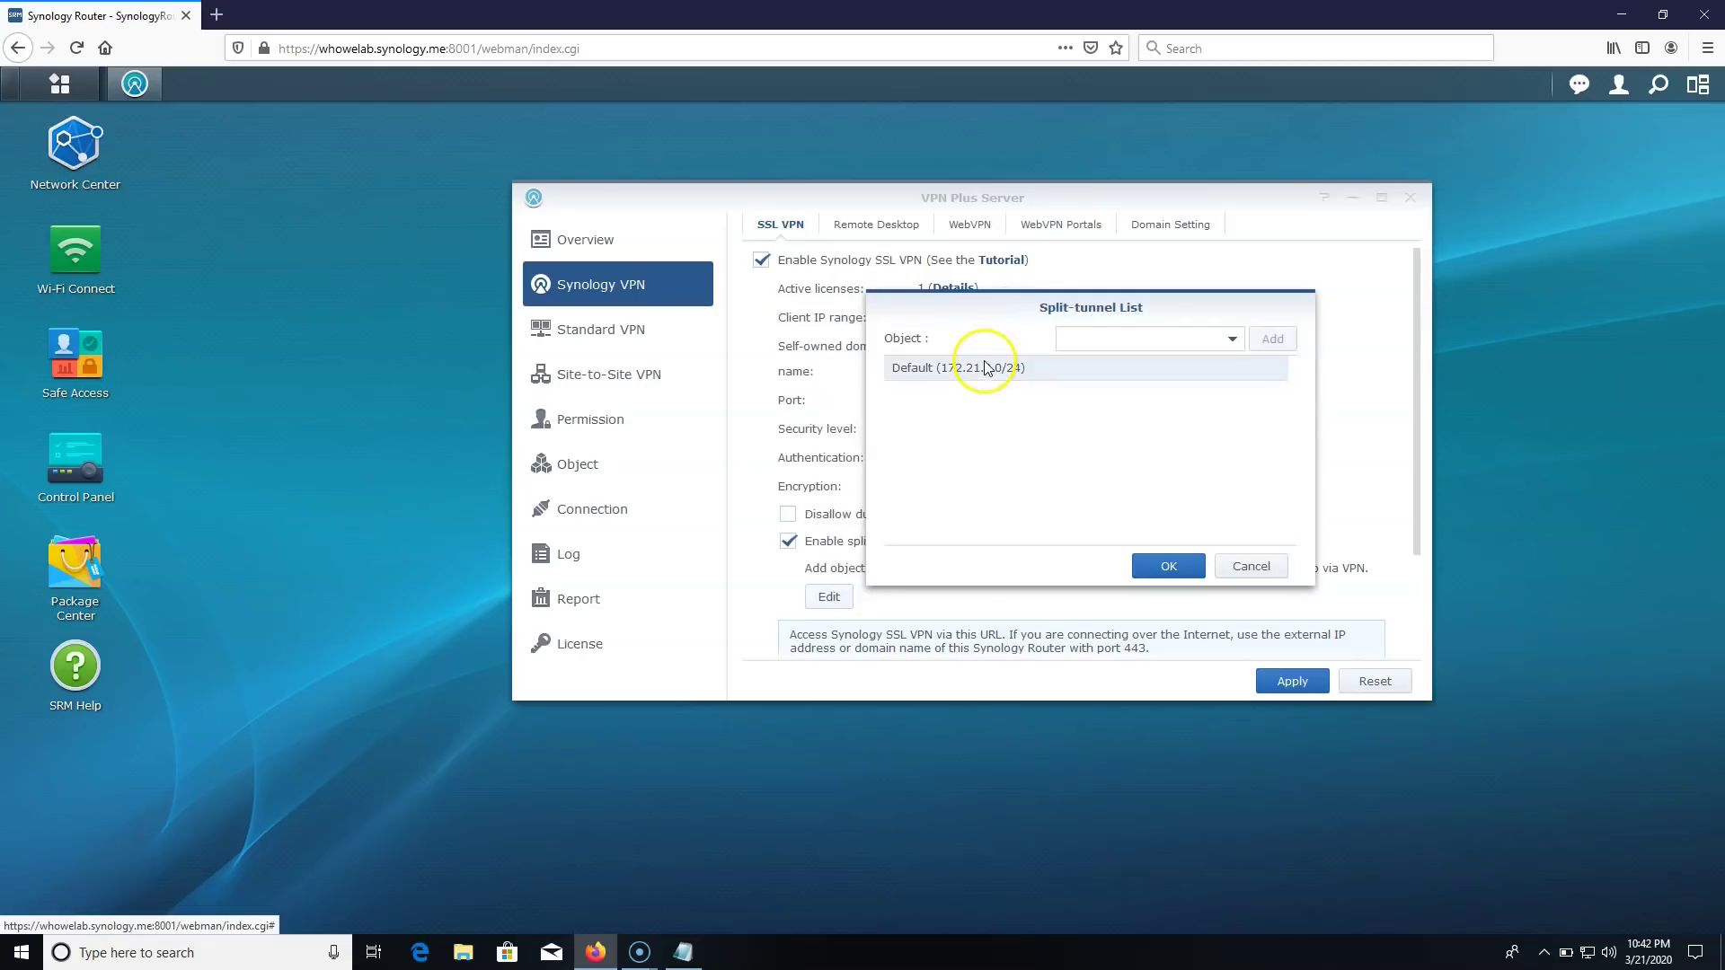
pyautogui.click(1229, 342)
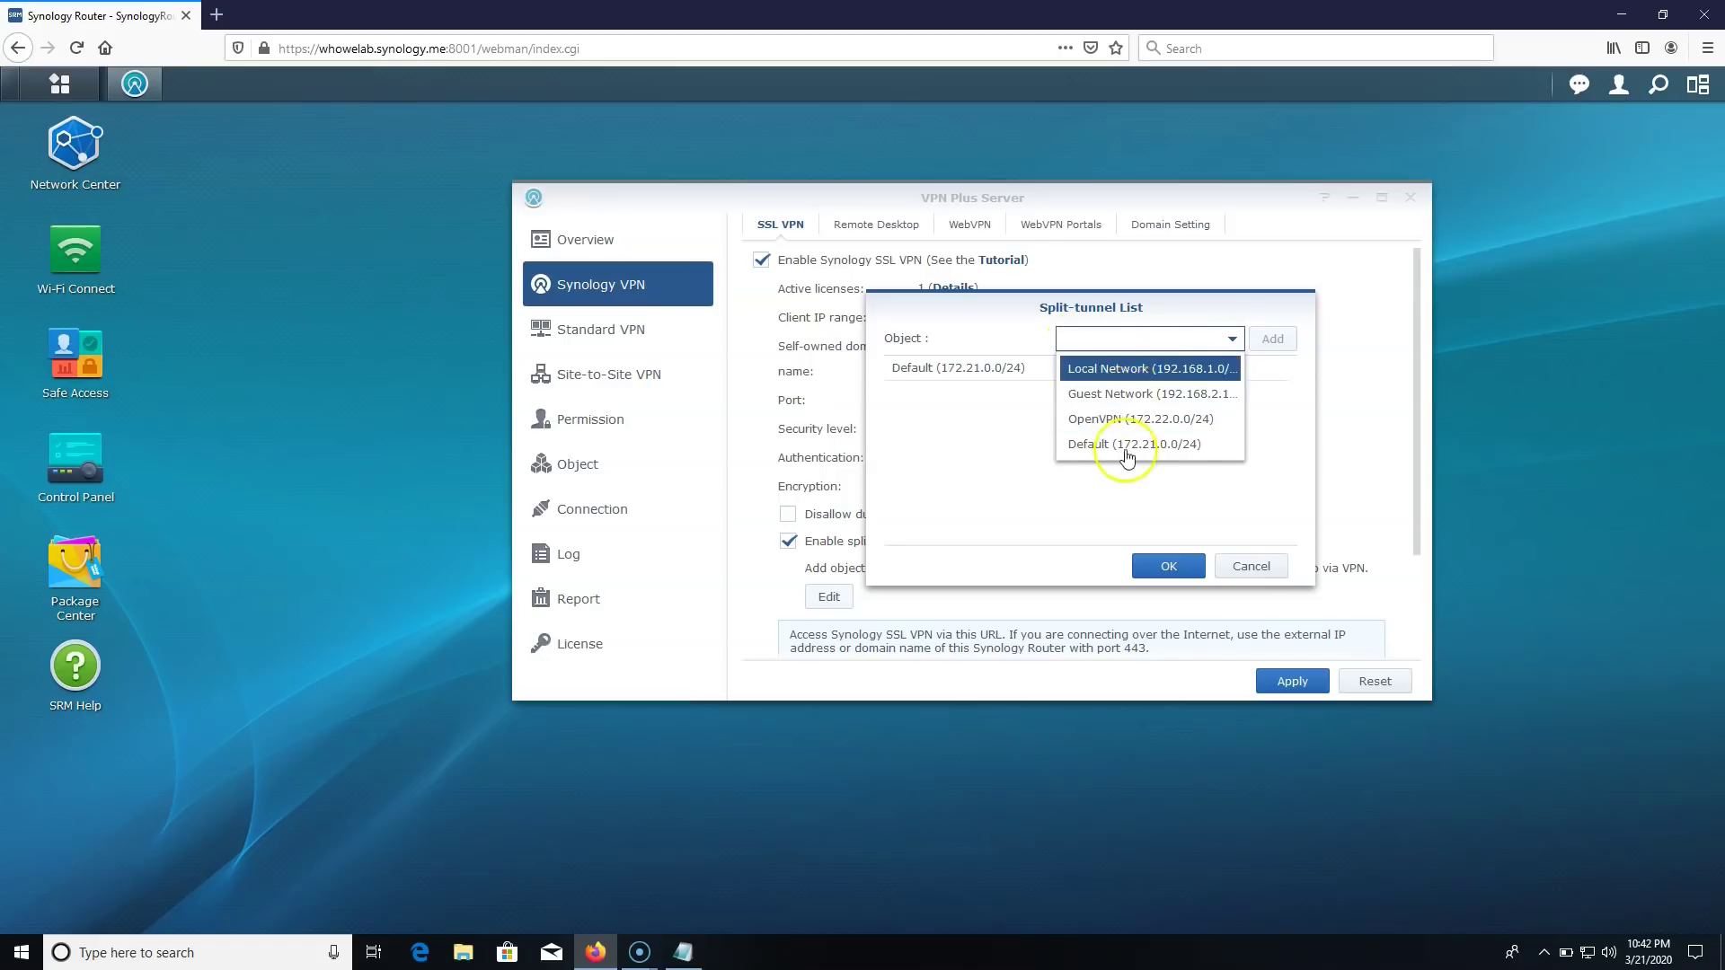
pyautogui.click(994, 334)
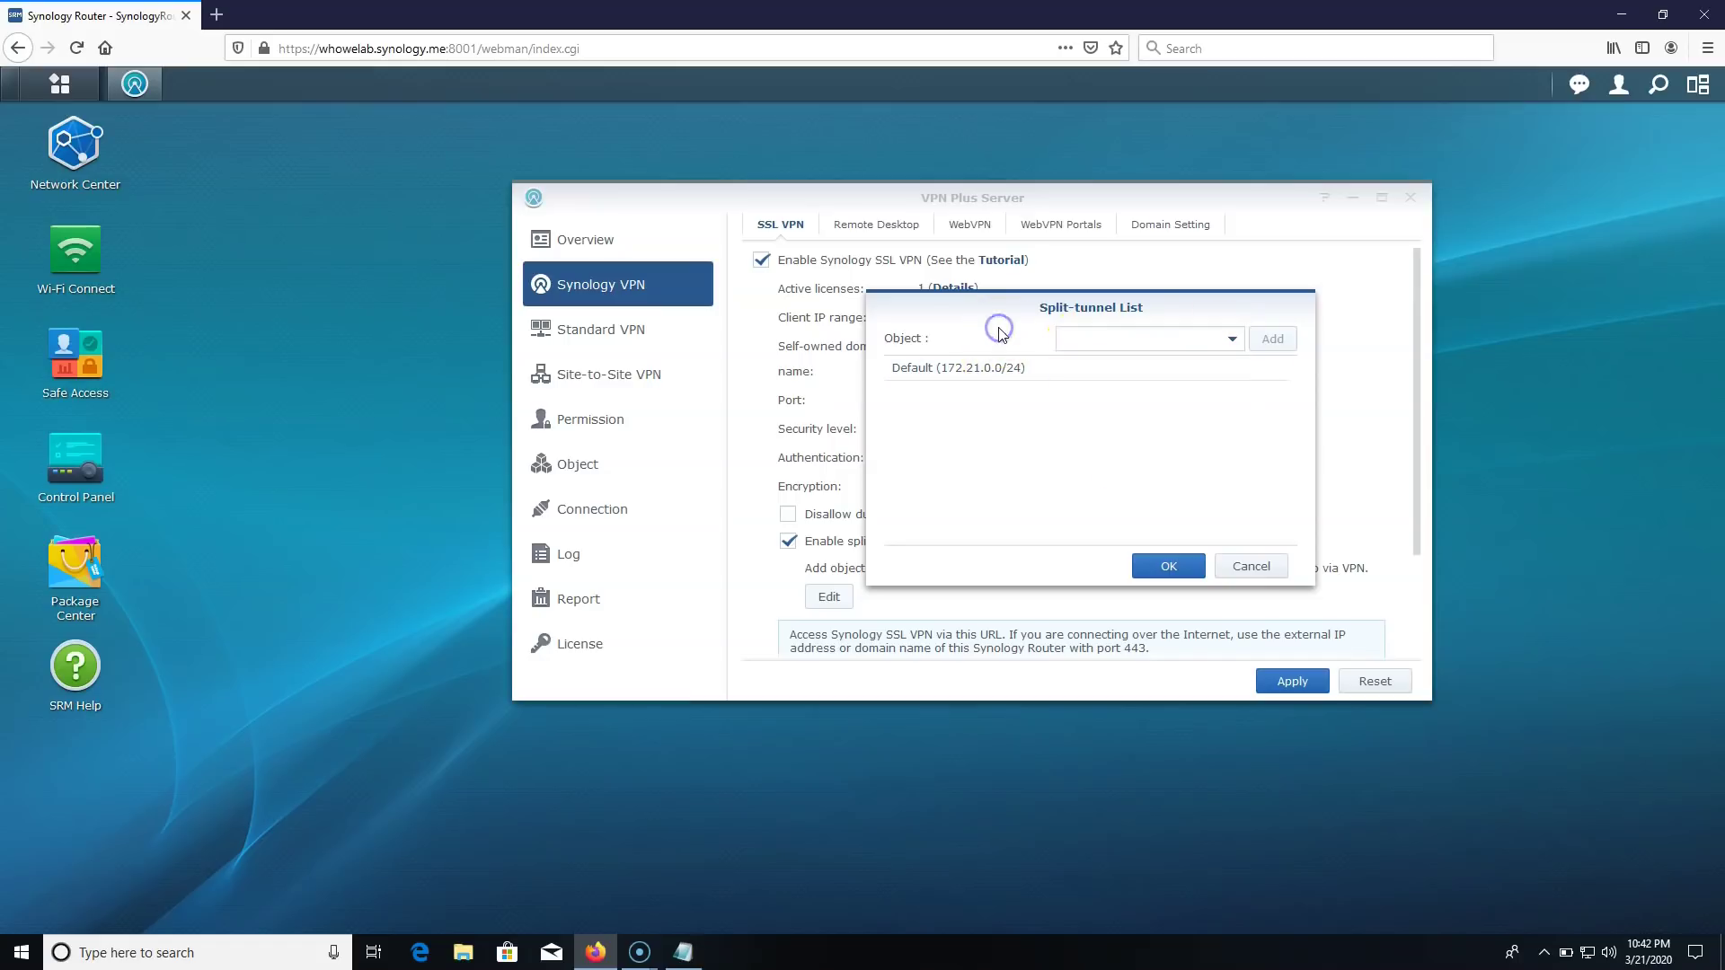
pyautogui.click(1254, 567)
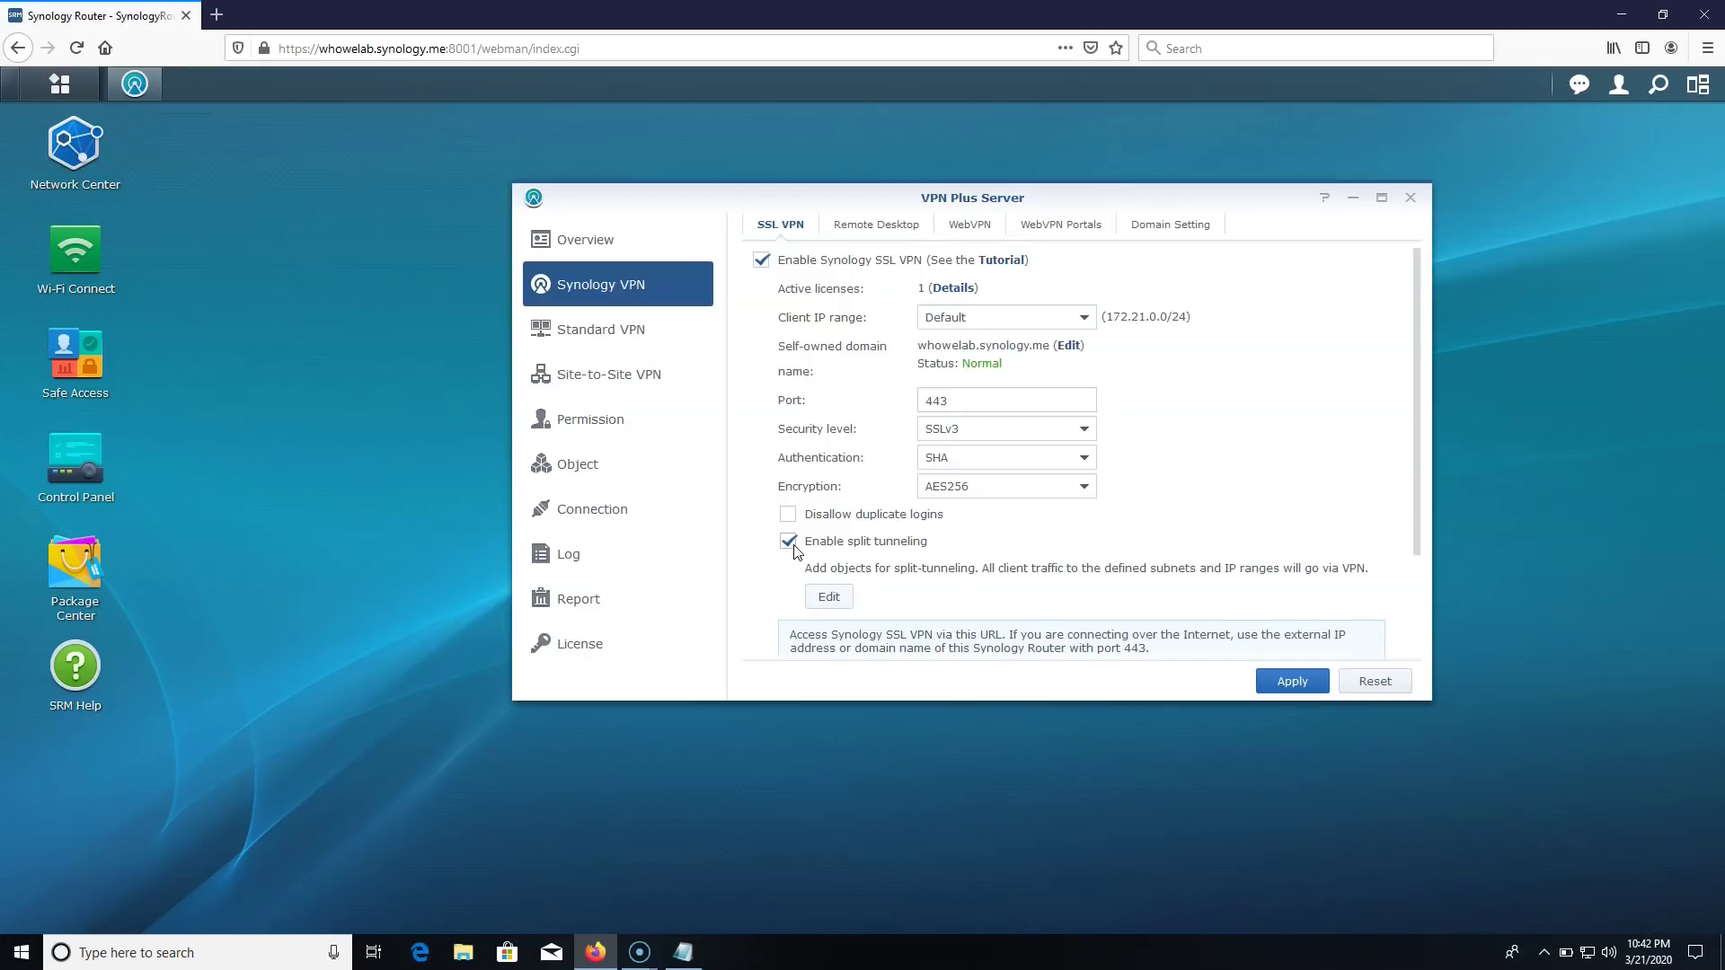
pyautogui.click(788, 546)
pyautogui.click(1291, 683)
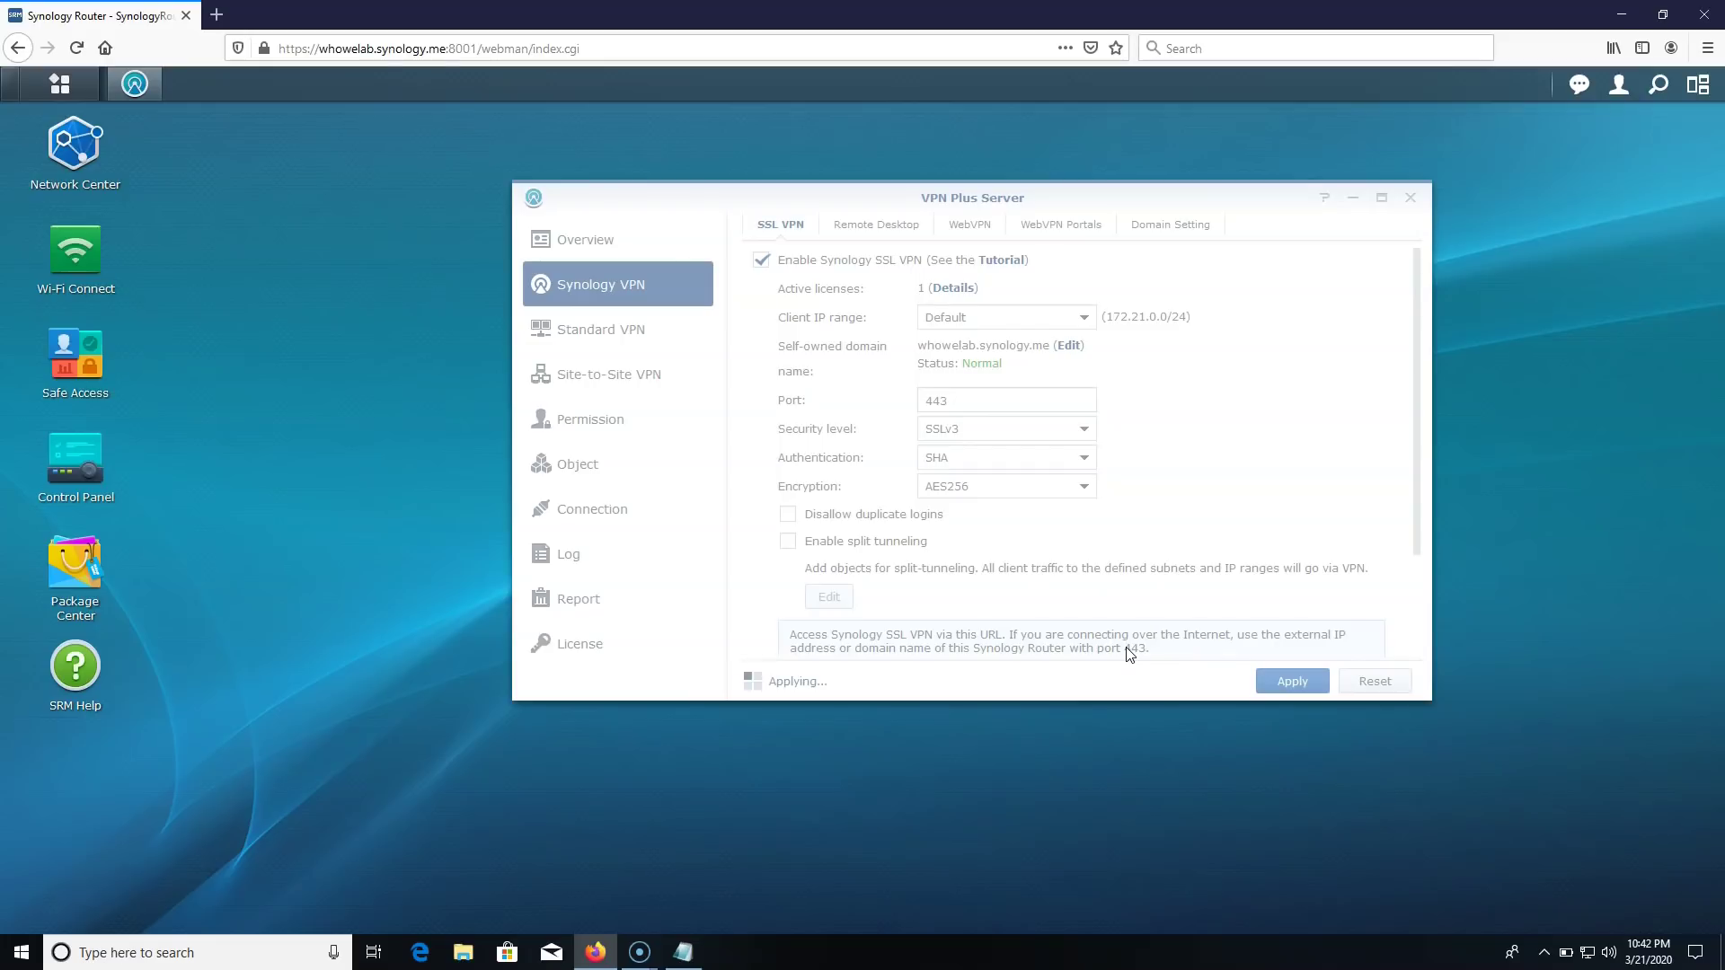
# Enable Remote Desktop on HTTPS port 9488, recheck the SSL VPN tab, then view the WebVPN settings.
pyautogui.click(890, 236)
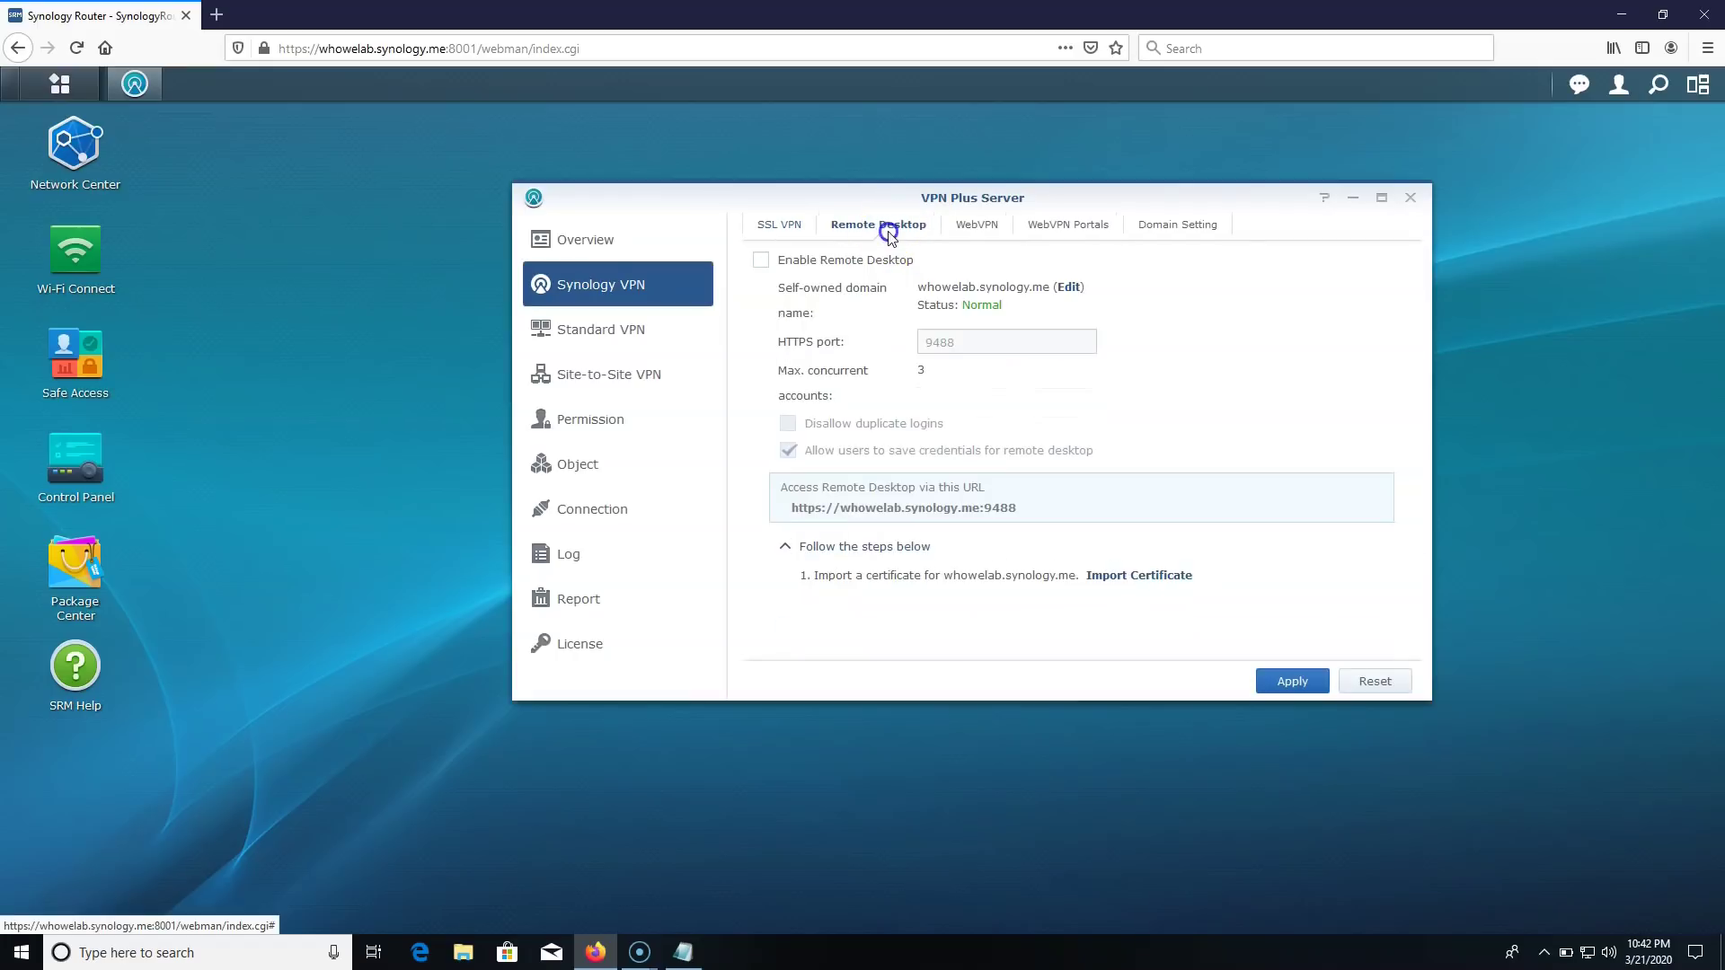
pyautogui.click(765, 260)
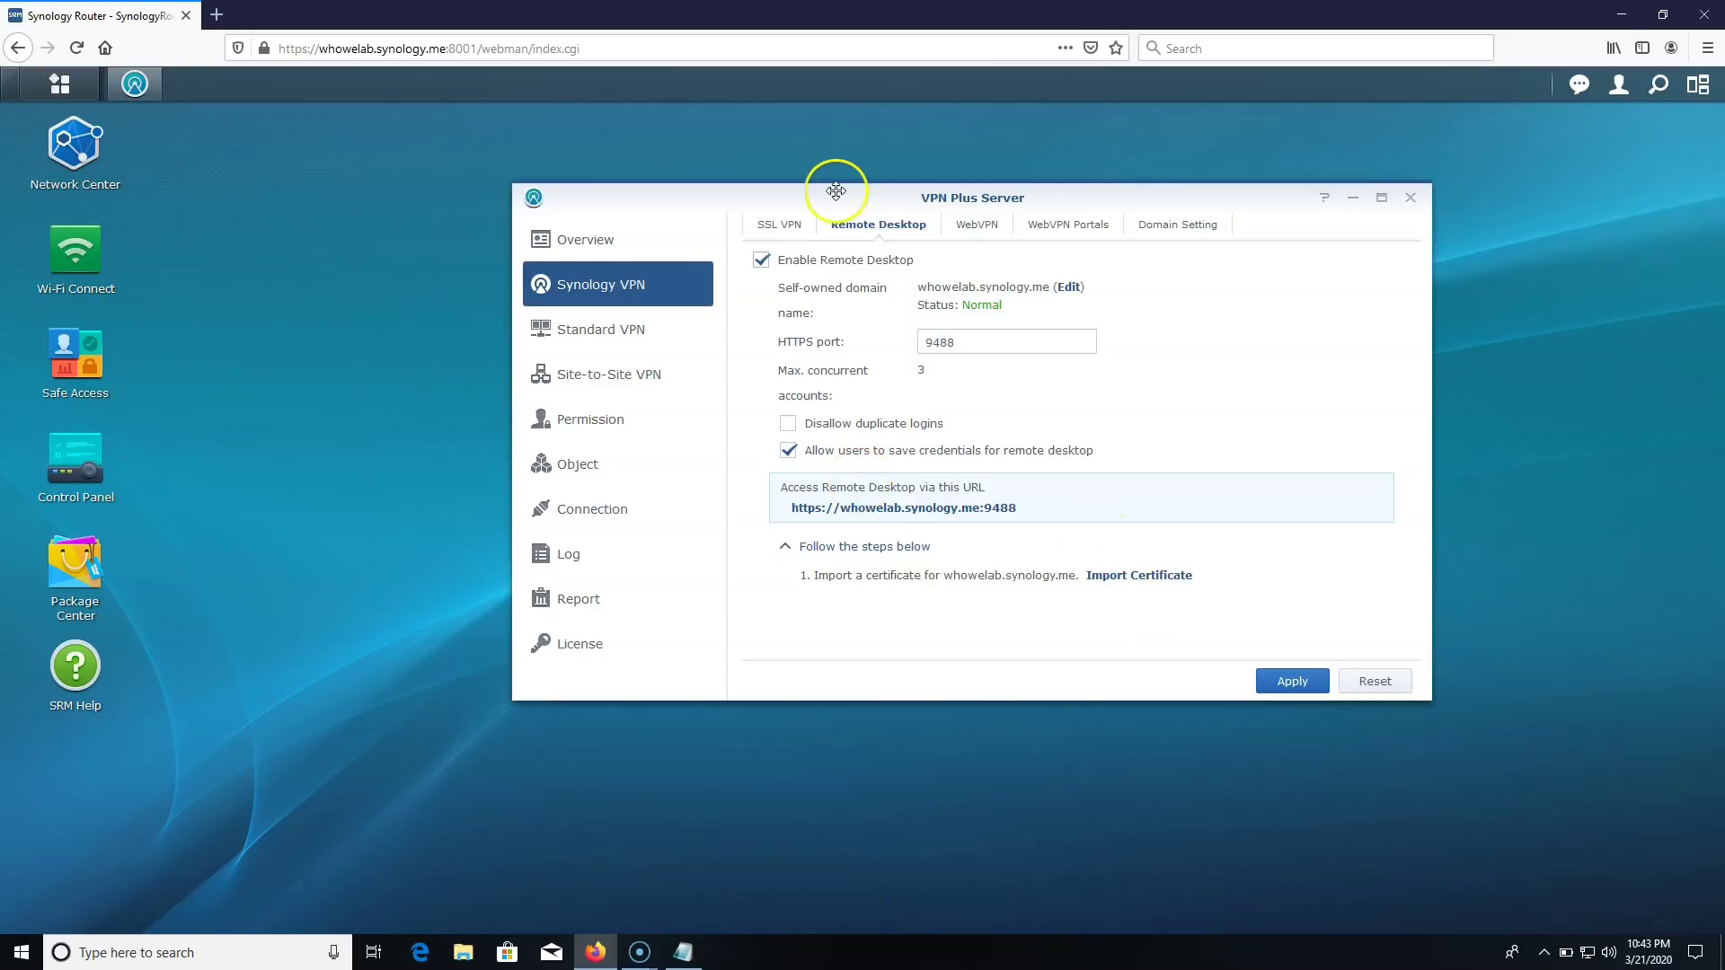
pyautogui.click(796, 226)
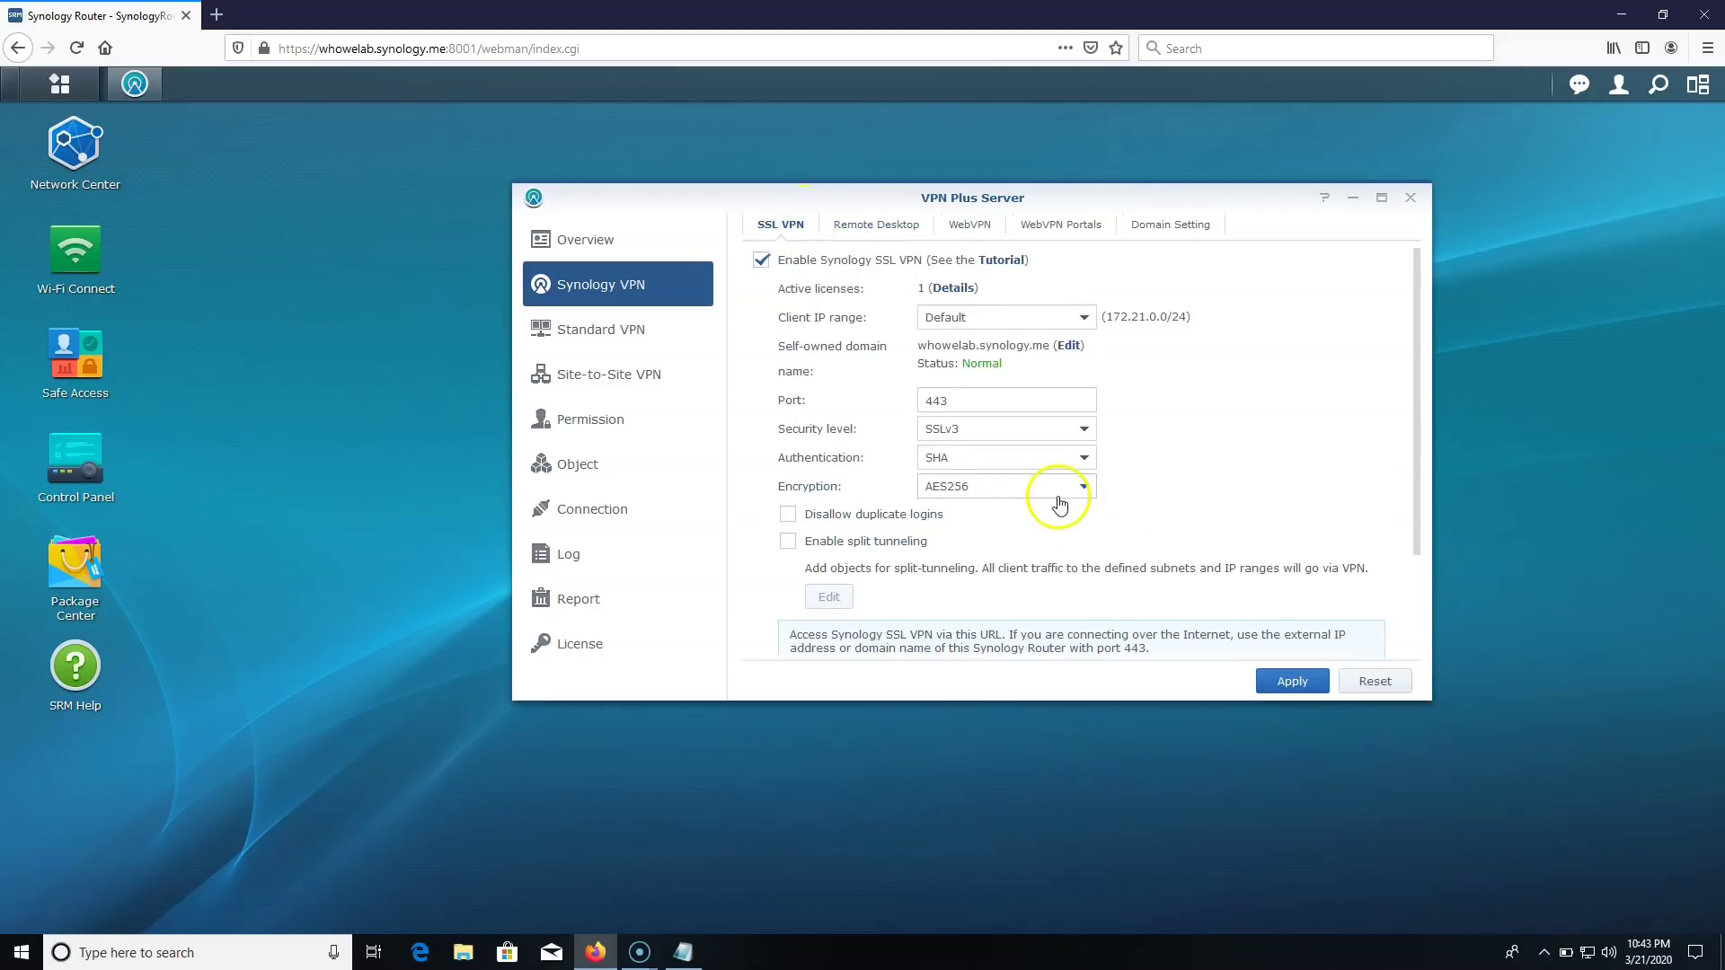
pyautogui.scroll(-1, 1047, 485)
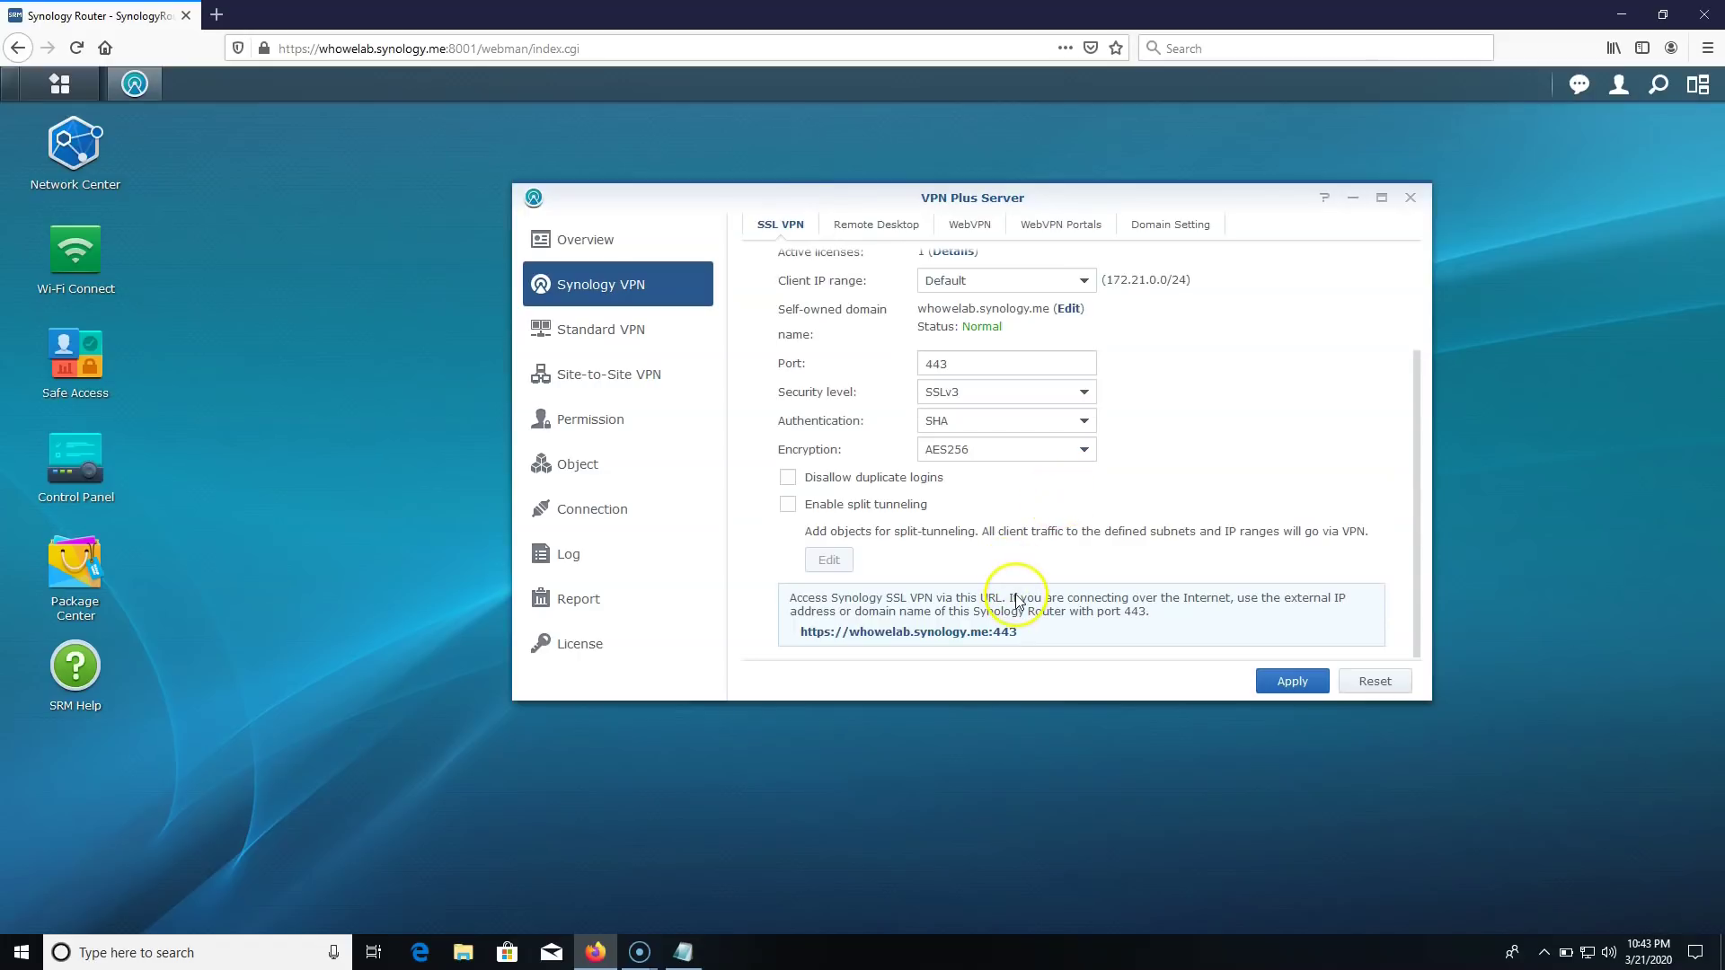
pyautogui.scroll(1, 975, 546)
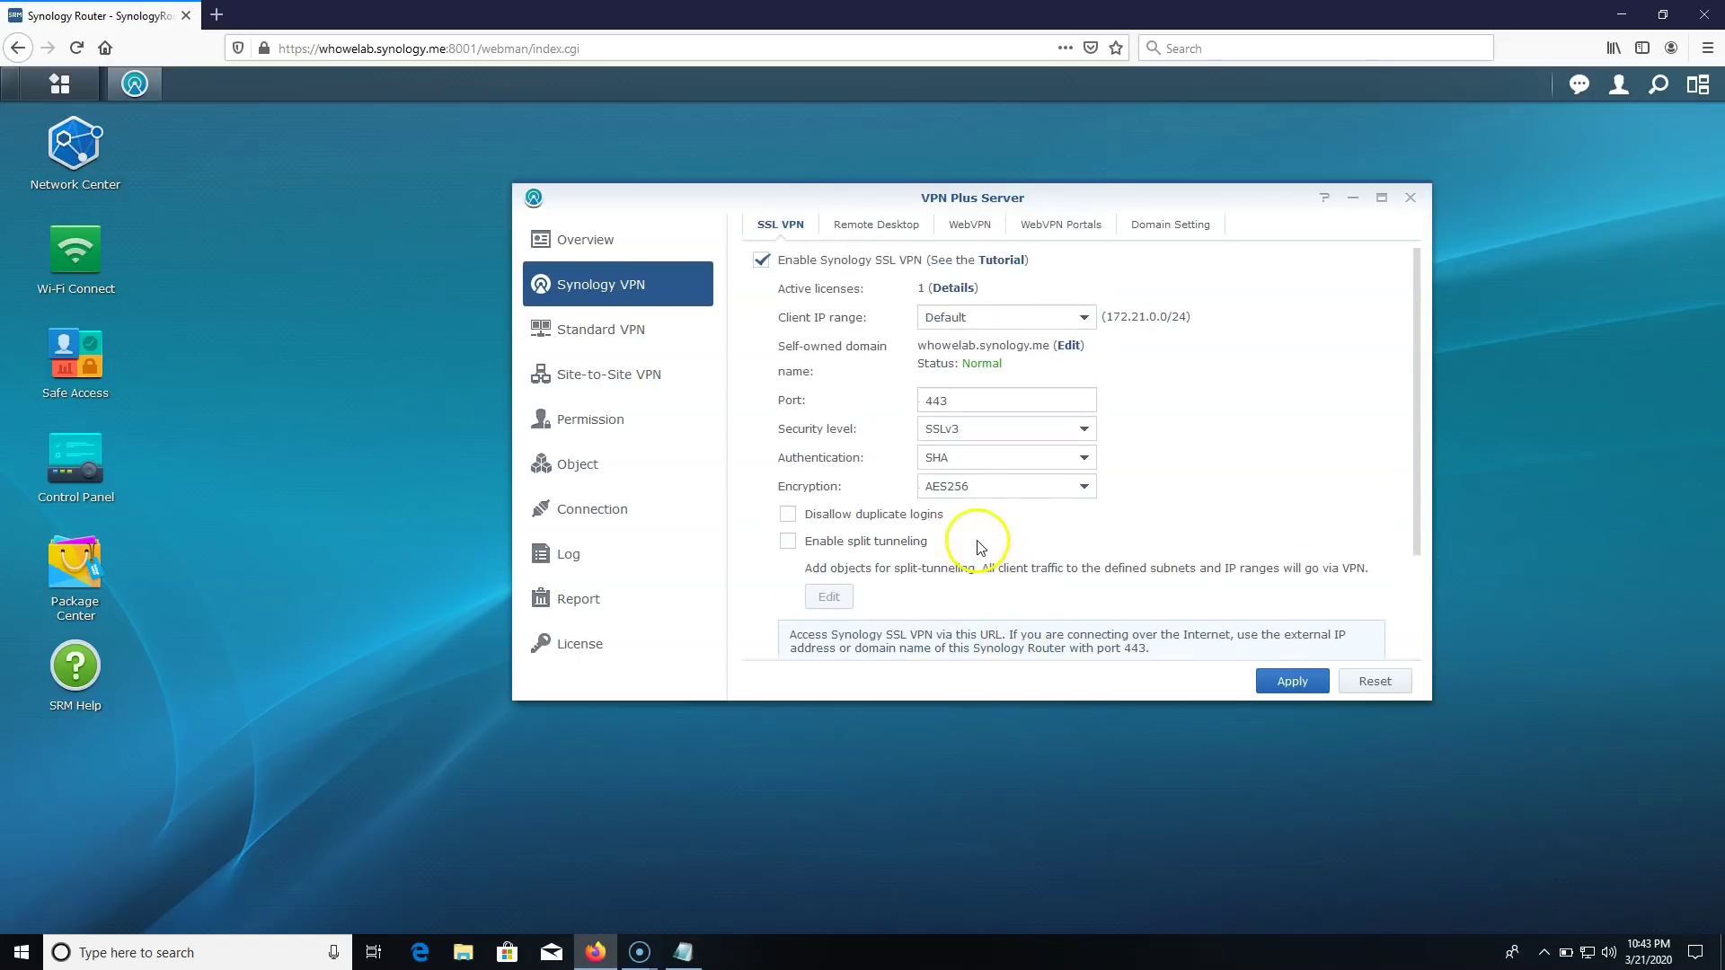
pyautogui.click(875, 227)
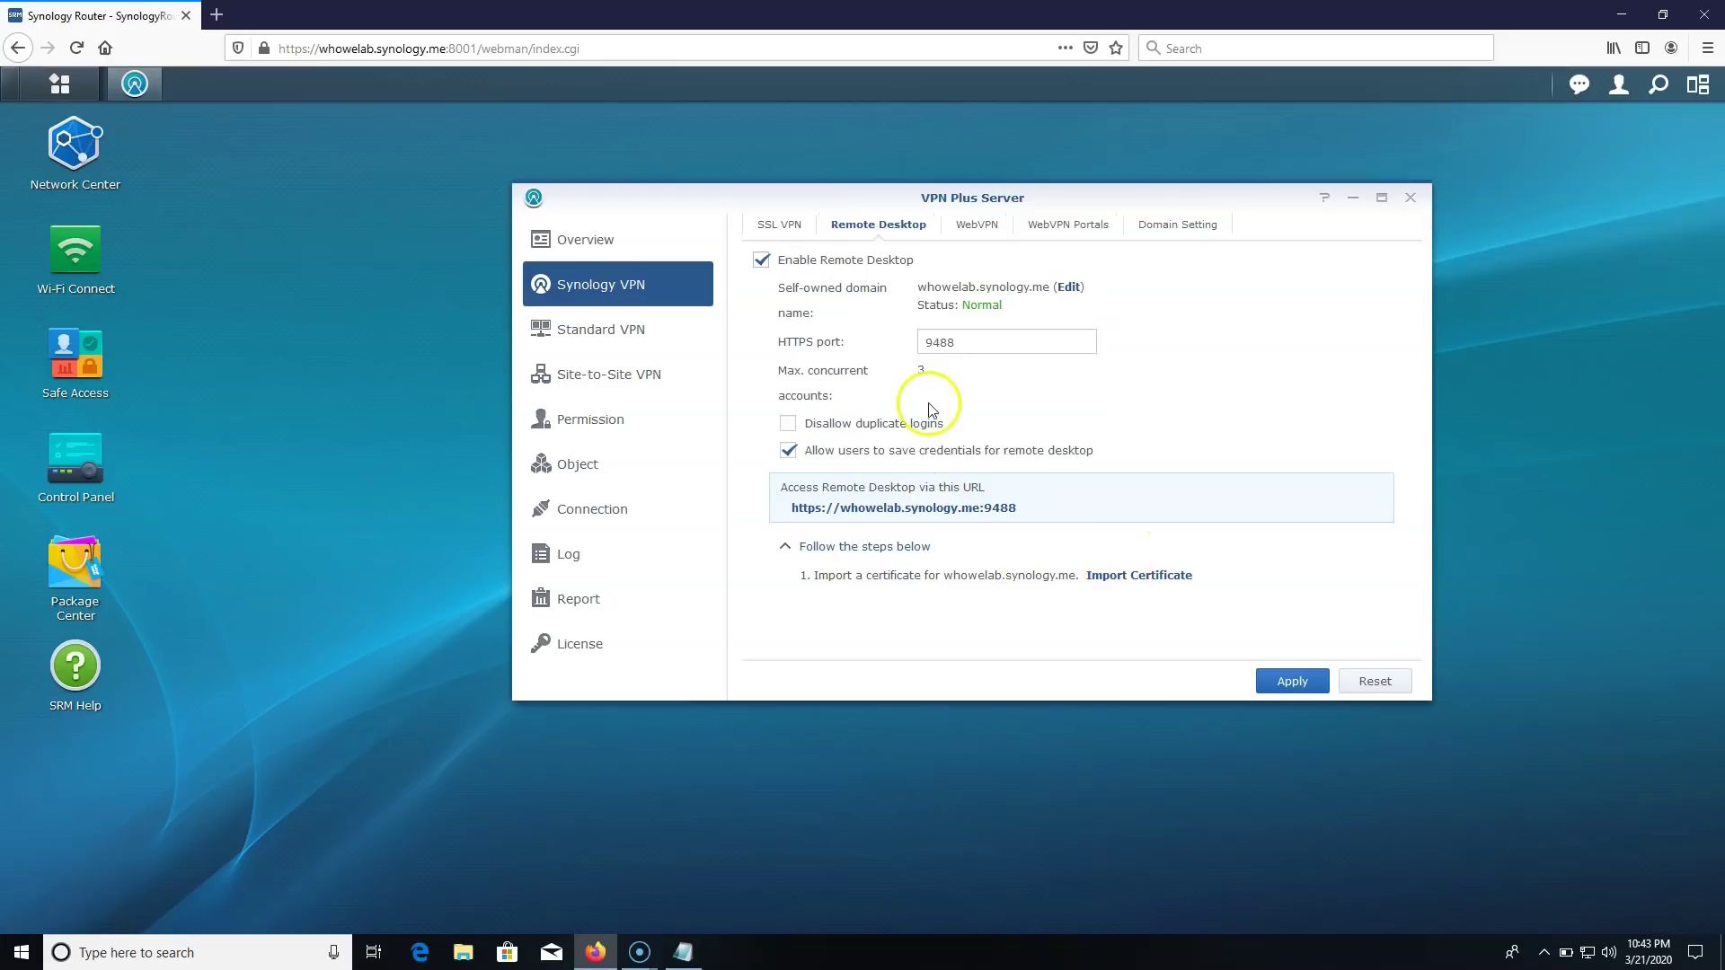
pyautogui.click(973, 226)
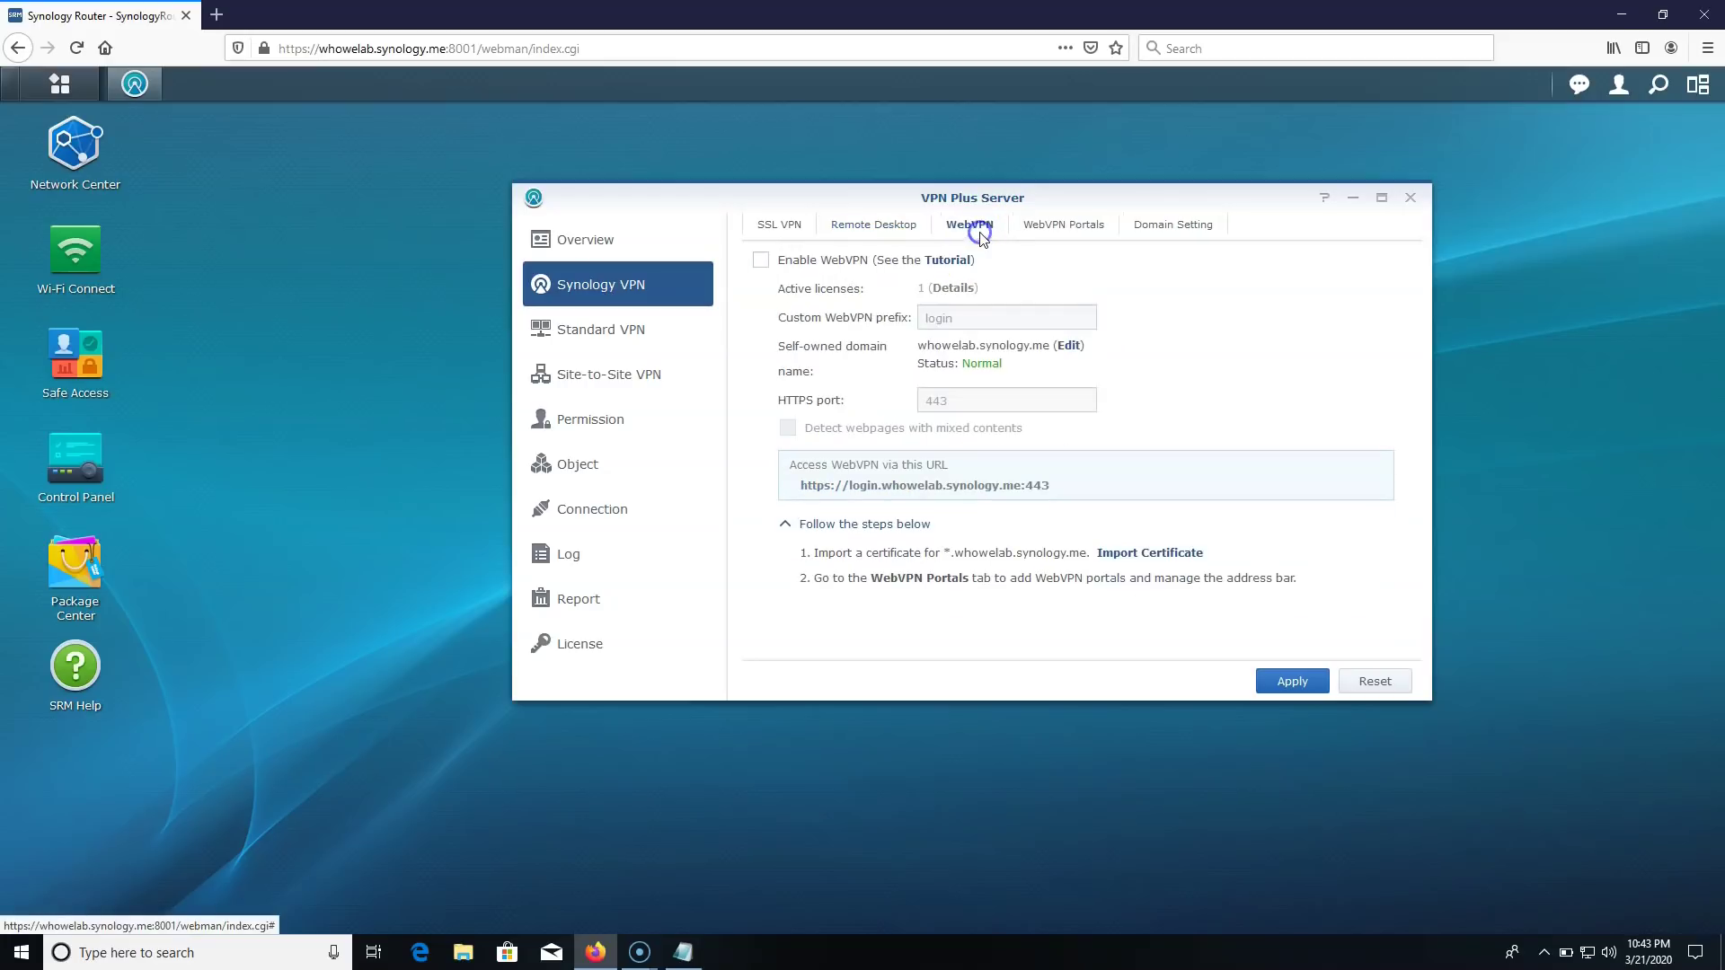
# Check the WebVPN Portals tab and confirm the Synology DDNS domain shows status Normal.
pyautogui.click(760, 261)
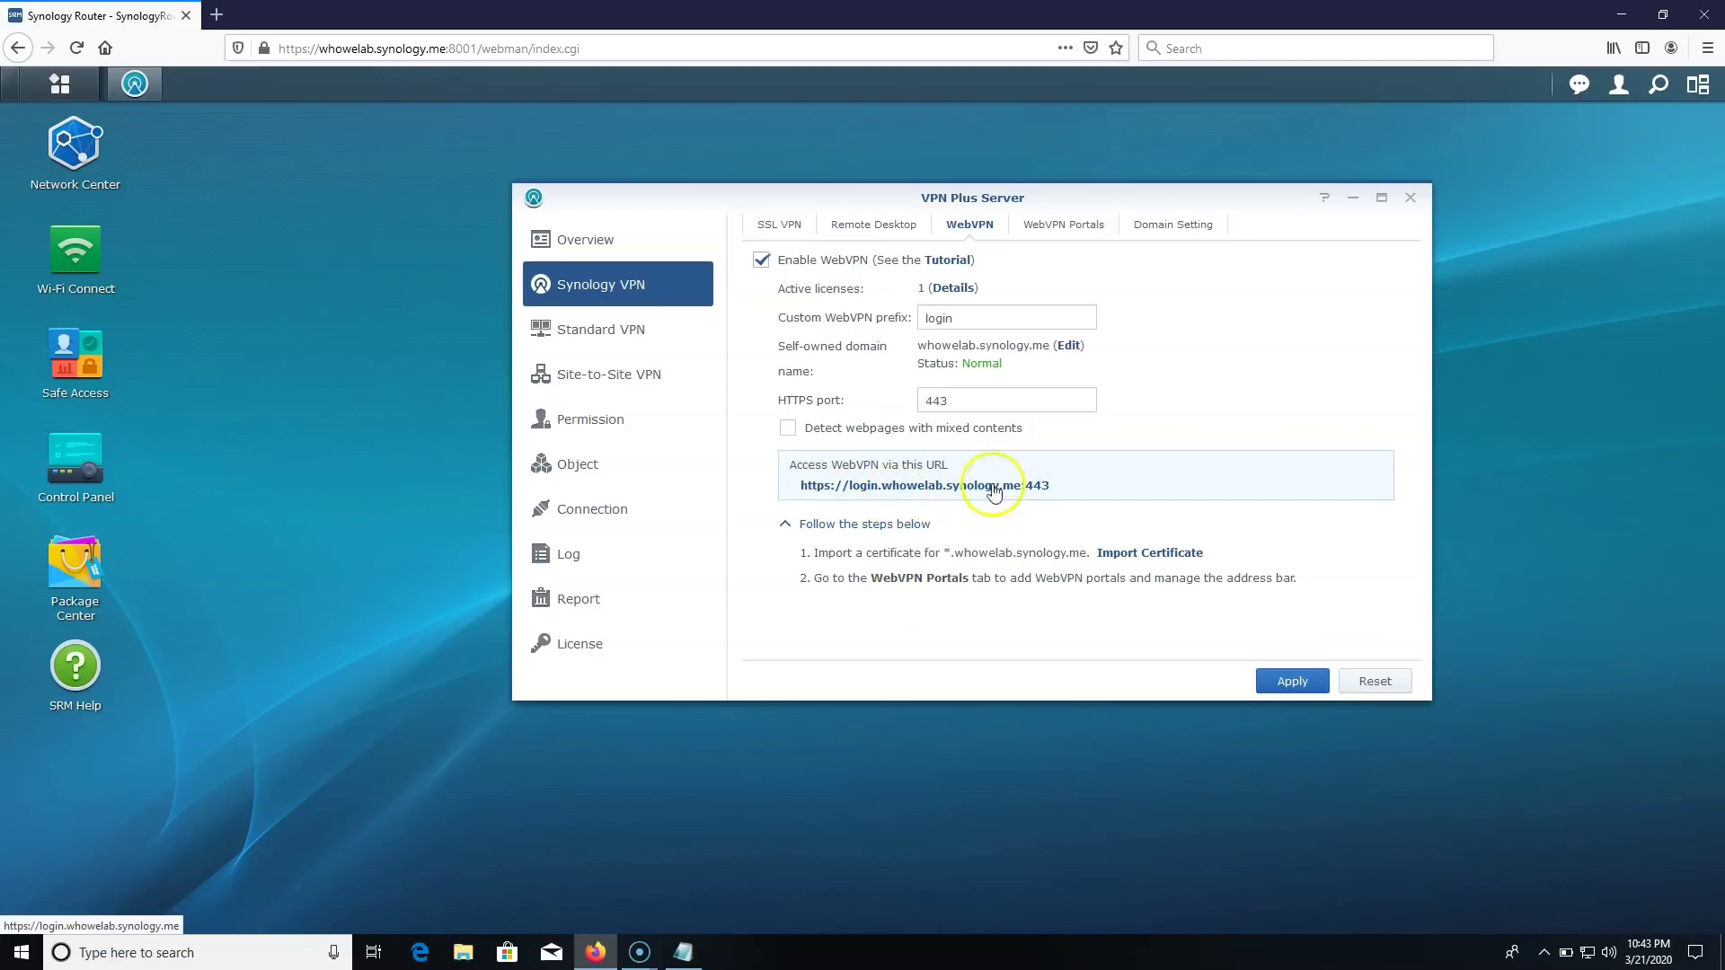
pyautogui.click(761, 260)
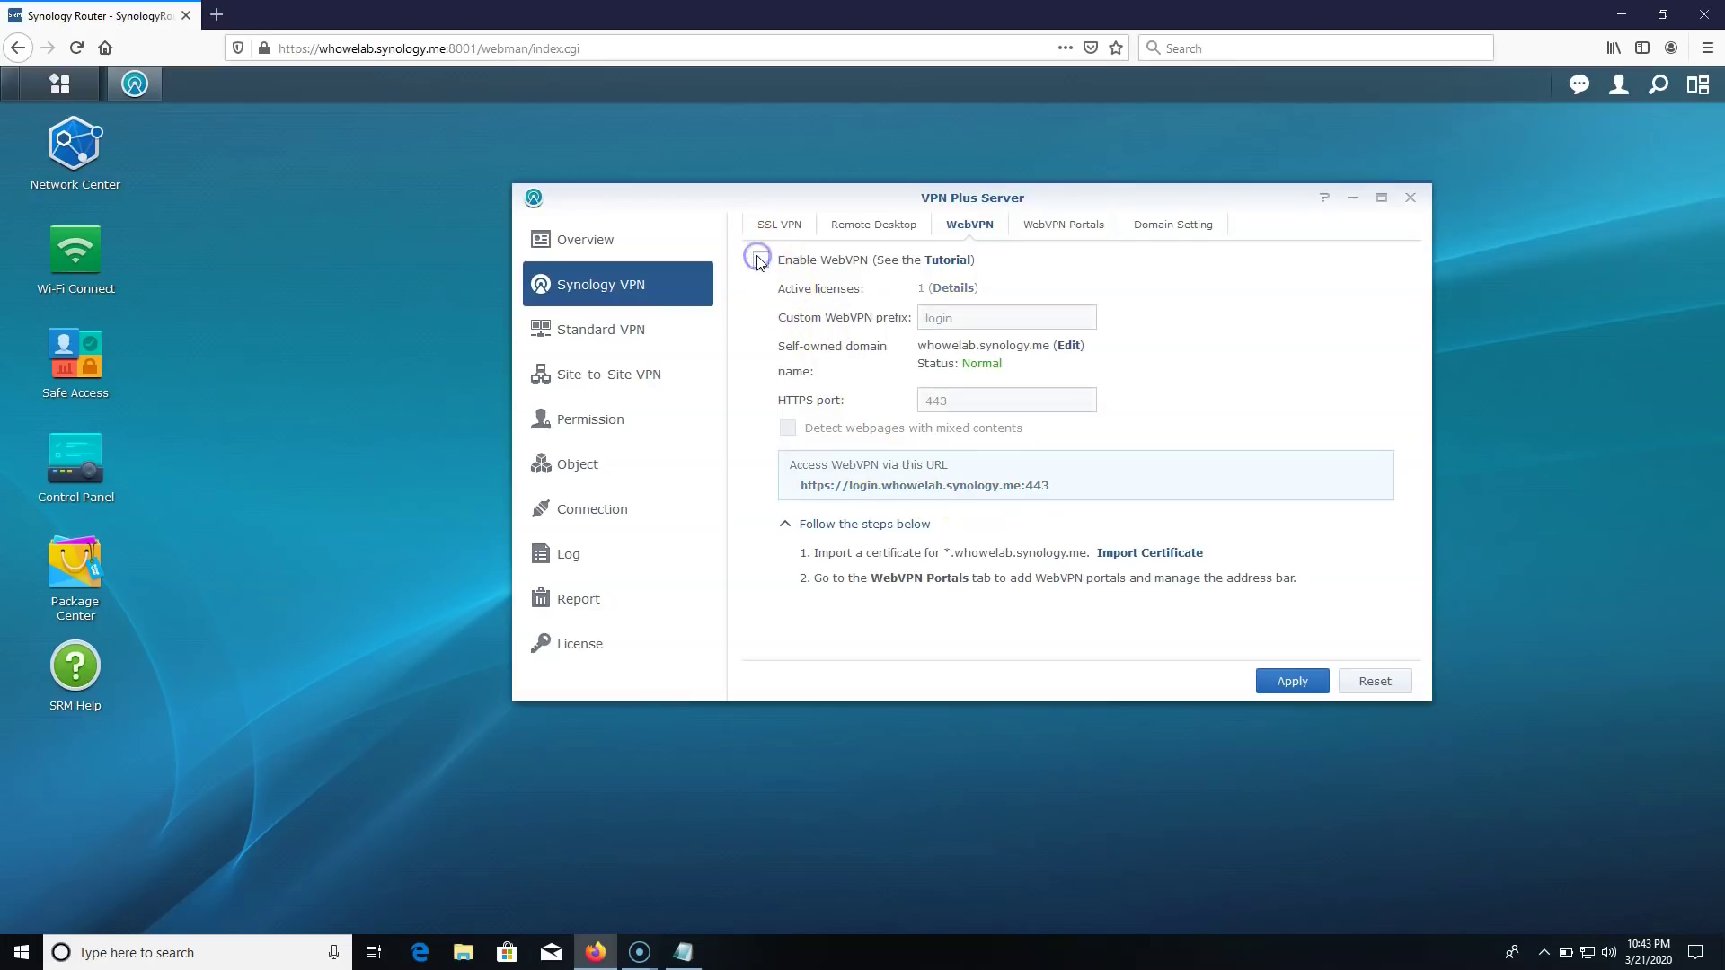
pyautogui.click(761, 259)
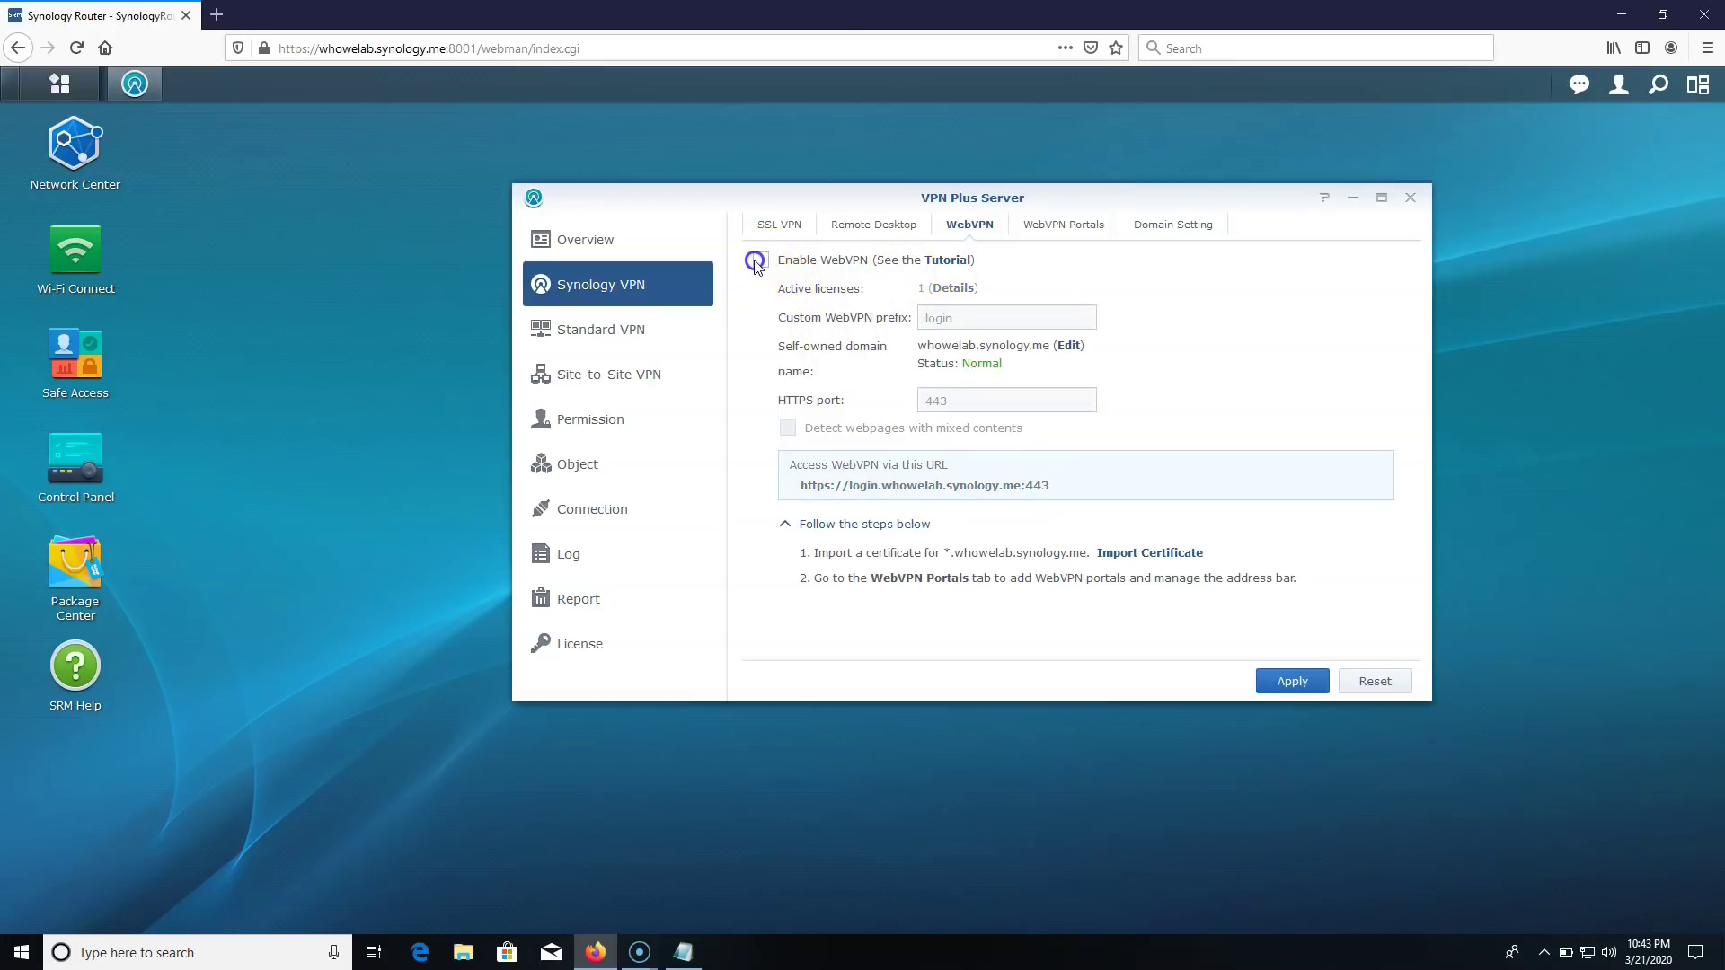
pyautogui.click(1063, 226)
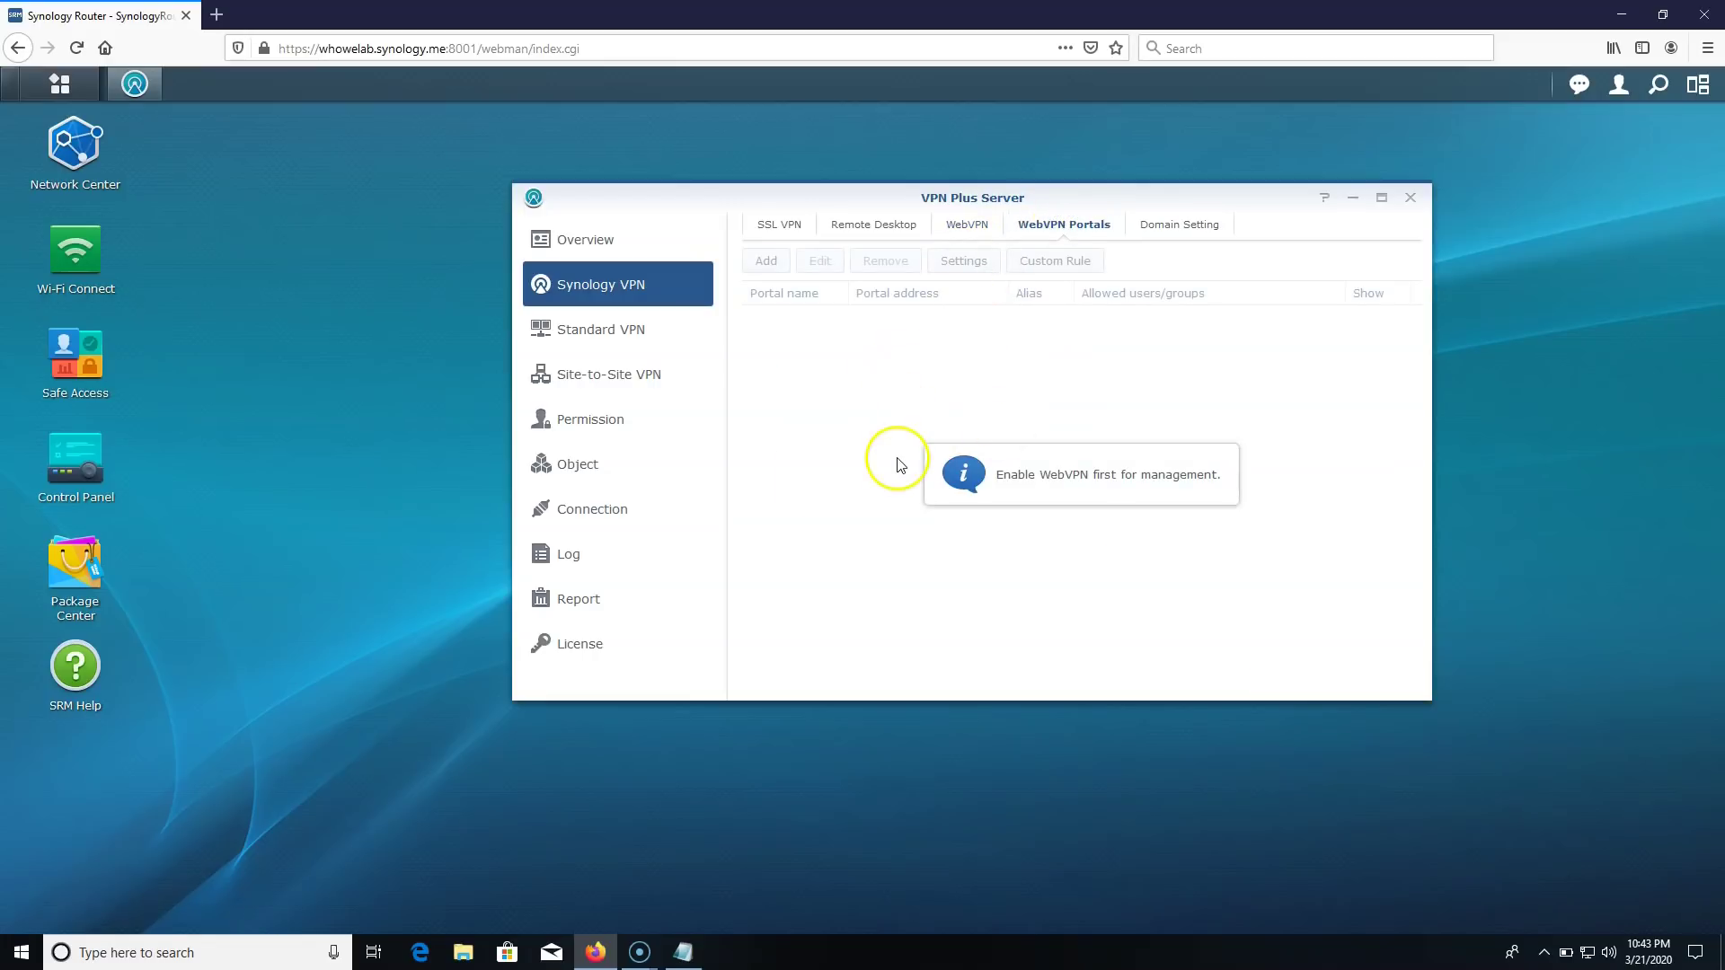
pyautogui.click(1175, 234)
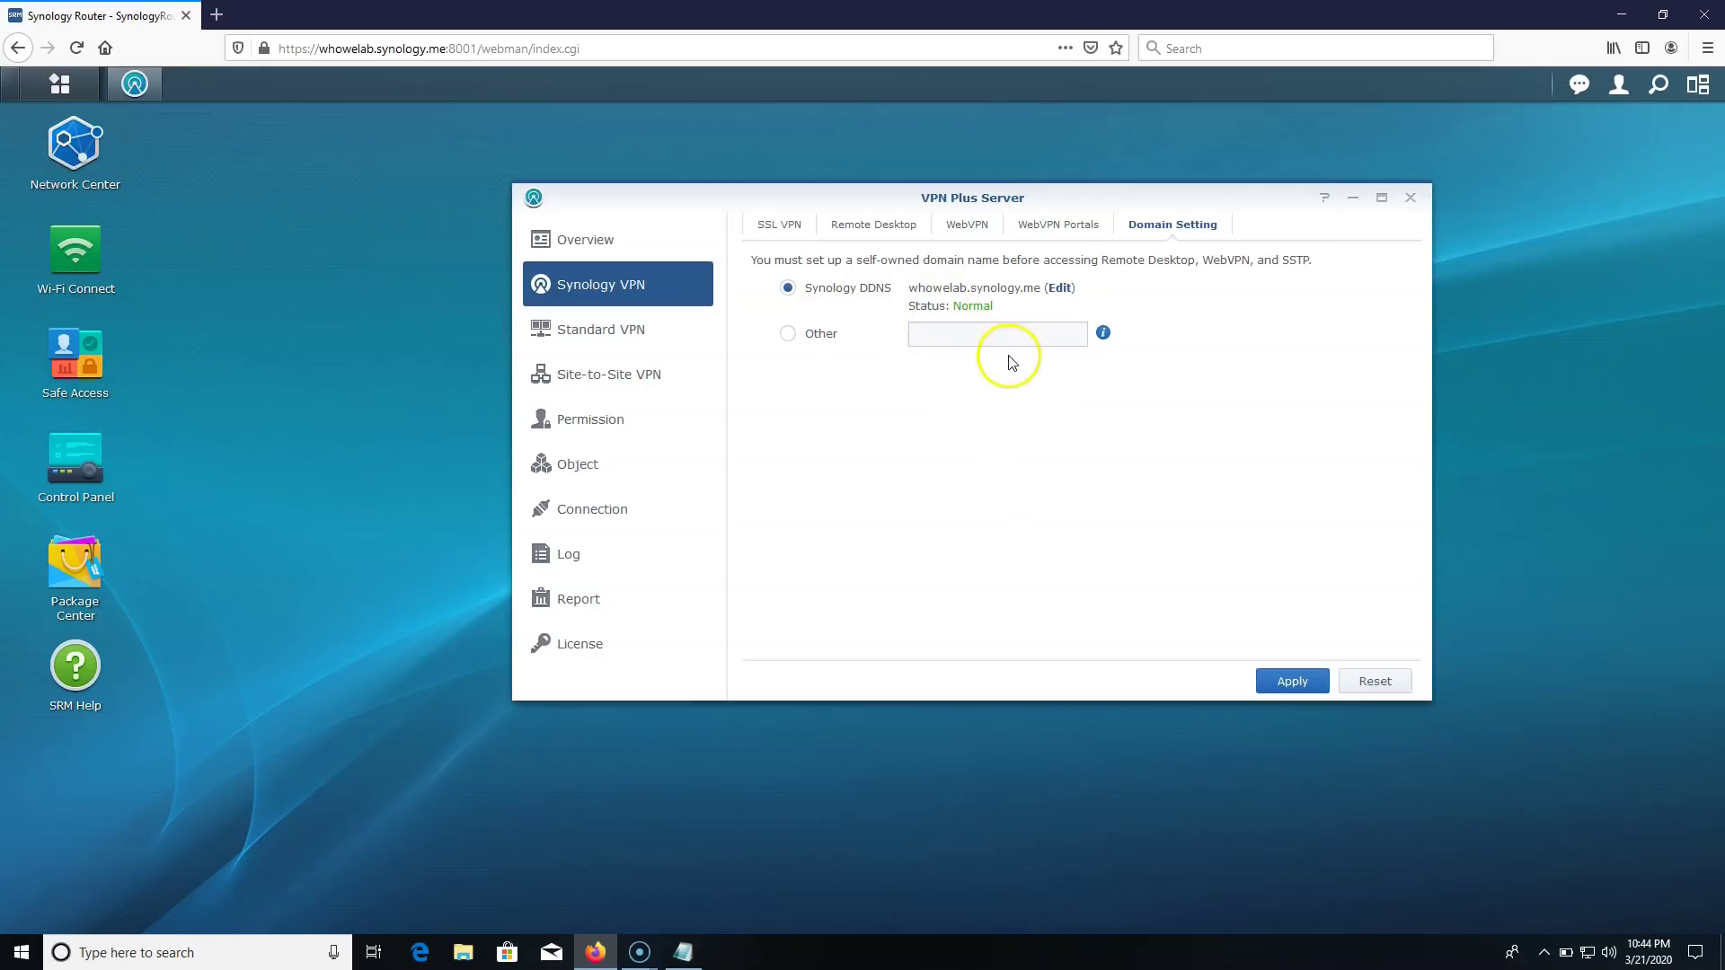
# Enable WebVPN on its own HTTPS port 4443, declining to share port 443 with SSL VPN.
pyautogui.click(1048, 227)
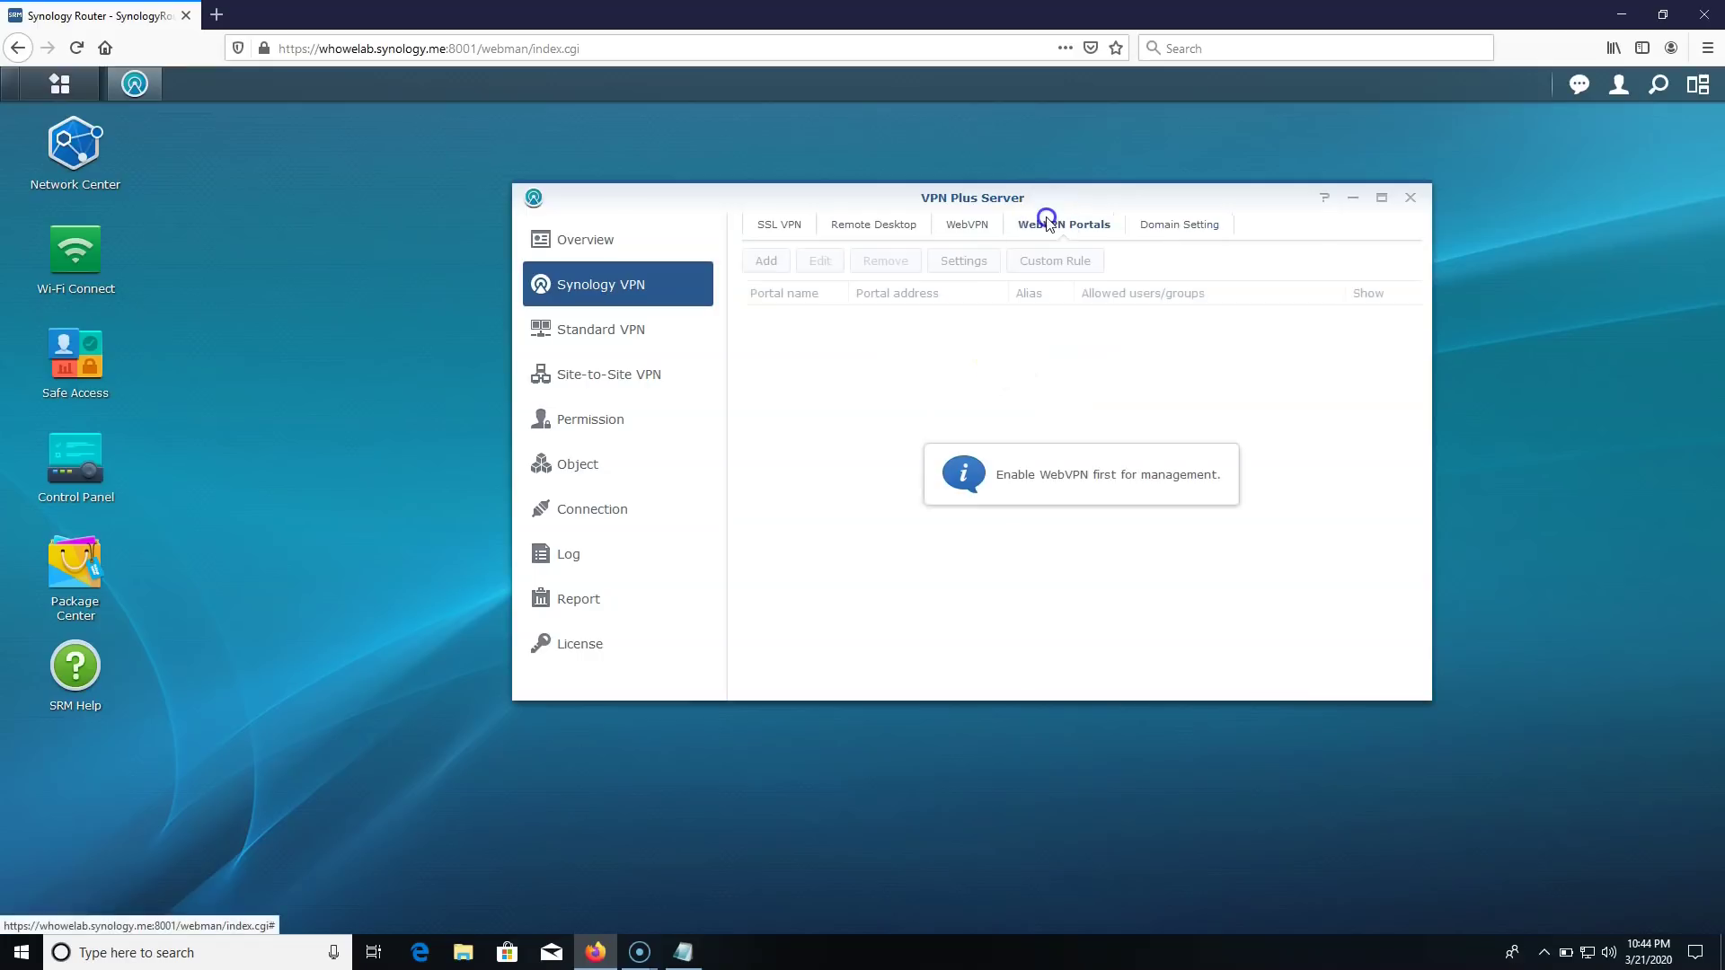
pyautogui.click(988, 226)
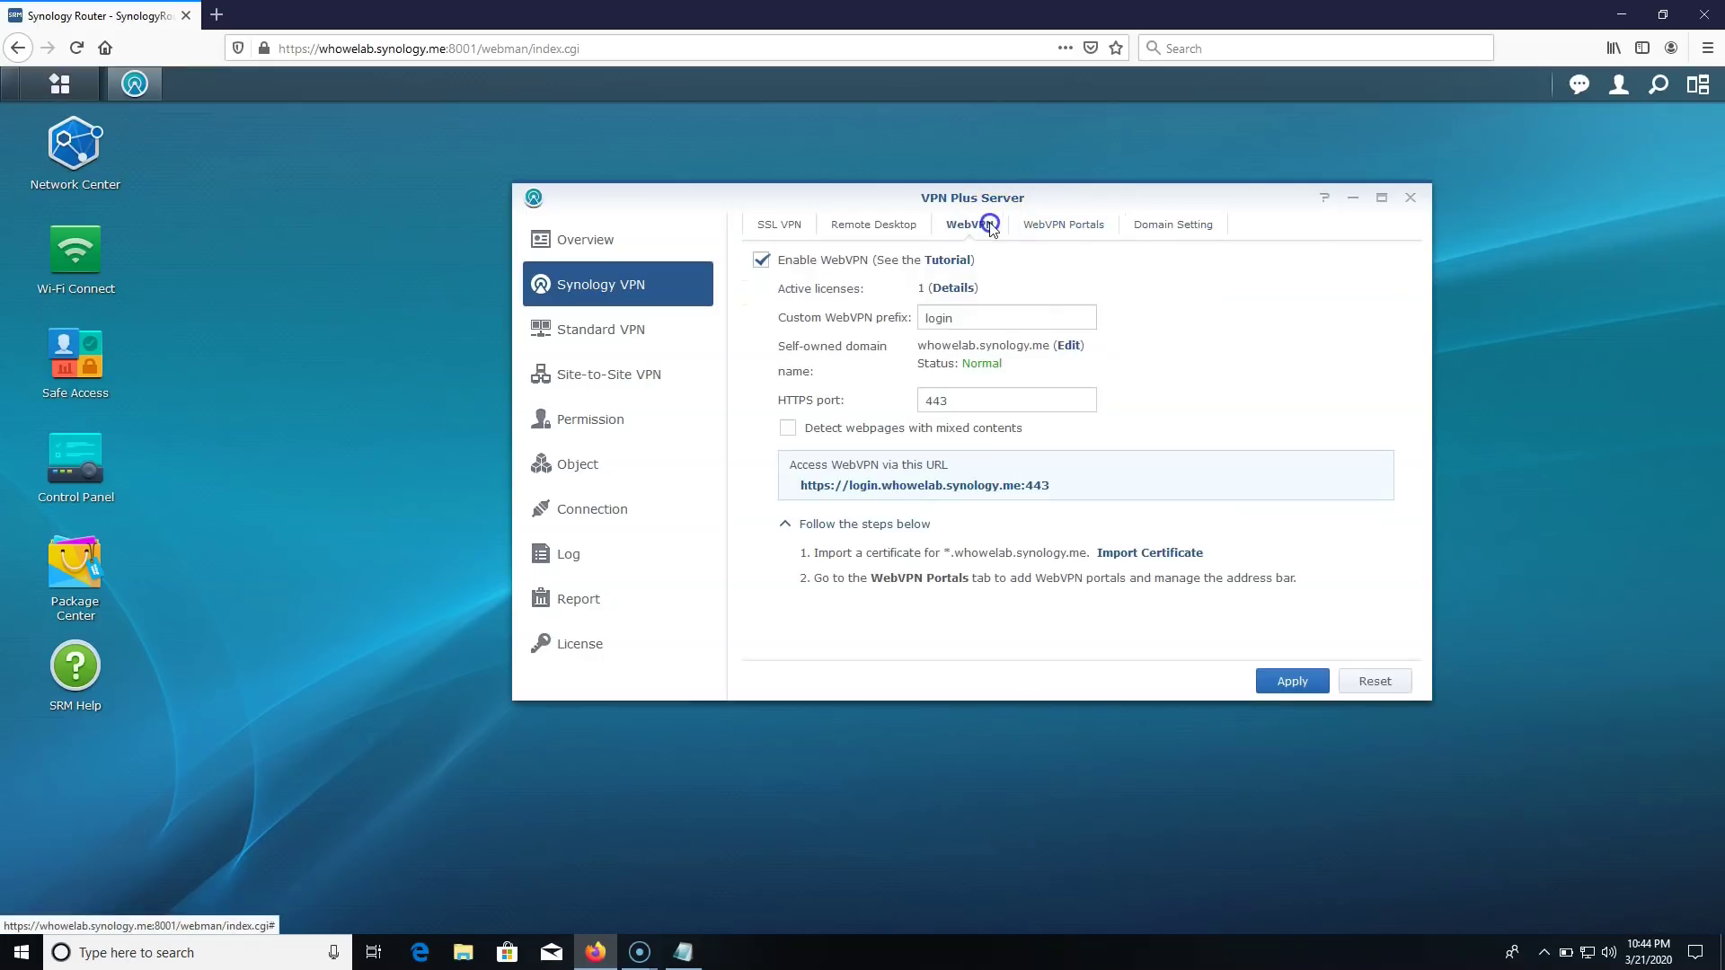
pyautogui.click(1282, 686)
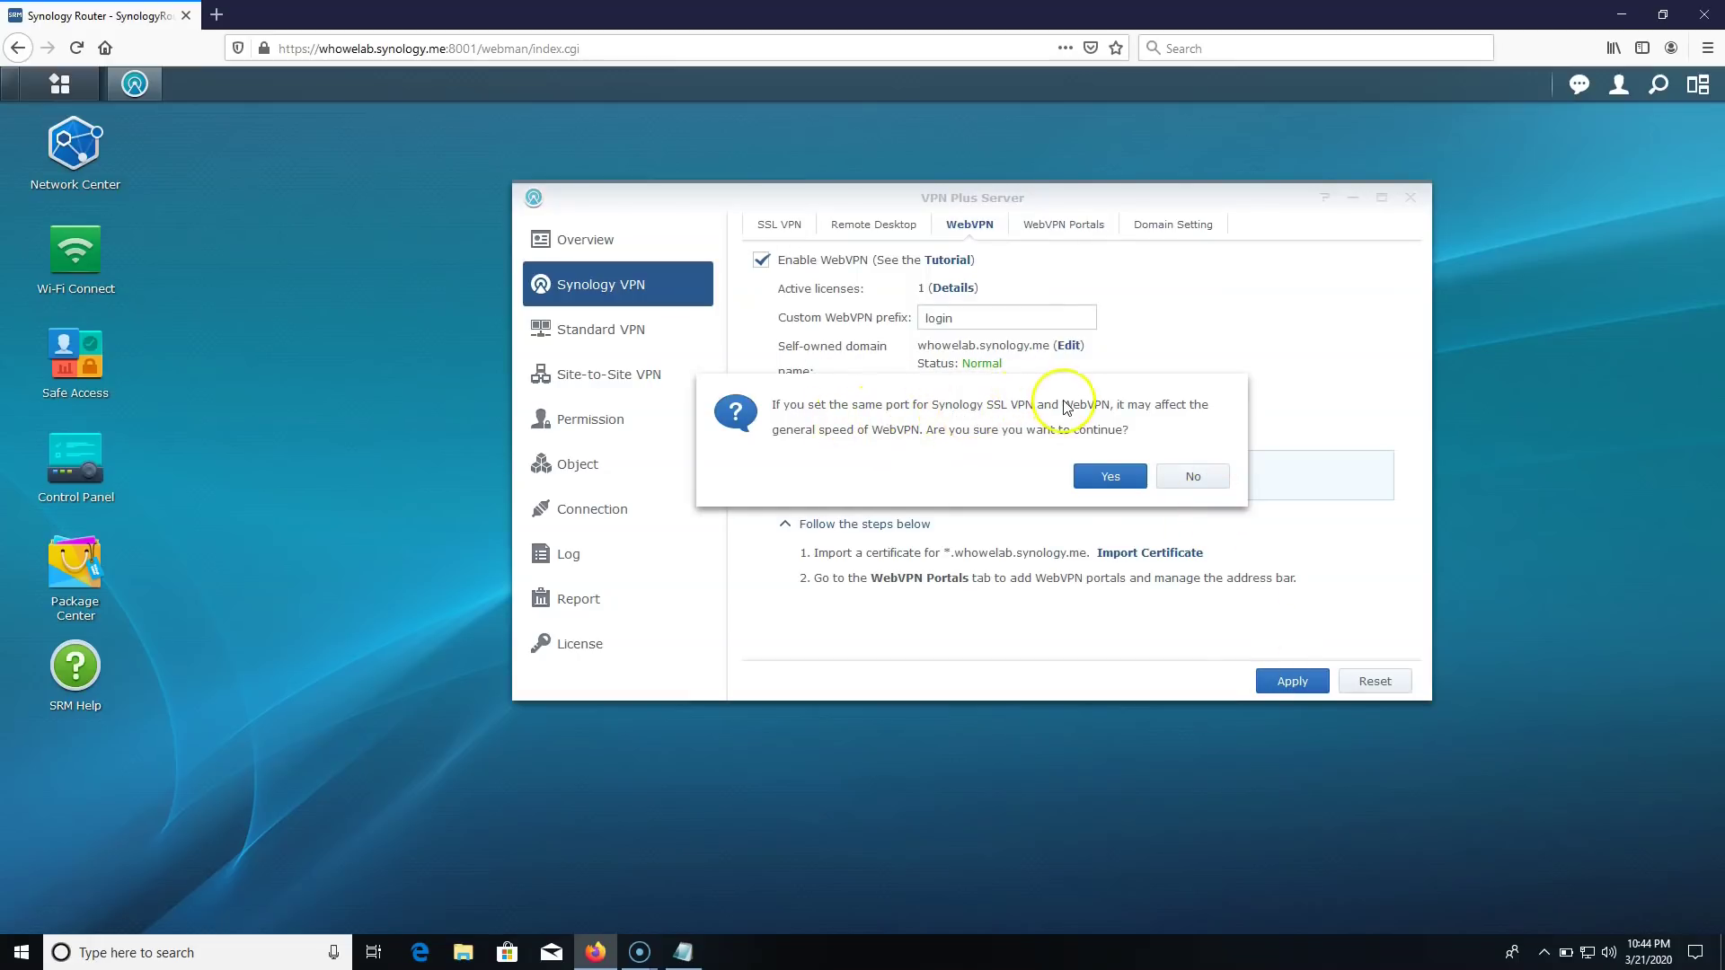
pyautogui.click(1178, 477)
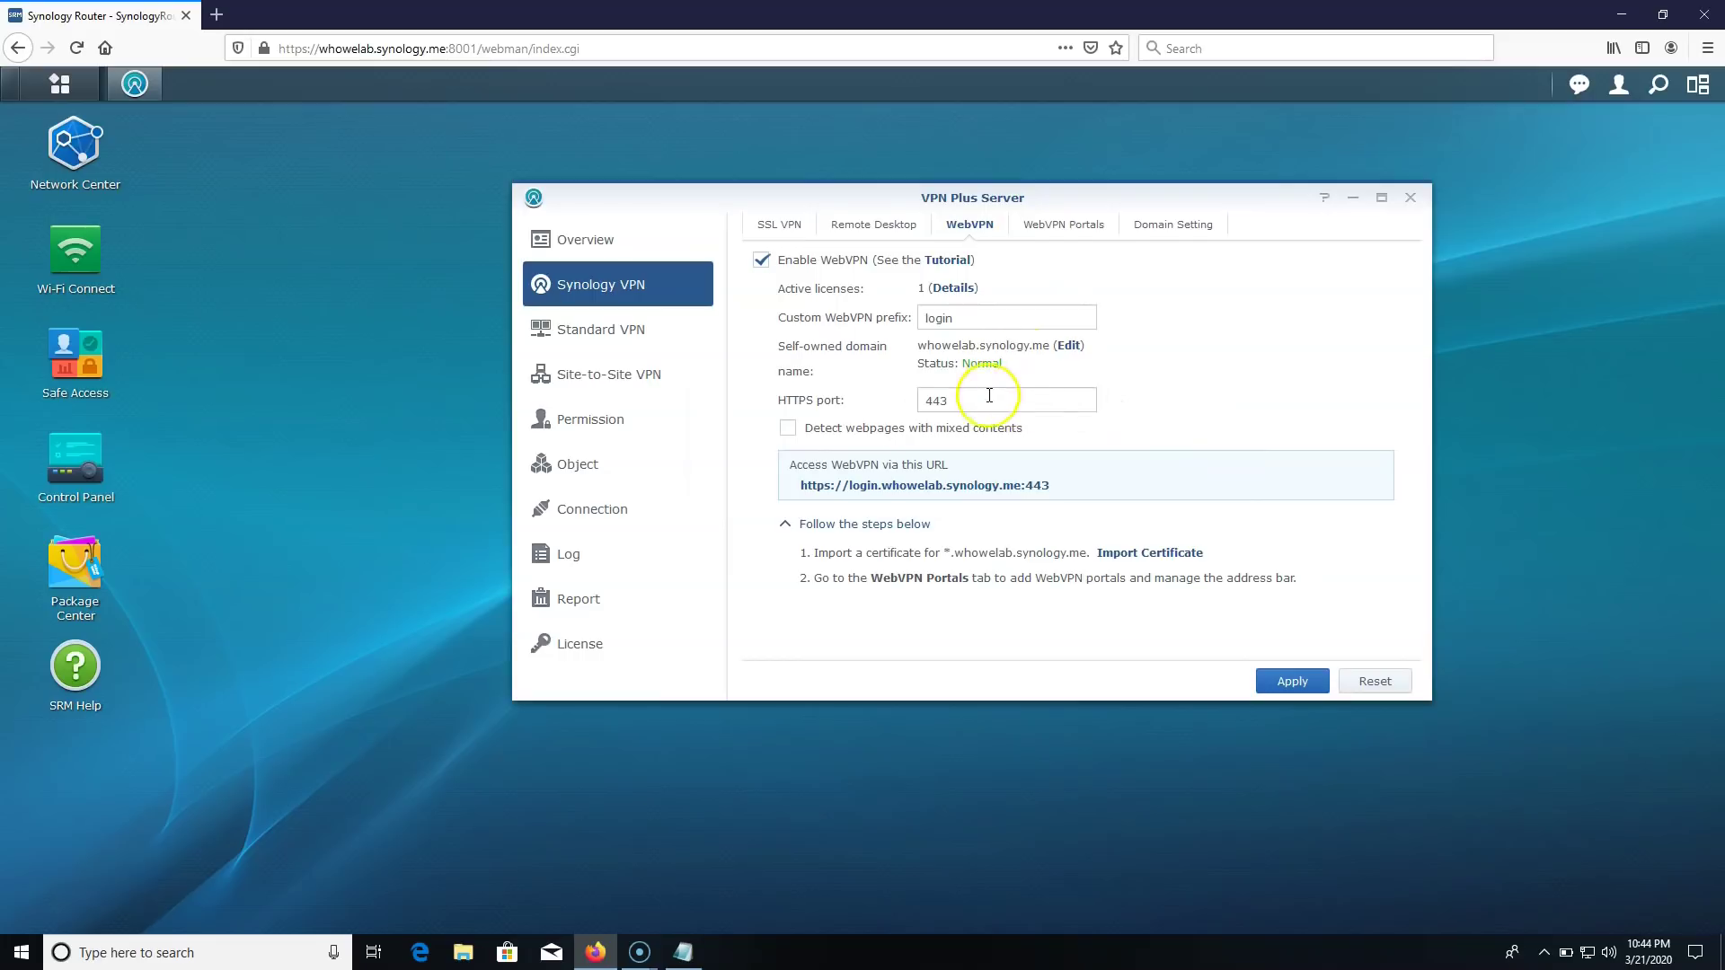
pyautogui.click(936, 401)
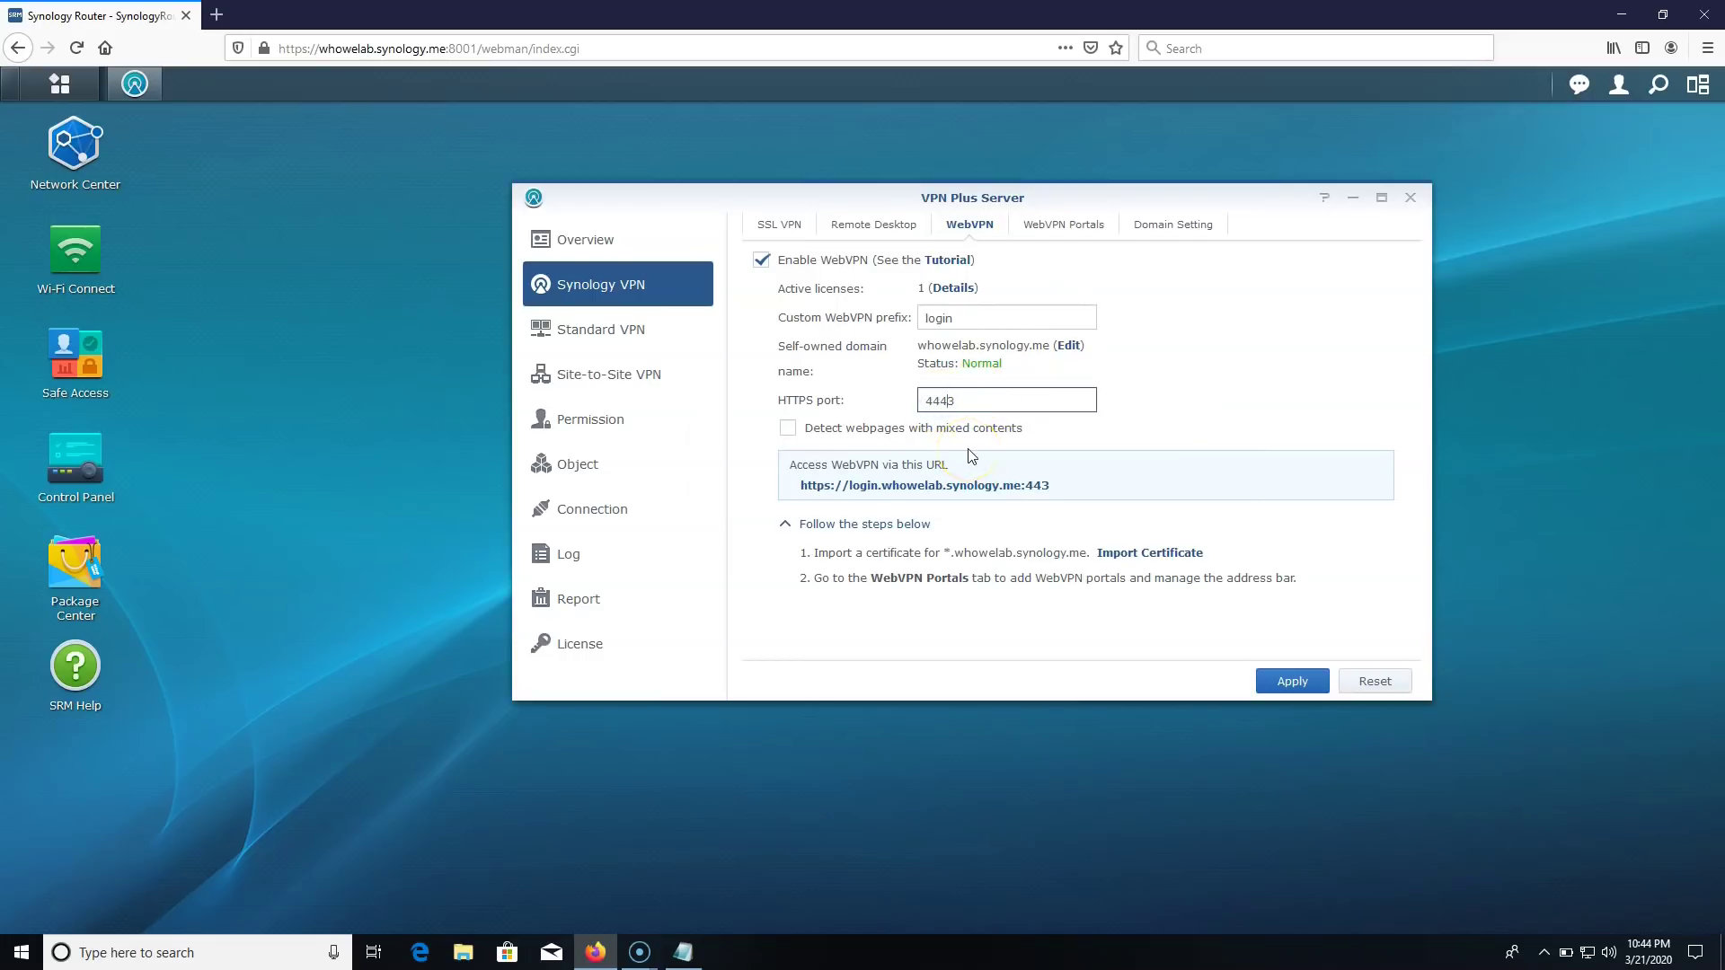
pyautogui.click(1286, 683)
# Go to the empty WebVPN Portals list and start adding a new portal.
pyautogui.click(1049, 232)
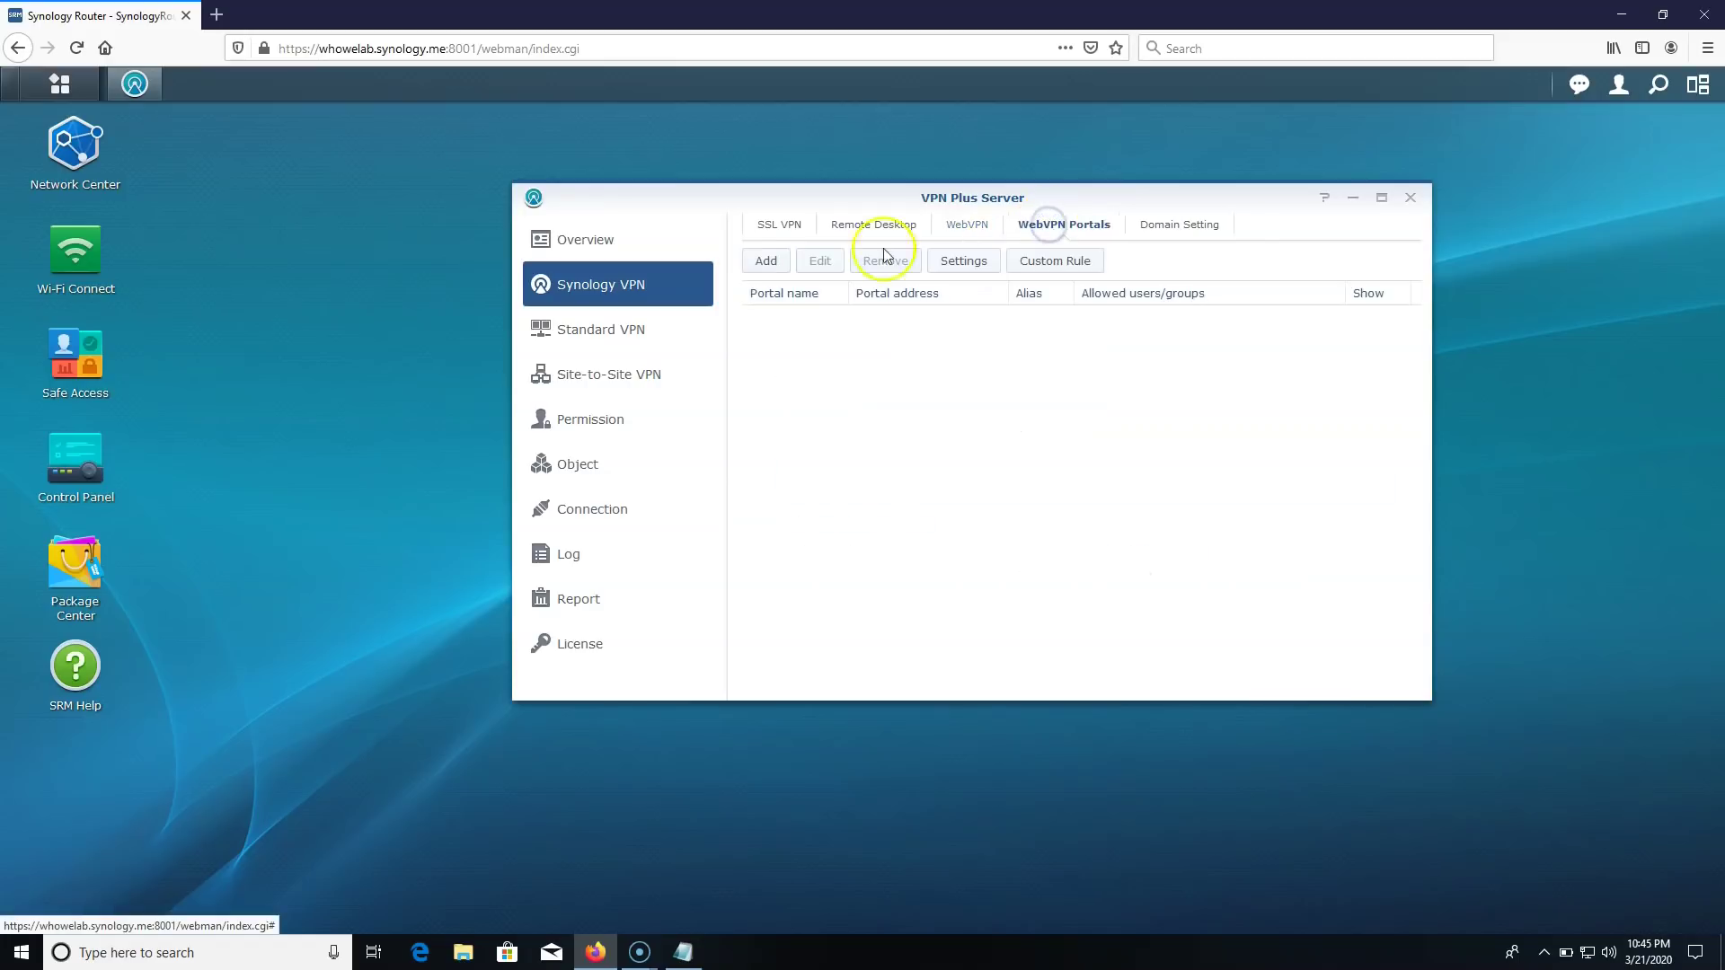
pyautogui.click(766, 261)
# Try out the Add Portal fields and custom alias option, then cancel the unfinished portal.
pyautogui.click(913, 354)
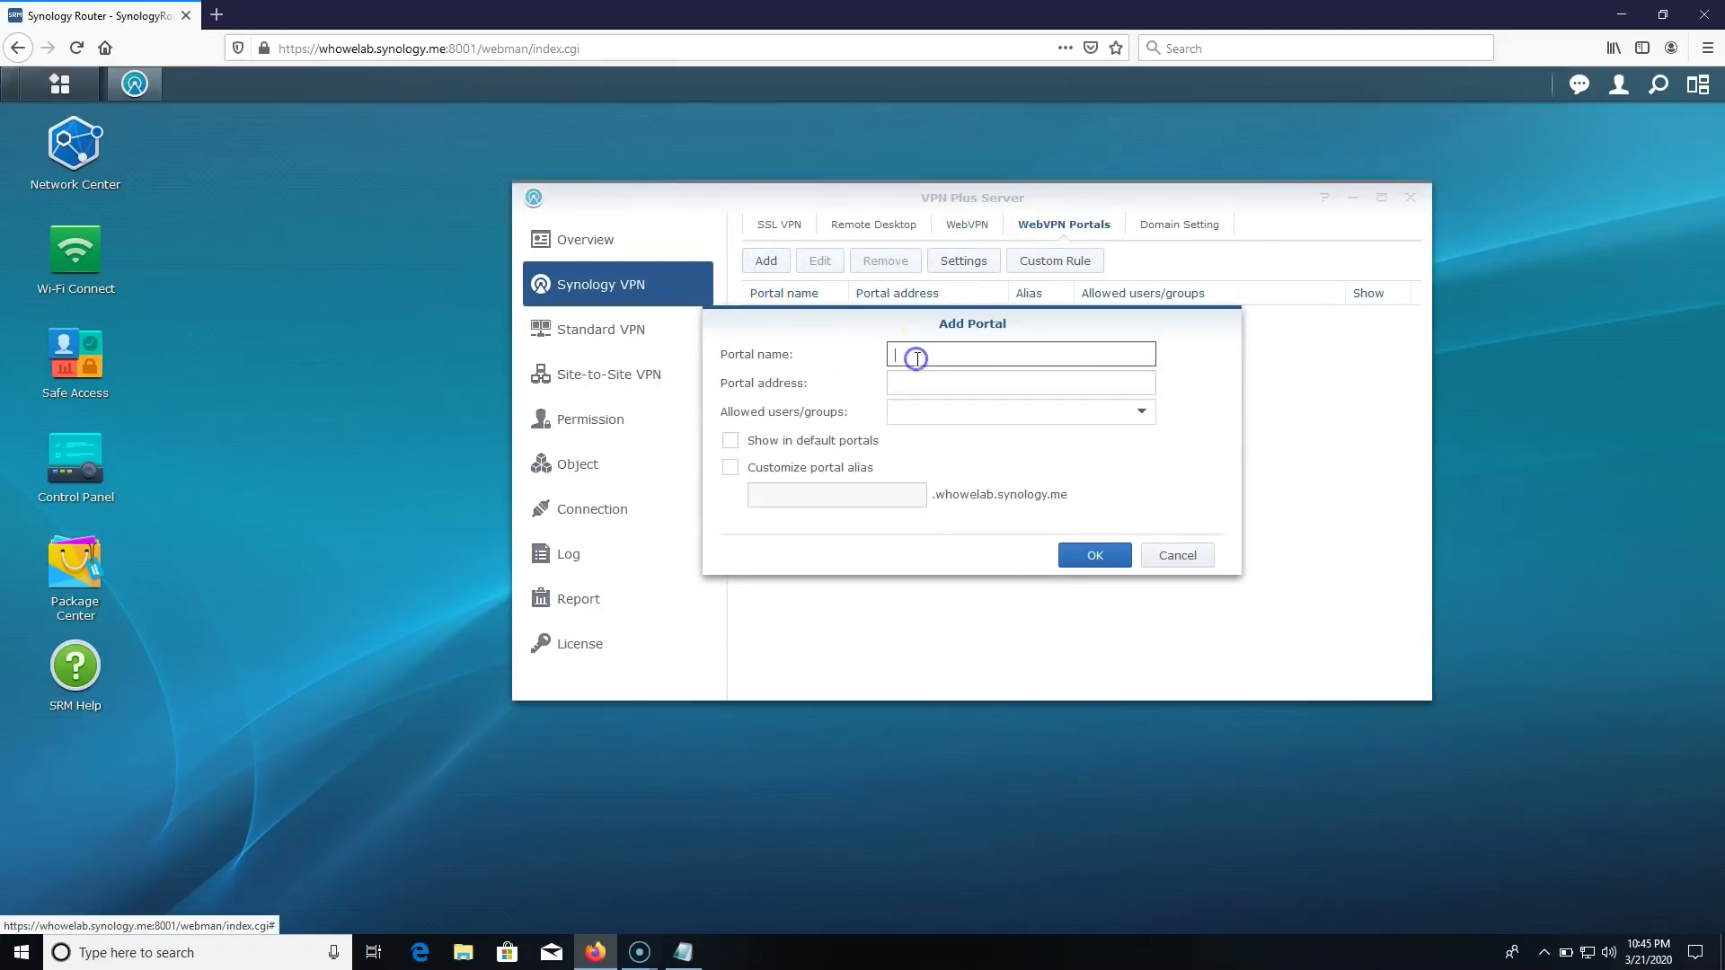
pyautogui.click(923, 382)
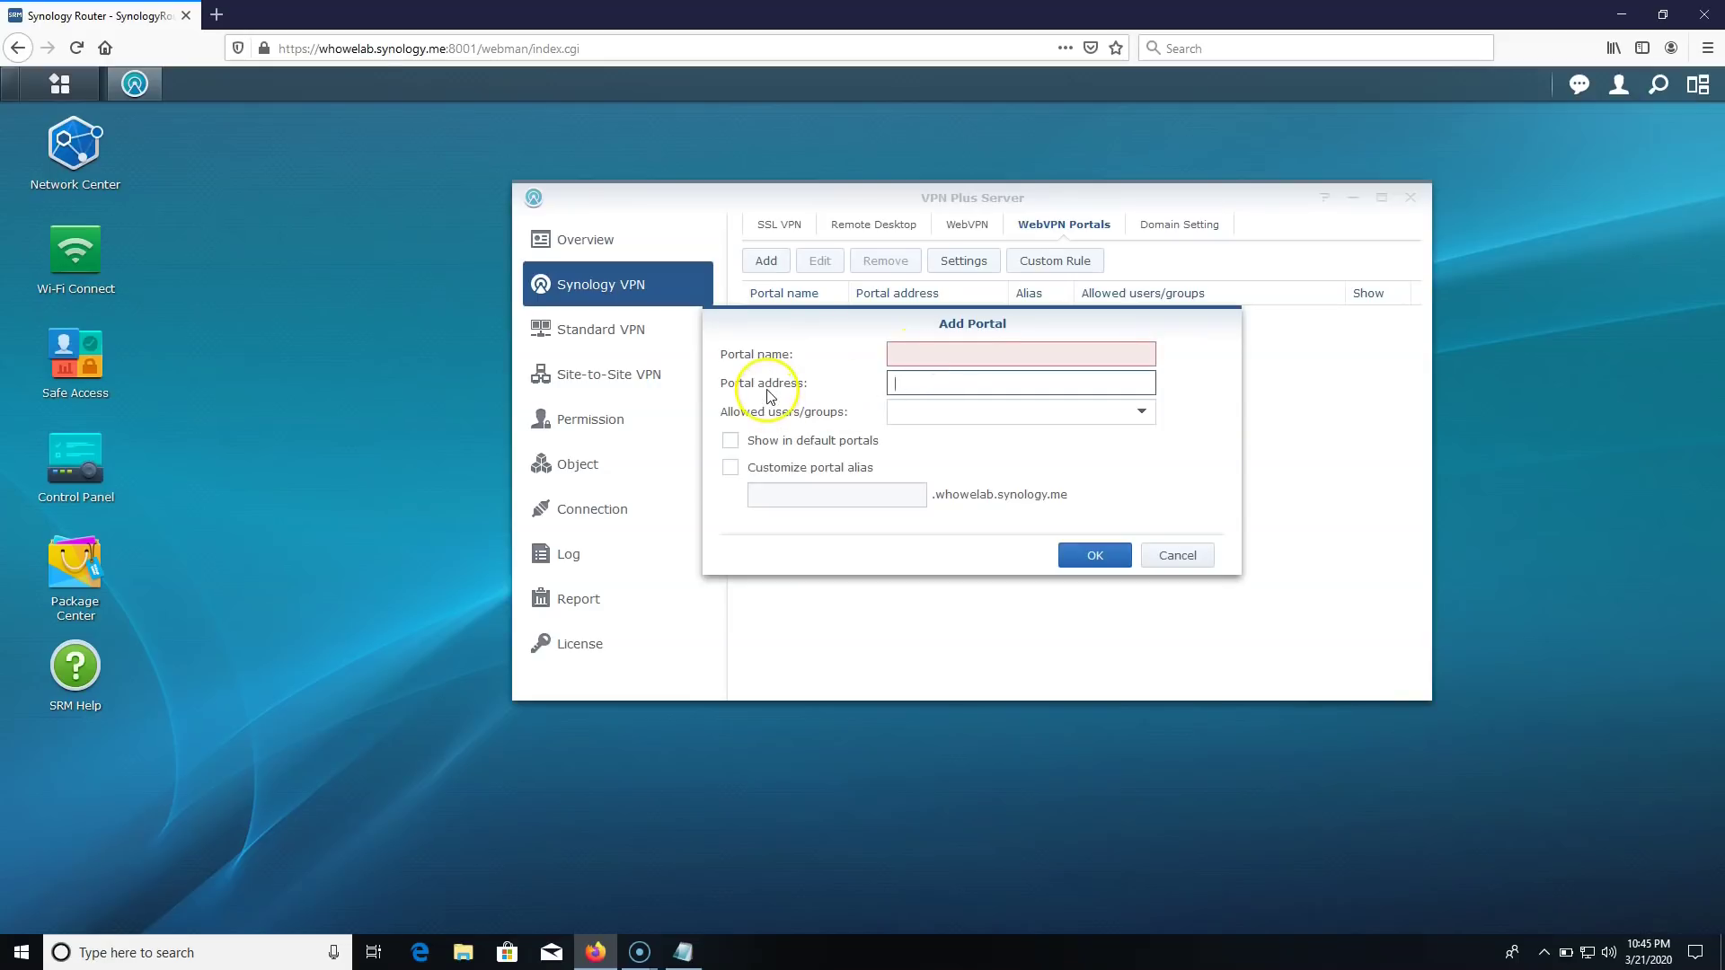
pyautogui.click(932, 409)
pyautogui.click(797, 441)
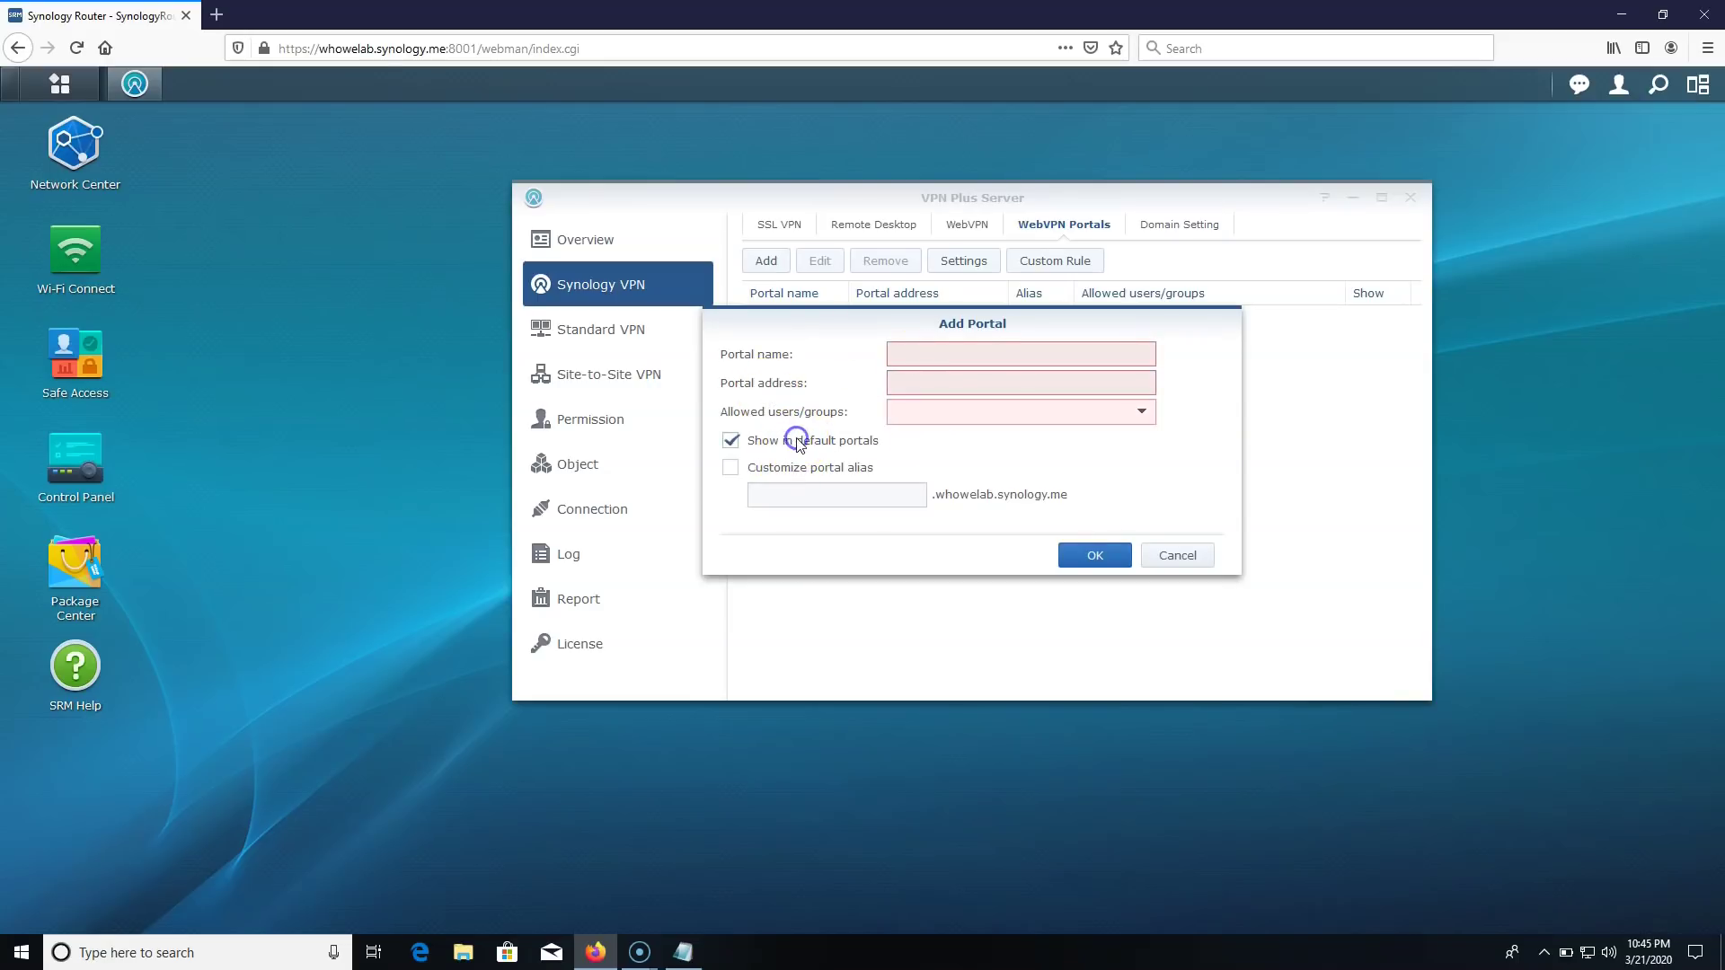
pyautogui.click(841, 474)
pyautogui.click(815, 468)
pyautogui.click(1165, 557)
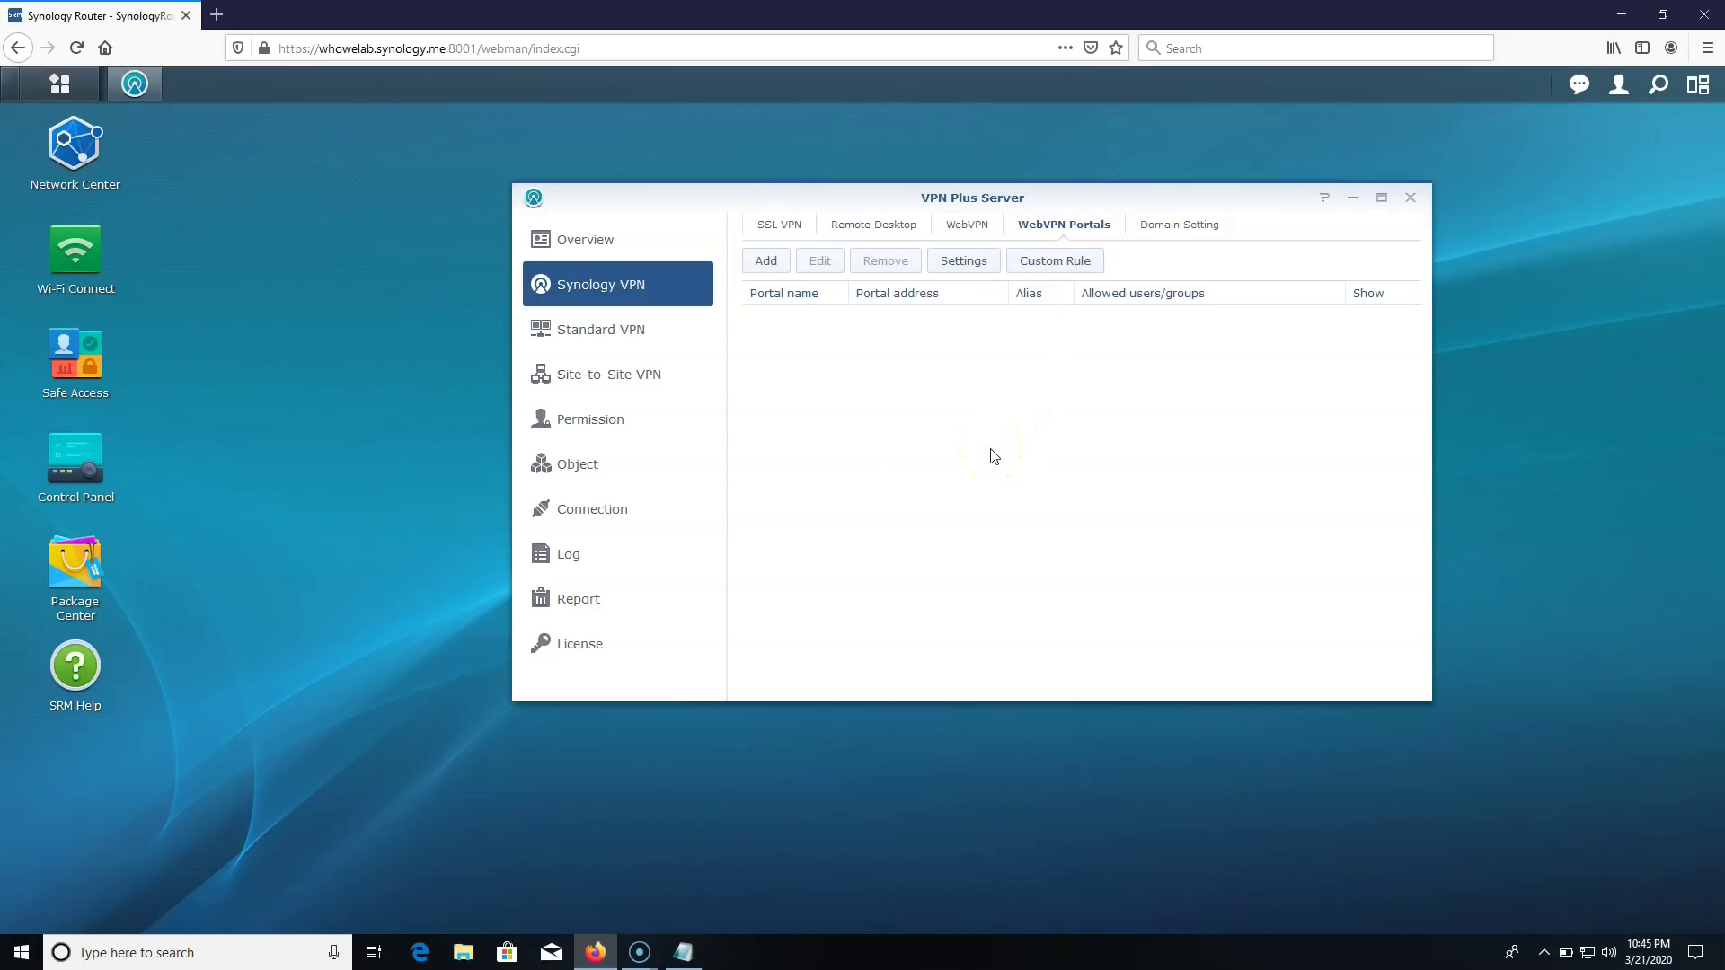
# Add portal 'Laptop' at the laptop's web address, allowed for one user and shown in default portals.
pyautogui.click(769, 260)
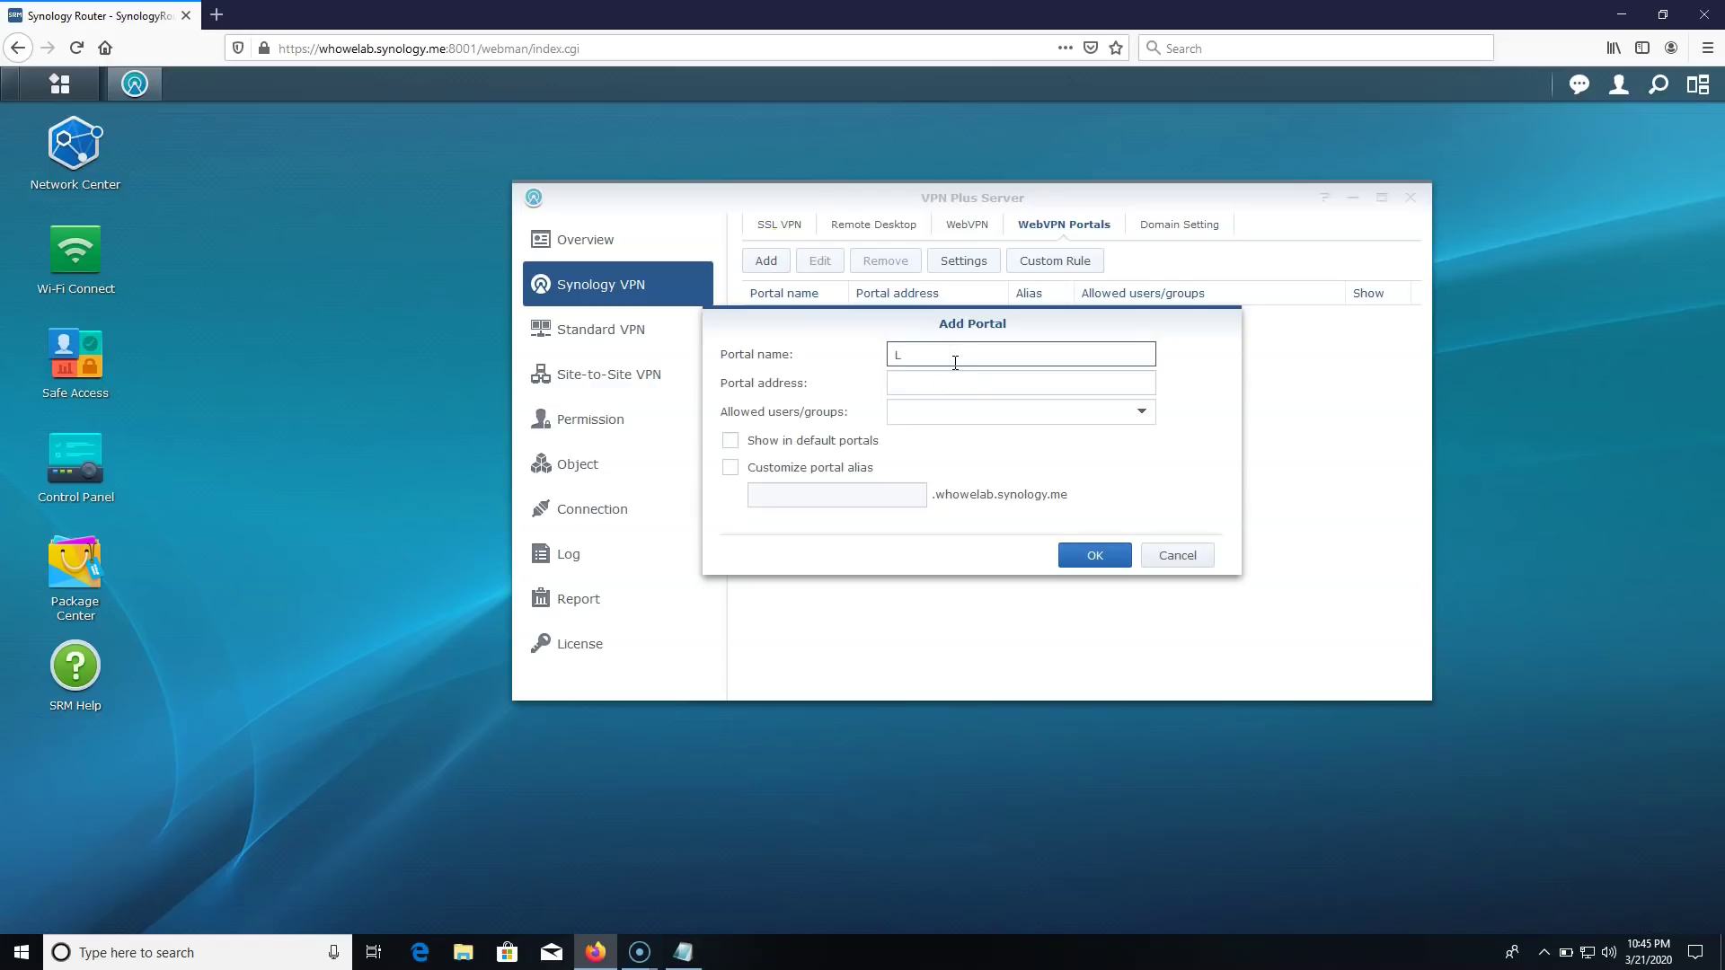
pyautogui.press('Tab')
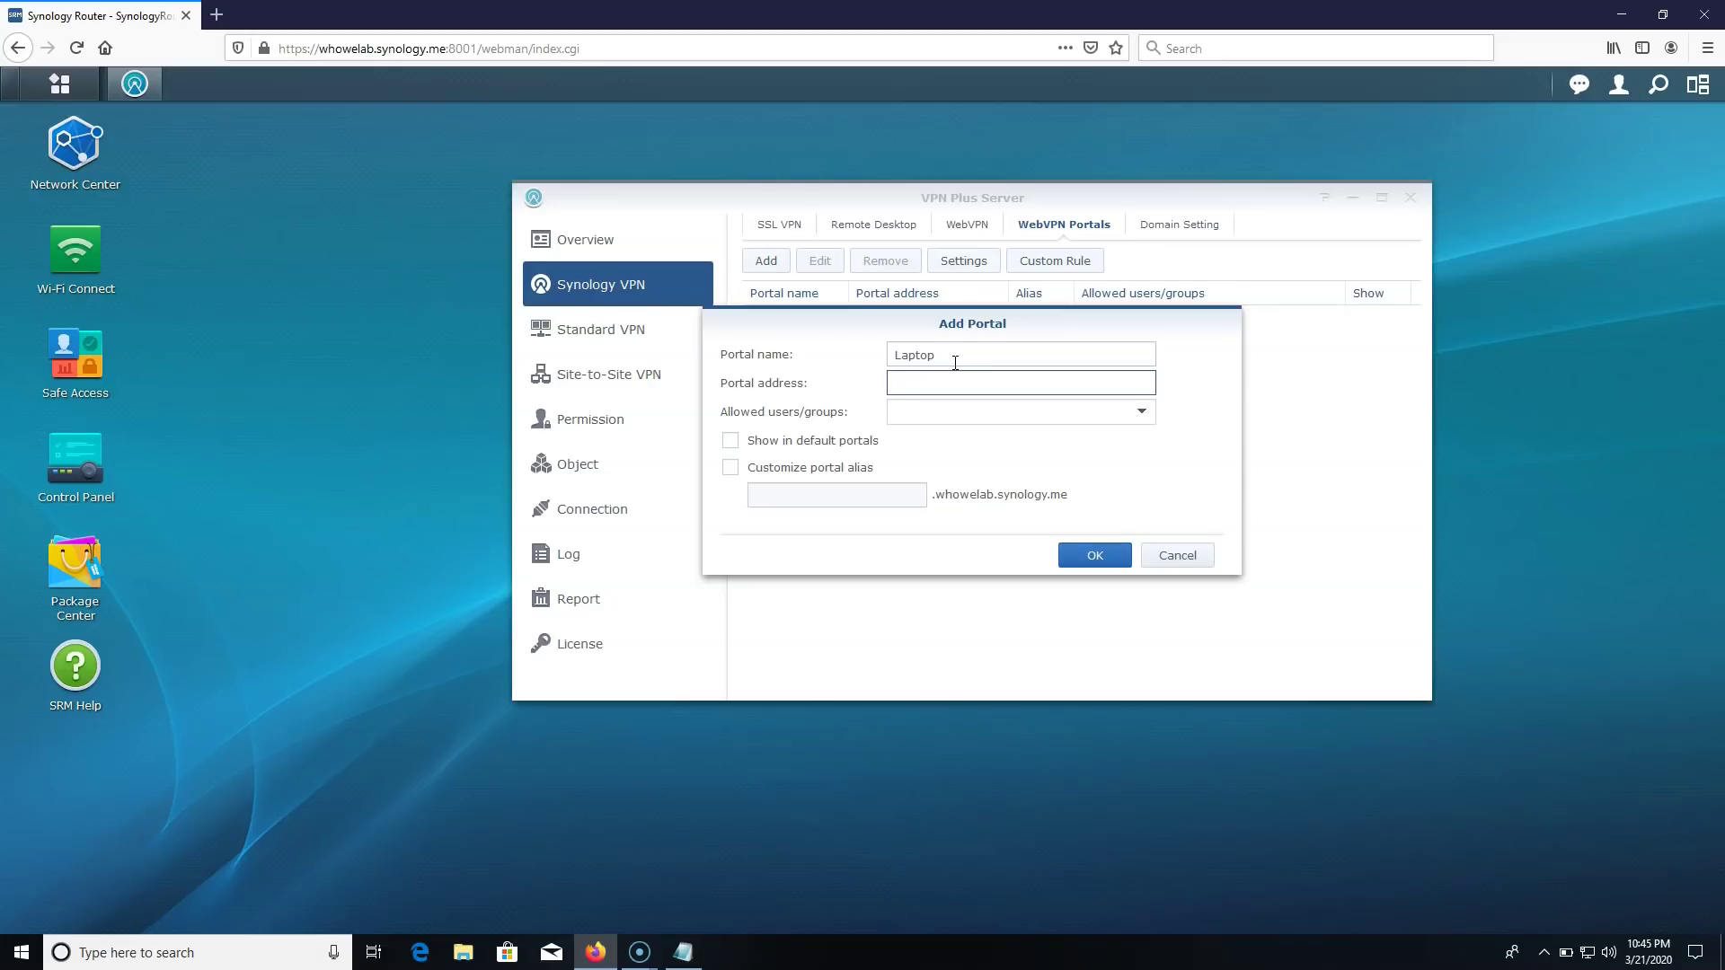
pyautogui.click(950, 388)
pyautogui.write('https://laptop.williehowe.com')
pyautogui.click(1005, 412)
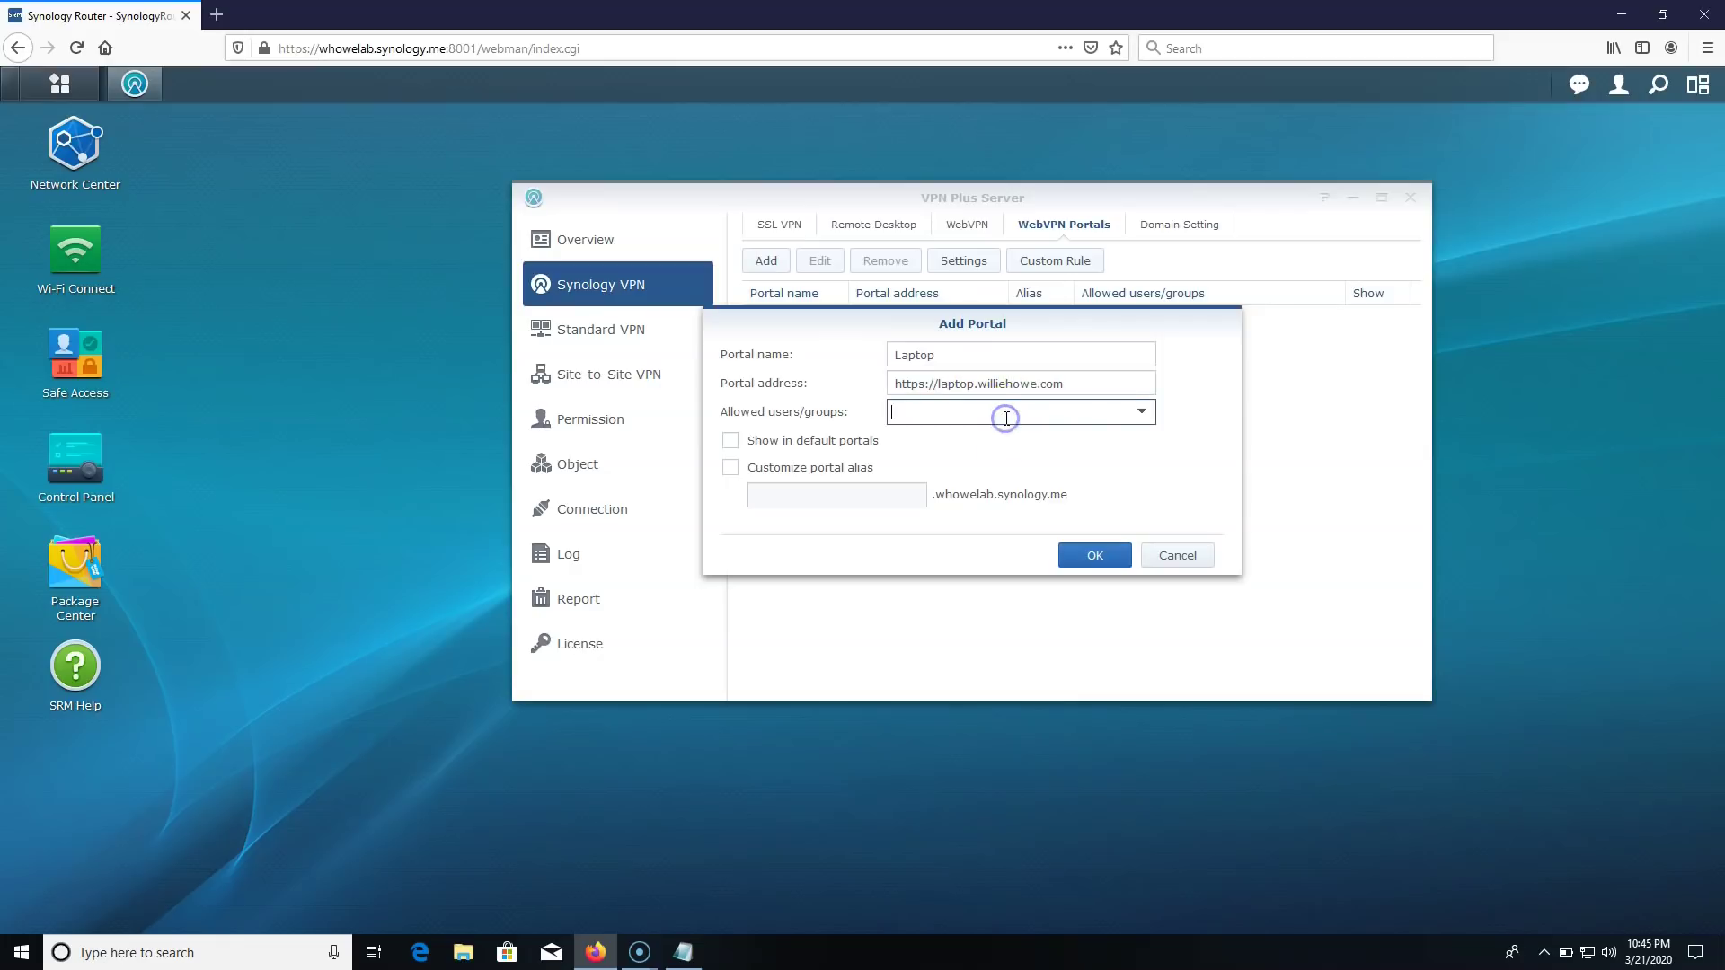
pyautogui.click(1142, 412)
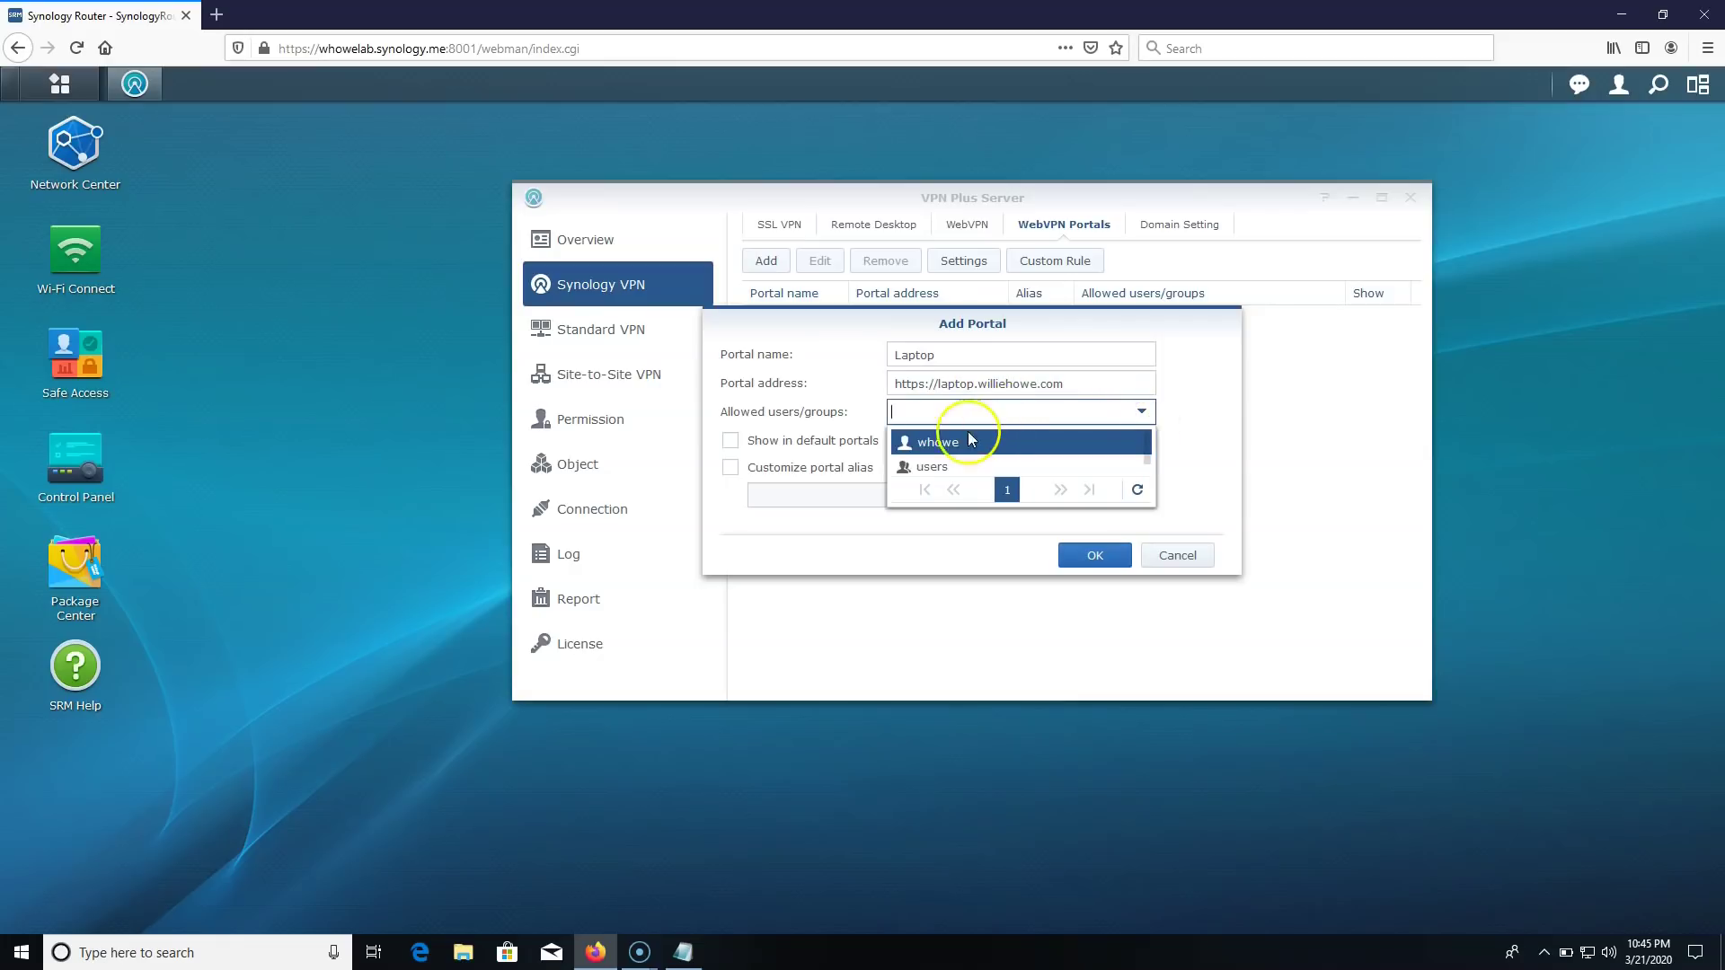
pyautogui.click(937, 443)
pyautogui.click(1201, 493)
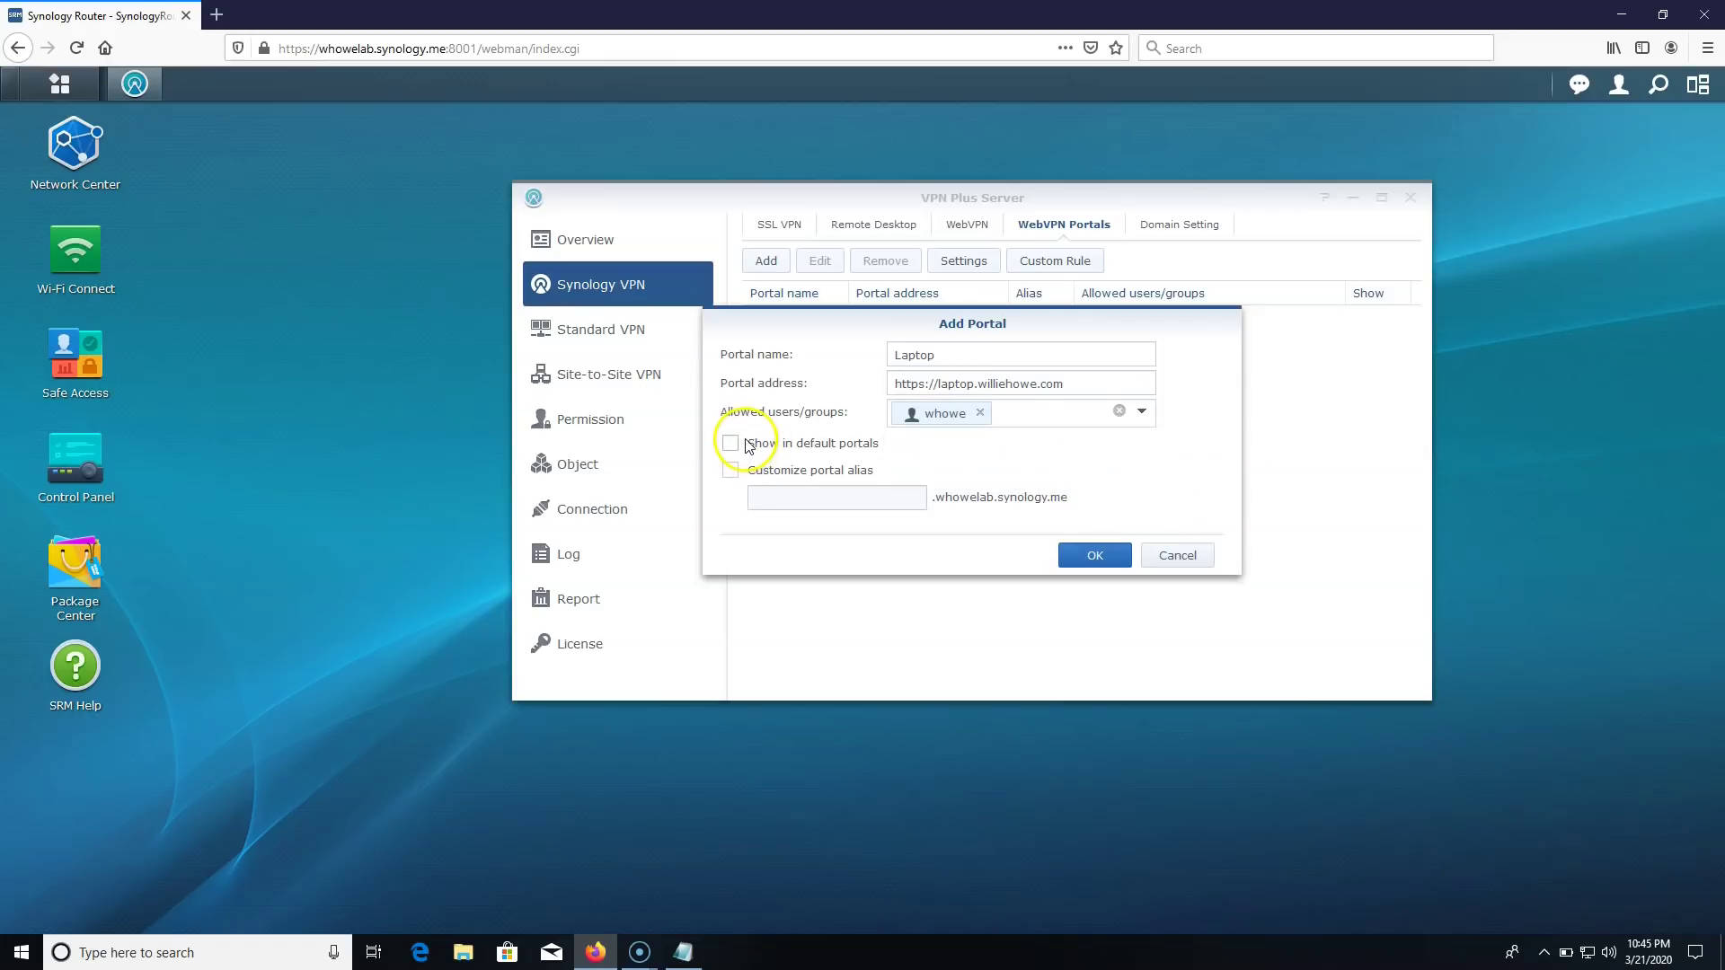
pyautogui.click(730, 444)
pyautogui.click(1078, 555)
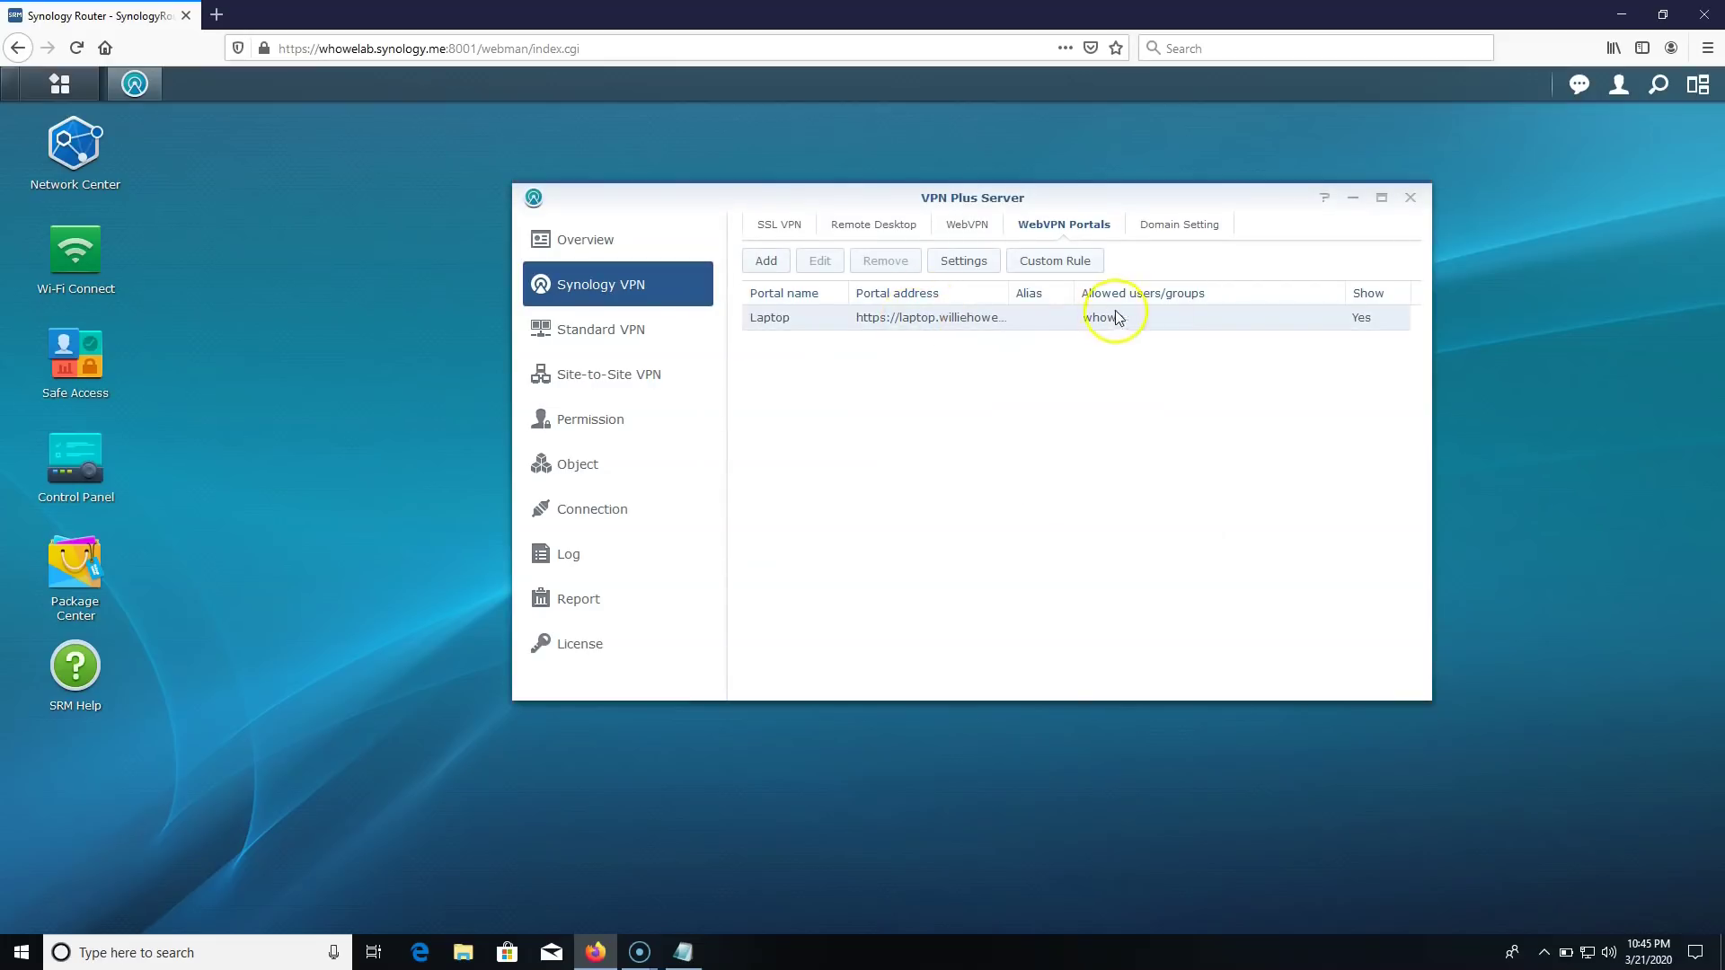
pyautogui.click(967, 261)
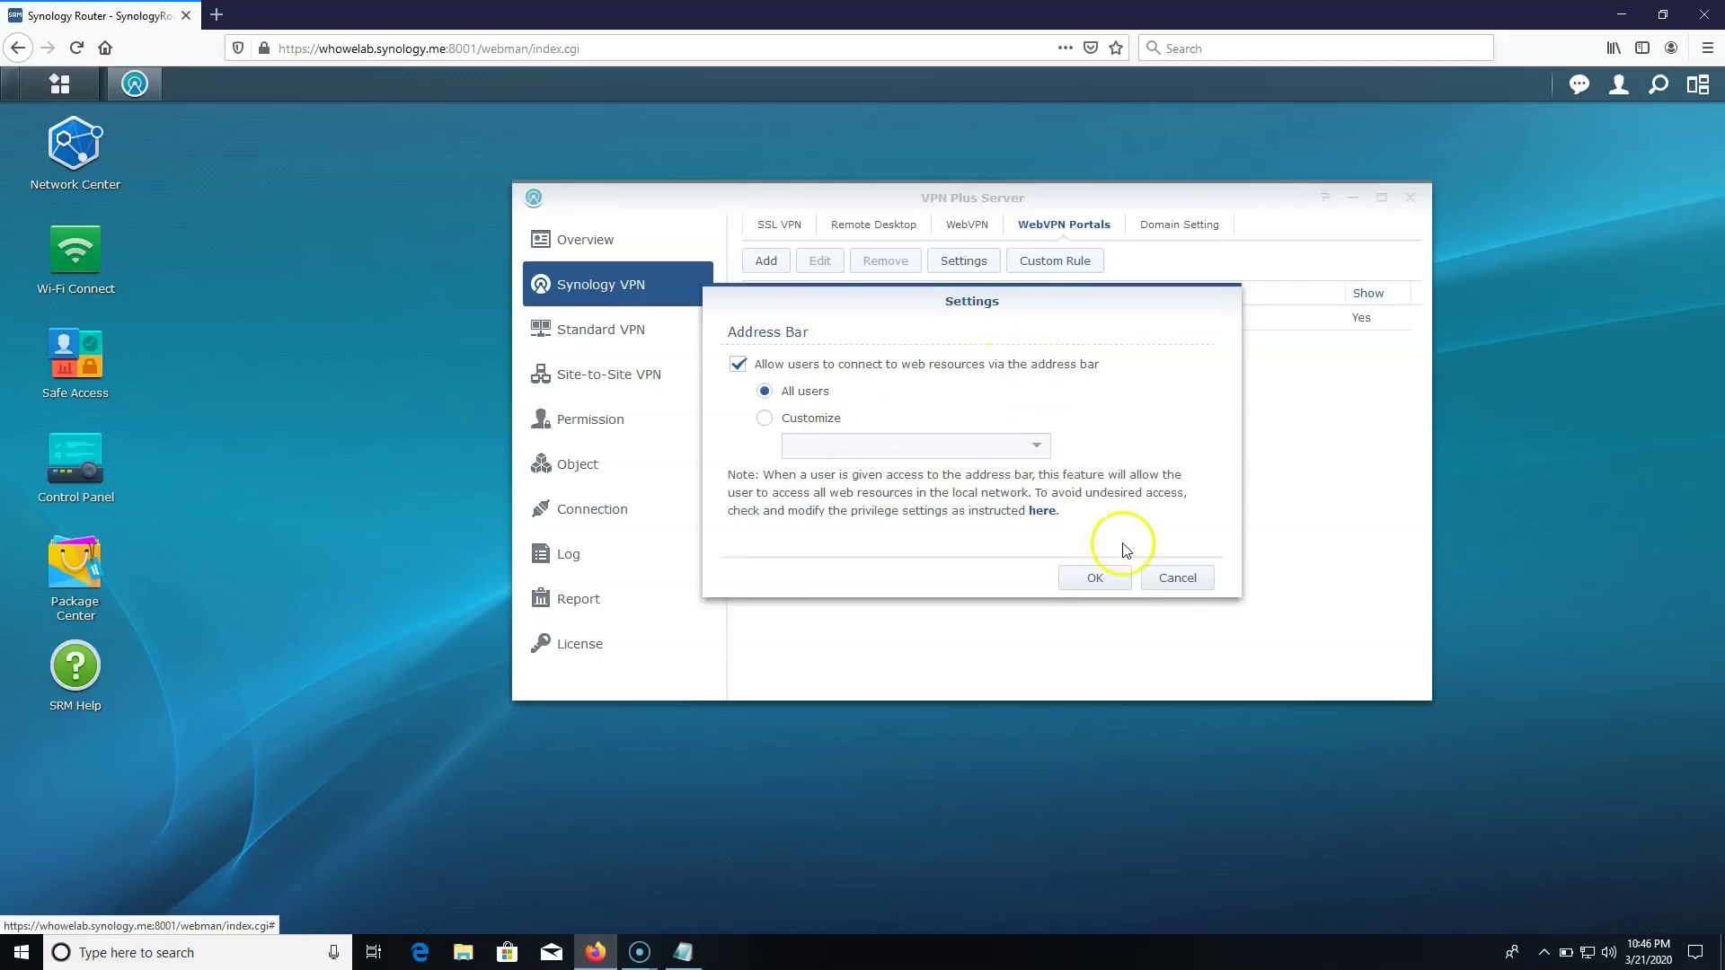
# Cancel portal settings, review the WebVPN, Remote Desktop and SSL VPN tabs, then log out of SRM.
pyautogui.click(1174, 578)
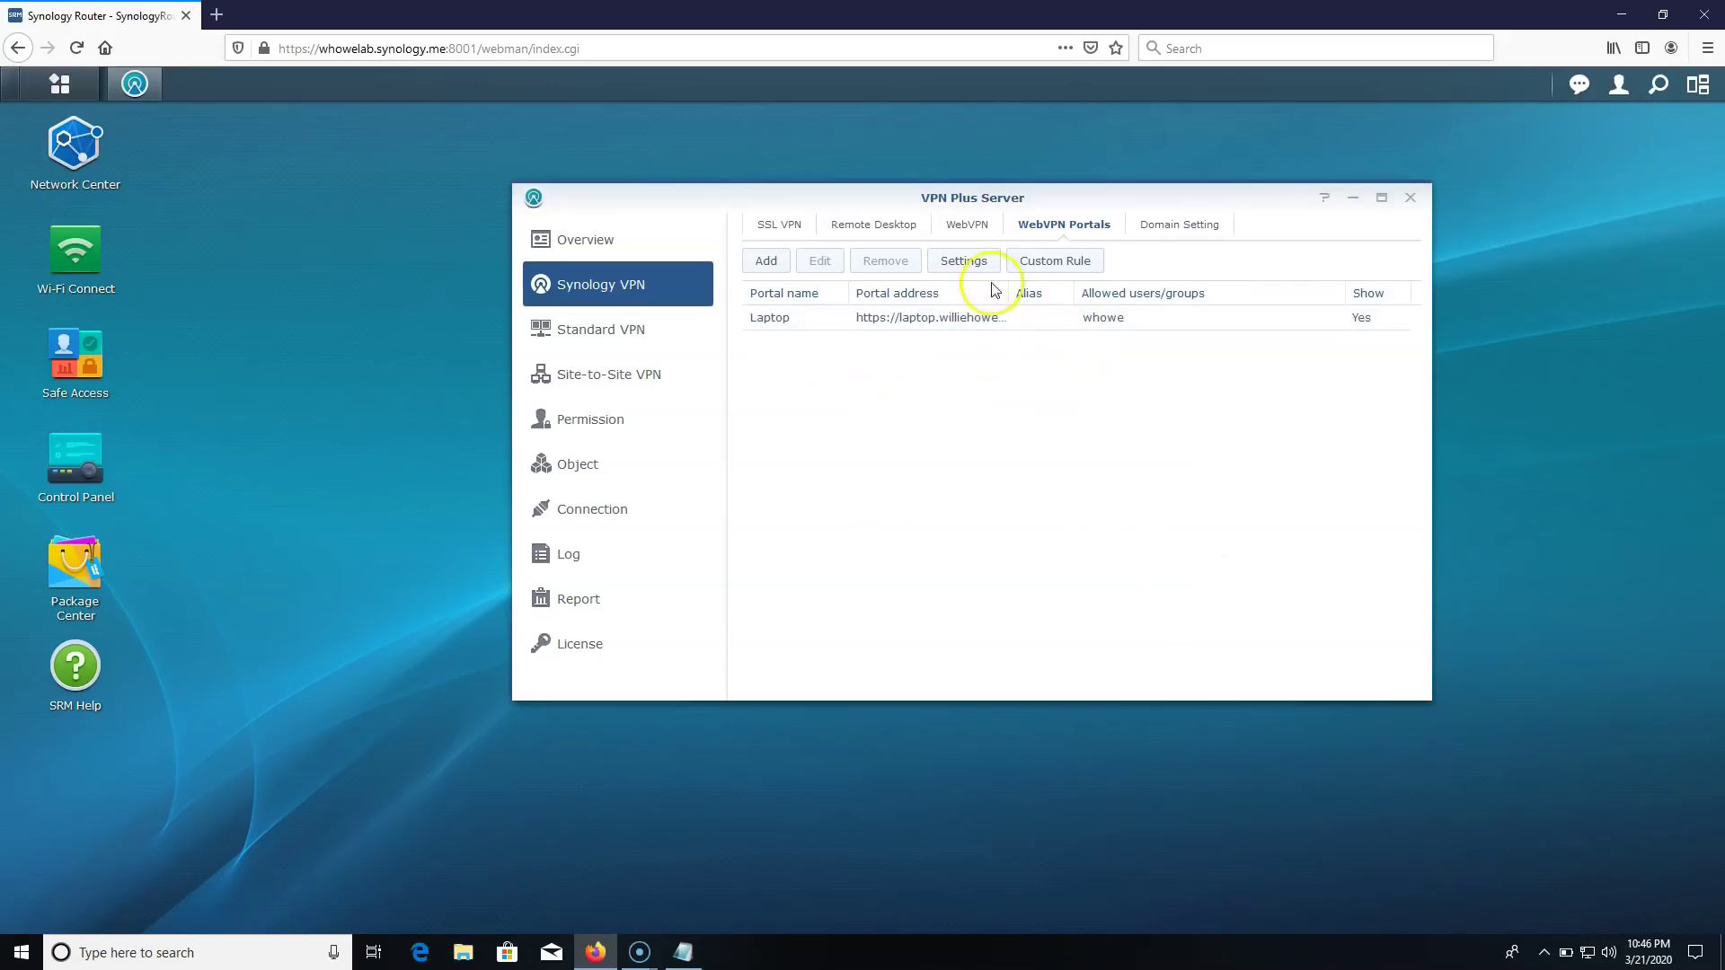
pyautogui.click(968, 229)
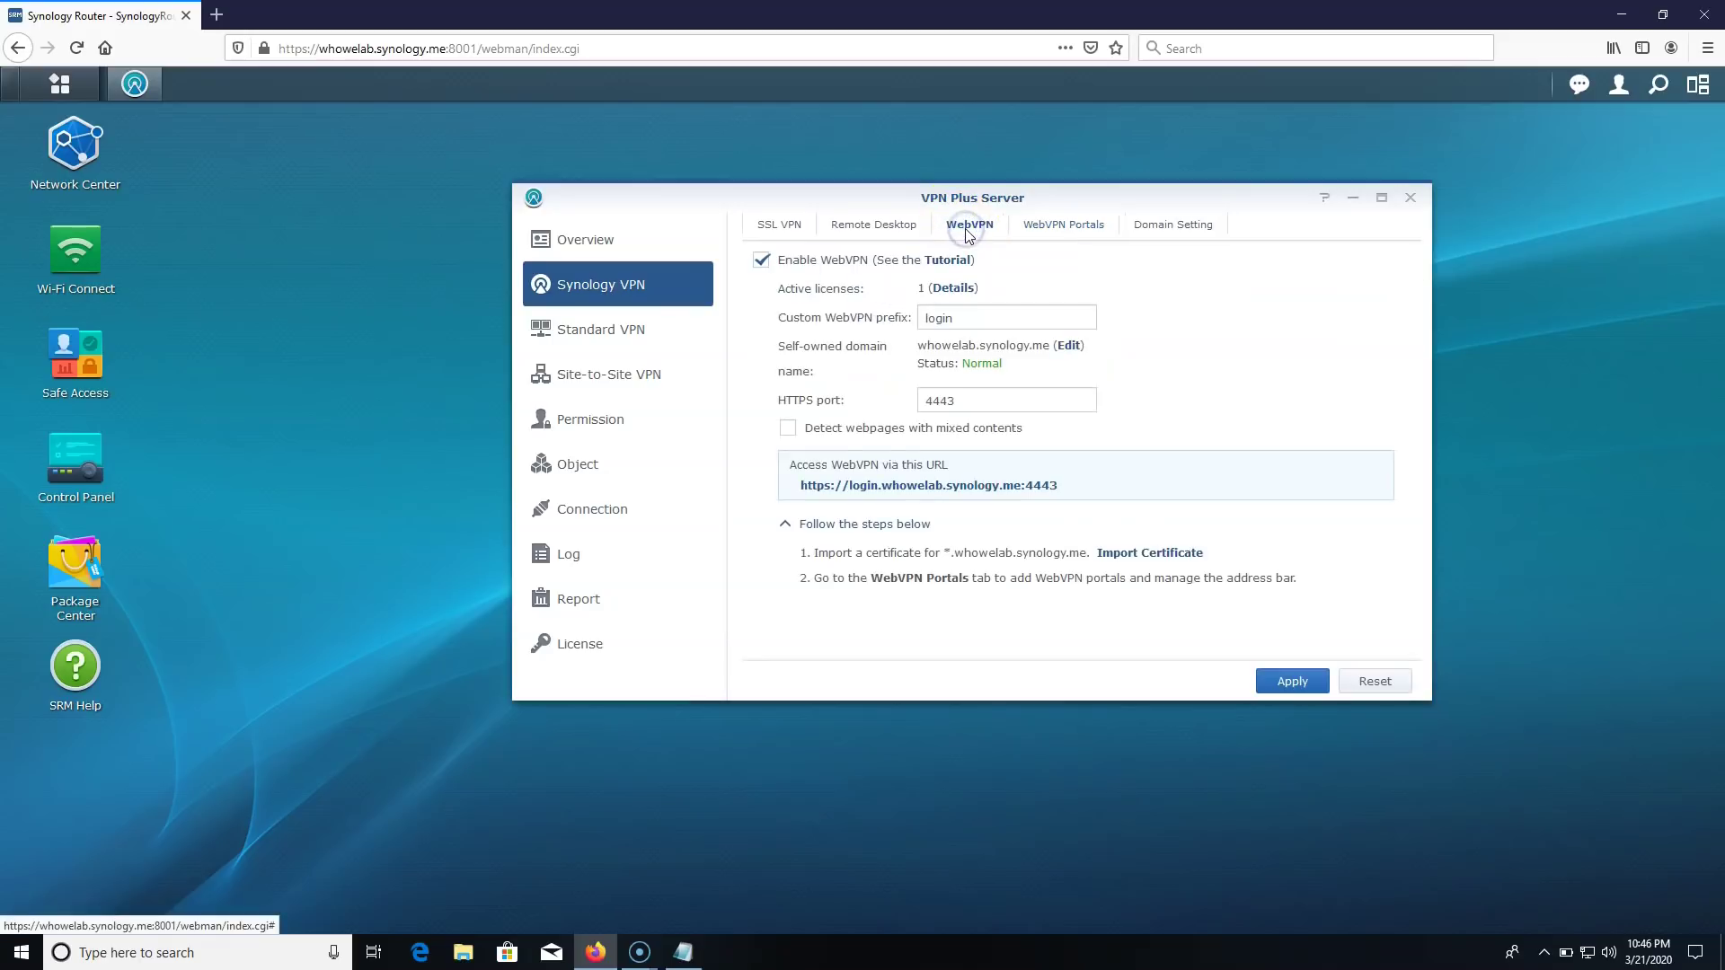
pyautogui.click(875, 225)
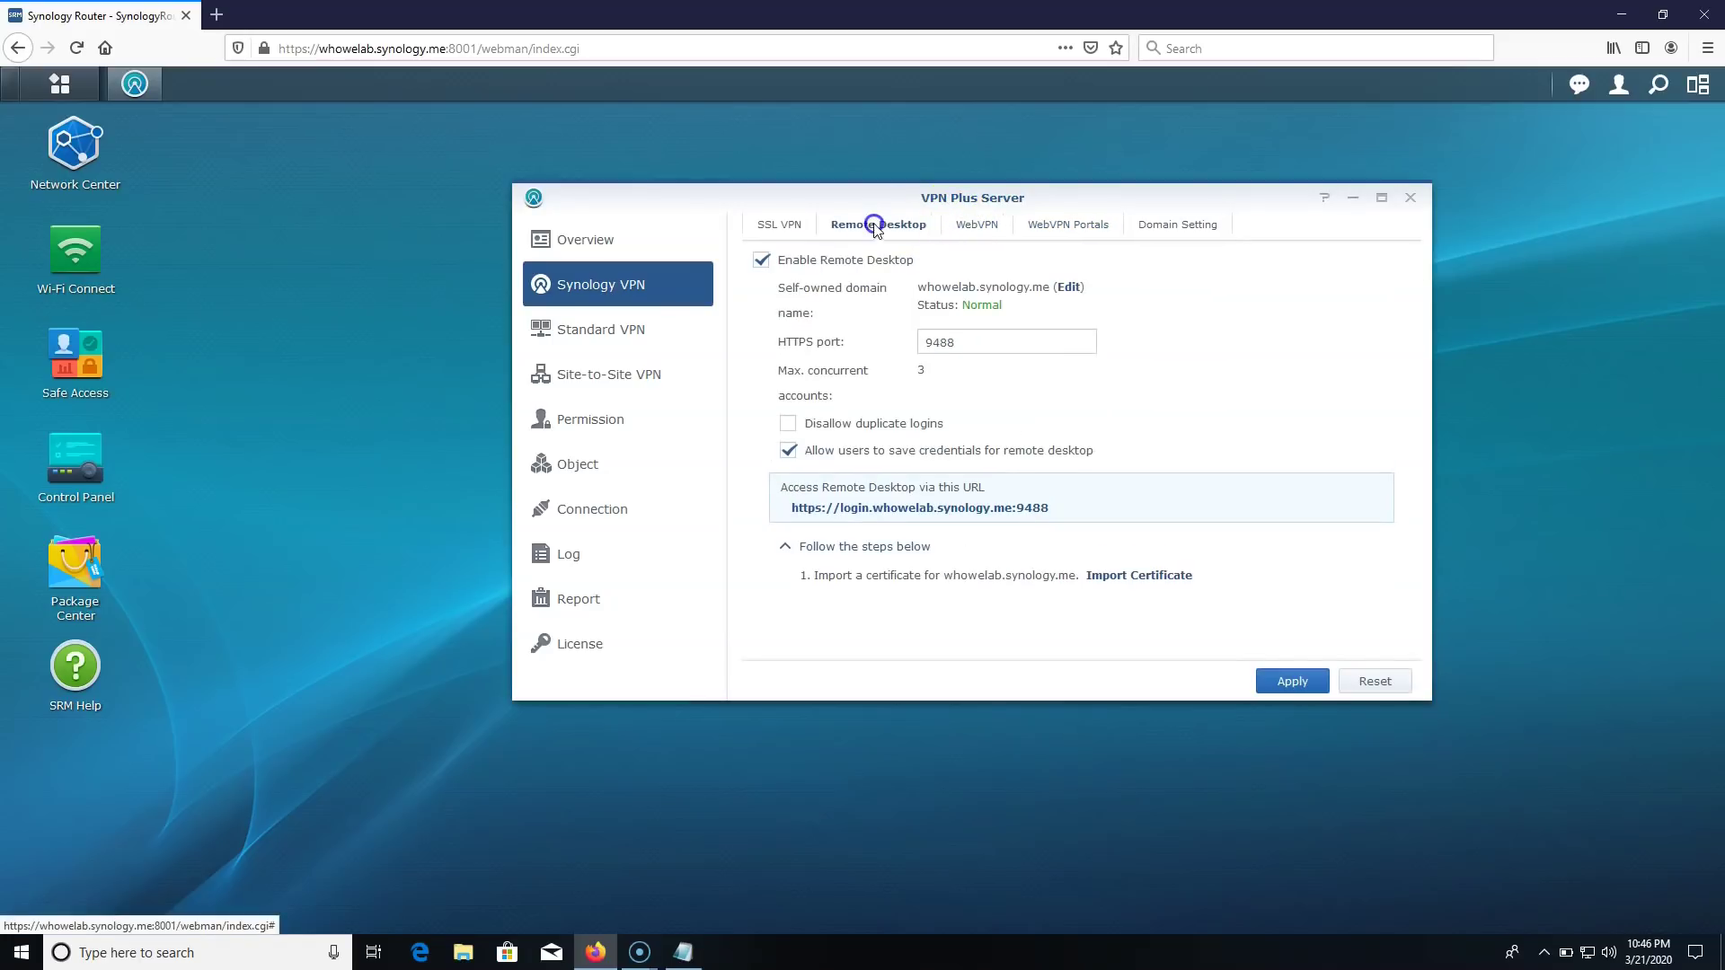
pyautogui.click(778, 226)
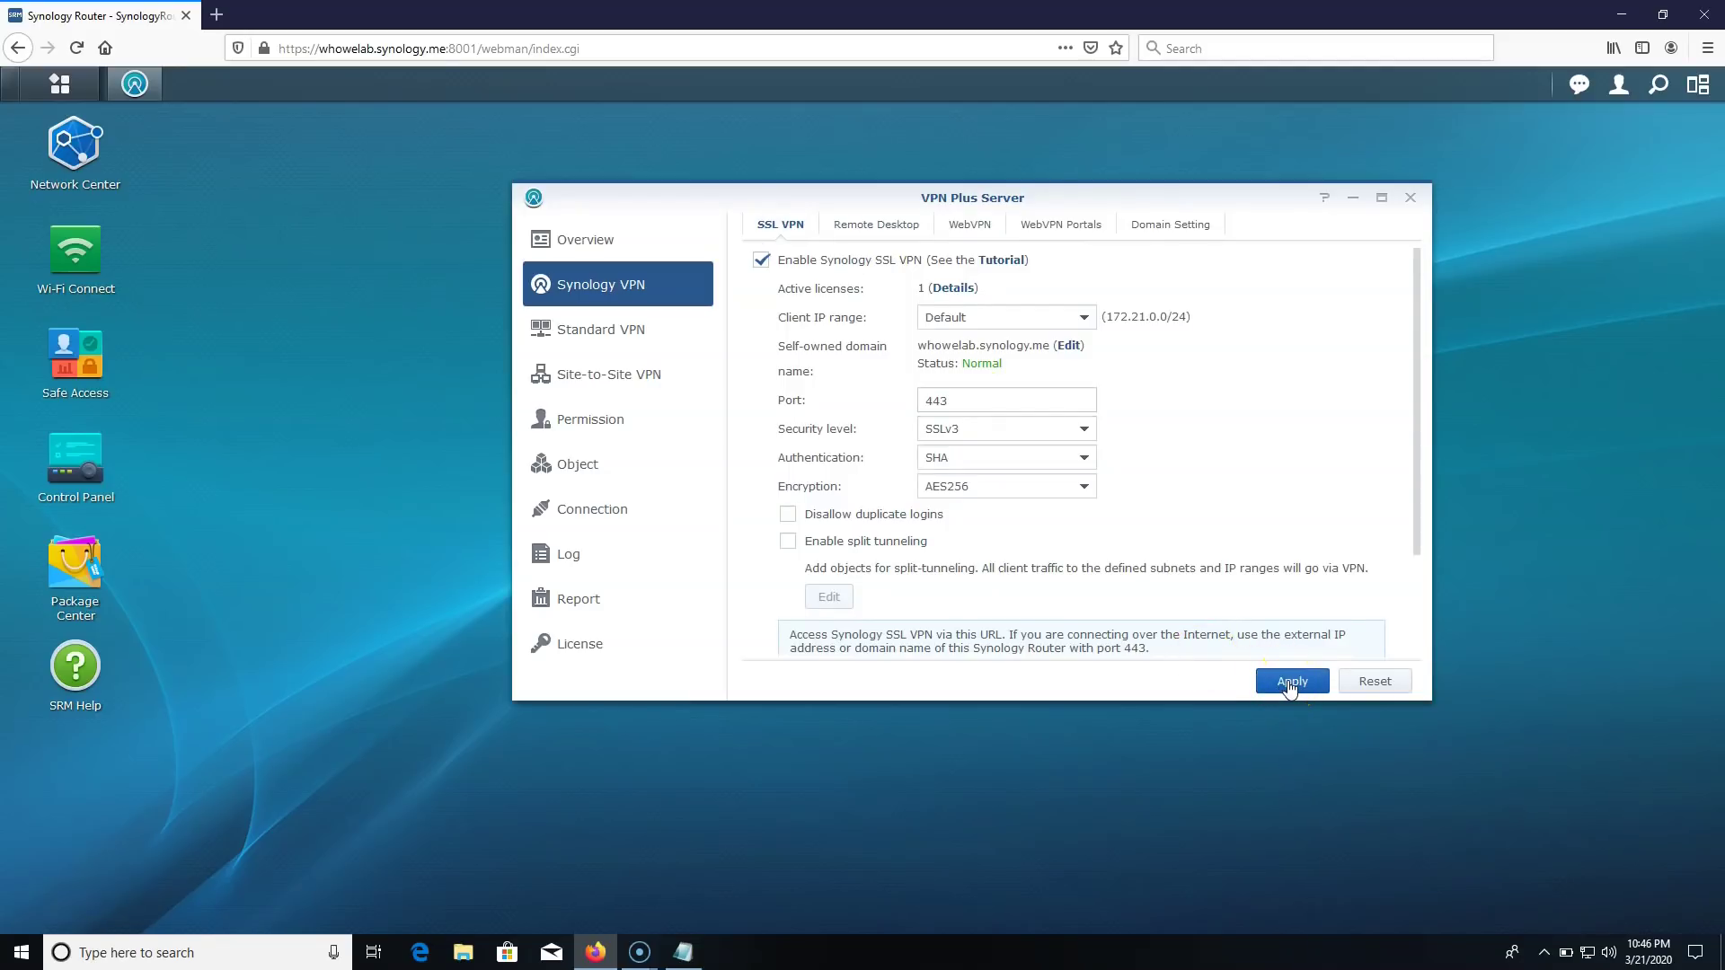
pyautogui.click(1614, 100)
pyautogui.click(1640, 257)
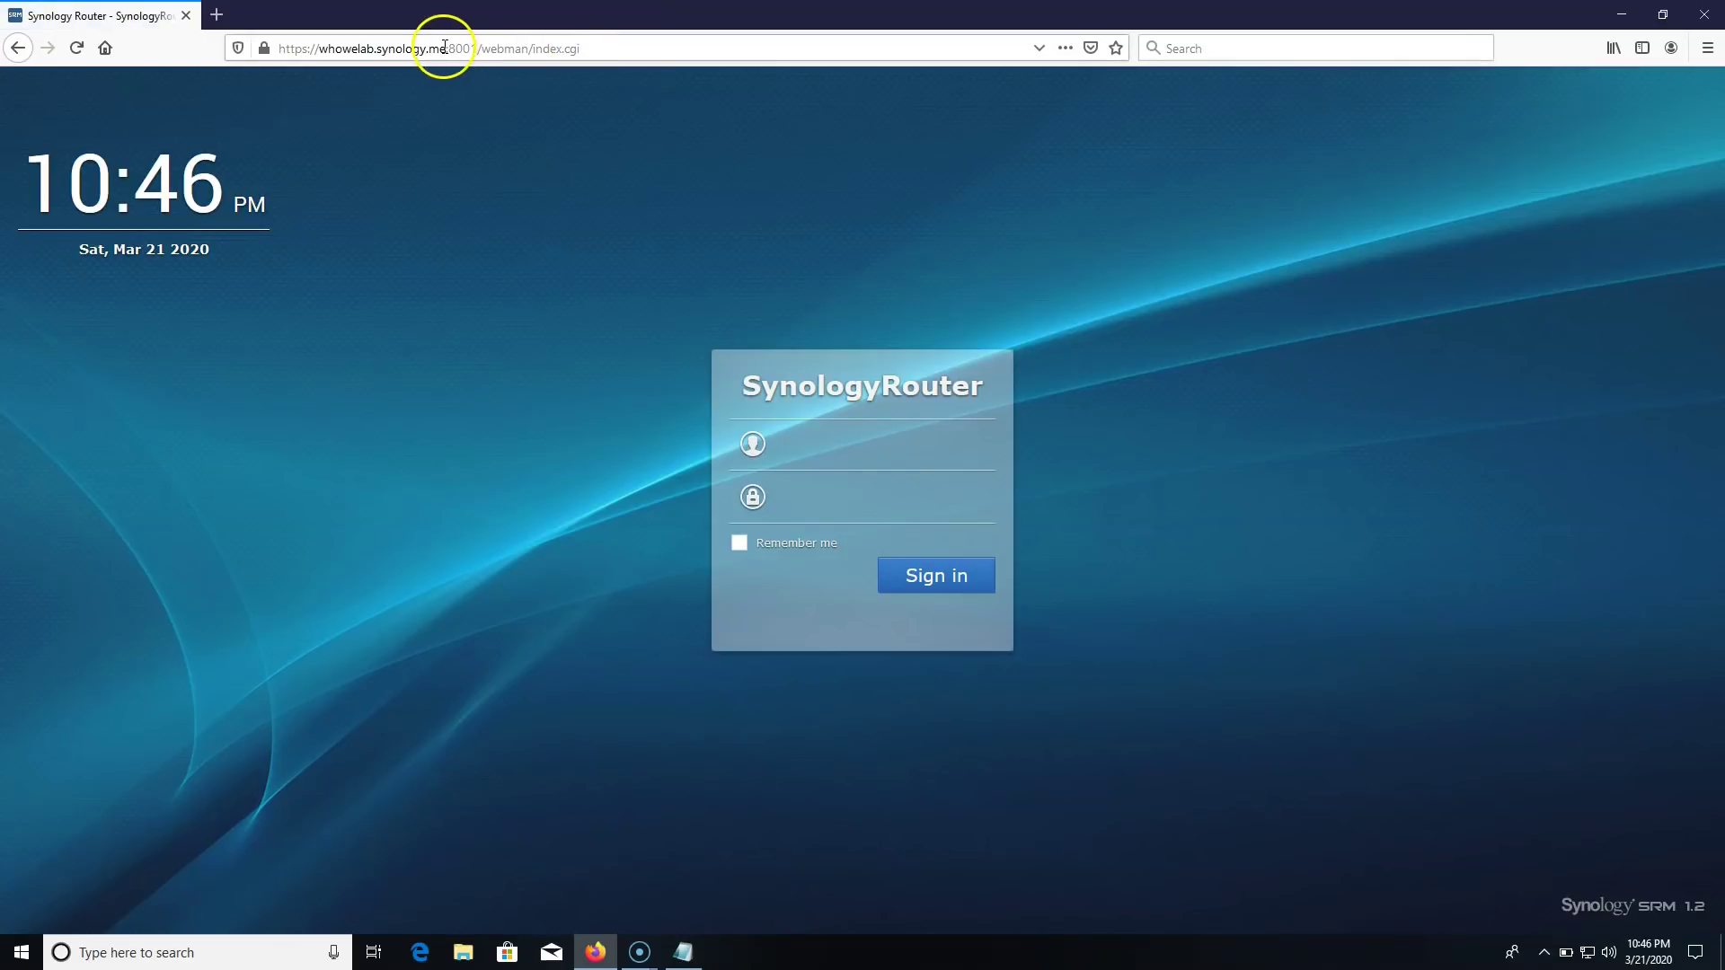
# Strip the port and path from the address to reach the VPN Plus portal login page.
pyautogui.click(447, 47)
pyautogui.moveTo(447, 48); pyautogui.dragTo(669, 63)
pyautogui.press('BackSpace')
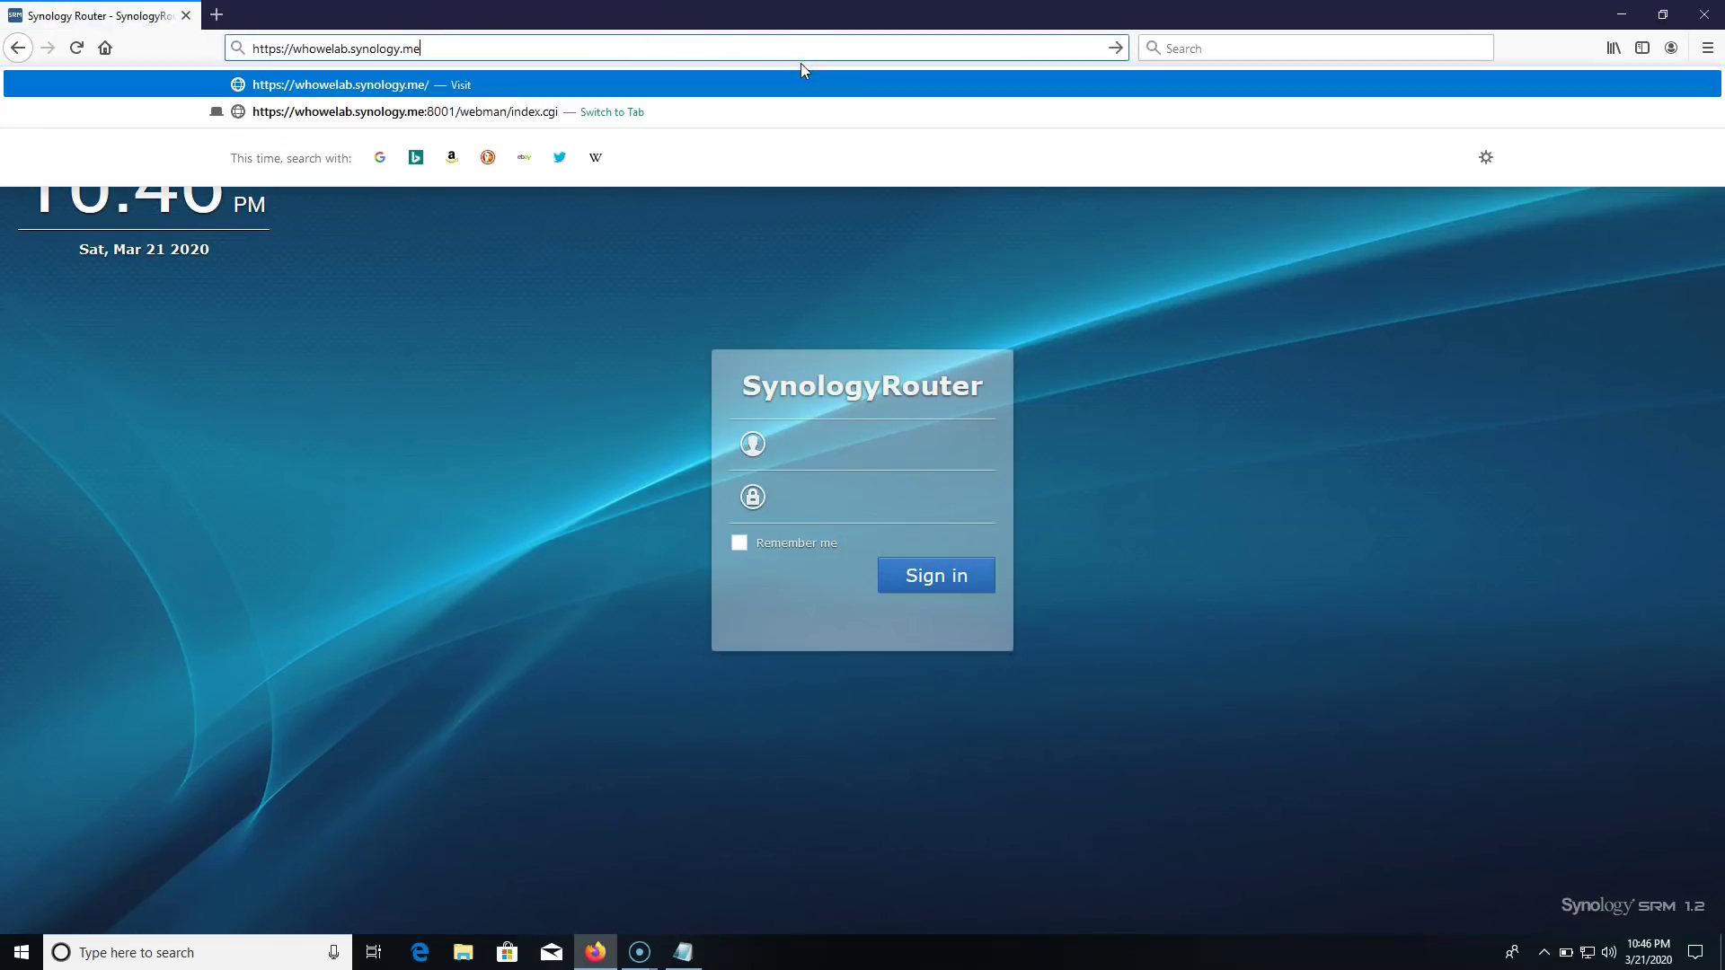
pyautogui.press('Return')
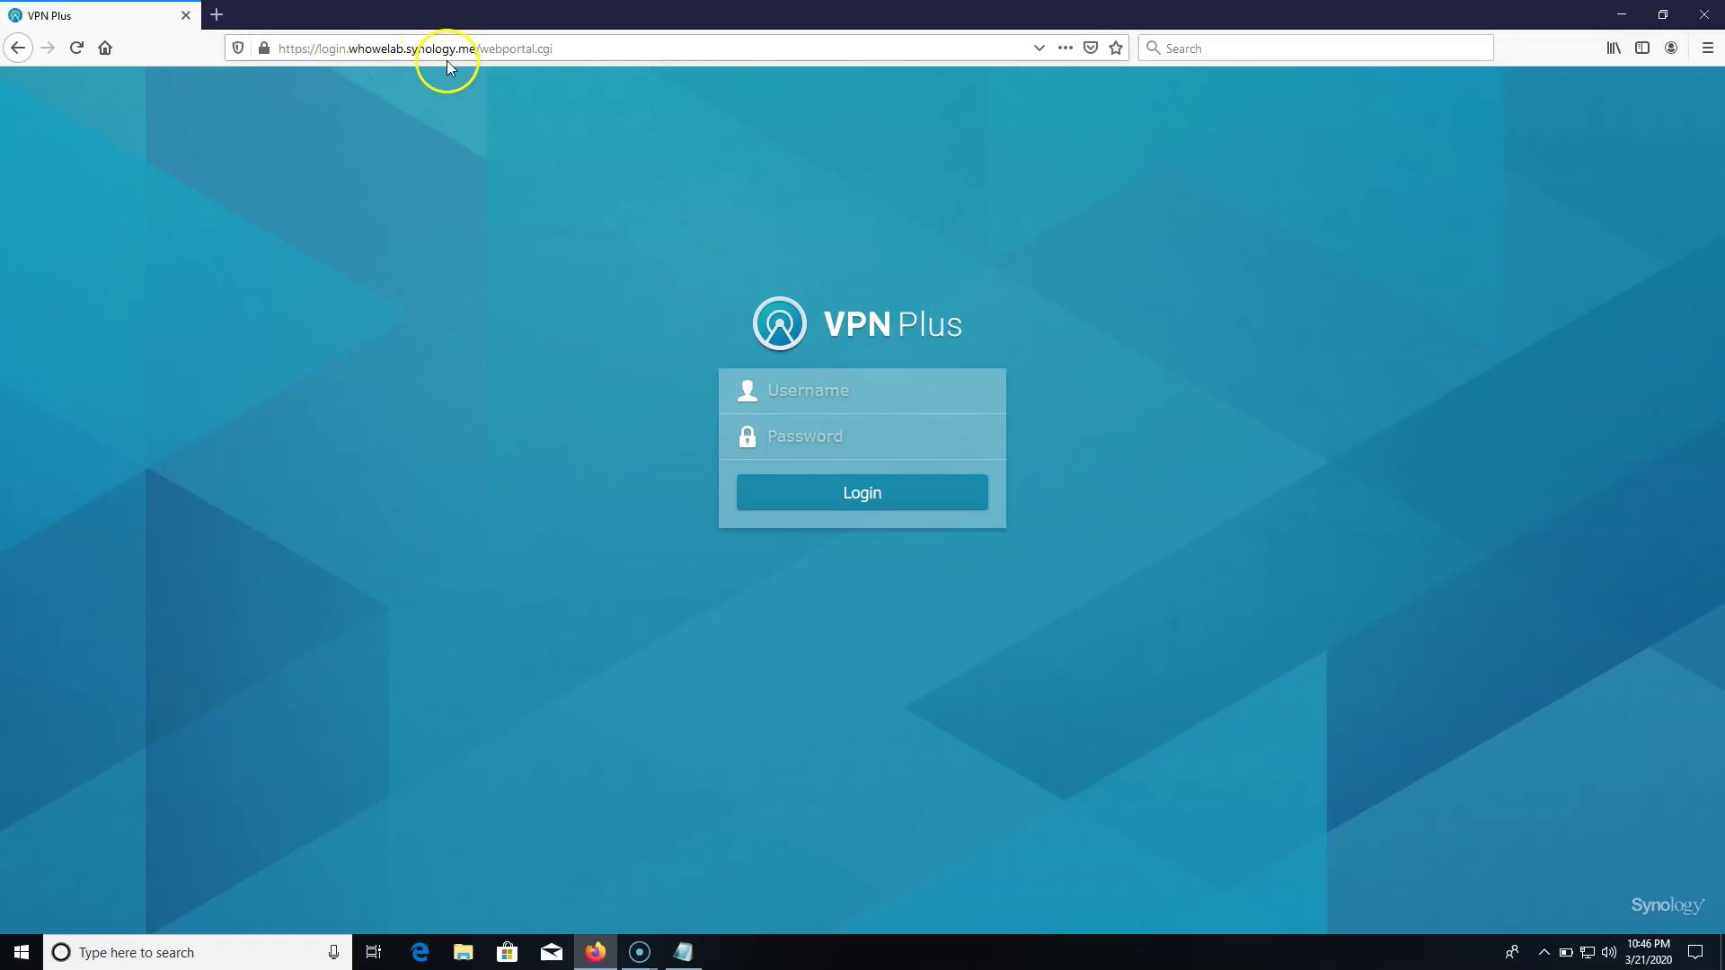
# Sign in to the VPN Plus portal with the user's username and password and dismiss the WebVPN intro.
pyautogui.click(827, 388)
pyautogui.write('whowe')
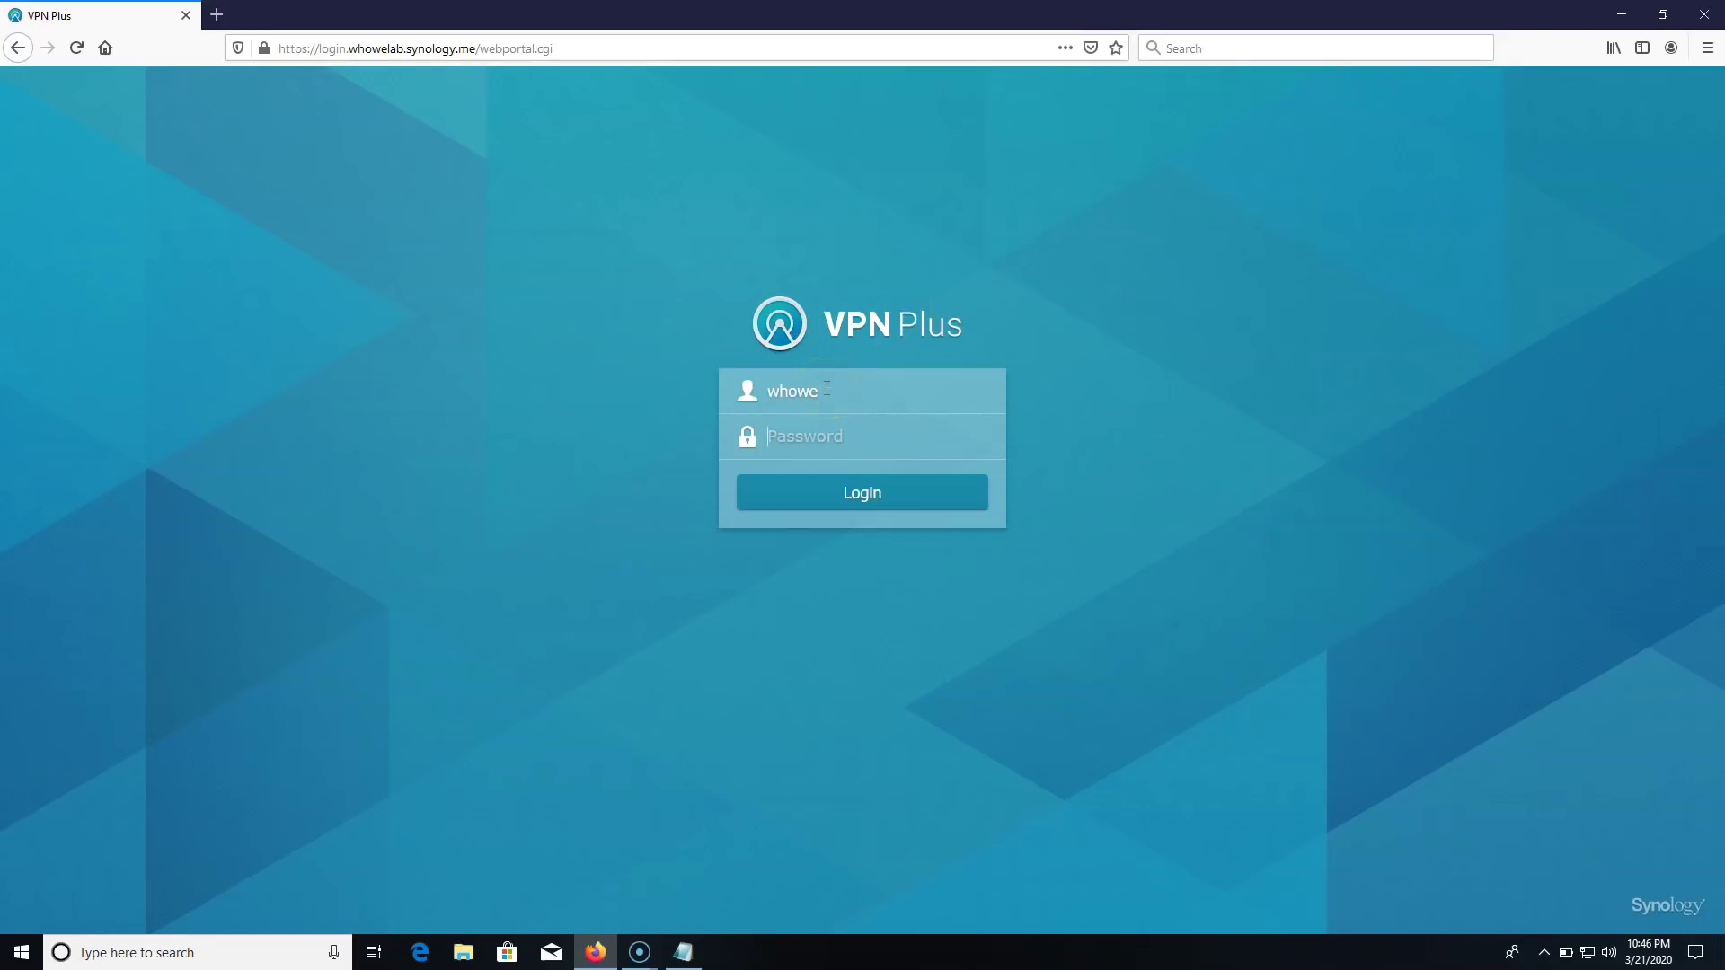
pyautogui.press('Tab')
pyautogui.write('•••••••••')
pyautogui.press('Return')
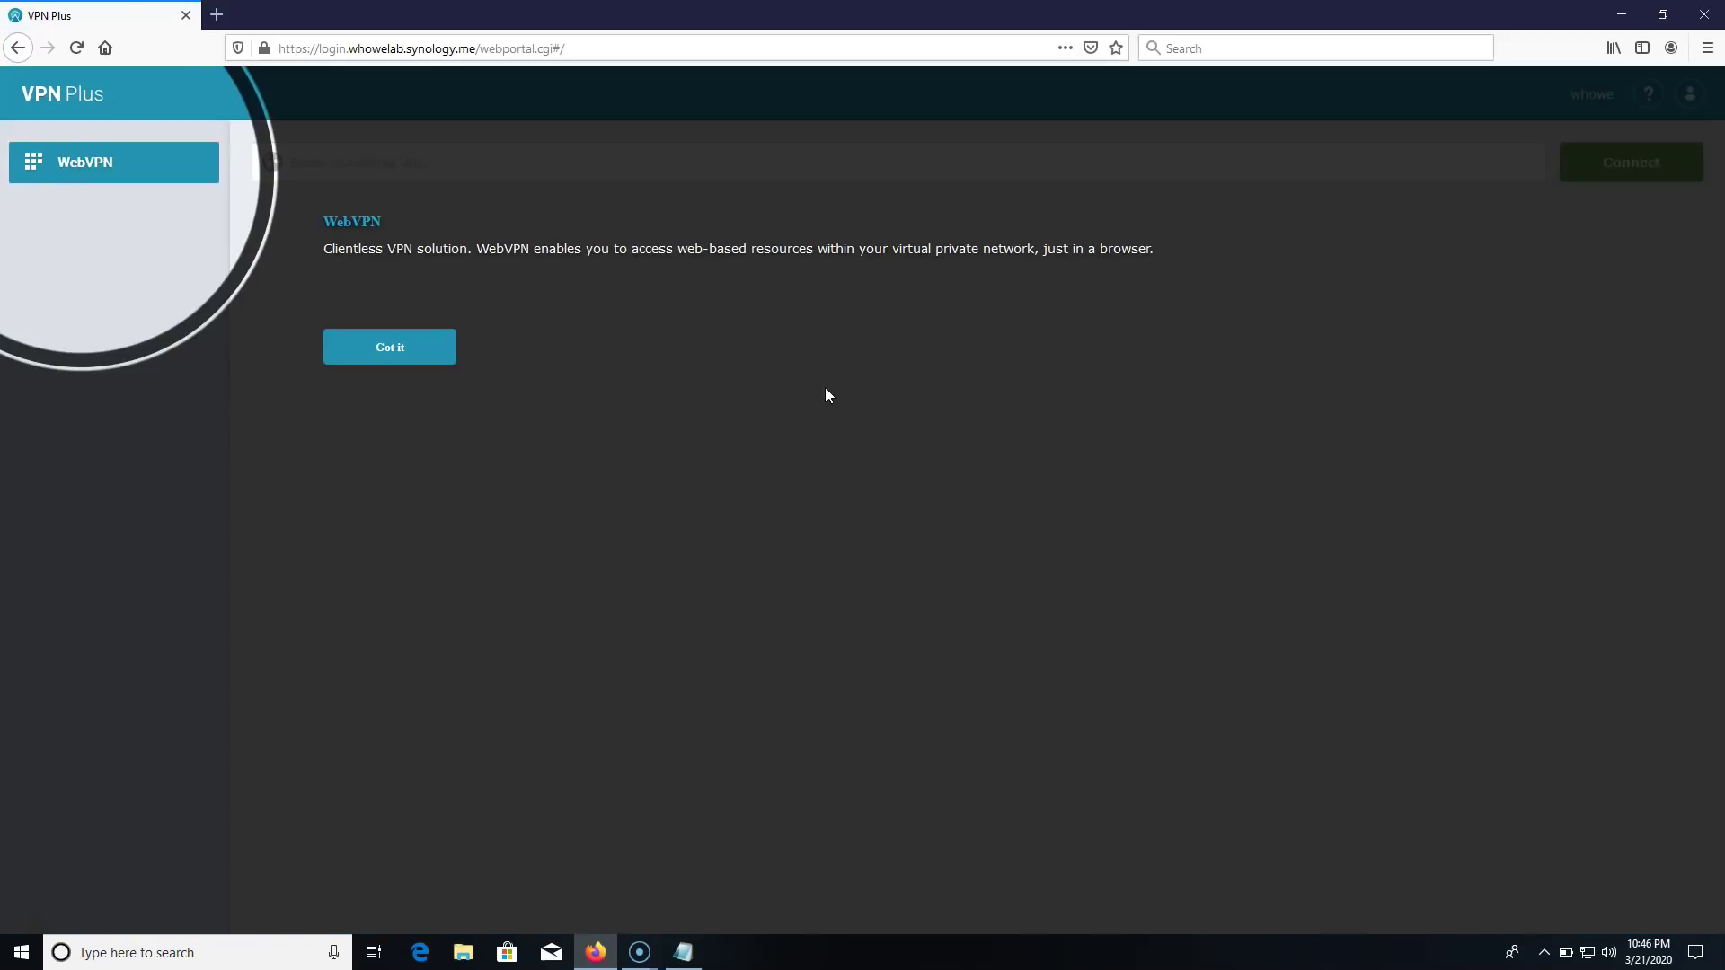
pyautogui.click(406, 356)
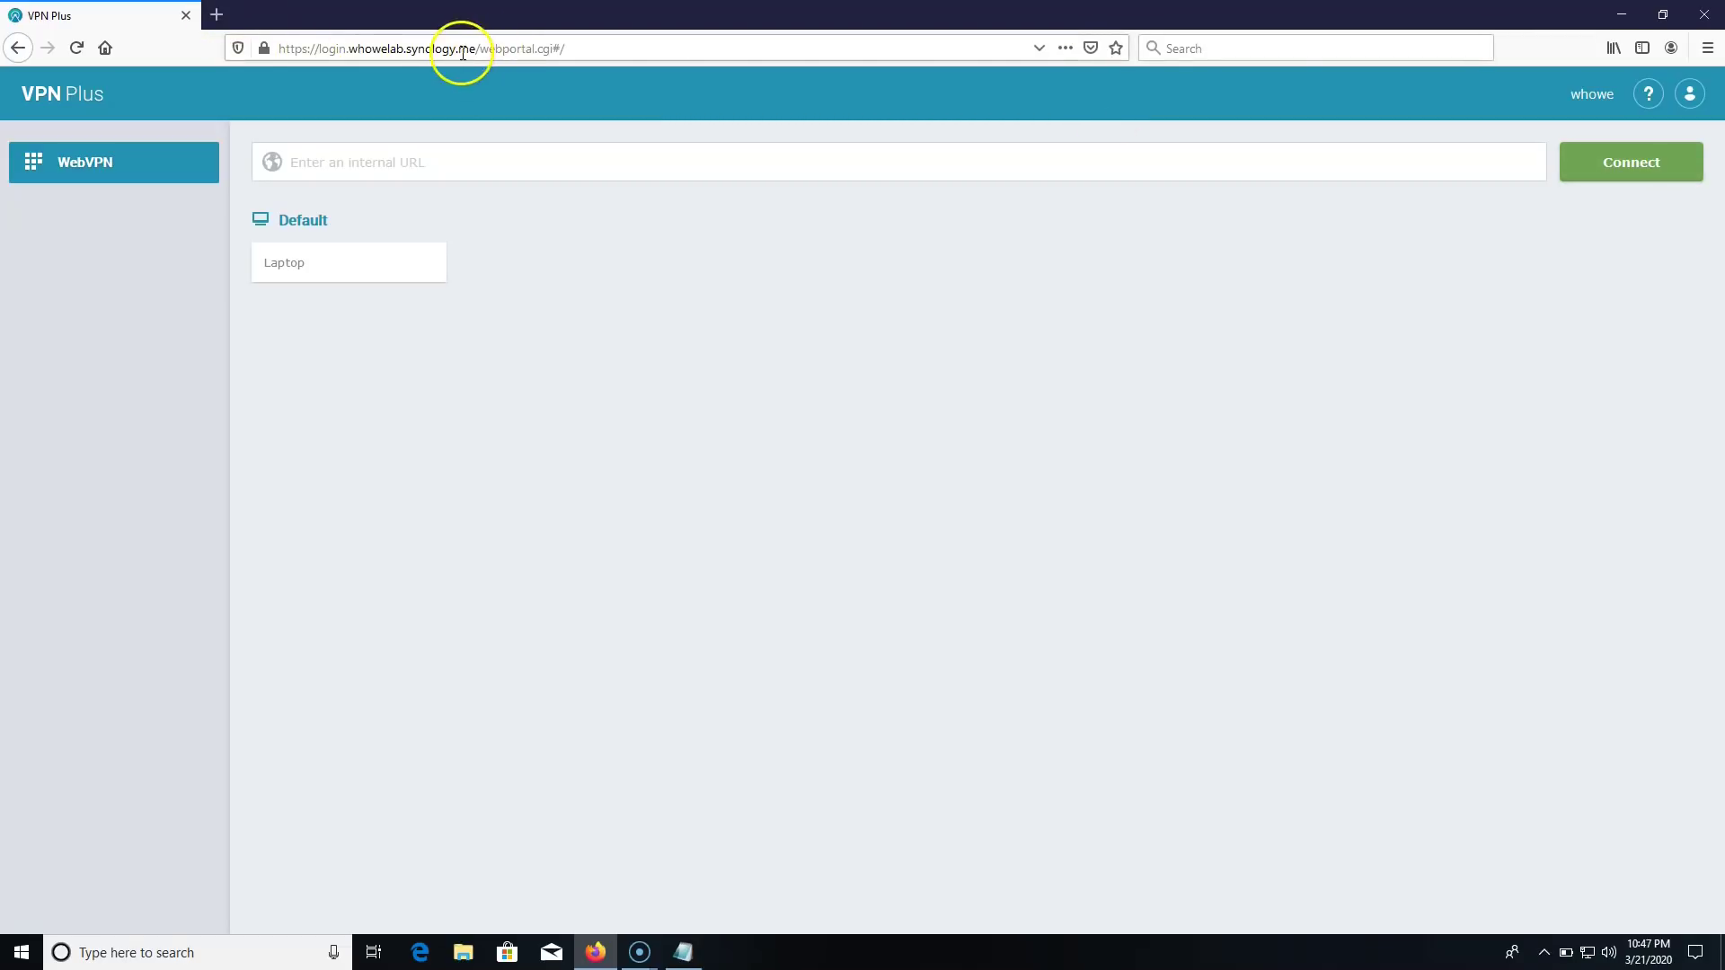
# Copy the portal host into a new private tab and load it on port 8001.
pyautogui.moveTo(473, 49); pyautogui.dragTo(275, 47)
pyautogui.rightClick(299, 51)
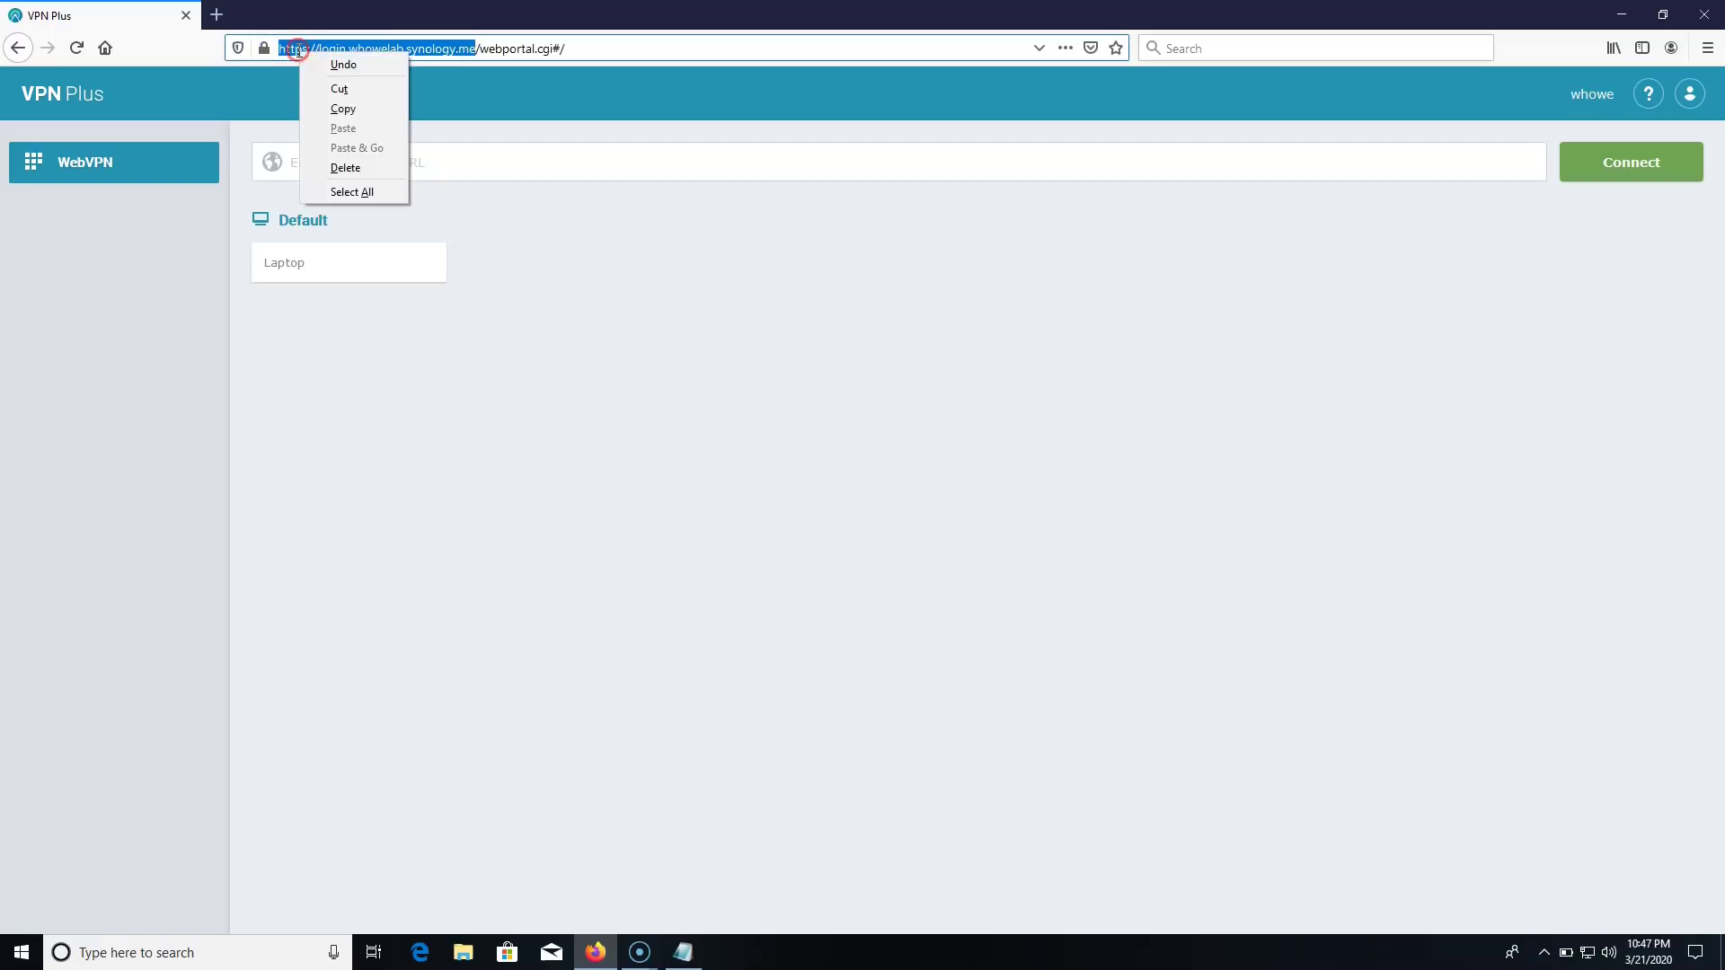
pyautogui.click(336, 102)
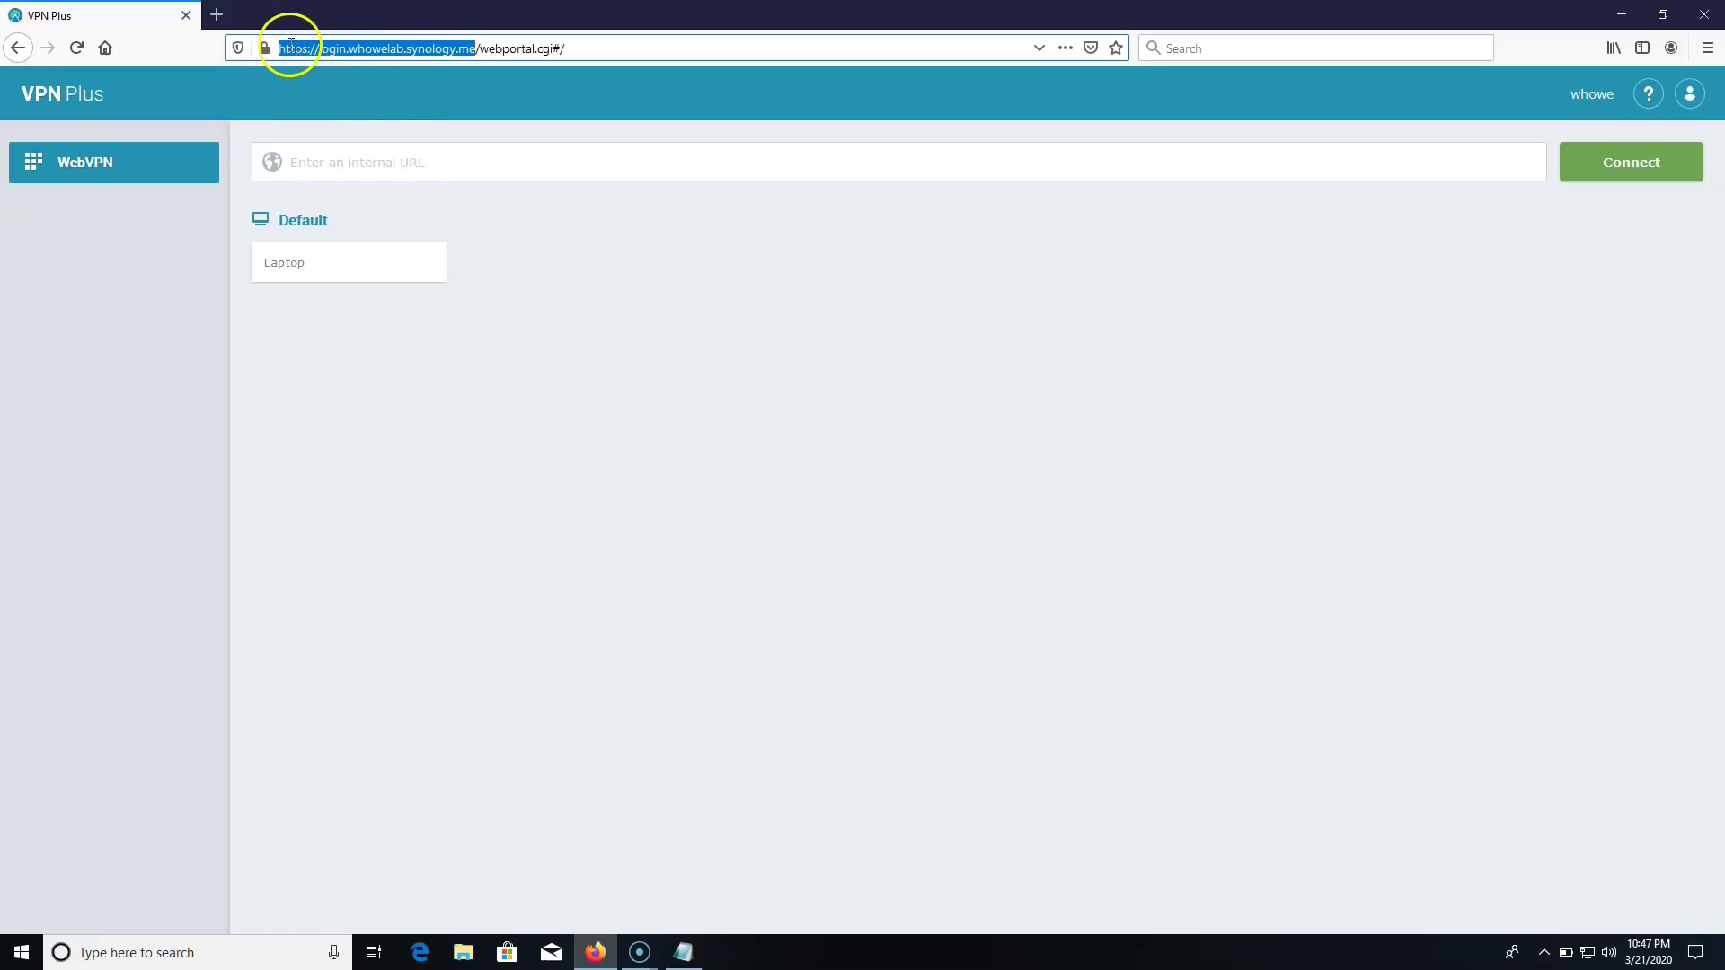
pyautogui.click(217, 14)
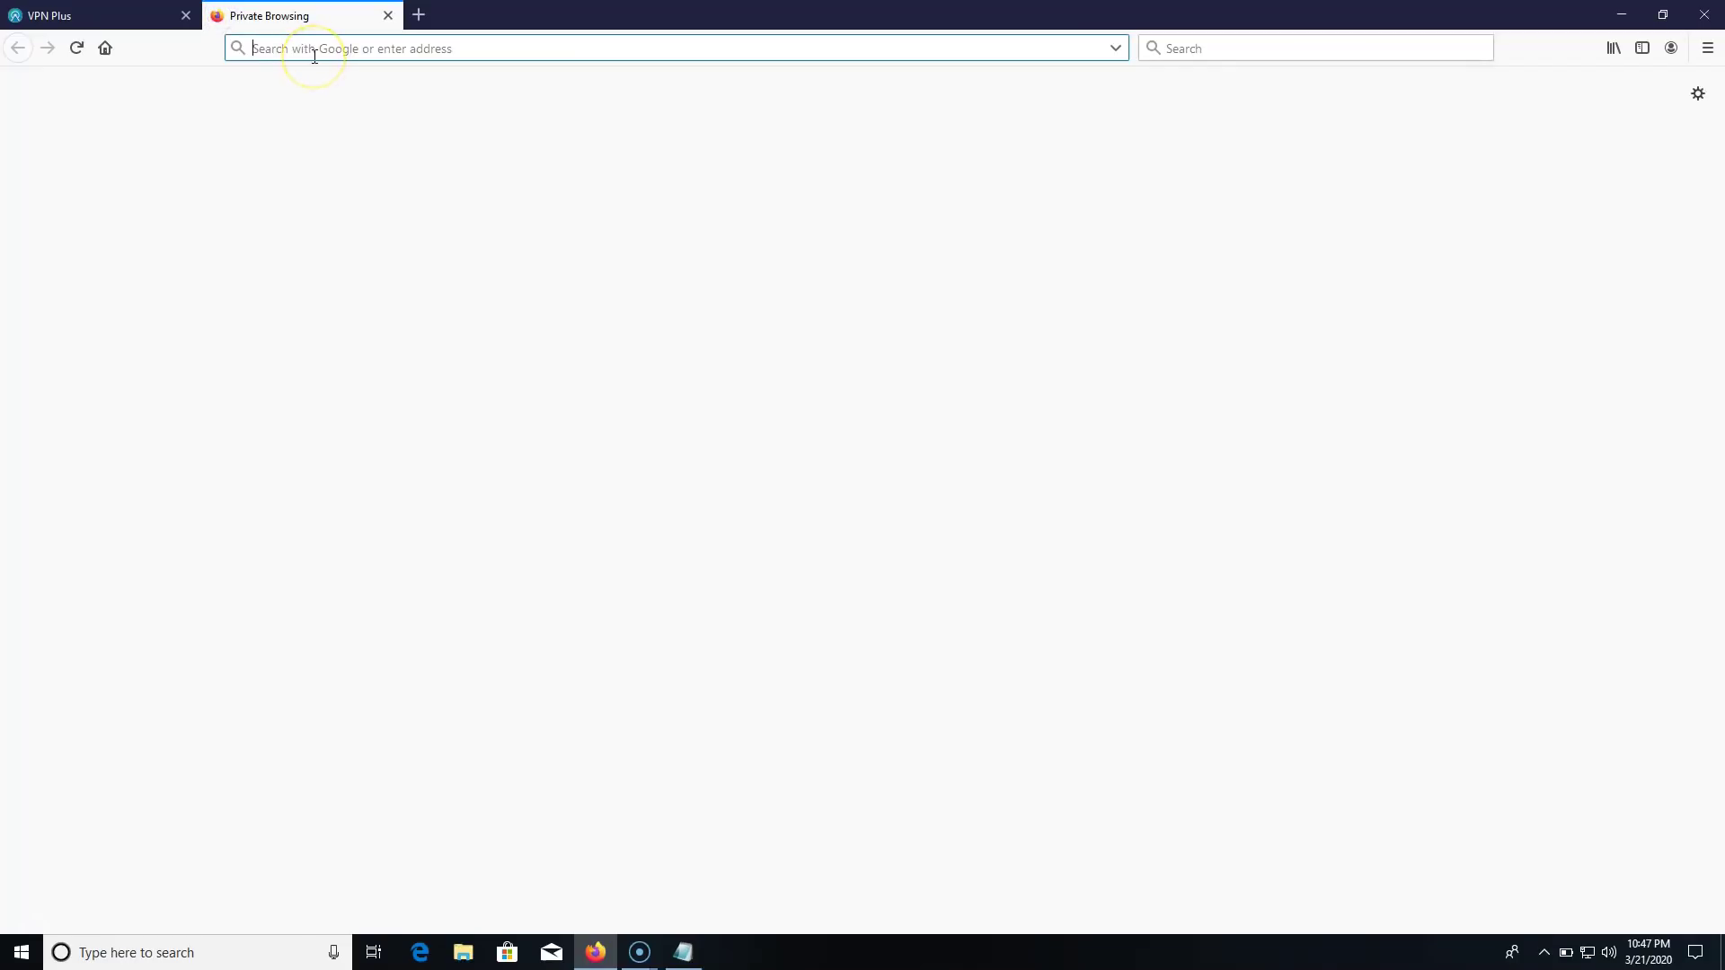
pyautogui.hotkey('ctrl', 'v')
pyautogui.write(':8')
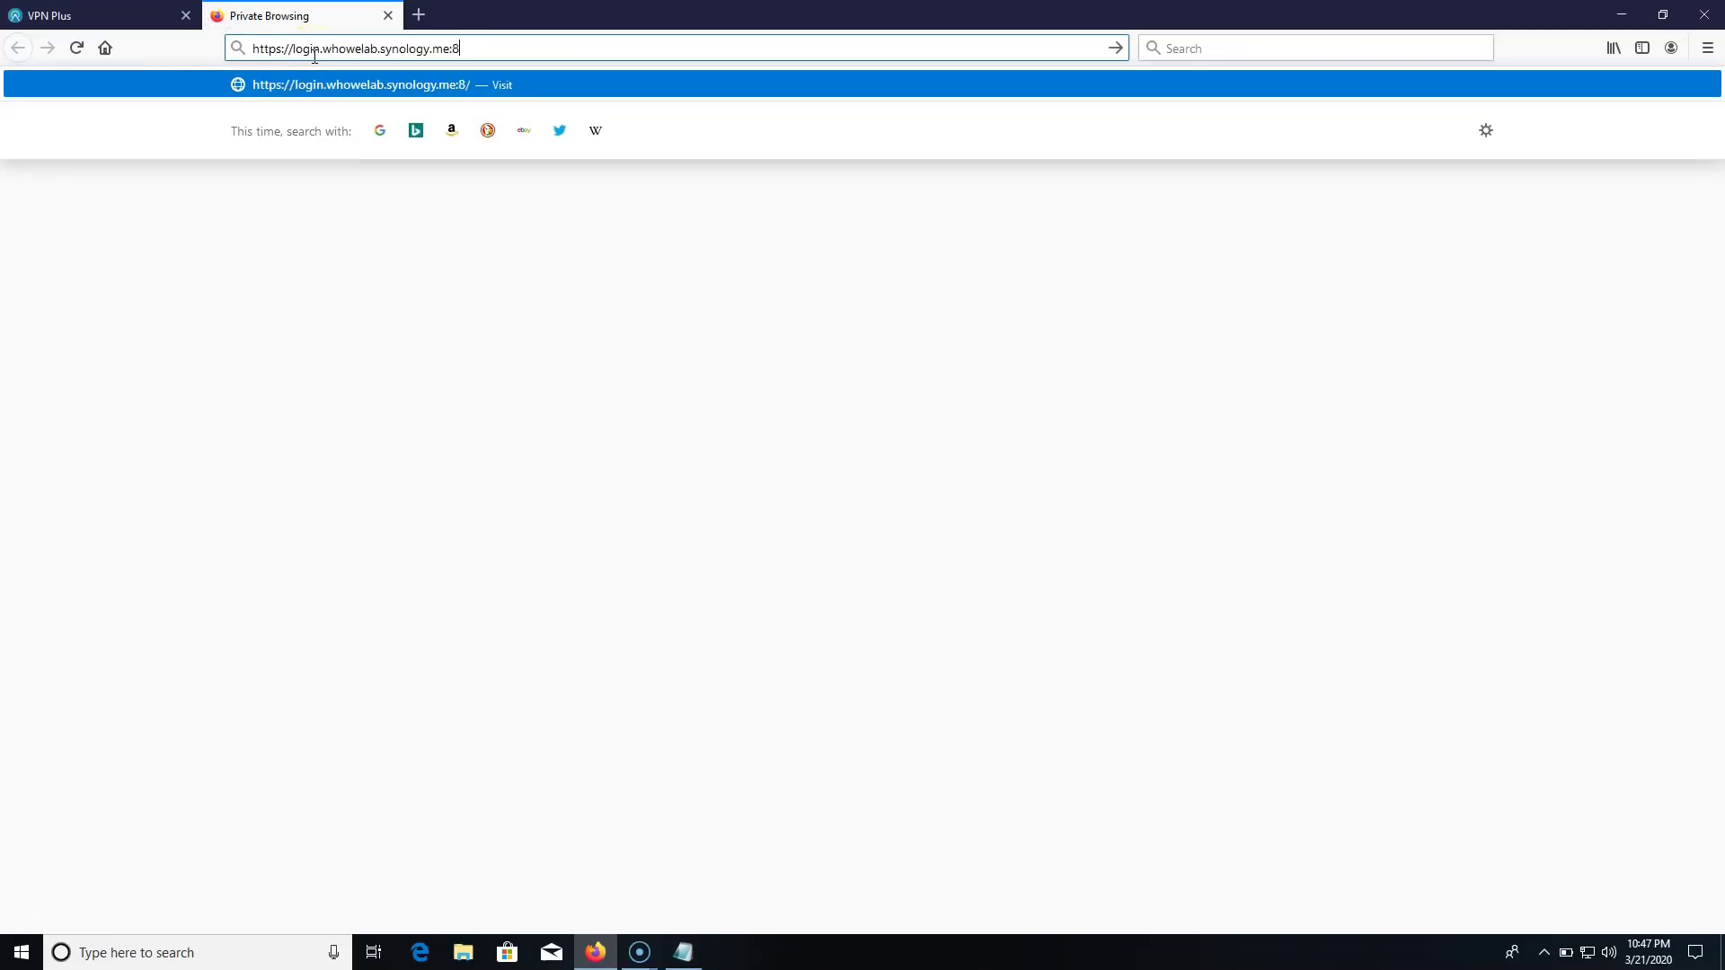
pyautogui.press('Return')
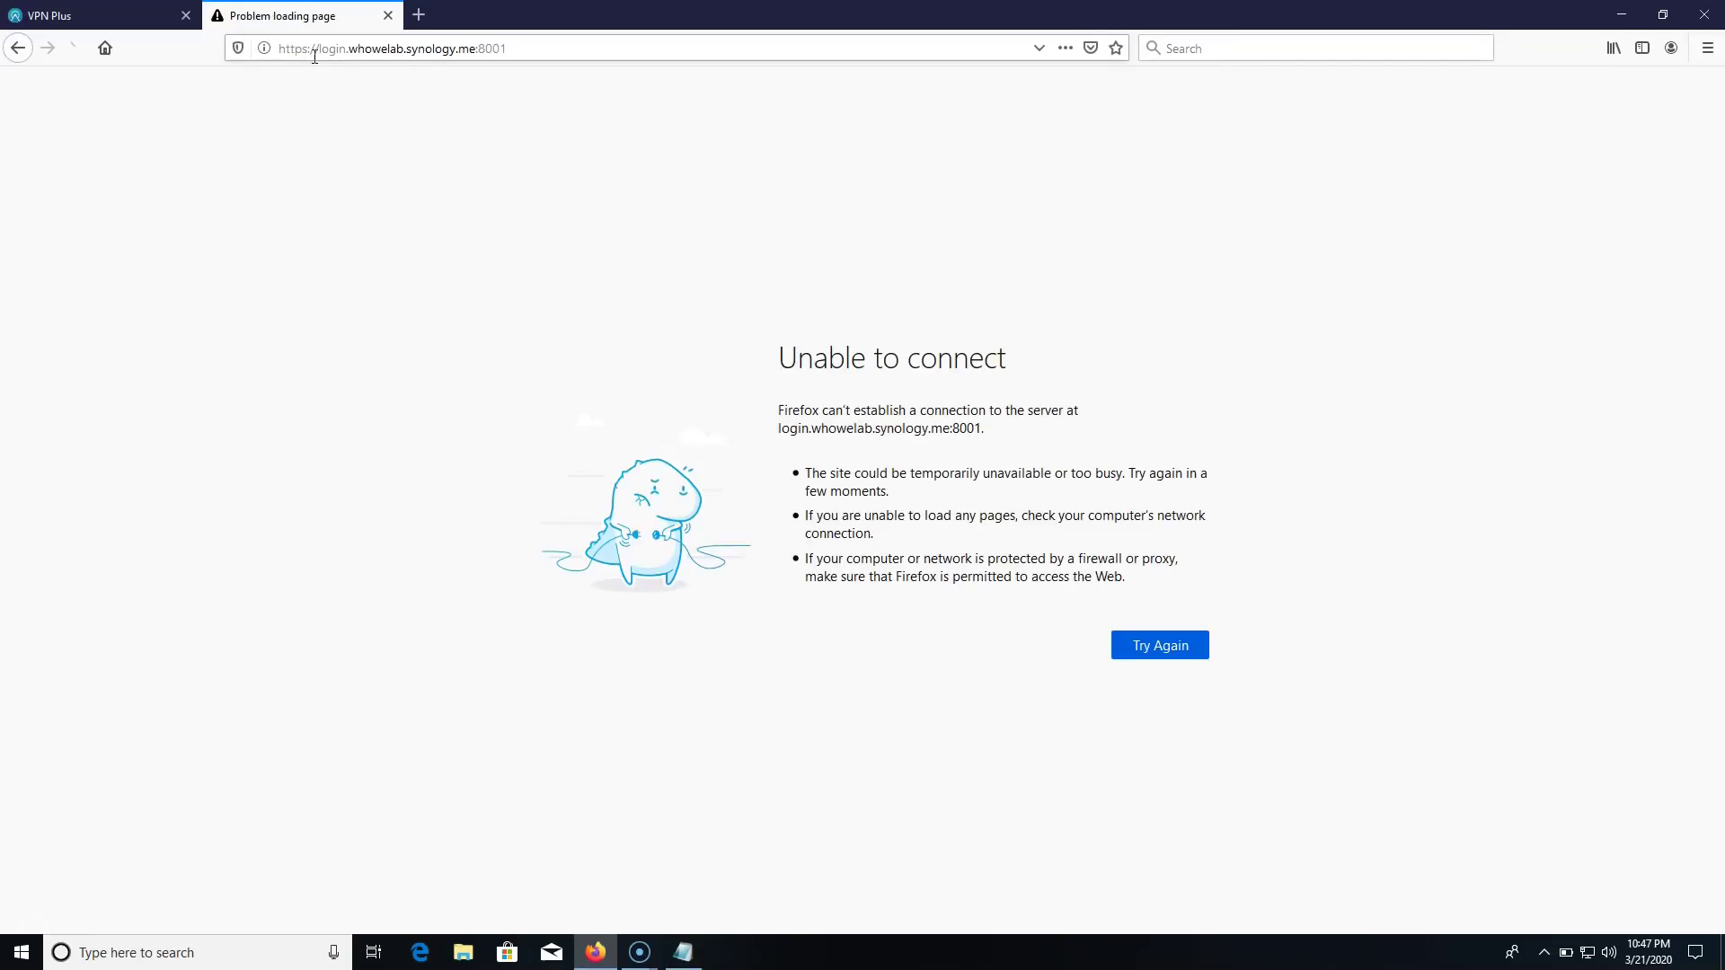
# Remove the 'login.' subdomain from the address and reload the router page on port 8001.
pyautogui.click(334, 50)
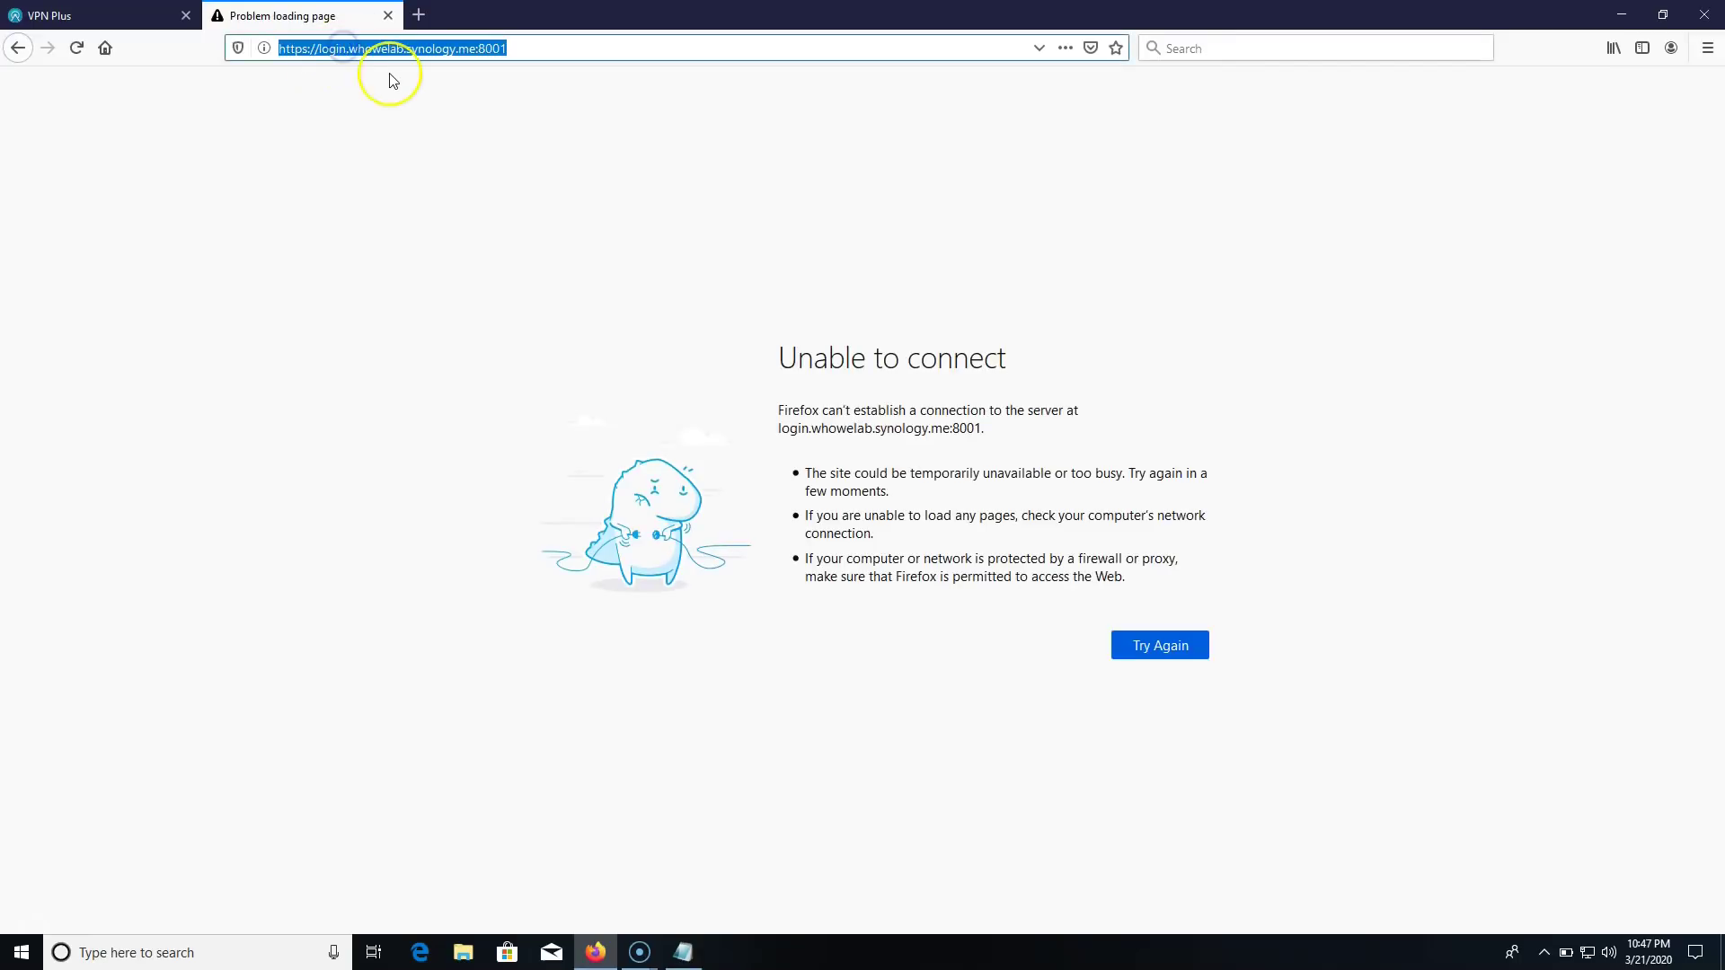
pyautogui.press('Right')
pyautogui.press('Left')
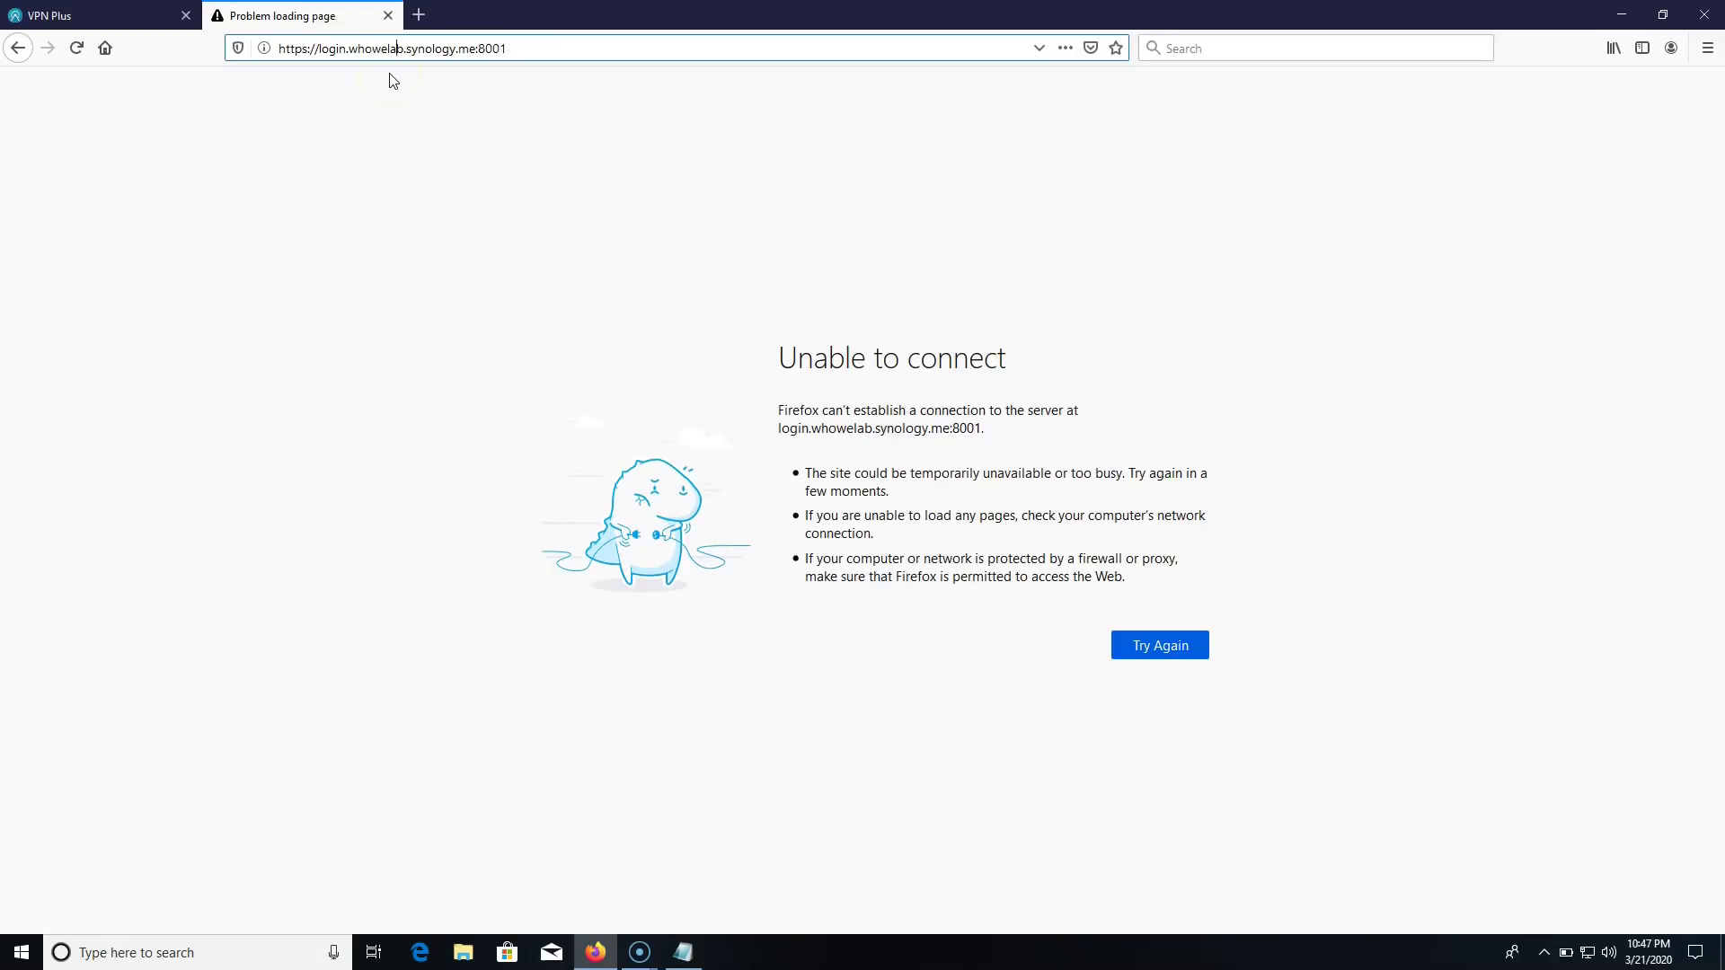
pyautogui.press('BackSpace')
pyautogui.press('BackSpace')
pyautogui.press('BackSpace')
pyautogui.press('BackSpace')
pyautogui.press('BackSpace')
pyautogui.press('BackSpace')
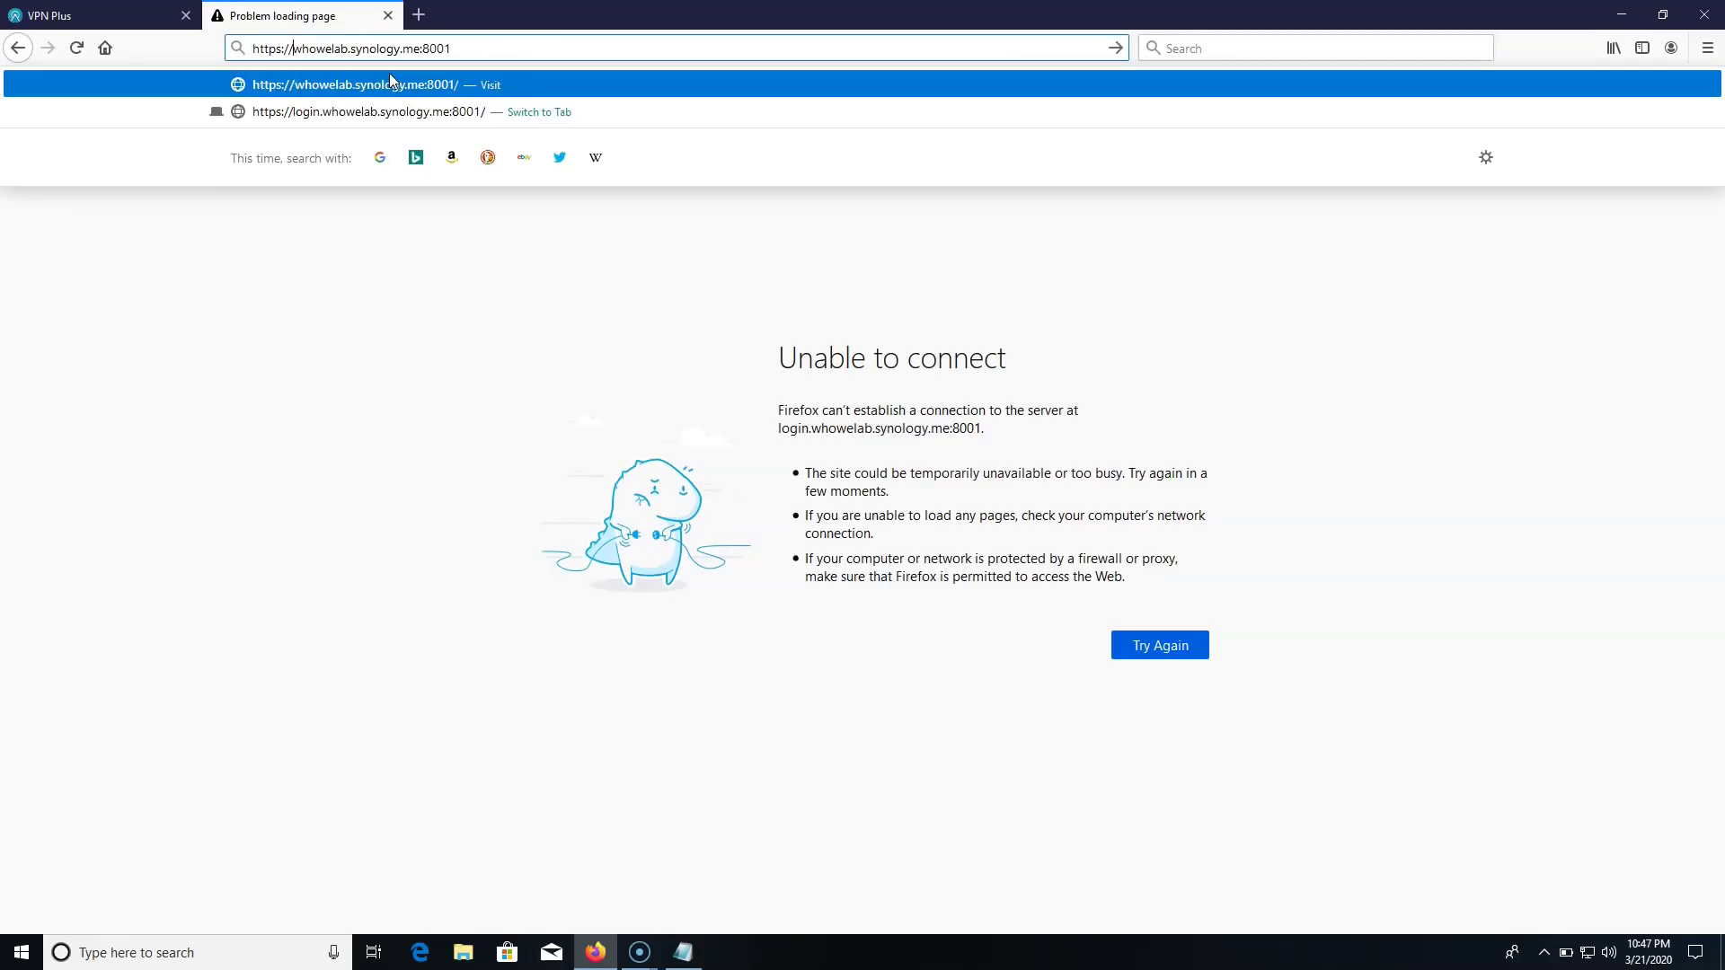
pyautogui.press('Return')
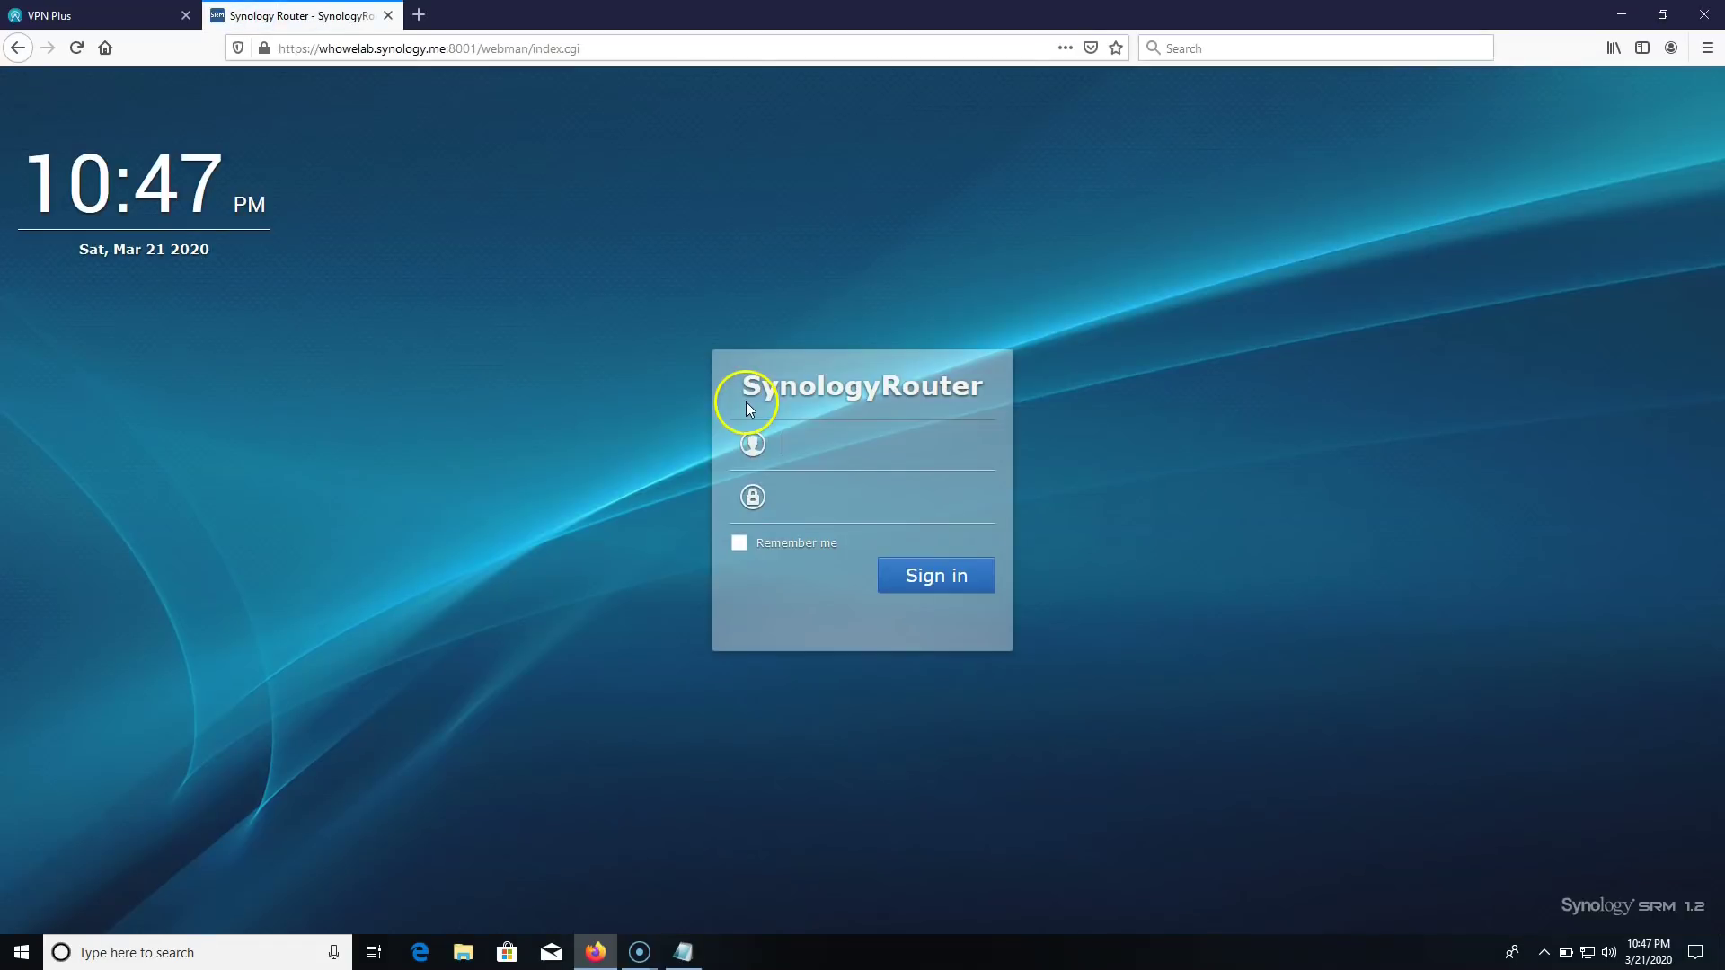
# Sign in to SRM with the router account's username and password.
pyautogui.click(776, 442)
pyautogui.write('whowe')
pyautogui.press('Tab')
pyautogui.write('*********')
pyautogui.press('Return')
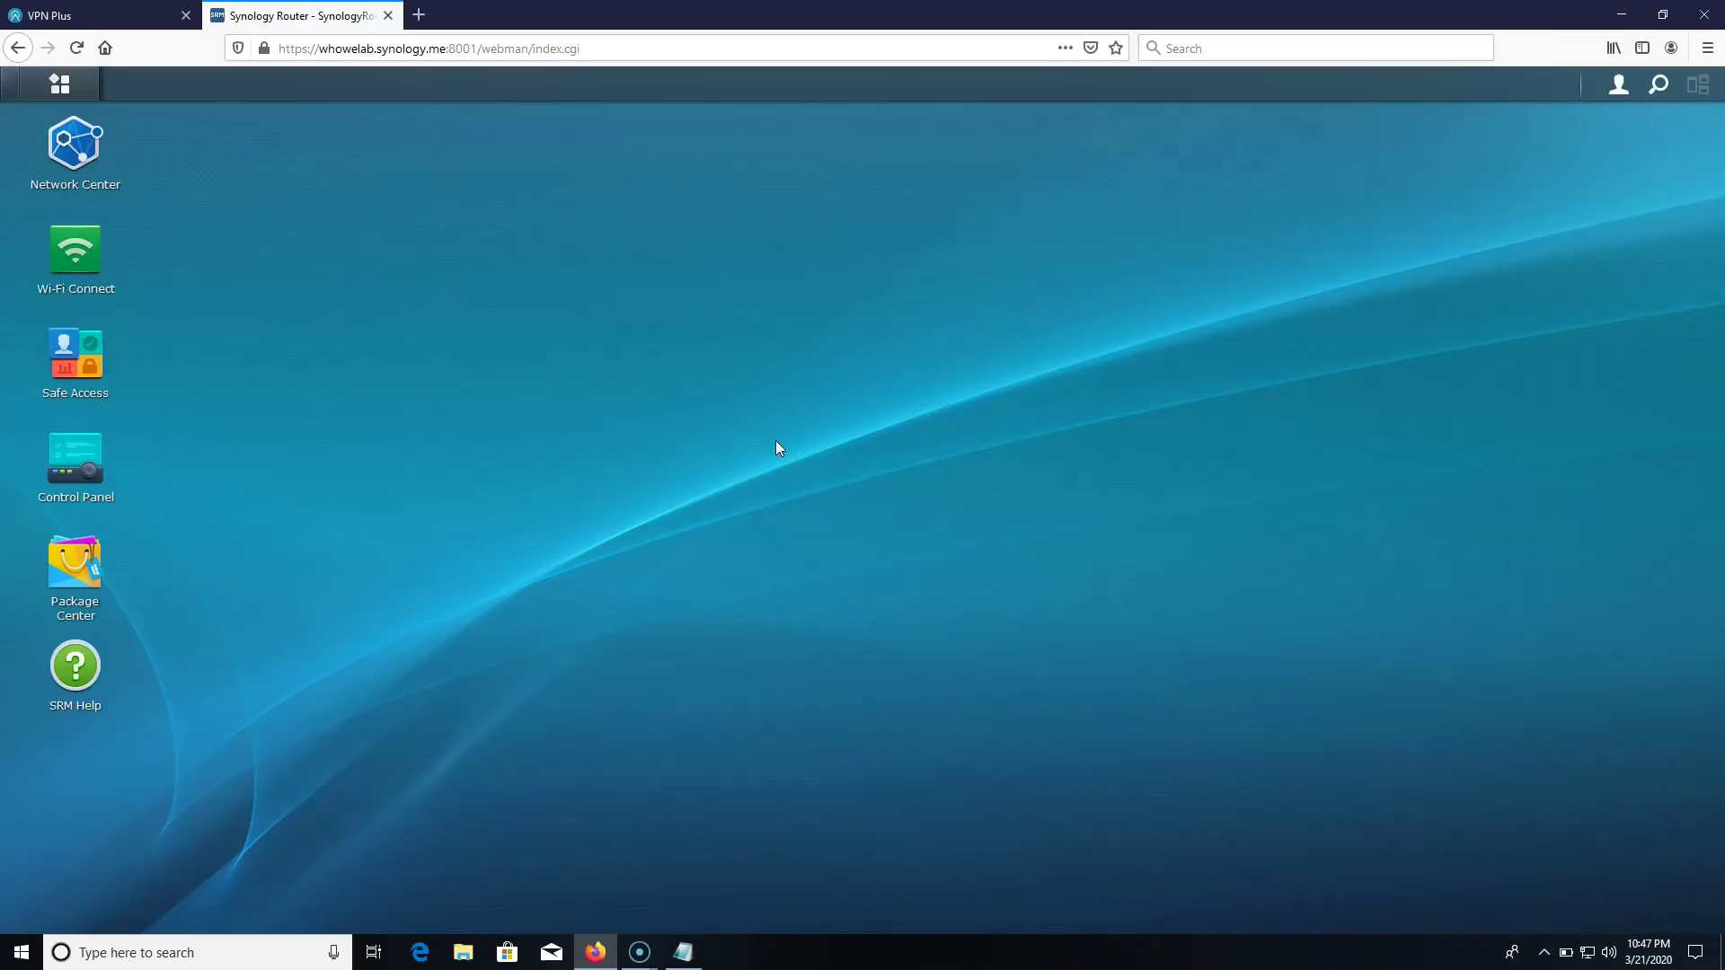
# Review the regular user account's details in the router's Control Panel.
pyautogui.click(80, 480)
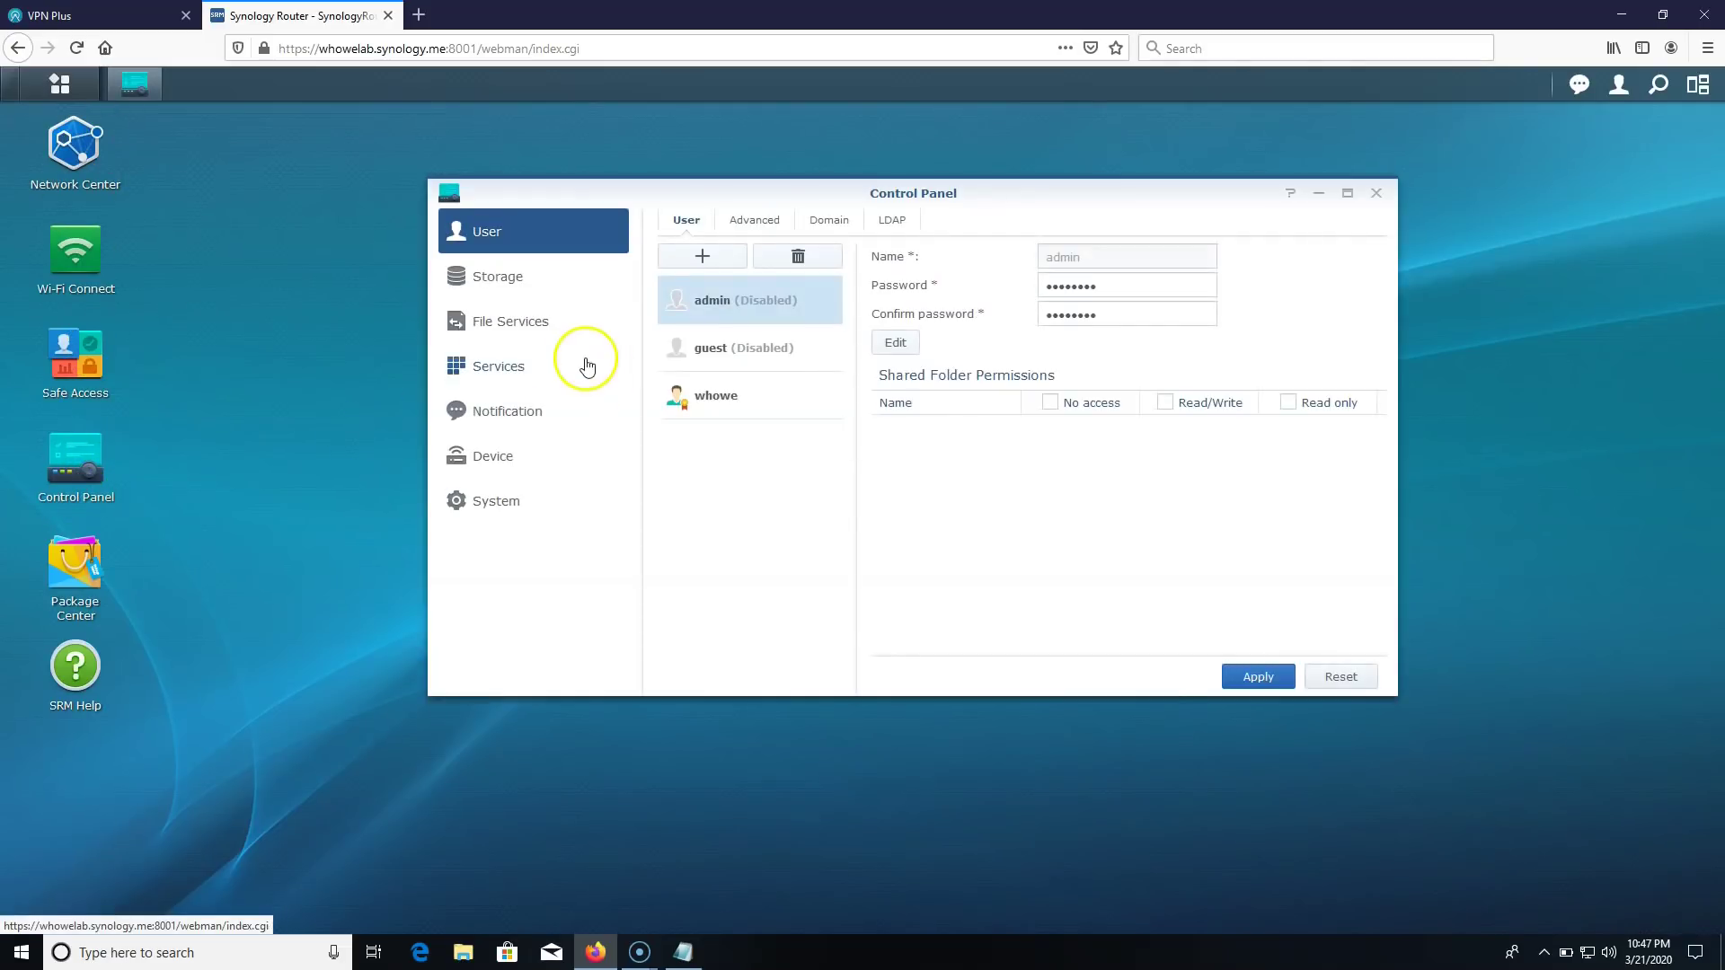
pyautogui.click(709, 395)
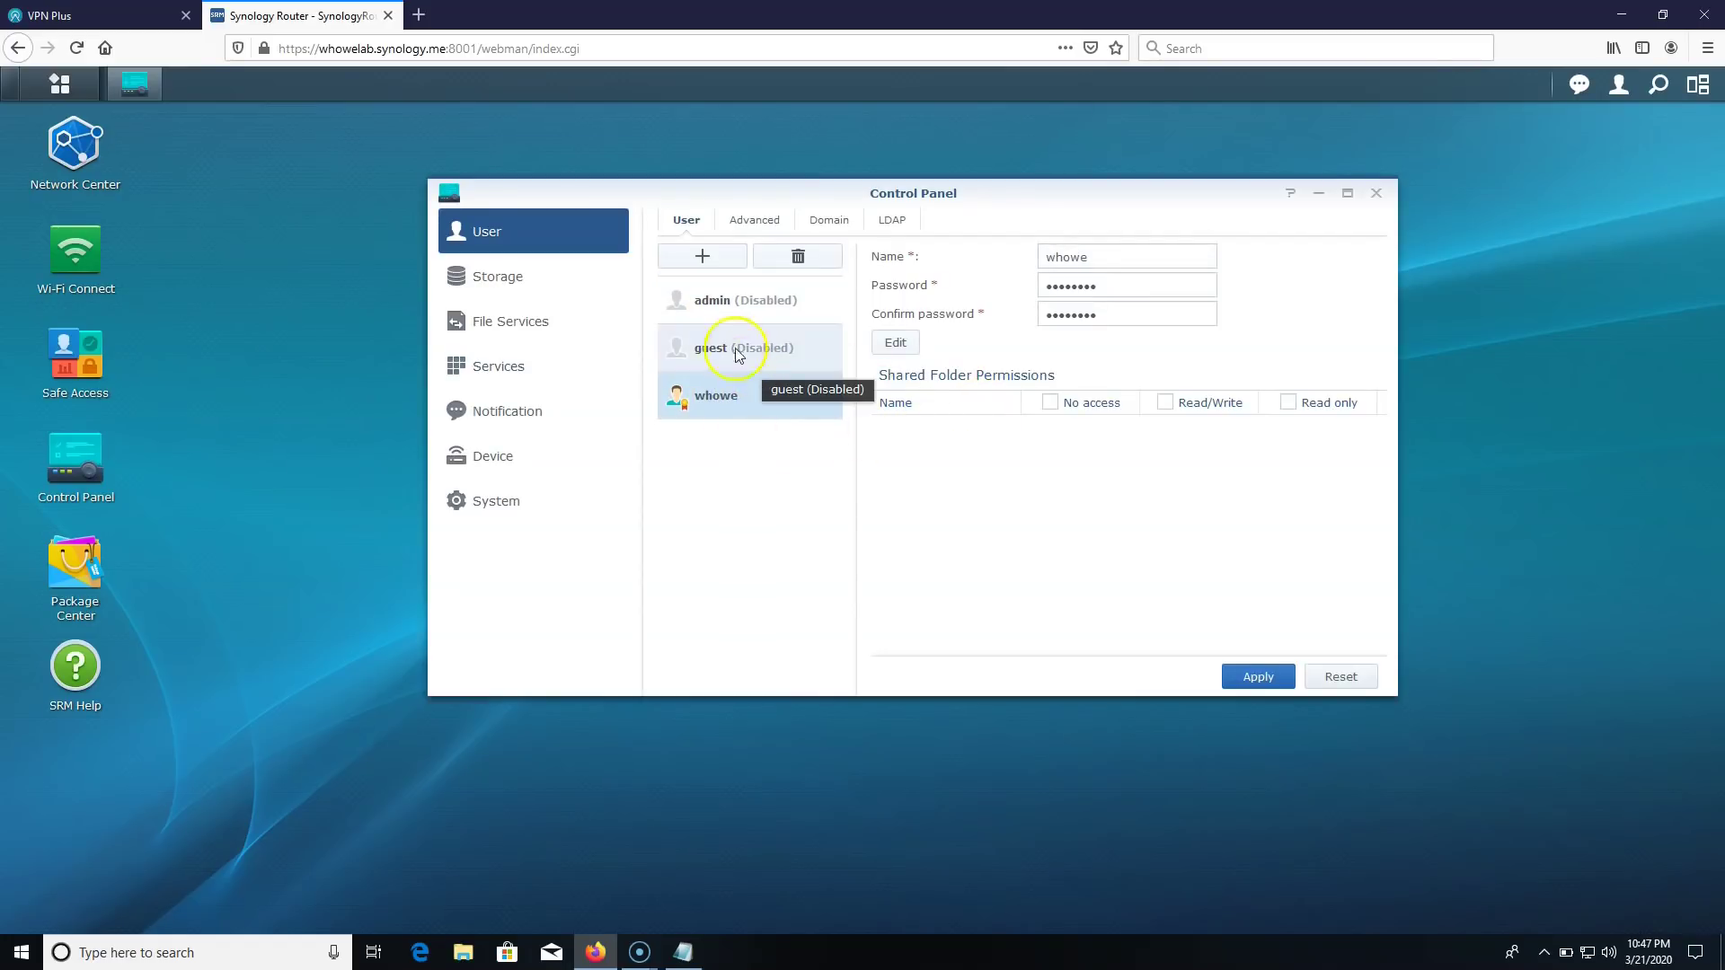
pyautogui.click(1375, 194)
# In VPN Plus Server, grant the user SSL VPN, SSTP, OpenVPN, L2TP, PPTP and remote desktop access.
pyautogui.click(63, 108)
pyautogui.click(636, 310)
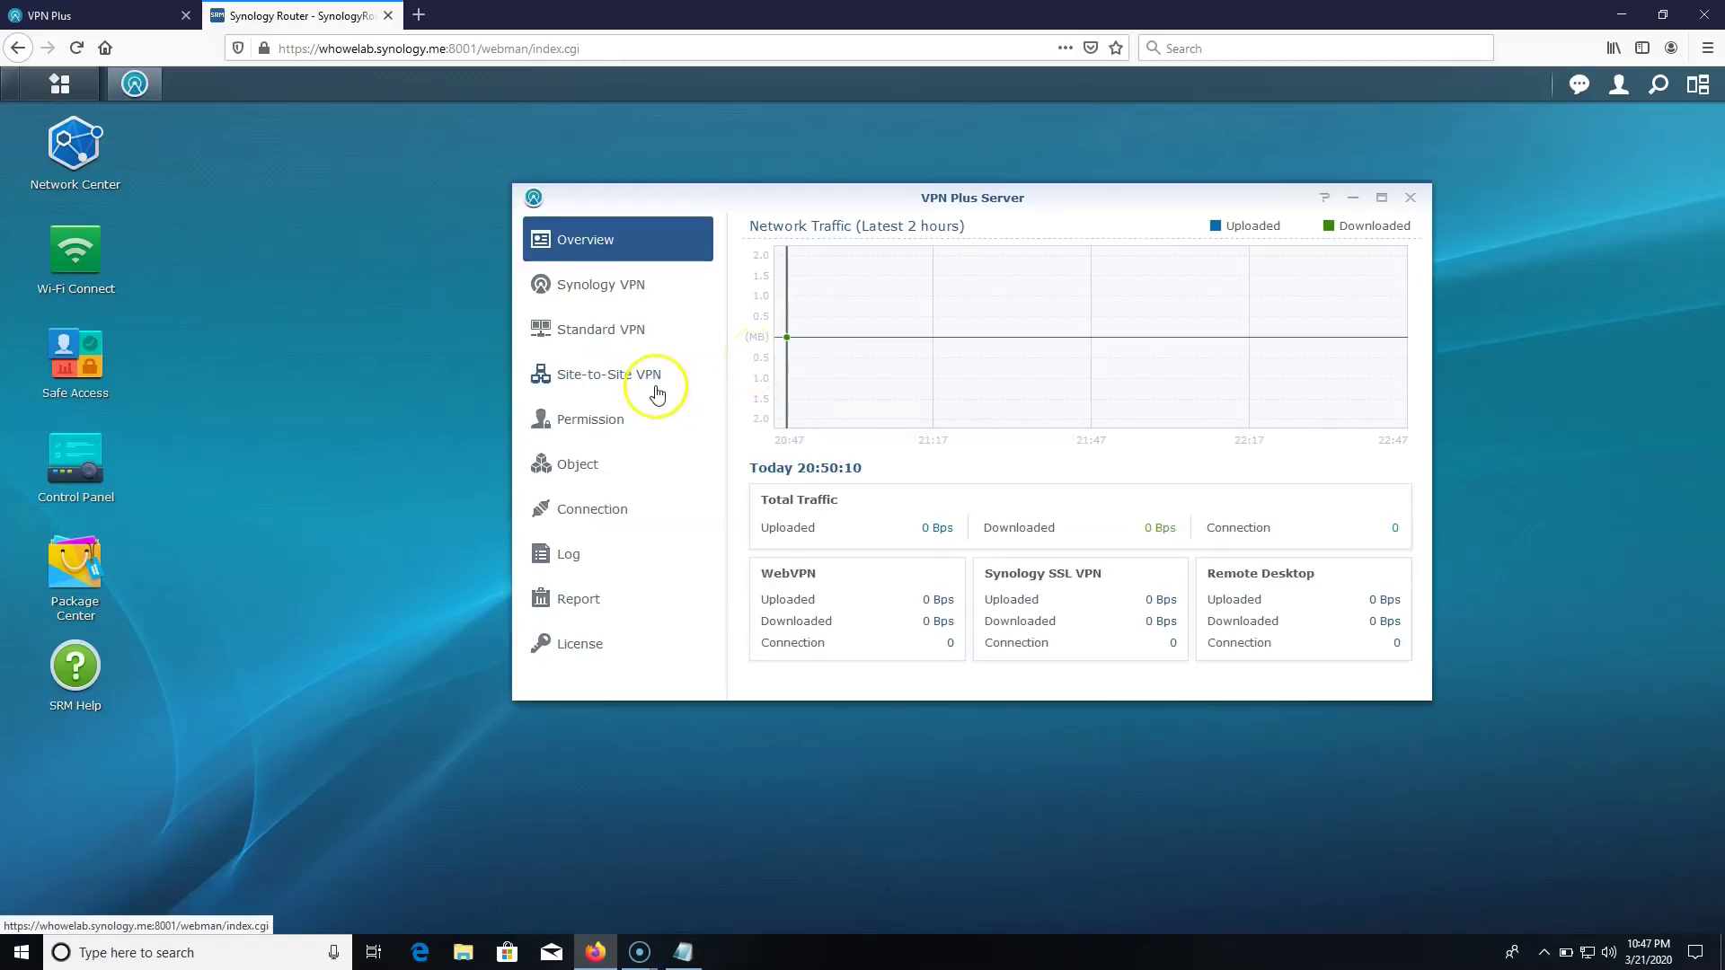
pyautogui.click(600, 418)
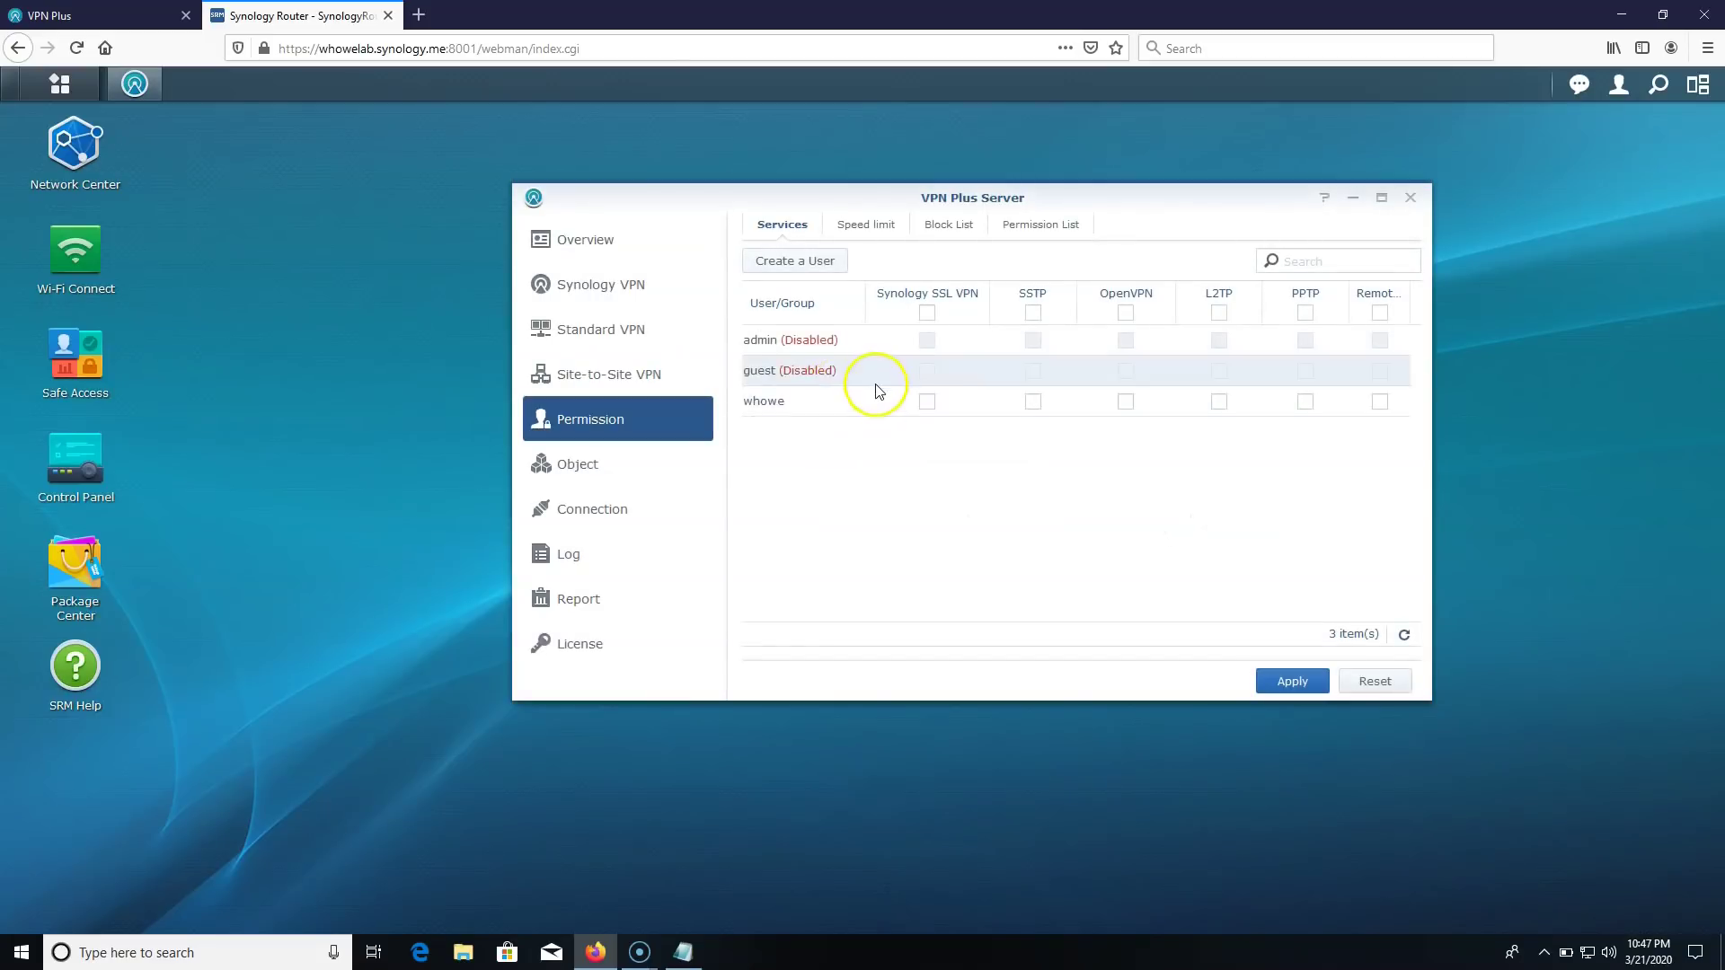
pyautogui.click(927, 402)
pyautogui.click(1032, 402)
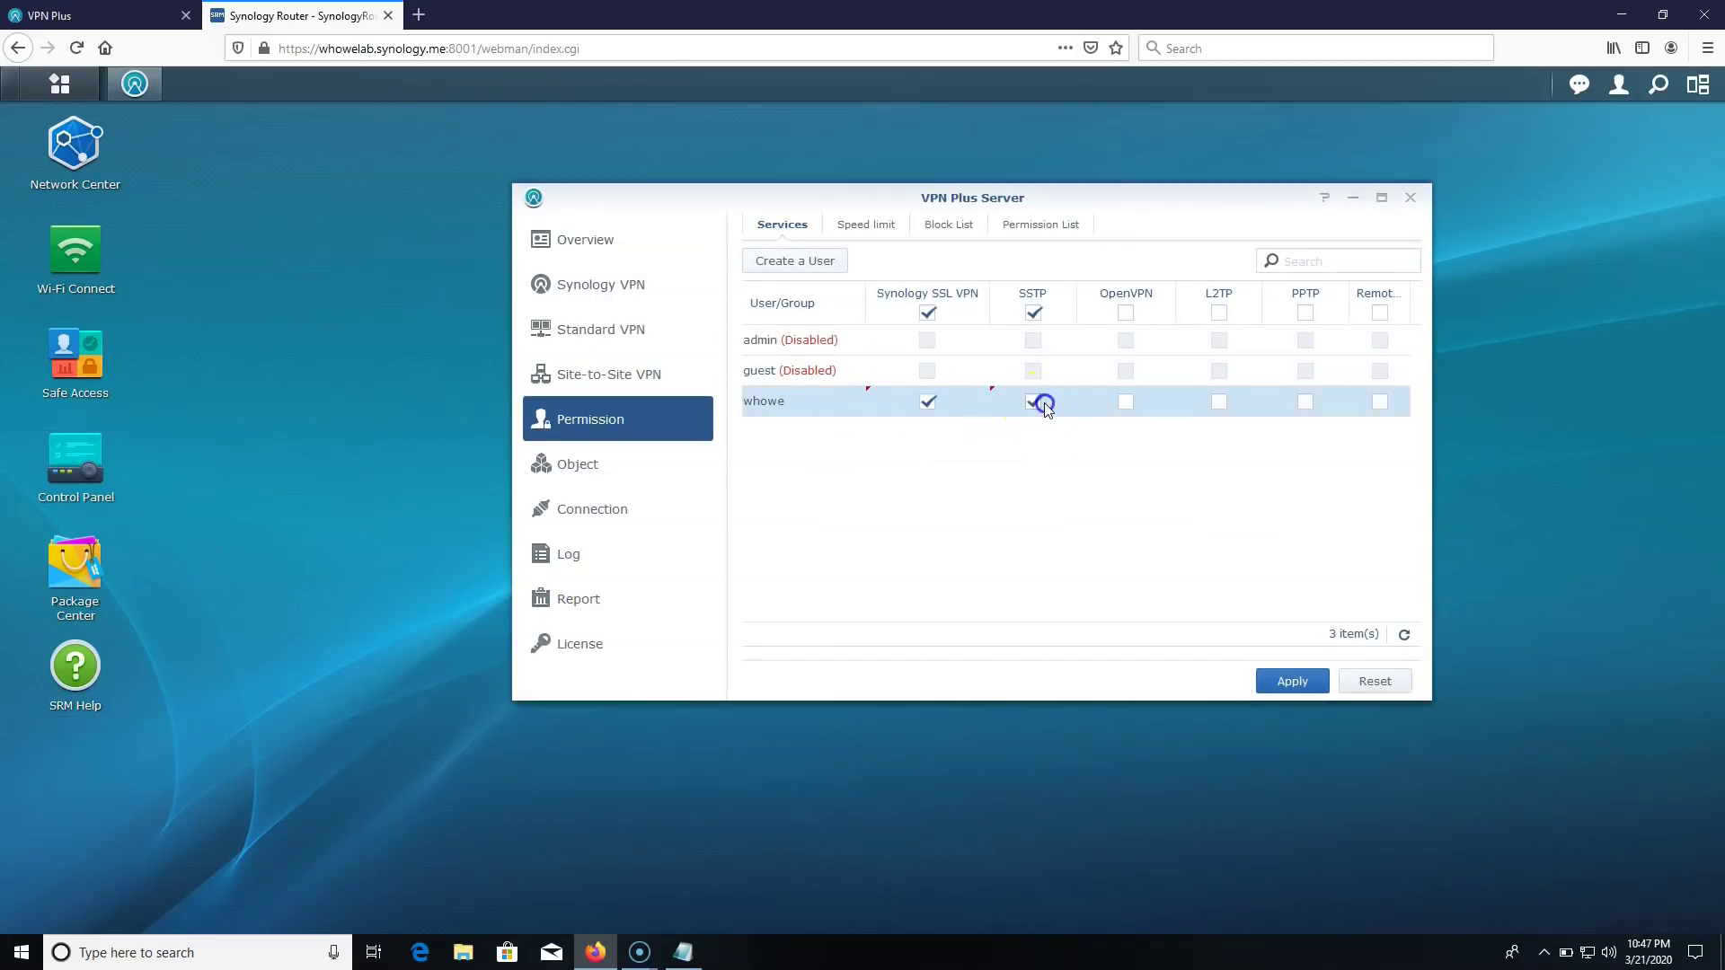
pyautogui.click(1126, 402)
pyautogui.click(1224, 407)
pyautogui.click(1307, 408)
pyautogui.click(1381, 403)
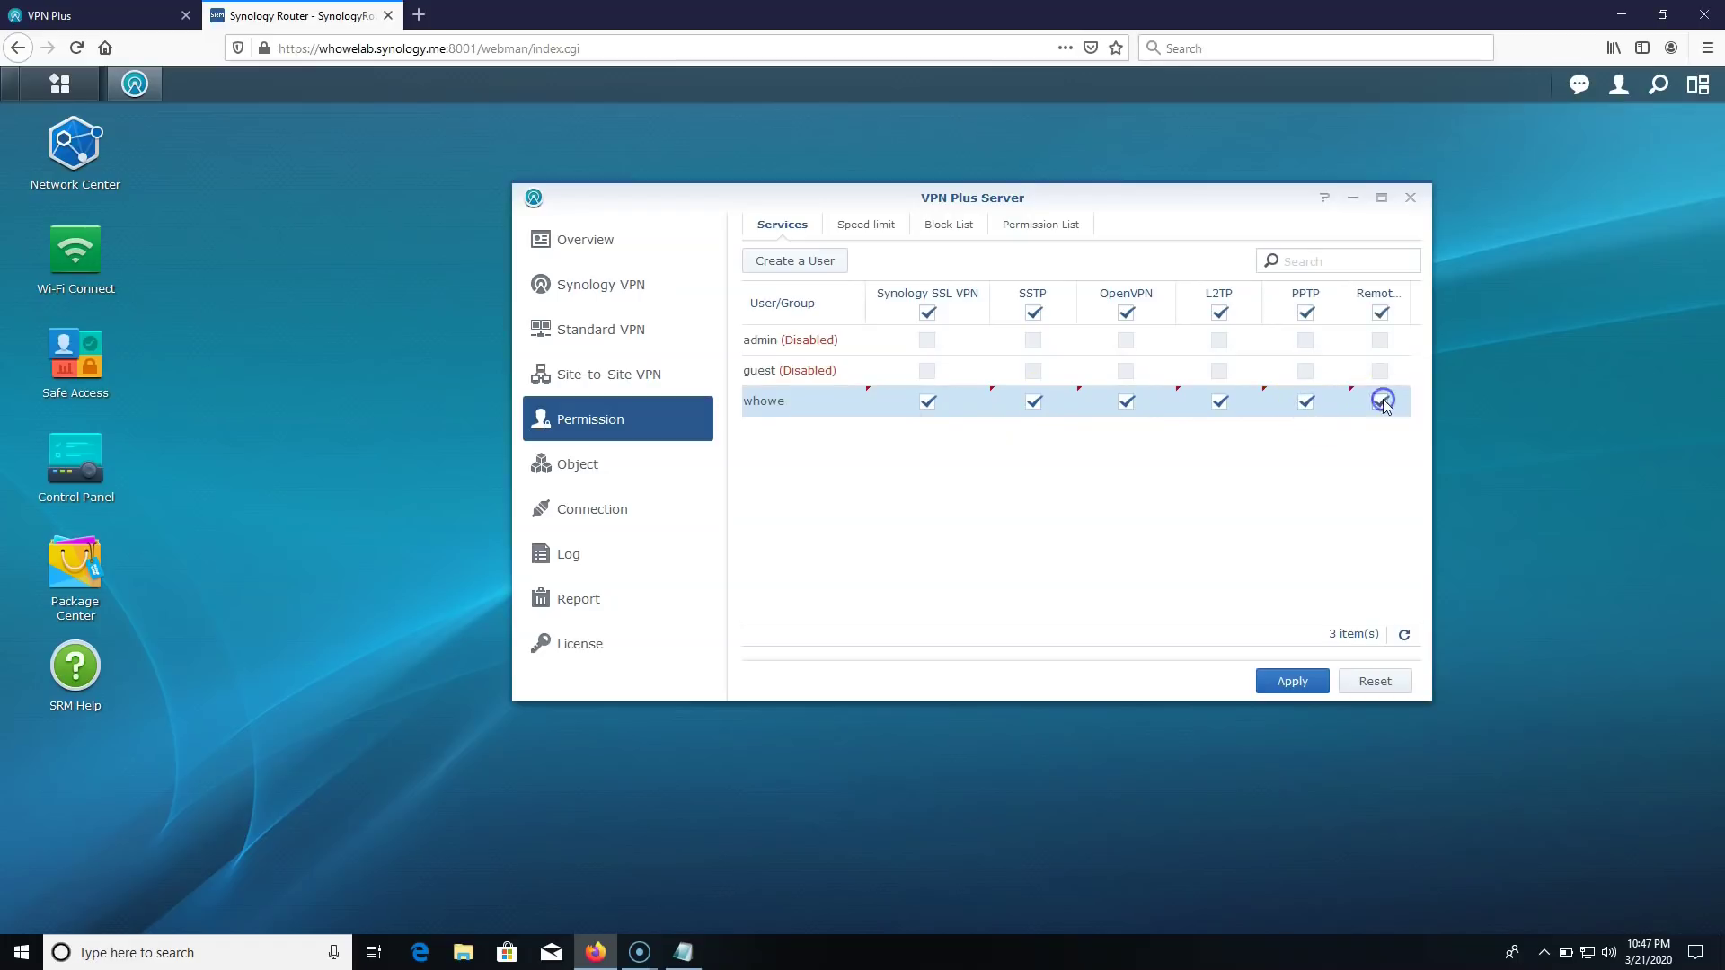
pyautogui.click(1295, 682)
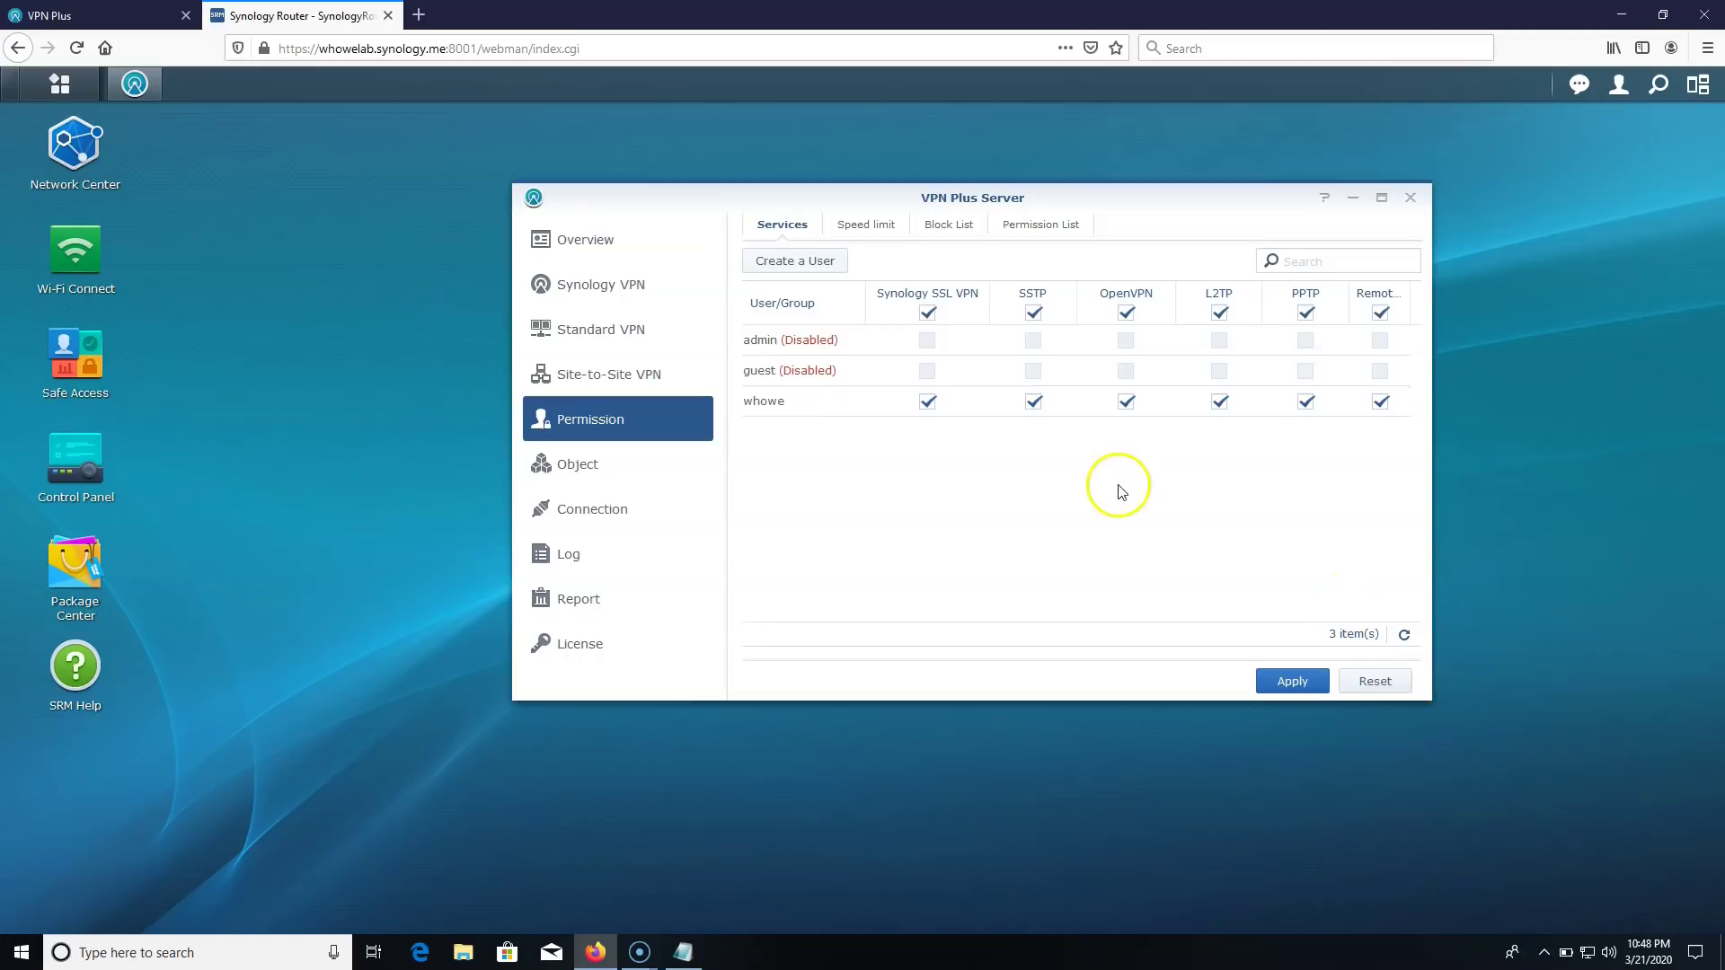
pyautogui.click(112, 10)
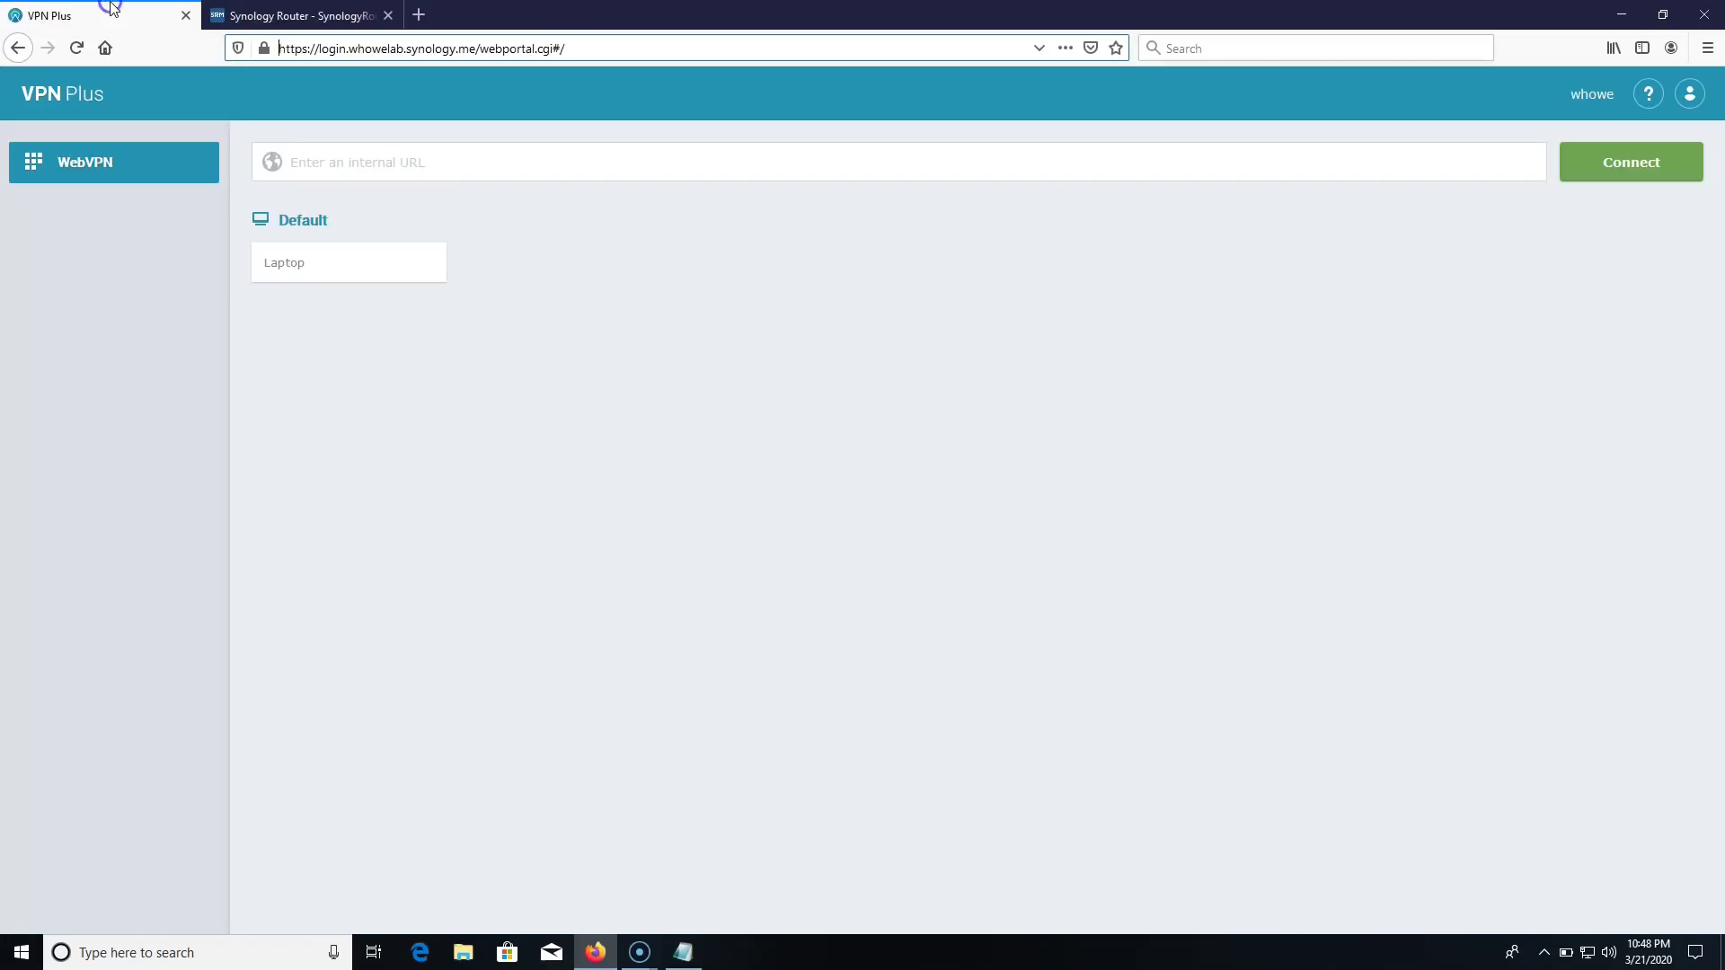
# Reload the VPN Plus portal, then log out of the router manager and close its tab.
pyautogui.click(78, 50)
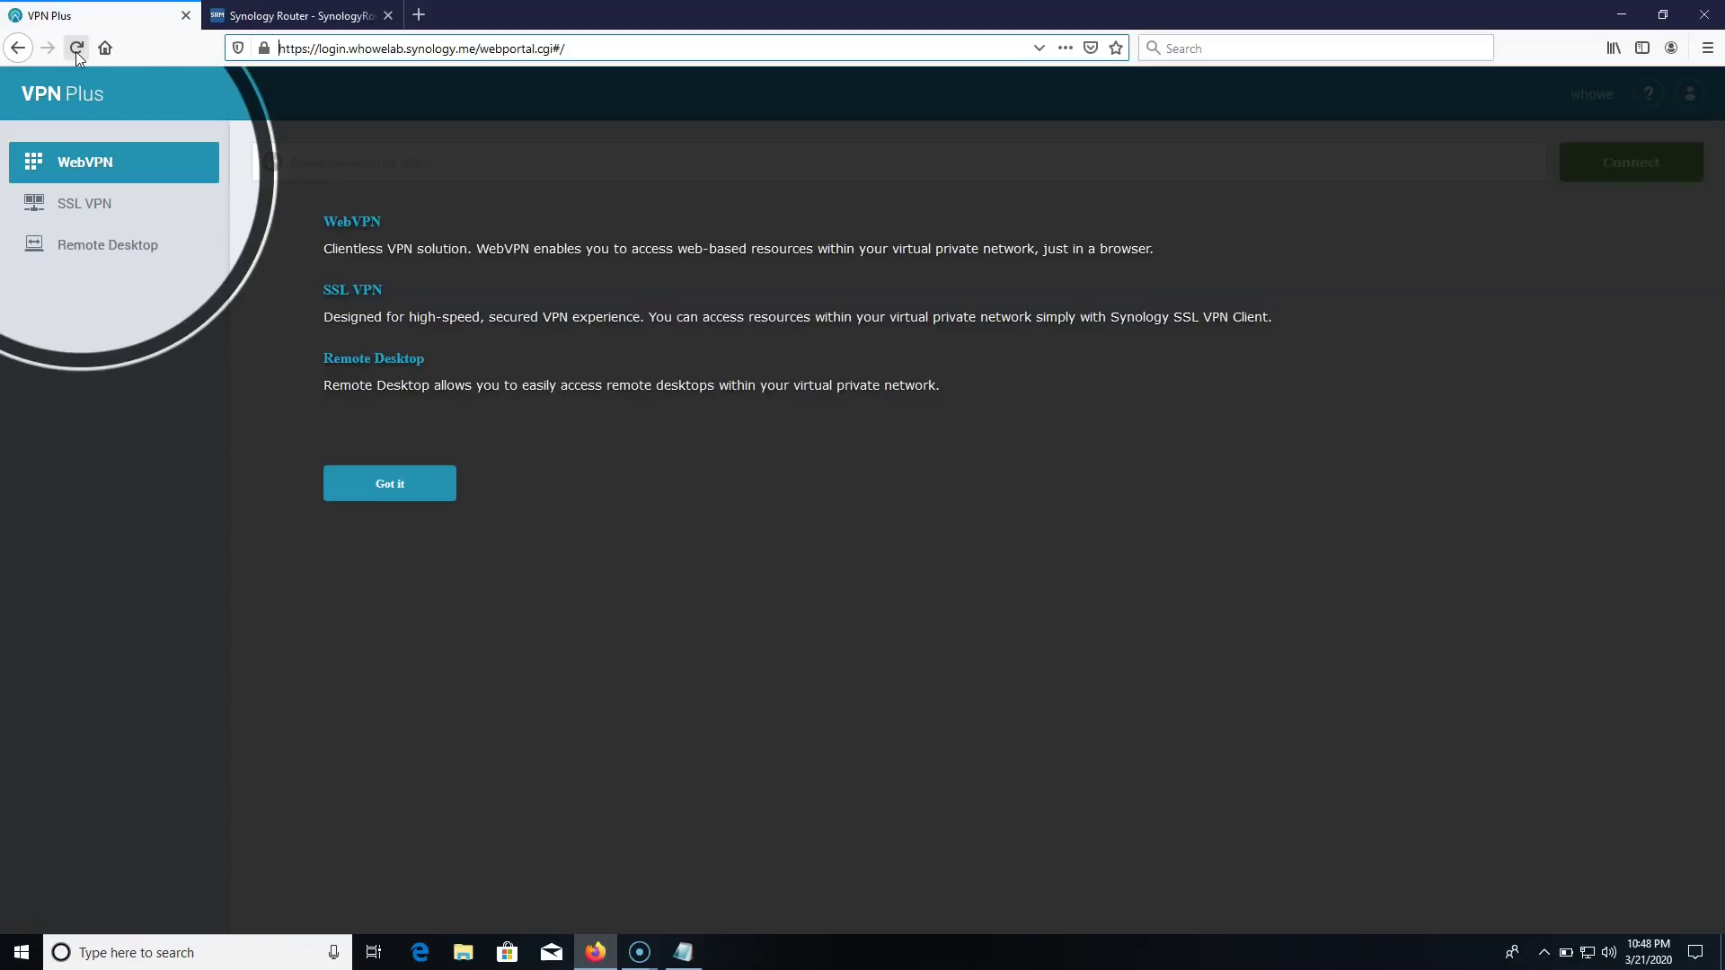
pyautogui.click(387, 485)
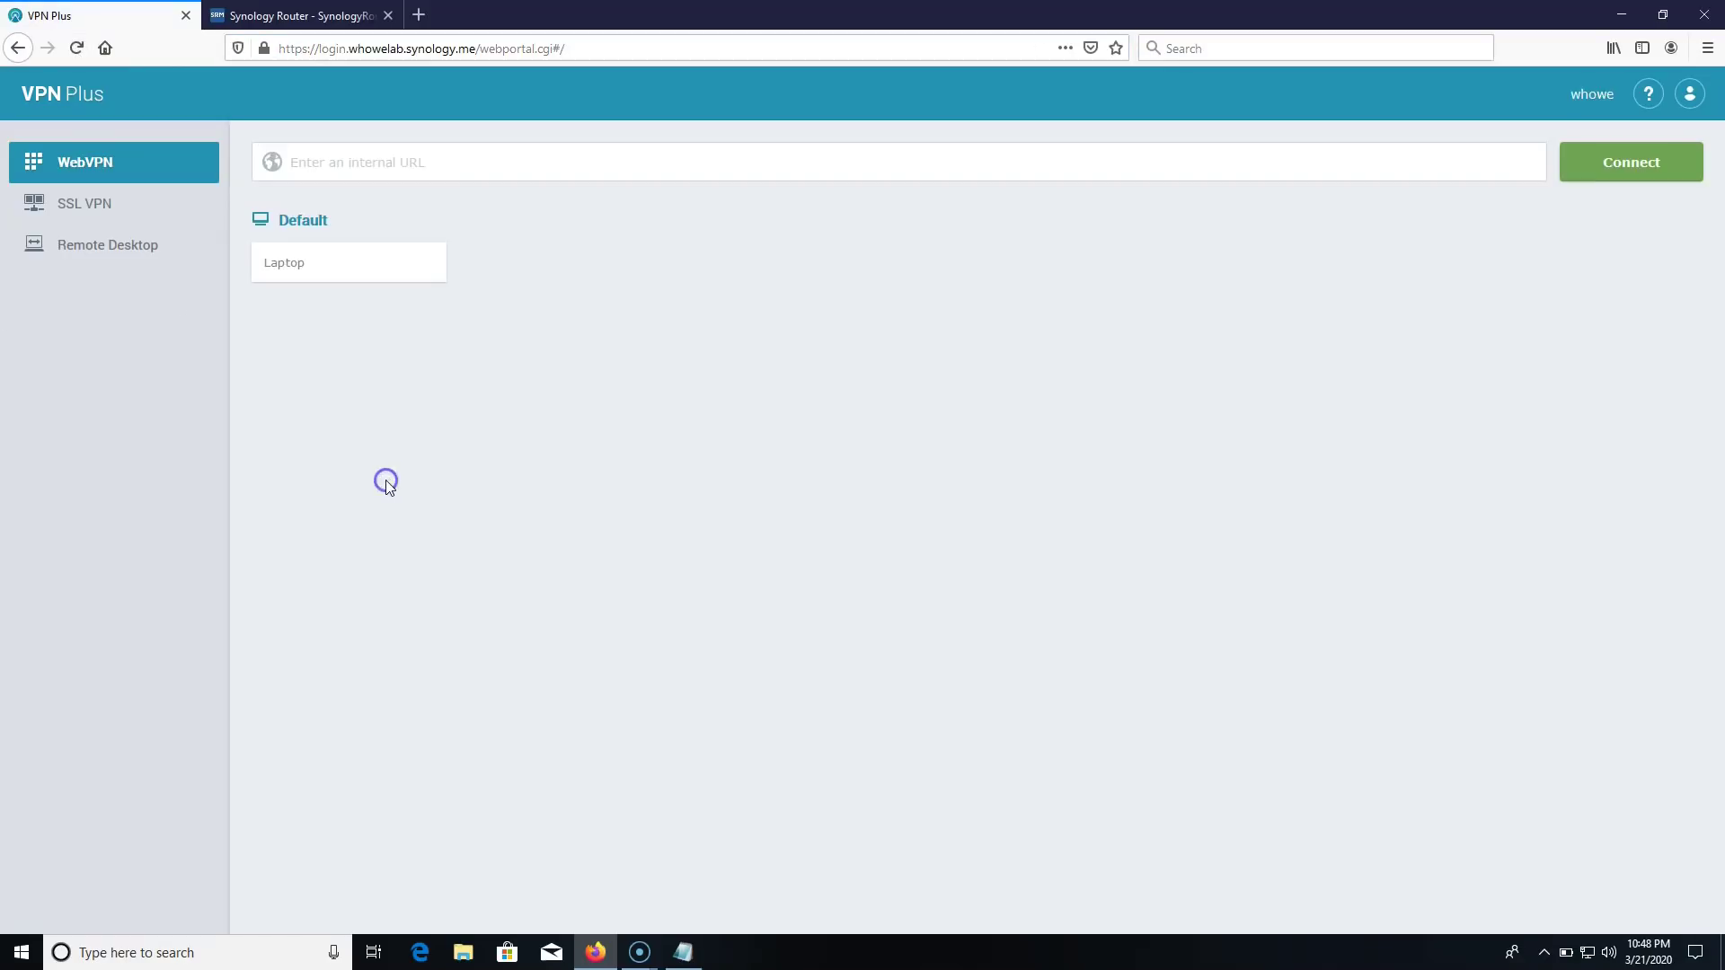
pyautogui.click(297, 15)
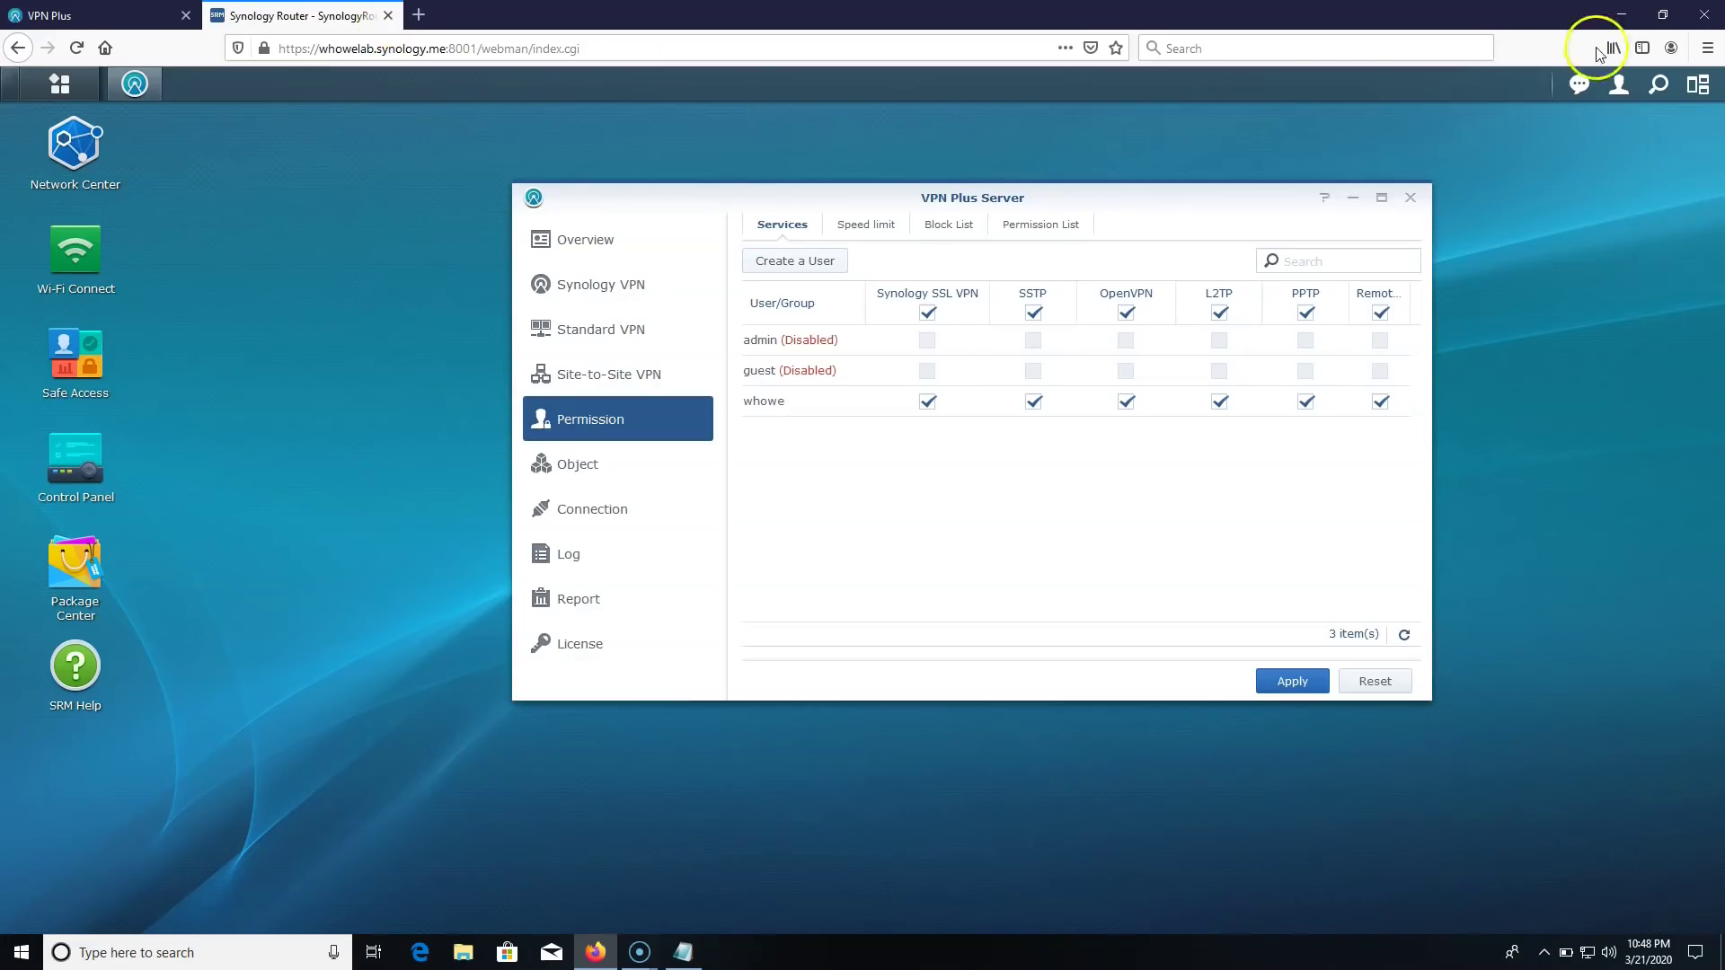
pyautogui.click(1617, 85)
pyautogui.click(1640, 255)
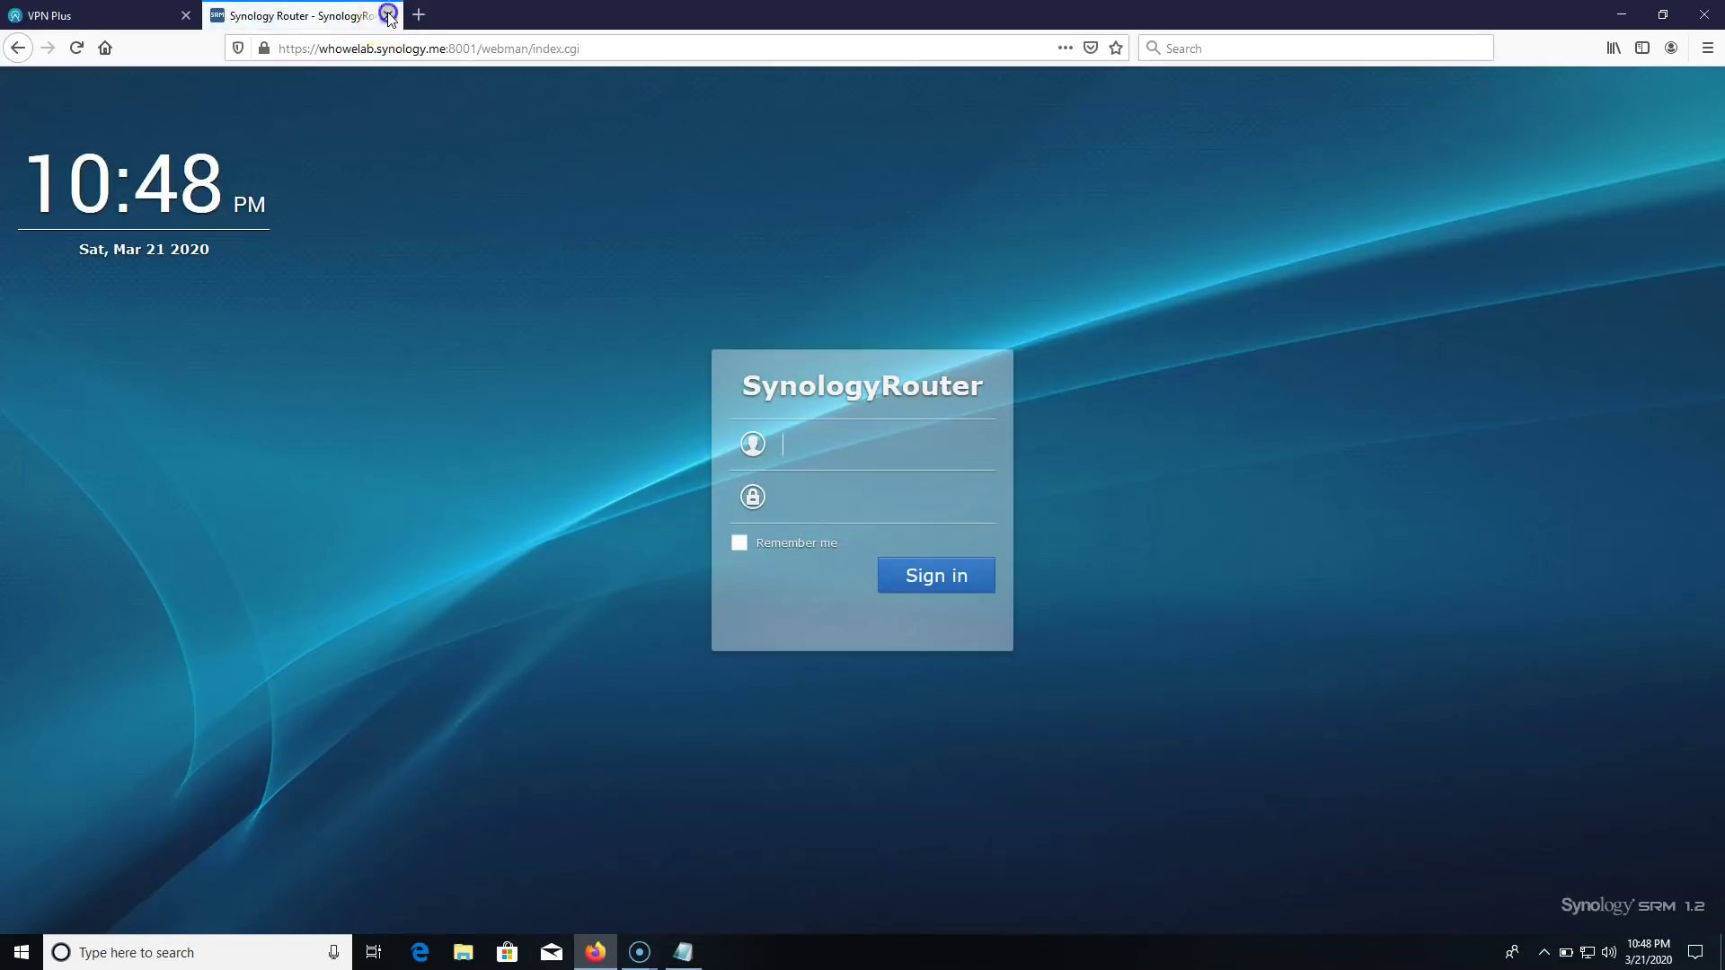
pyautogui.click(389, 16)
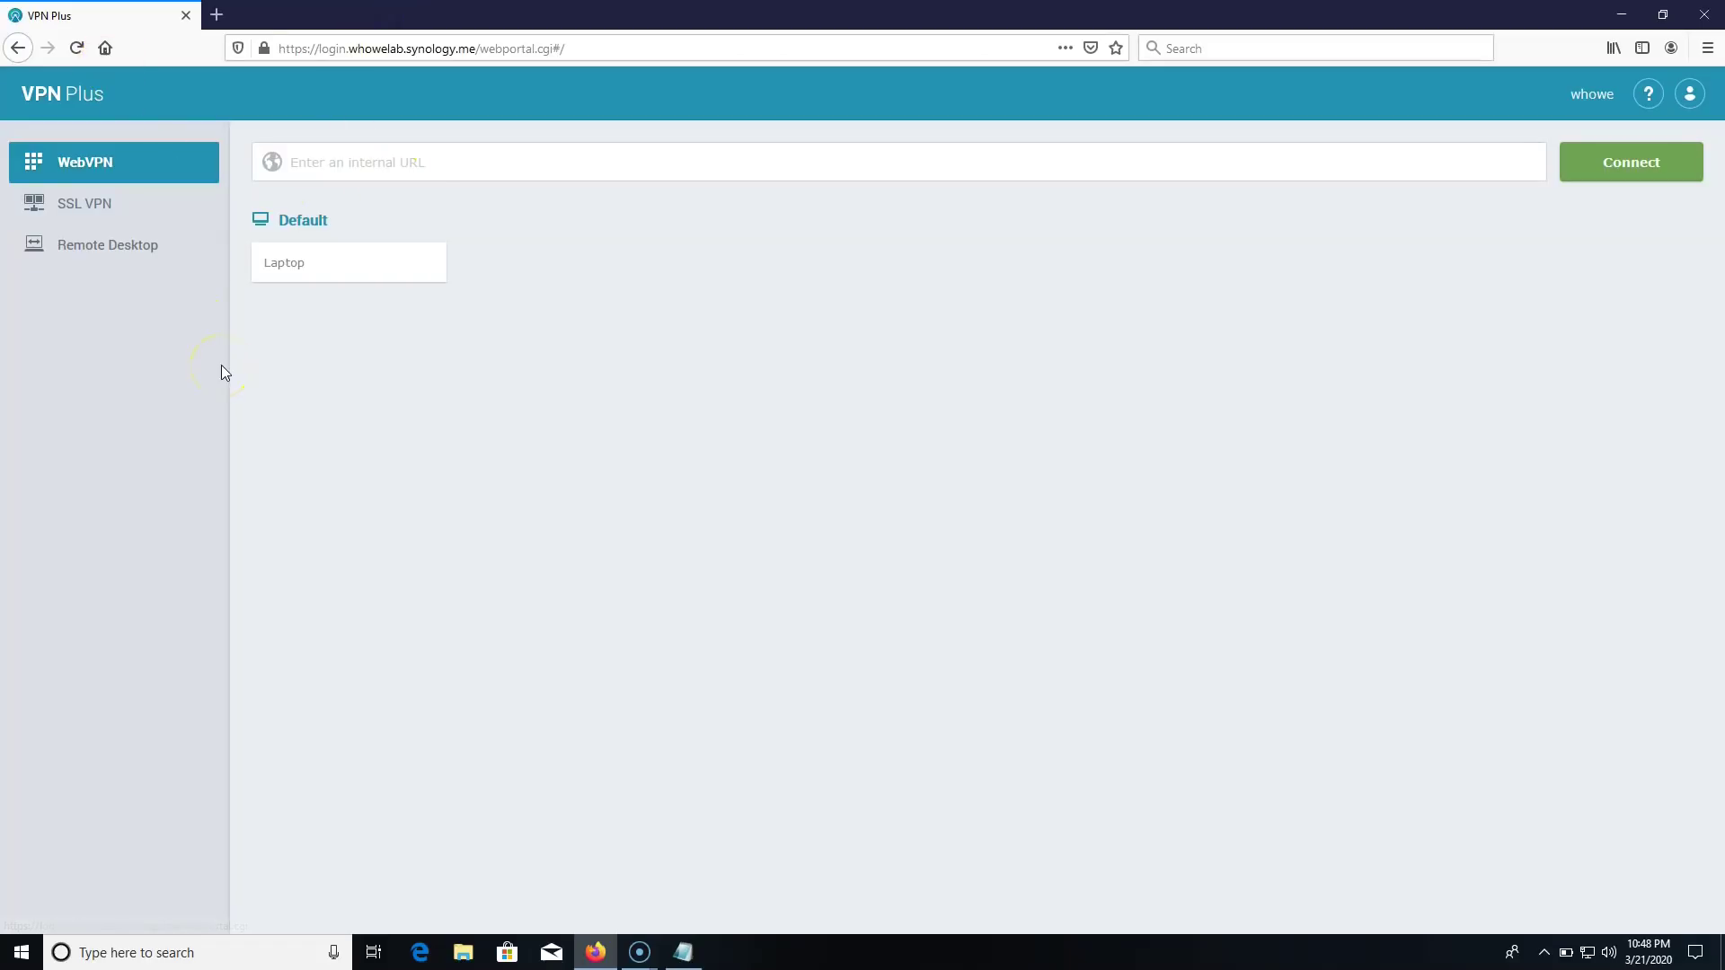
# Open the Laptop web resource from WebVPN, close the failed page, and try an internal URL.
pyautogui.click(103, 161)
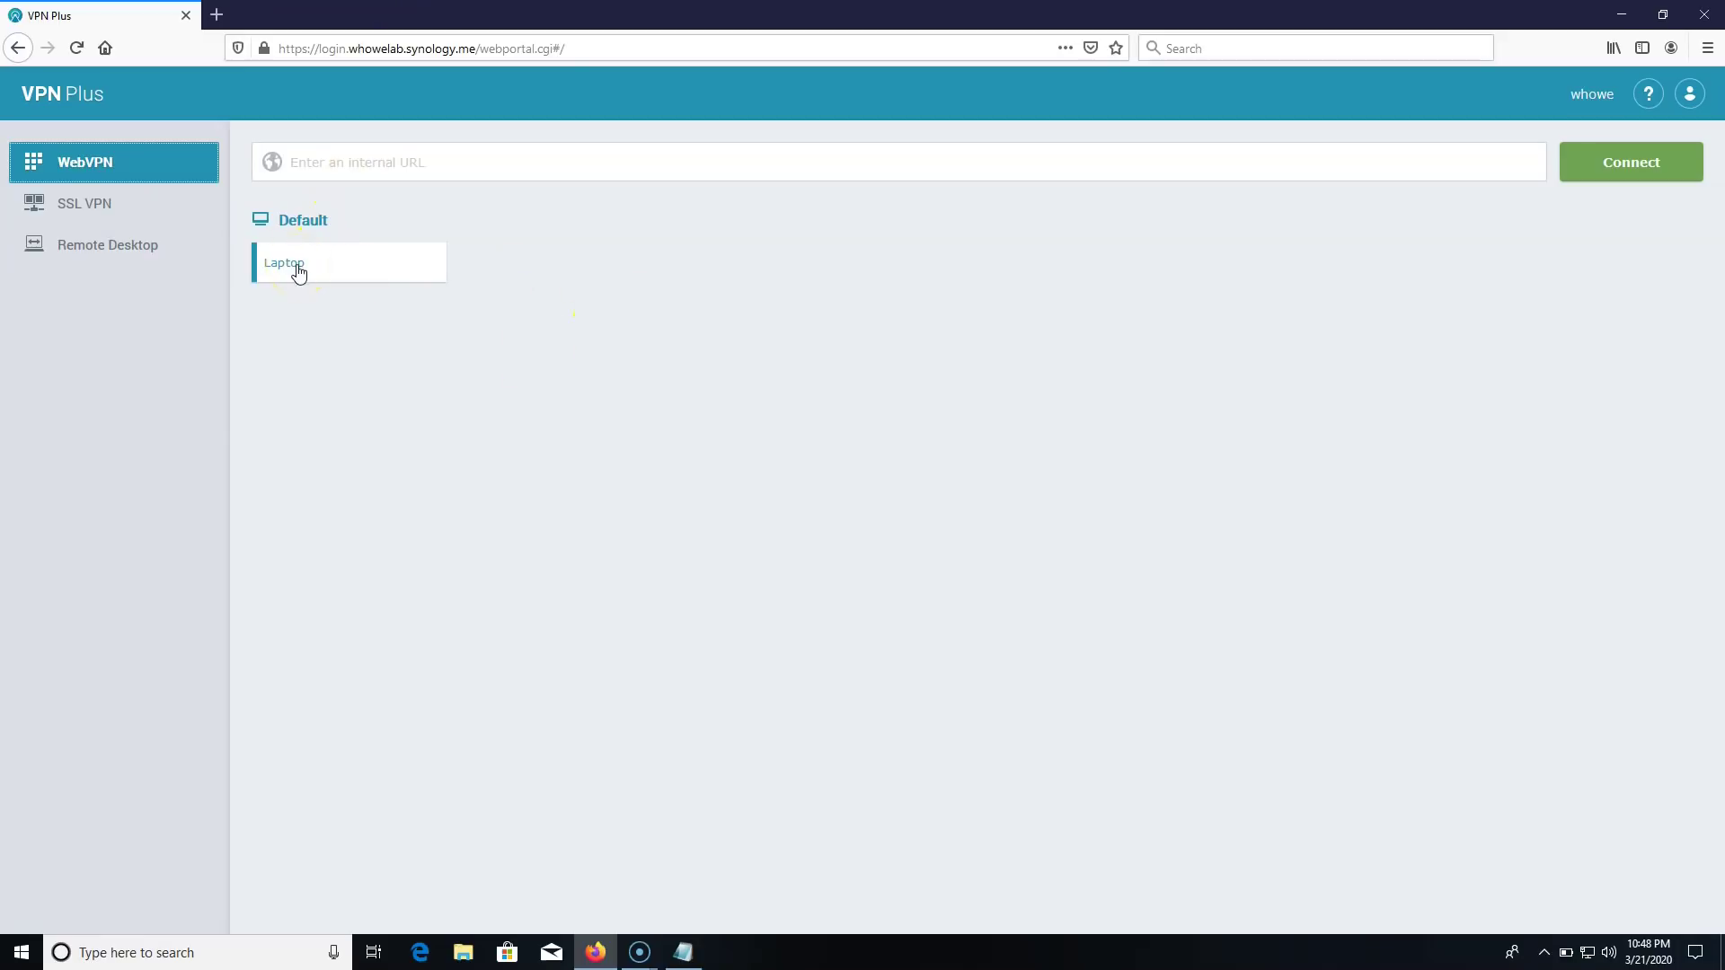
pyautogui.click(298, 271)
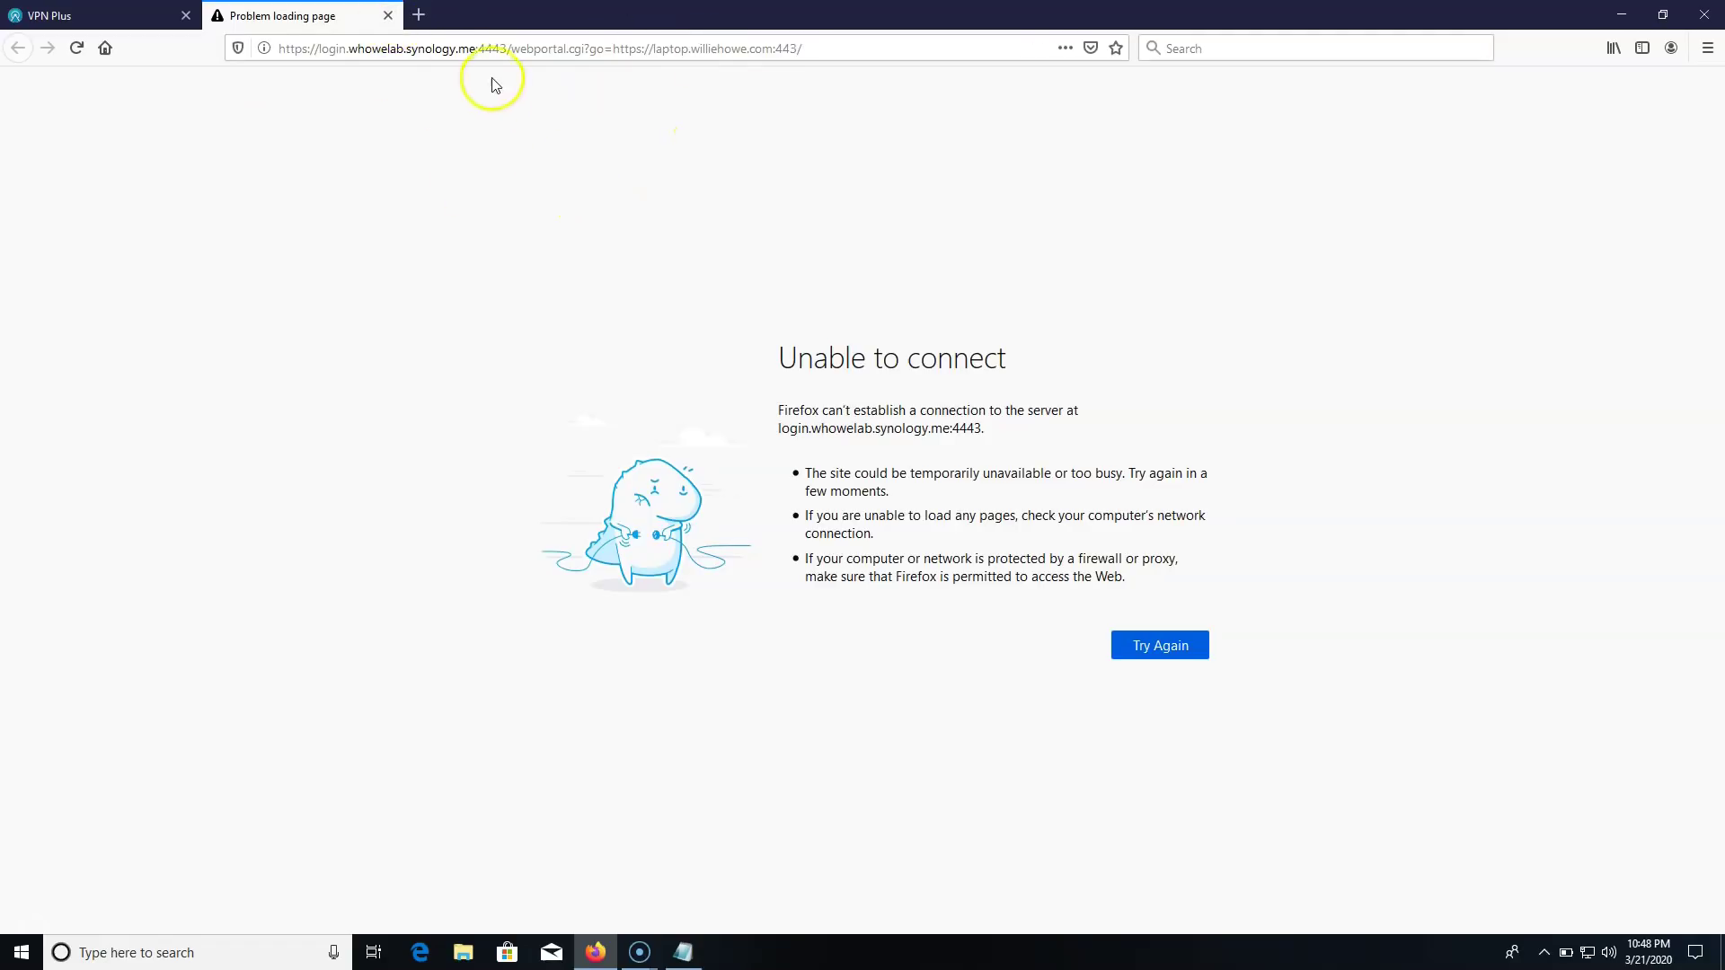
pyautogui.click(388, 15)
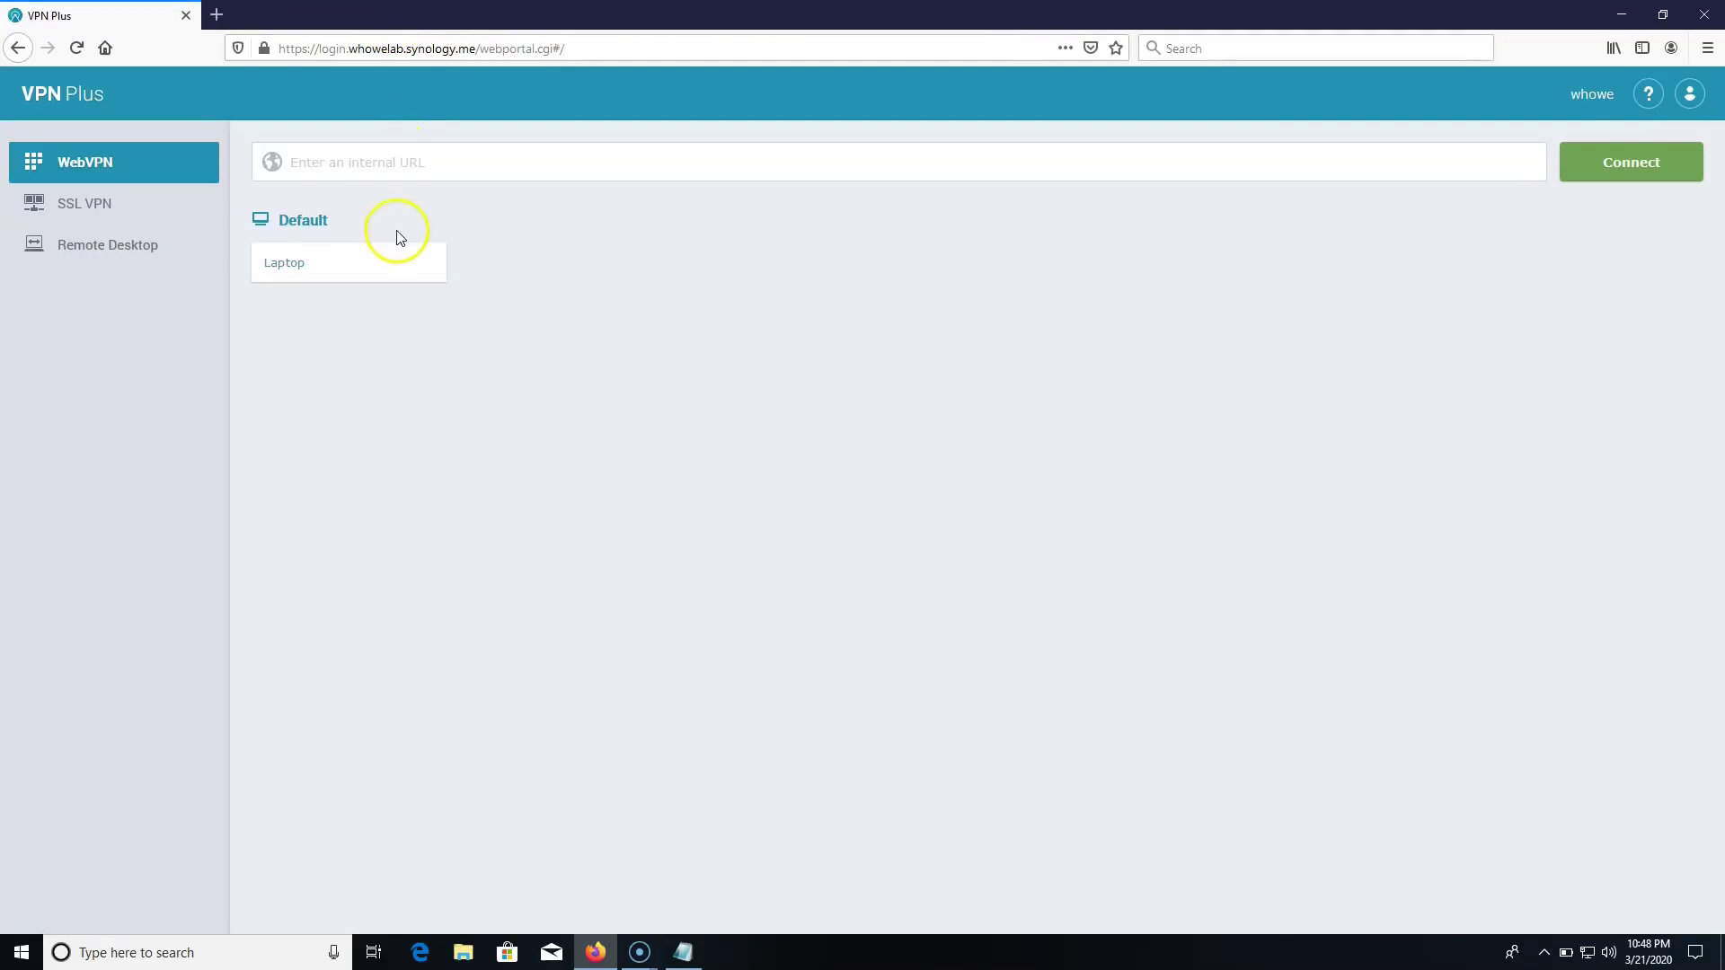
pyautogui.click(412, 171)
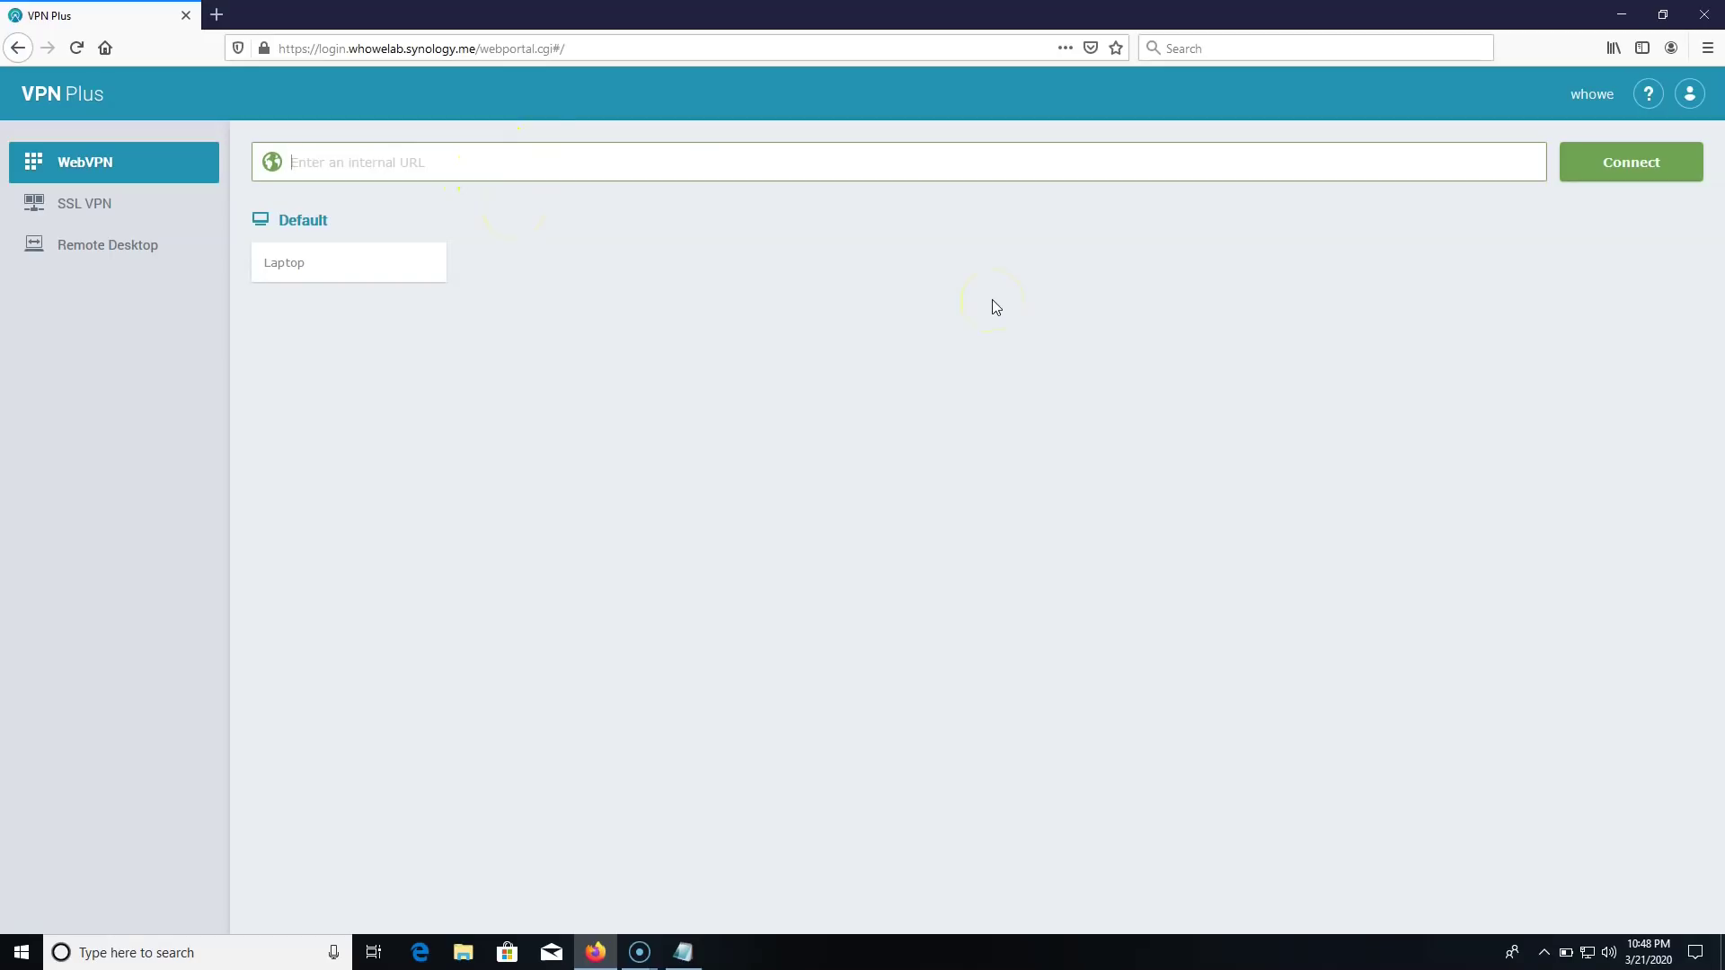
pyautogui.click(62, 212)
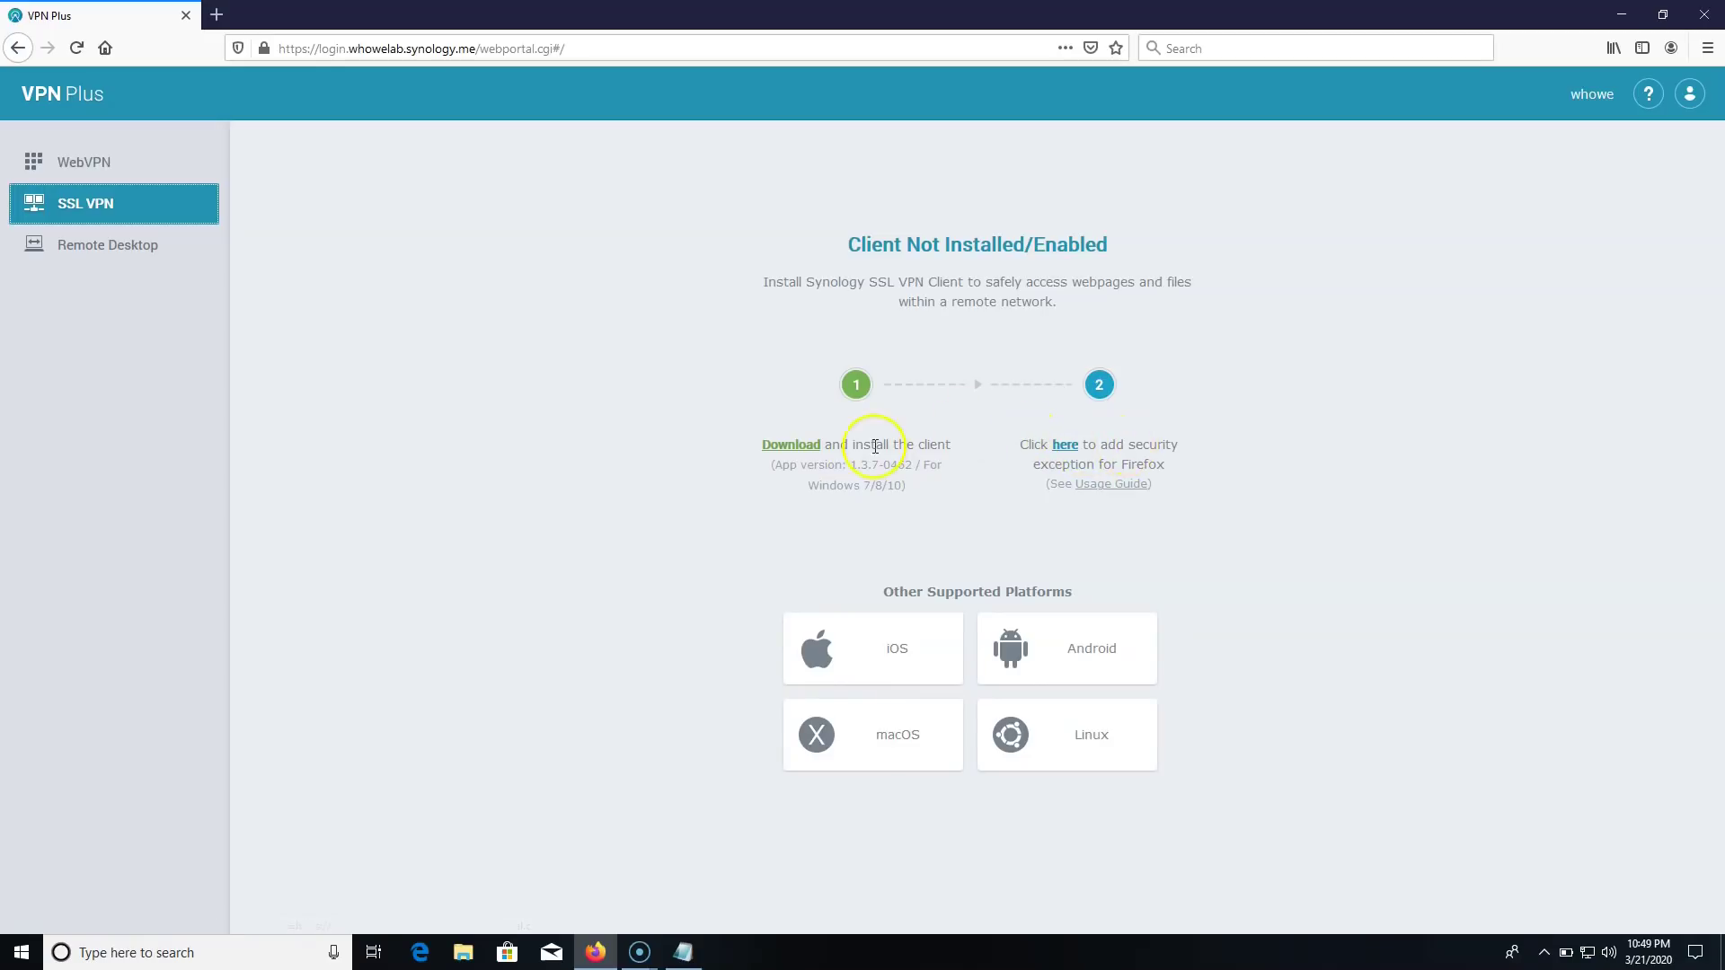
# Download the Windows installer Synology SSL VPN Client-1.3.7-0462_X64.msi and launch it.
pyautogui.click(801, 452)
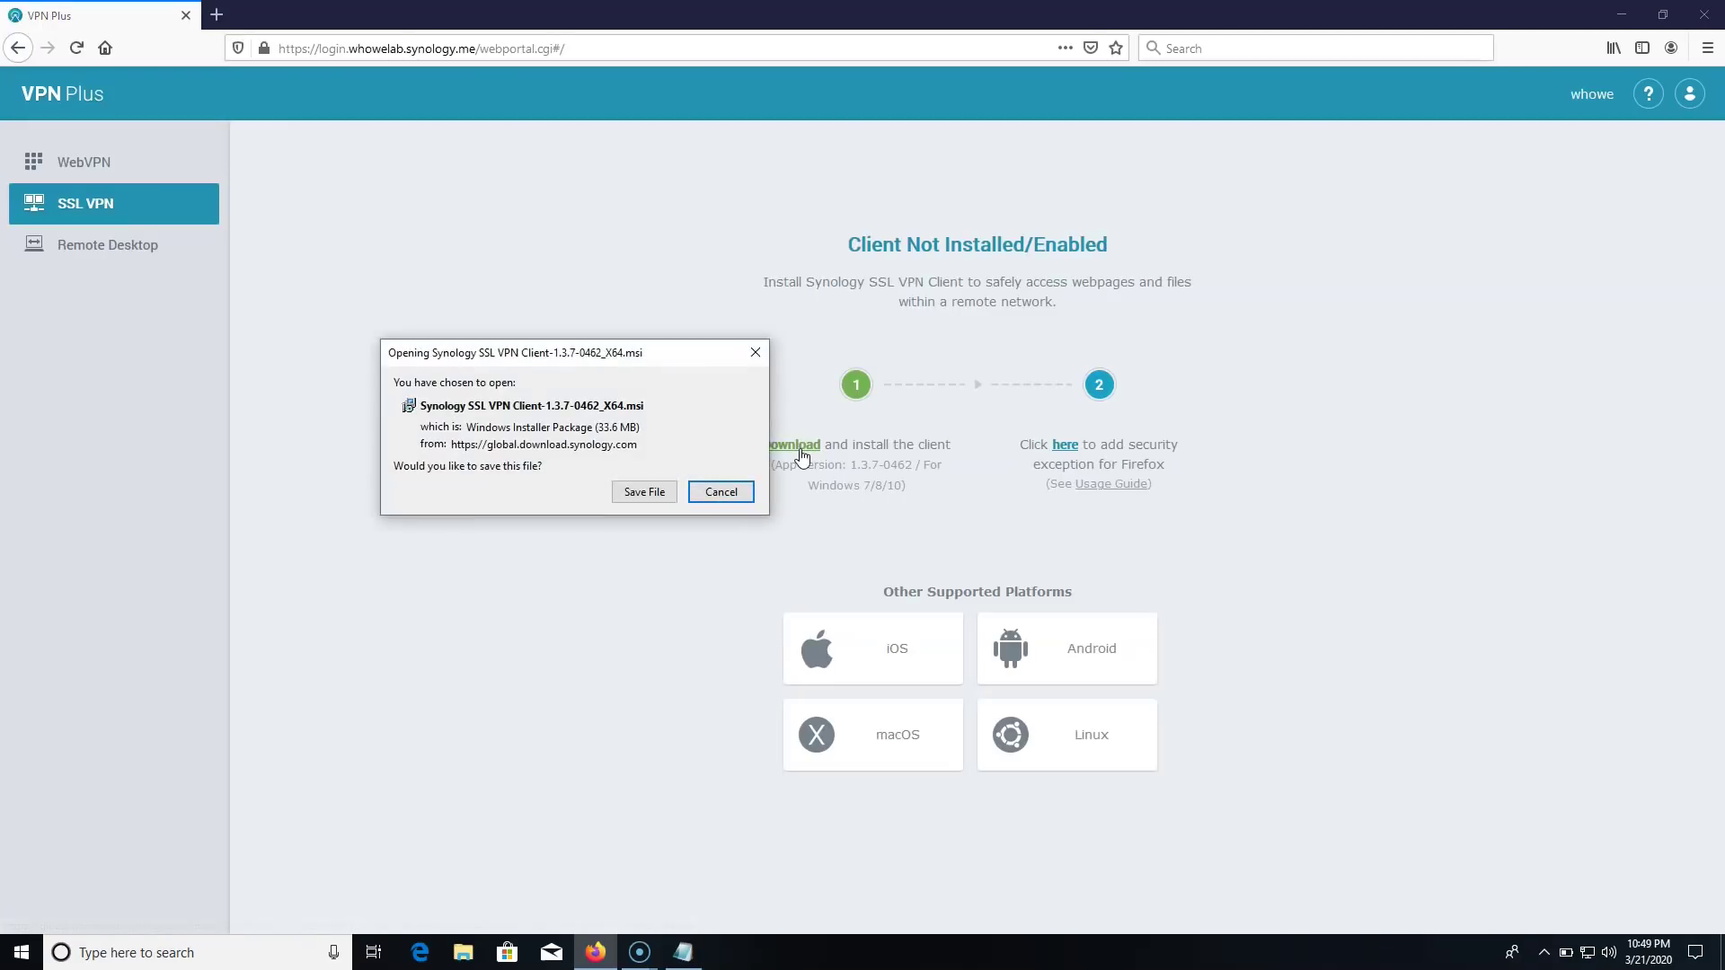
pyautogui.click(651, 492)
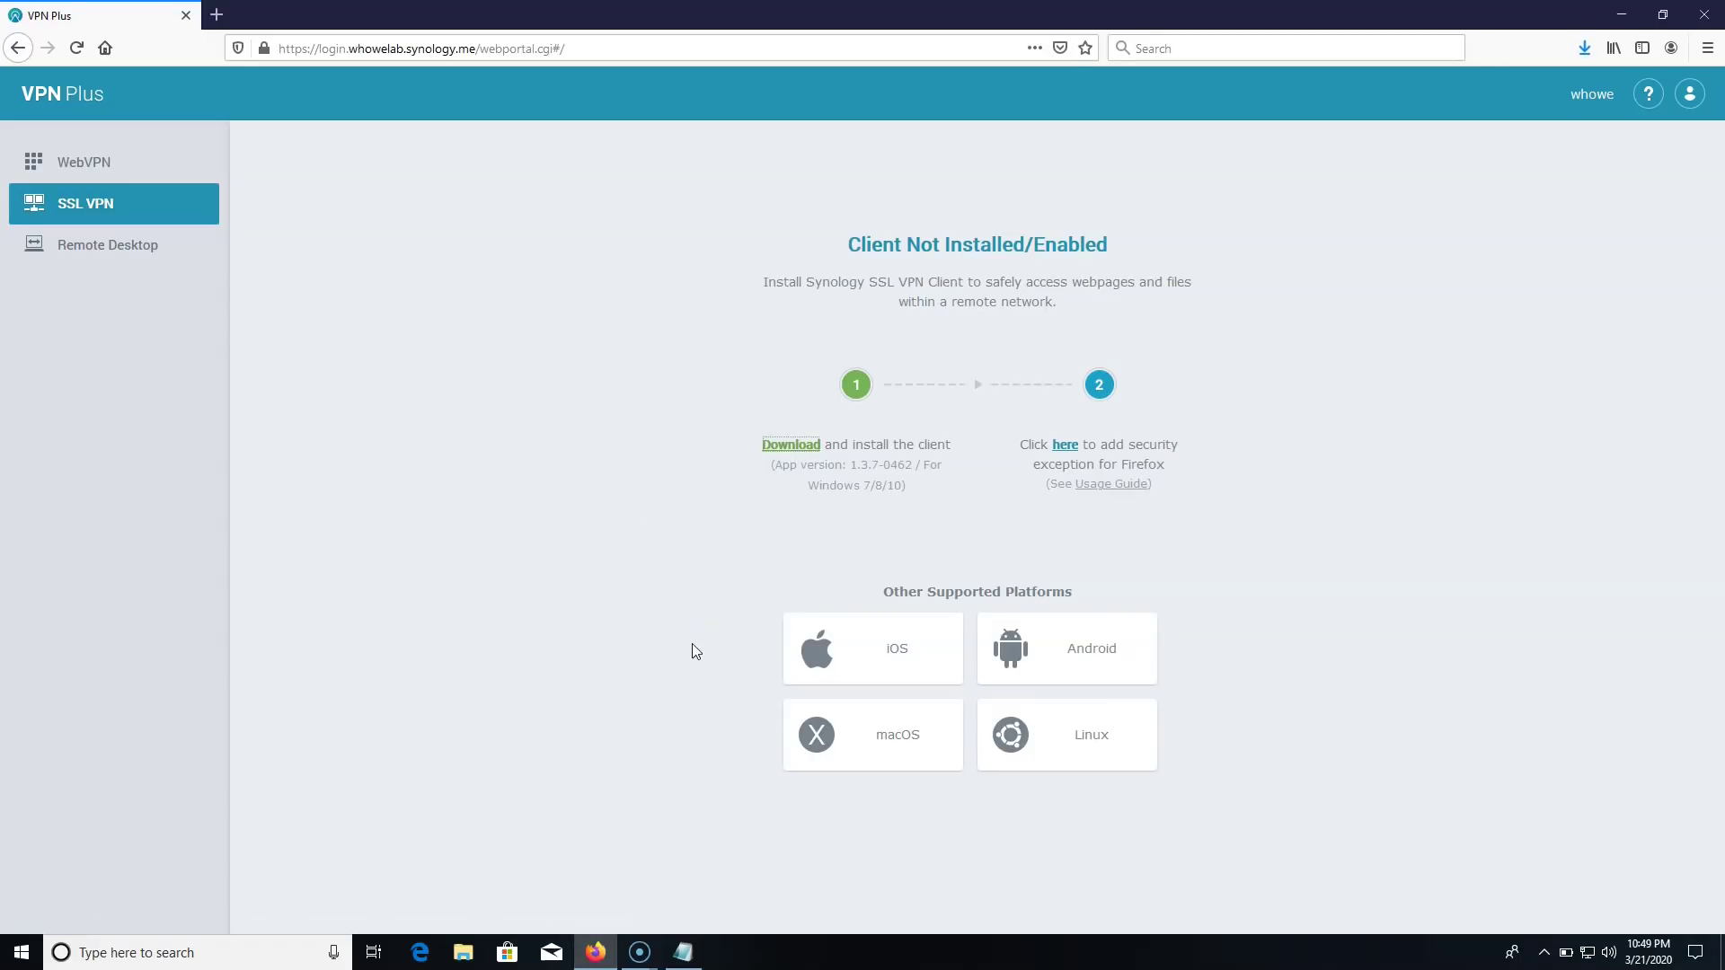
pyautogui.click(1584, 48)
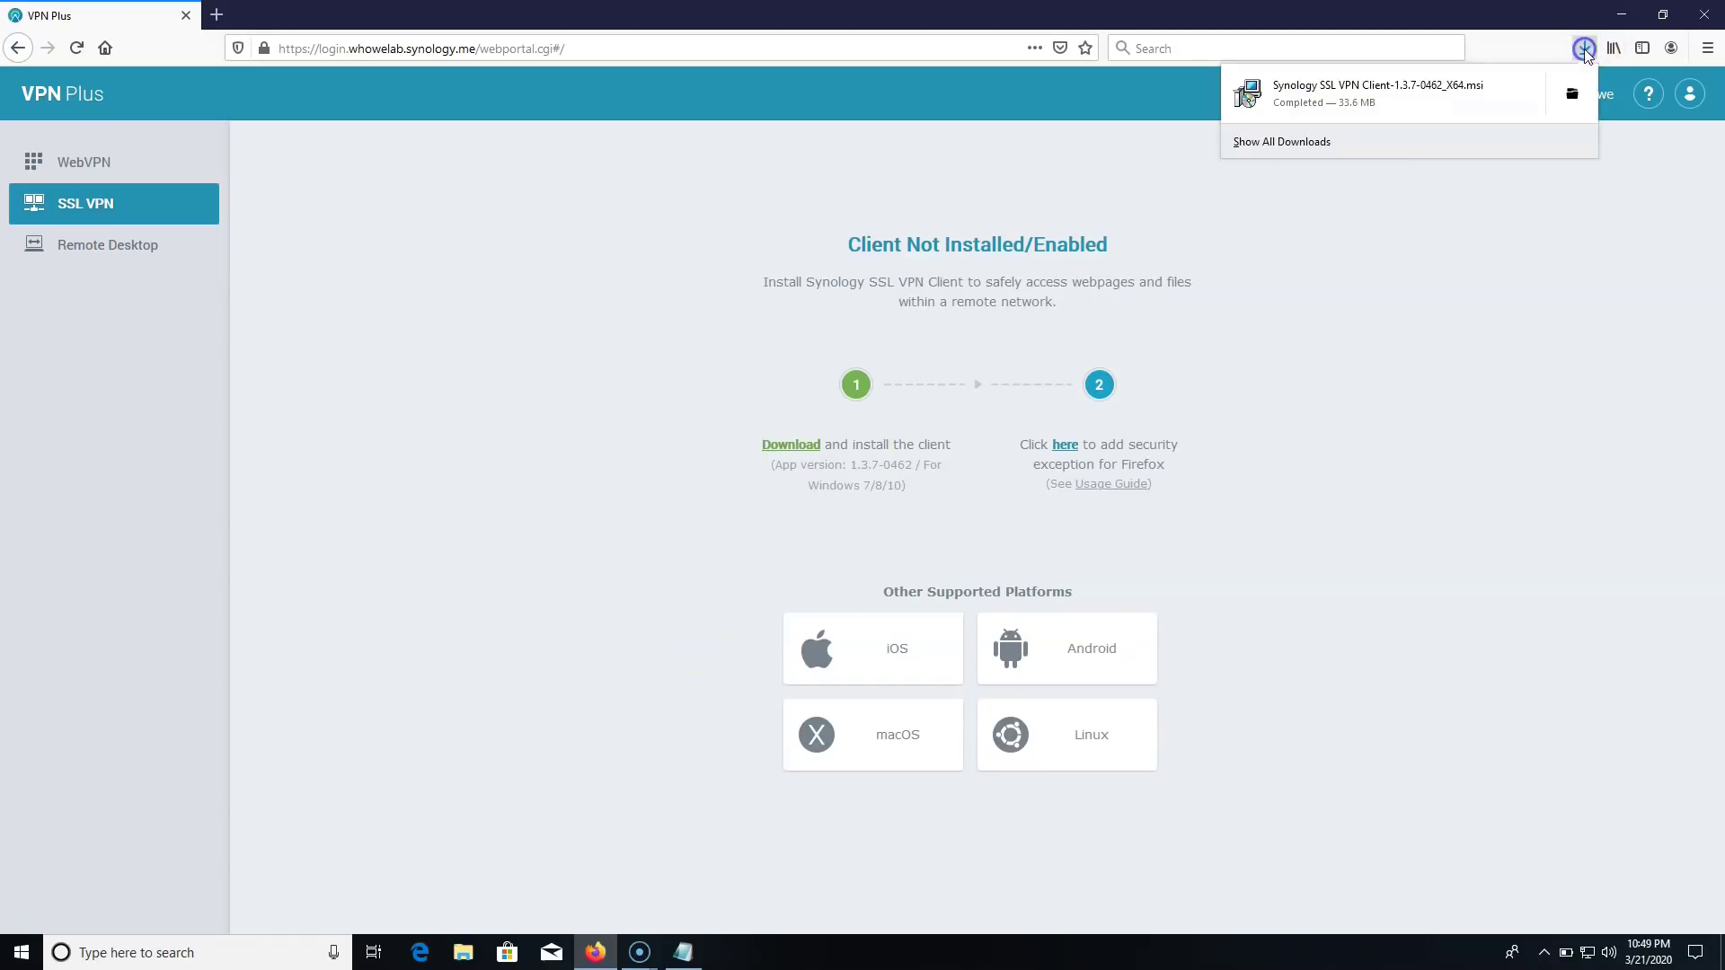
pyautogui.click(1362, 120)
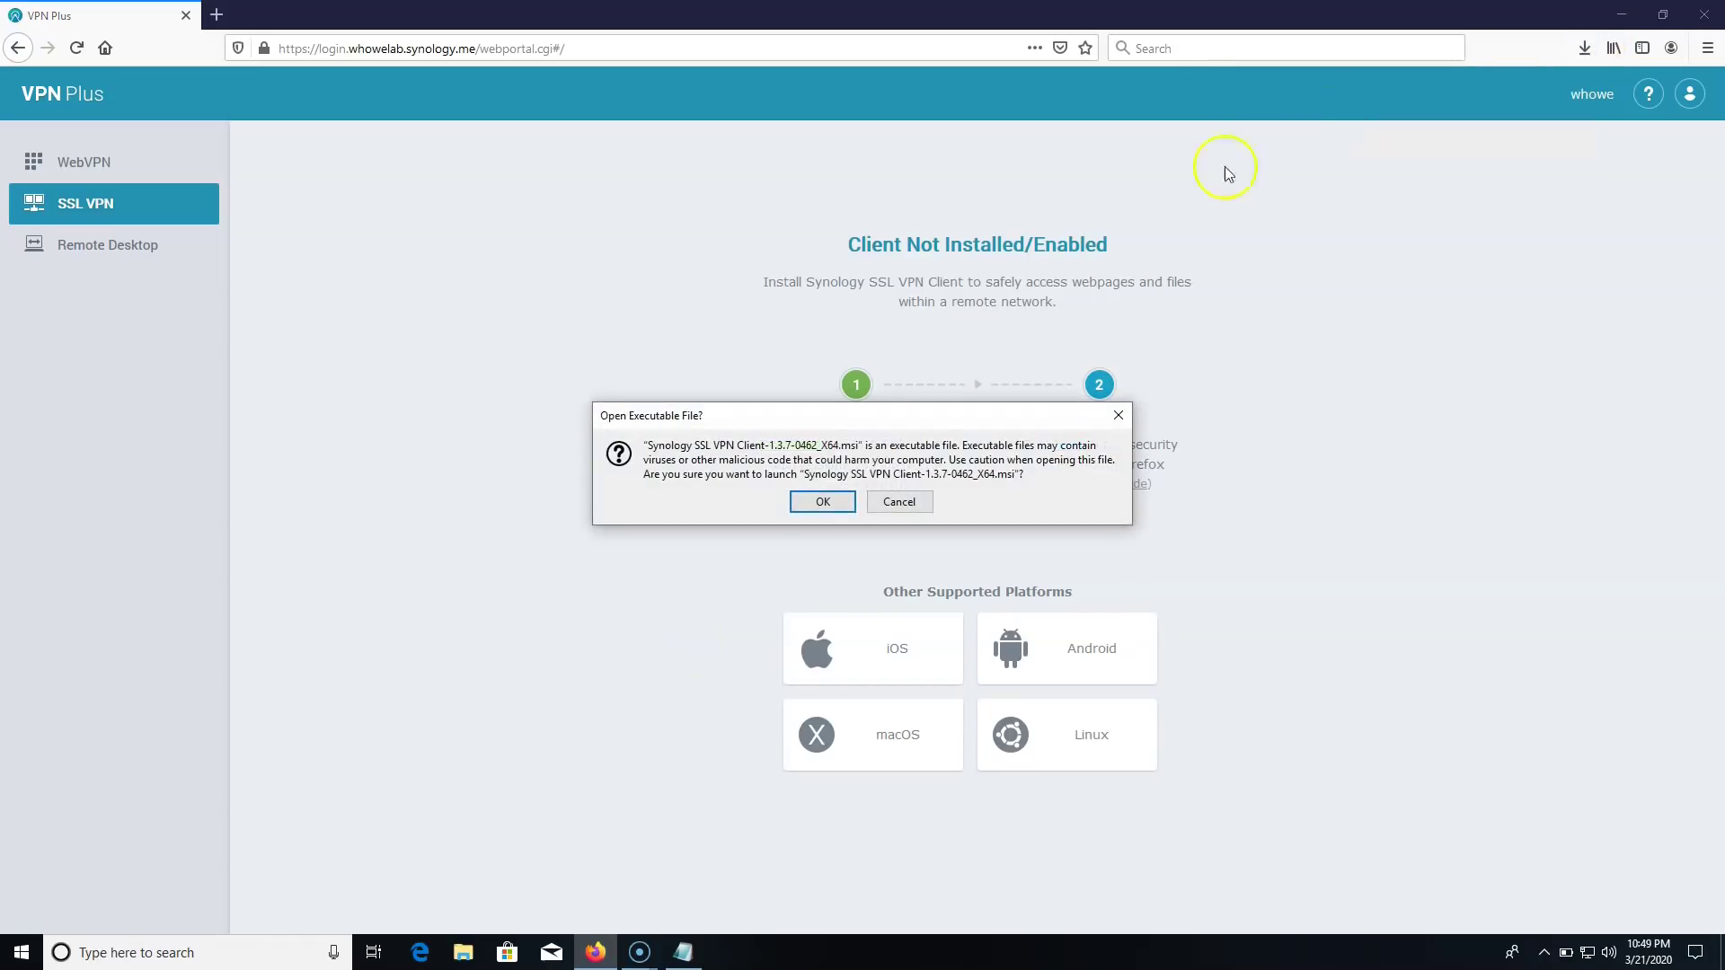
# Run the installer, accept the license terms, and install Synology SSL VPN Client through to Finish.
pyautogui.click(823, 502)
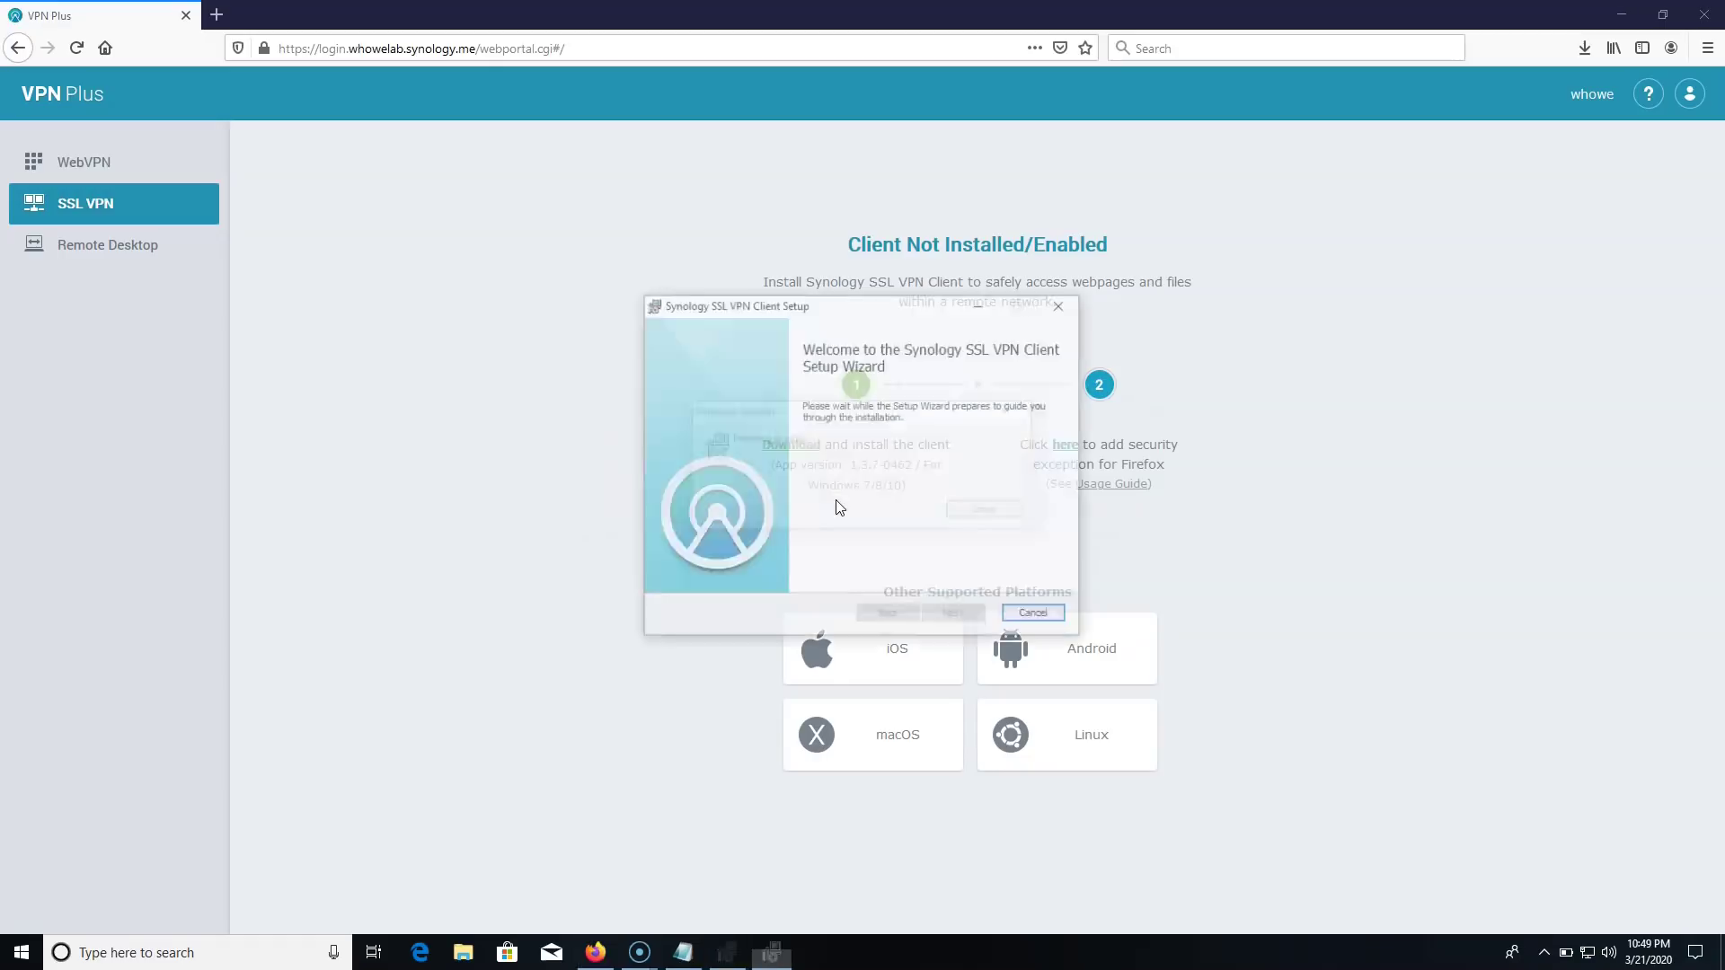
pyautogui.click(955, 616)
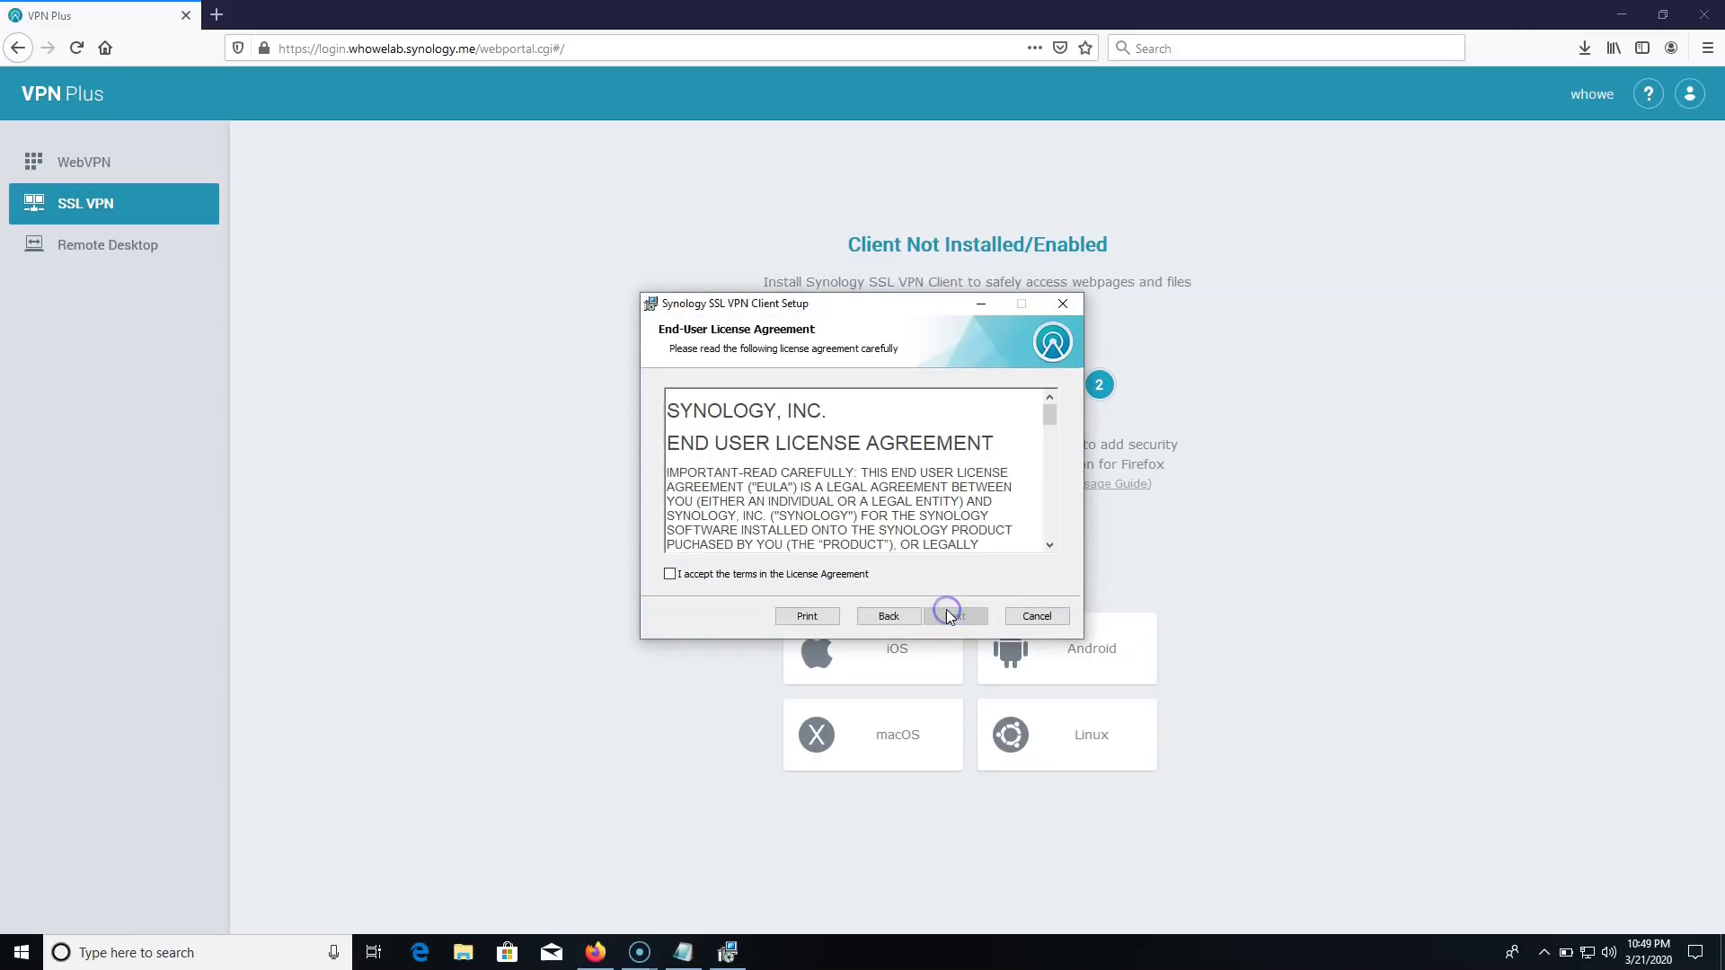
pyautogui.click(820, 574)
pyautogui.click(955, 616)
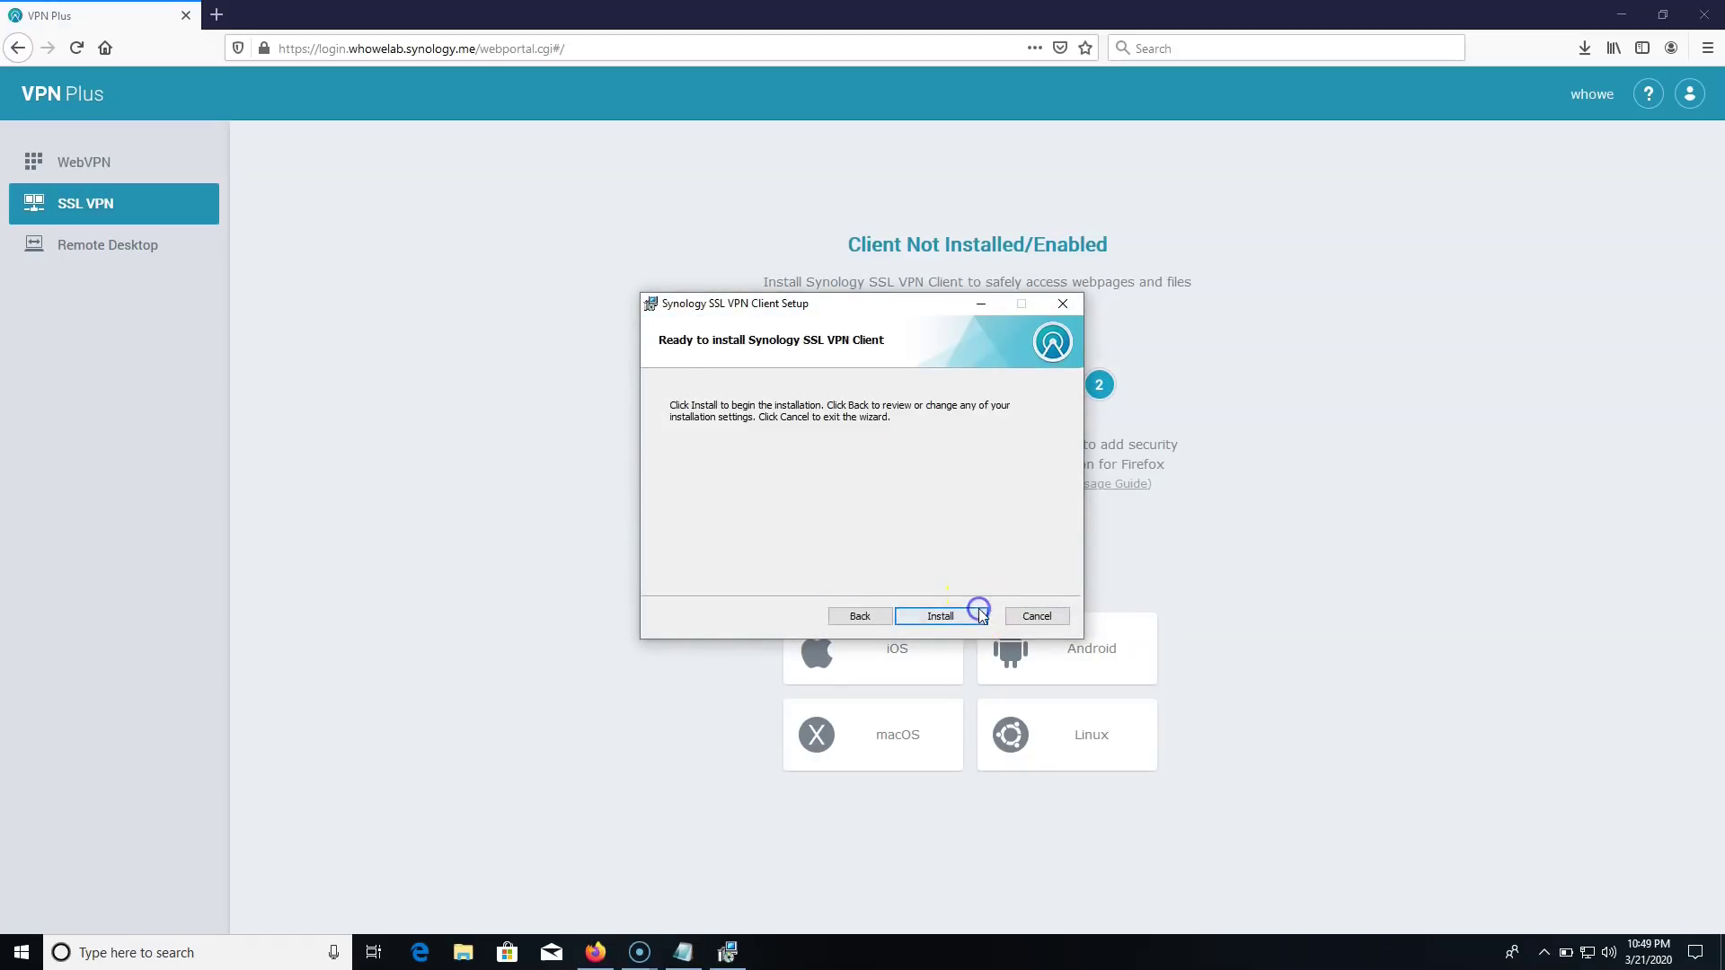
pyautogui.click(971, 618)
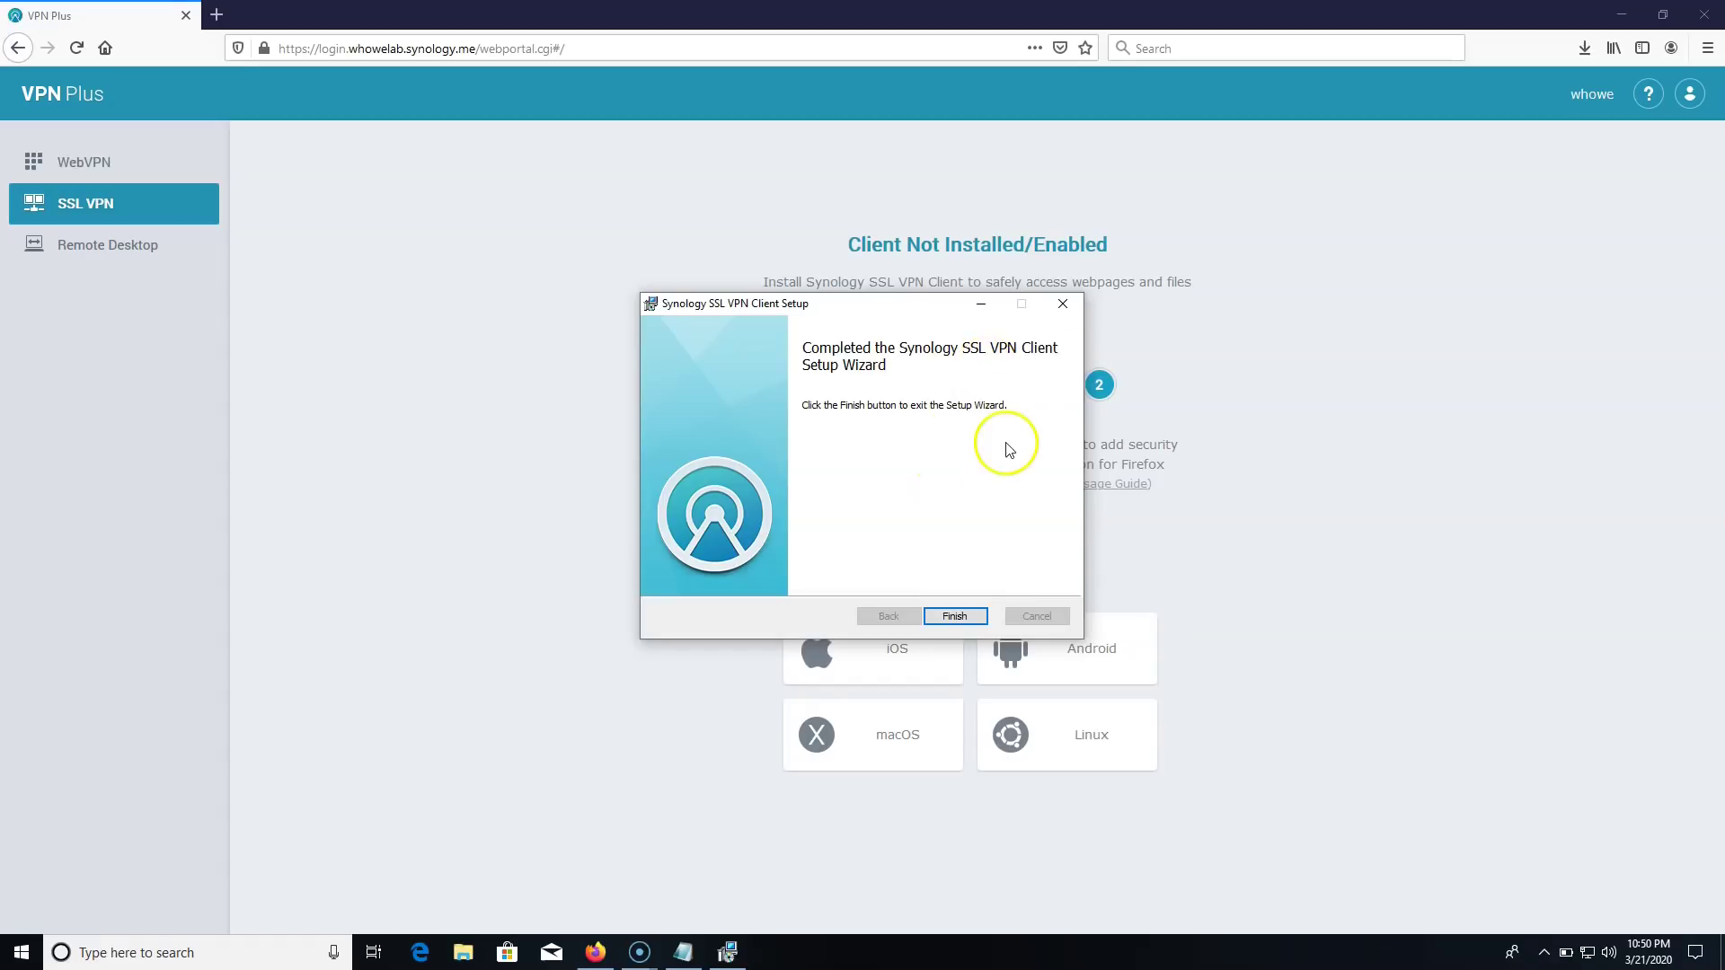
pyautogui.click(953, 618)
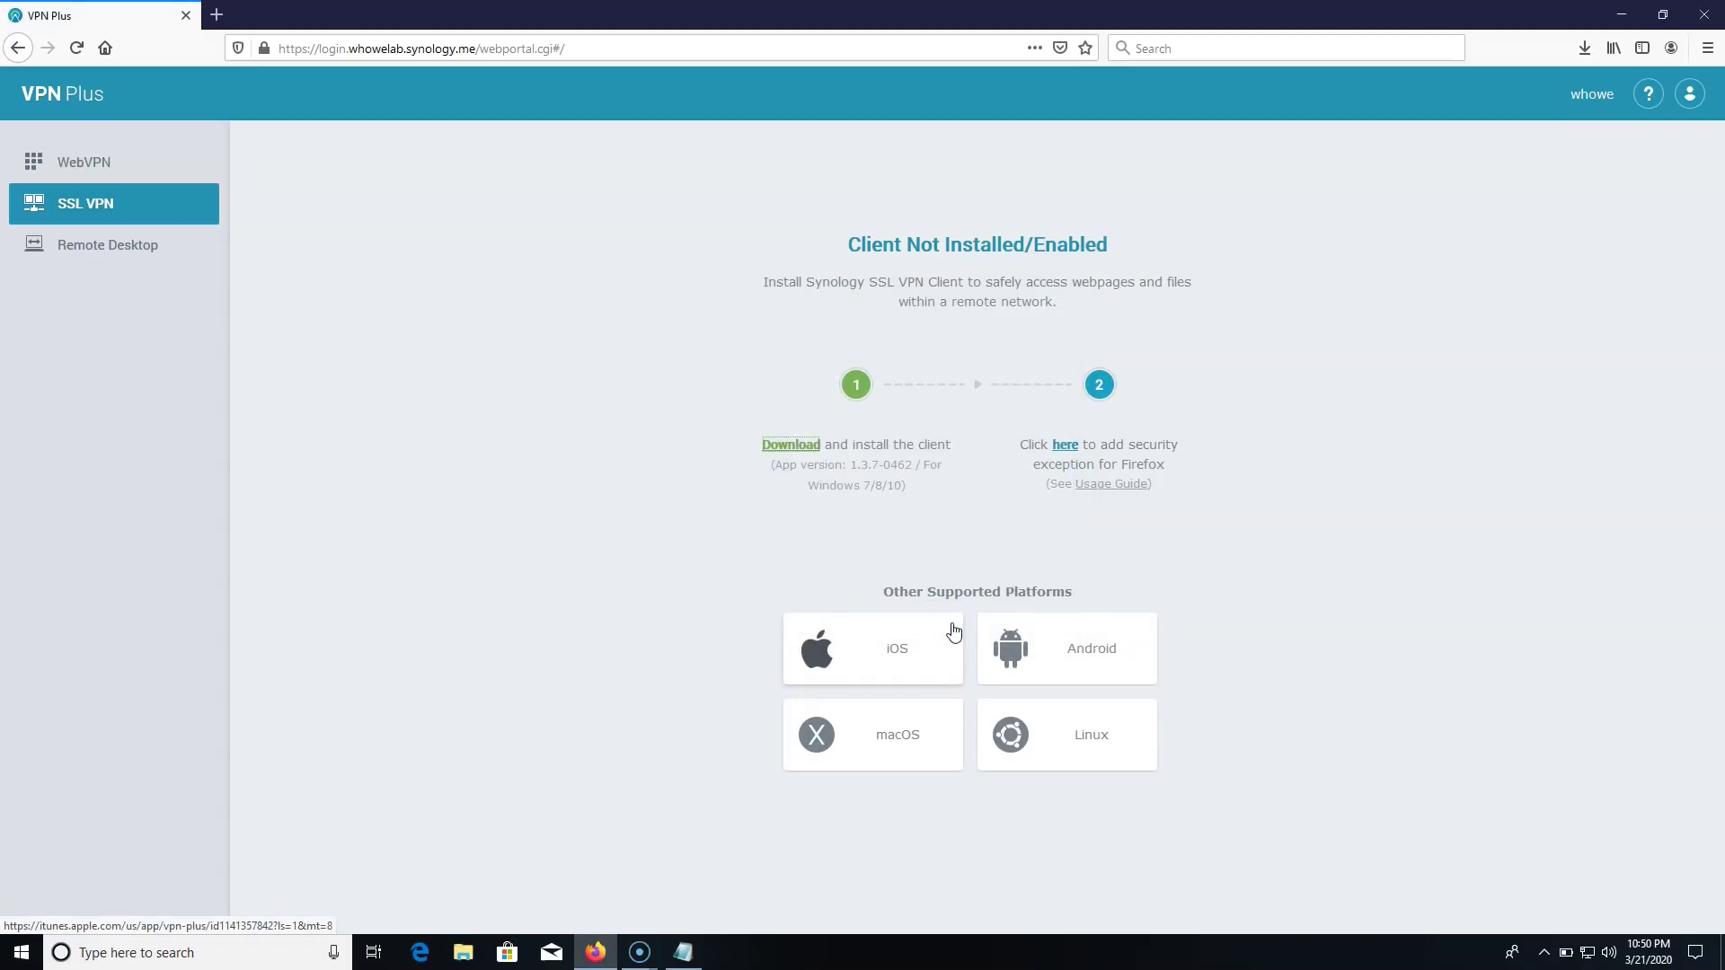
# Accept the certificate risk for synoclient.vpnplus.to:5567, then proceed back to the portal.
pyautogui.click(1065, 444)
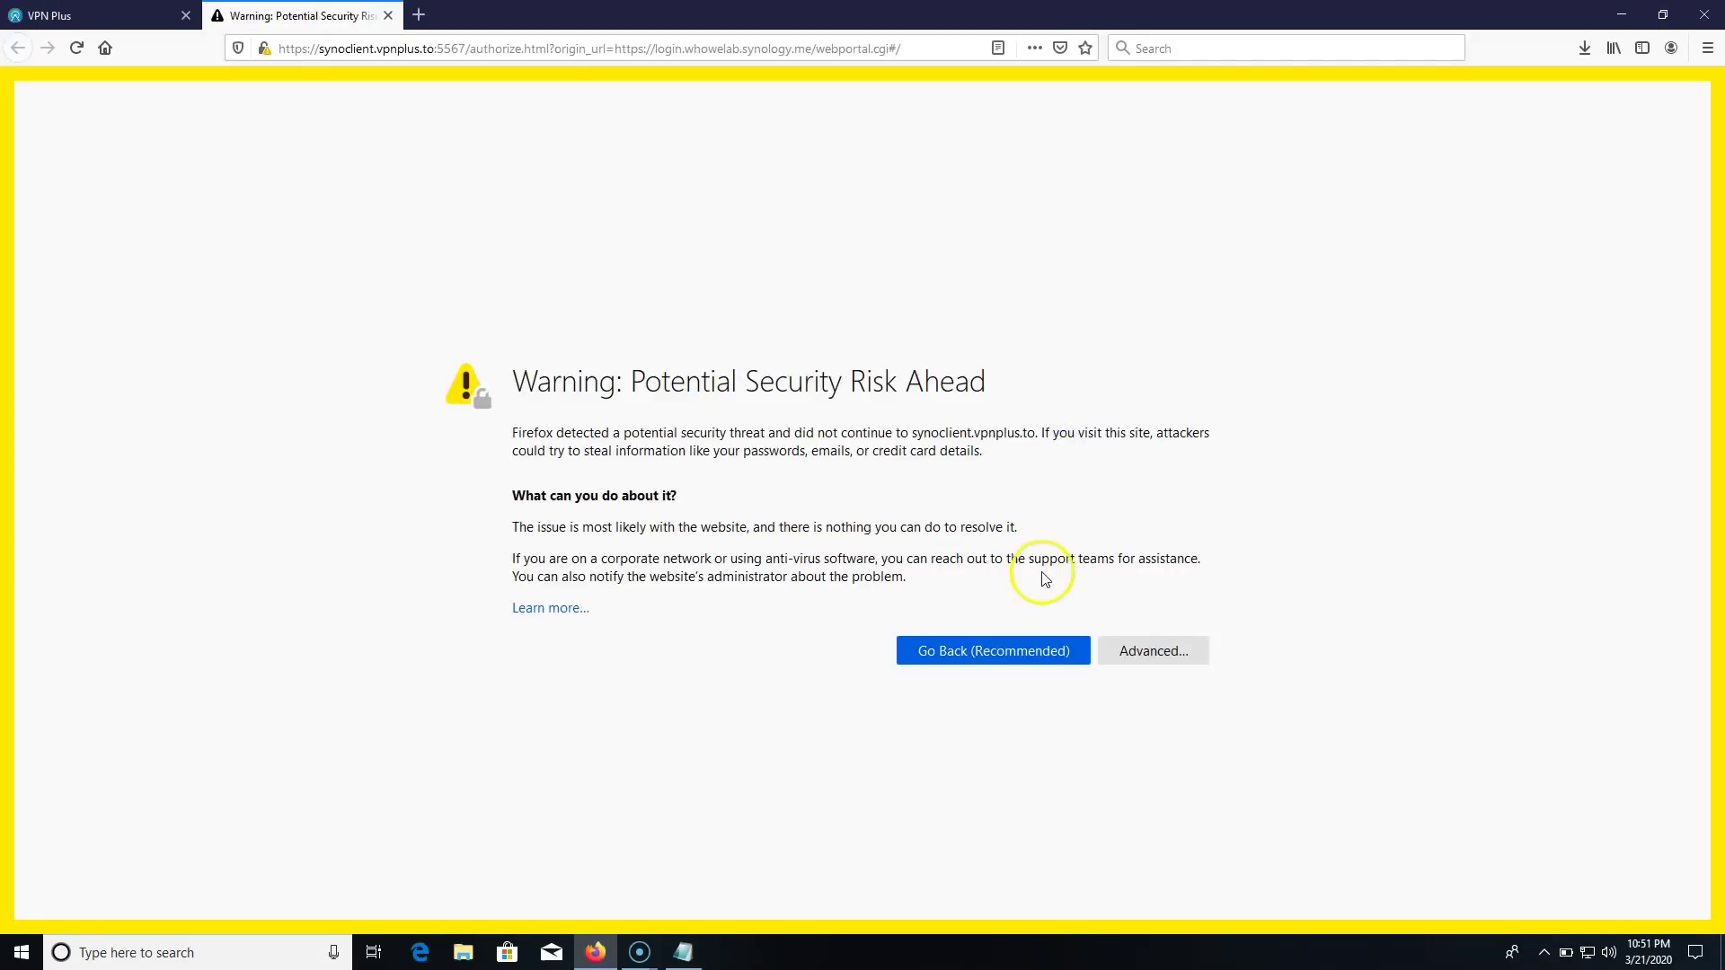
pyautogui.click(1141, 659)
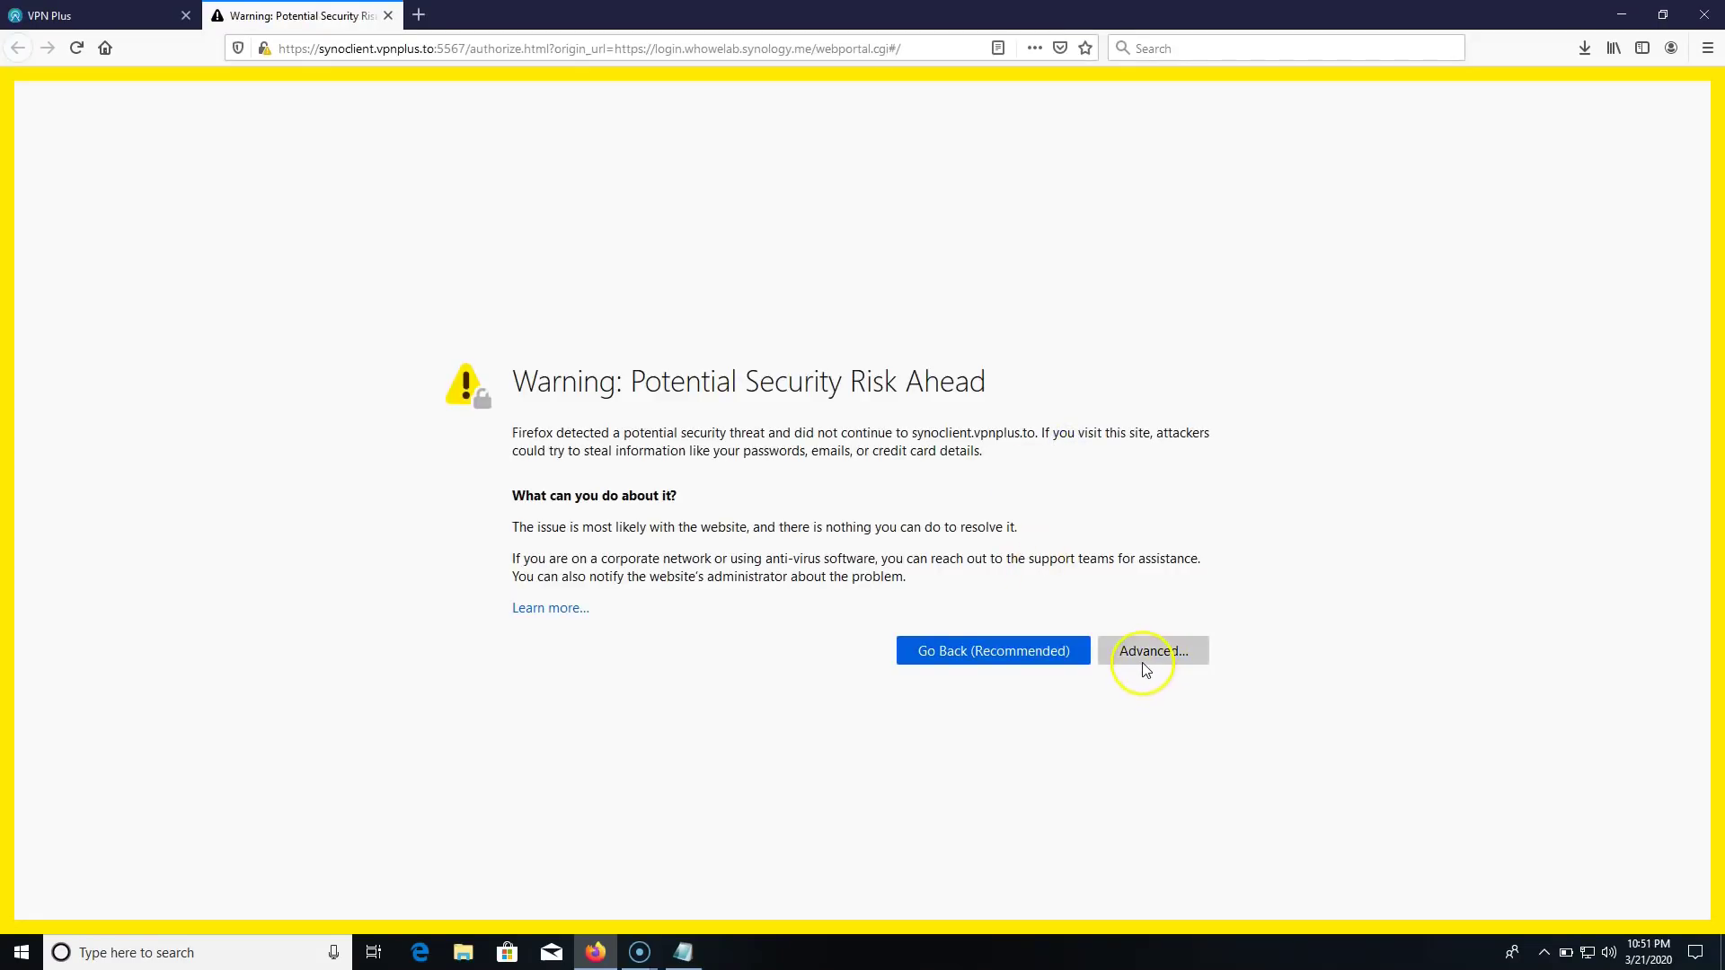
pyautogui.scroll(-3, 1005, 744)
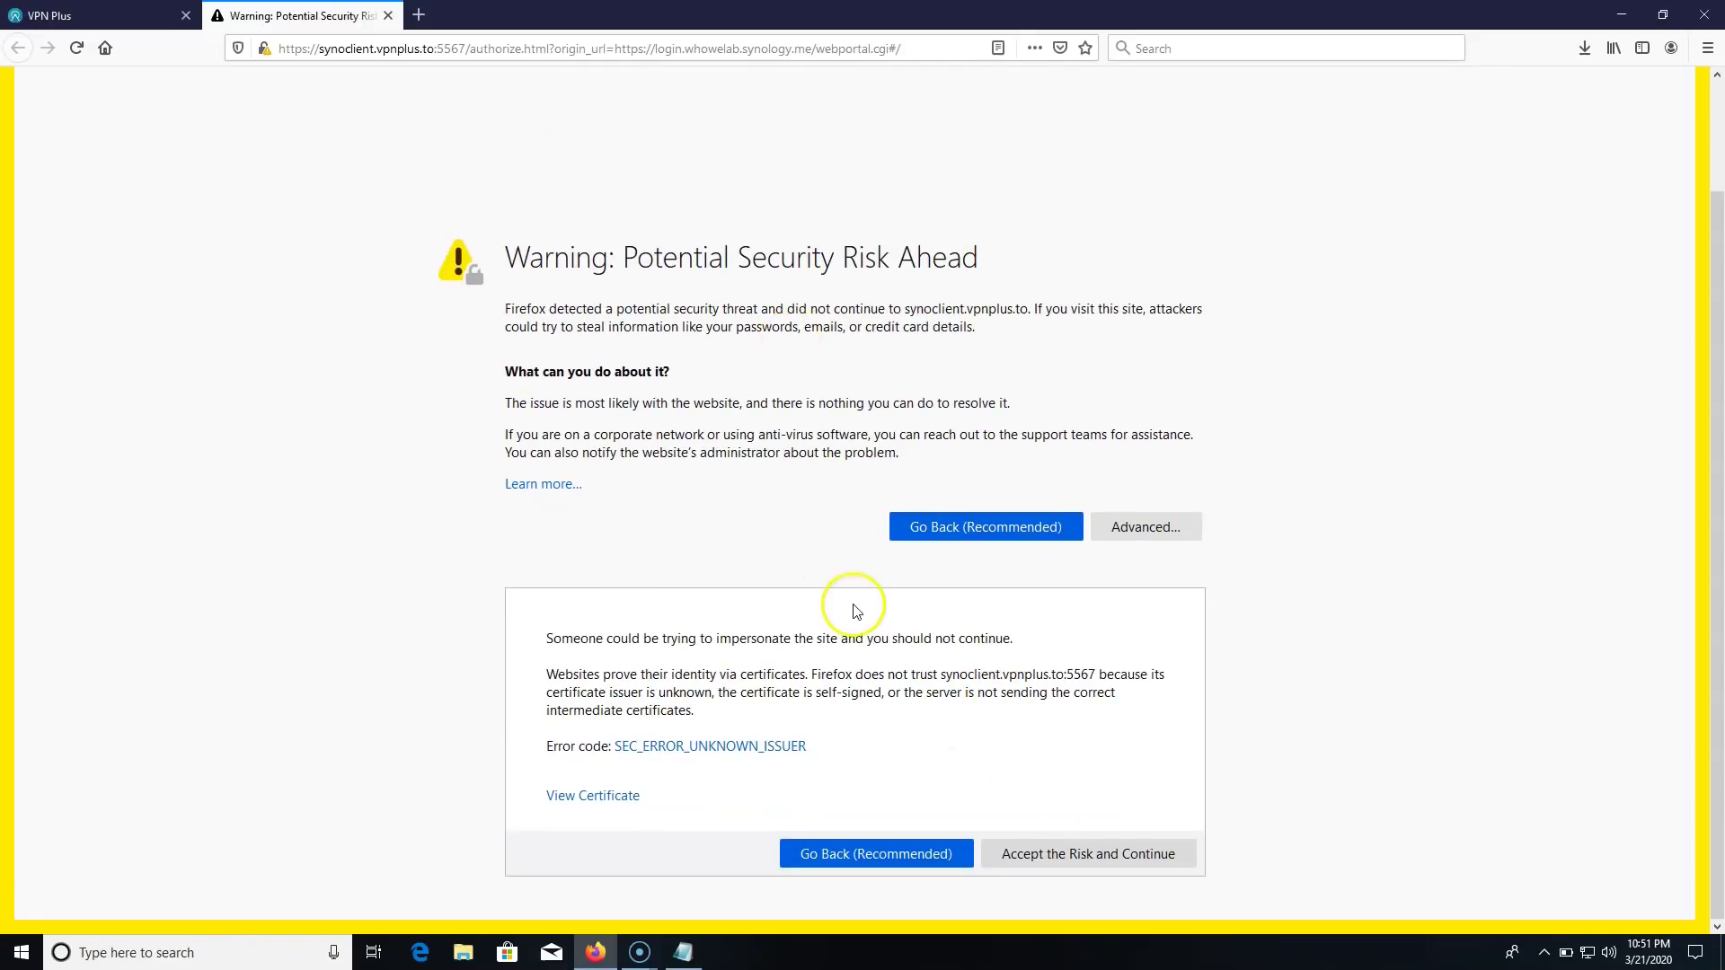
pyautogui.click(1044, 854)
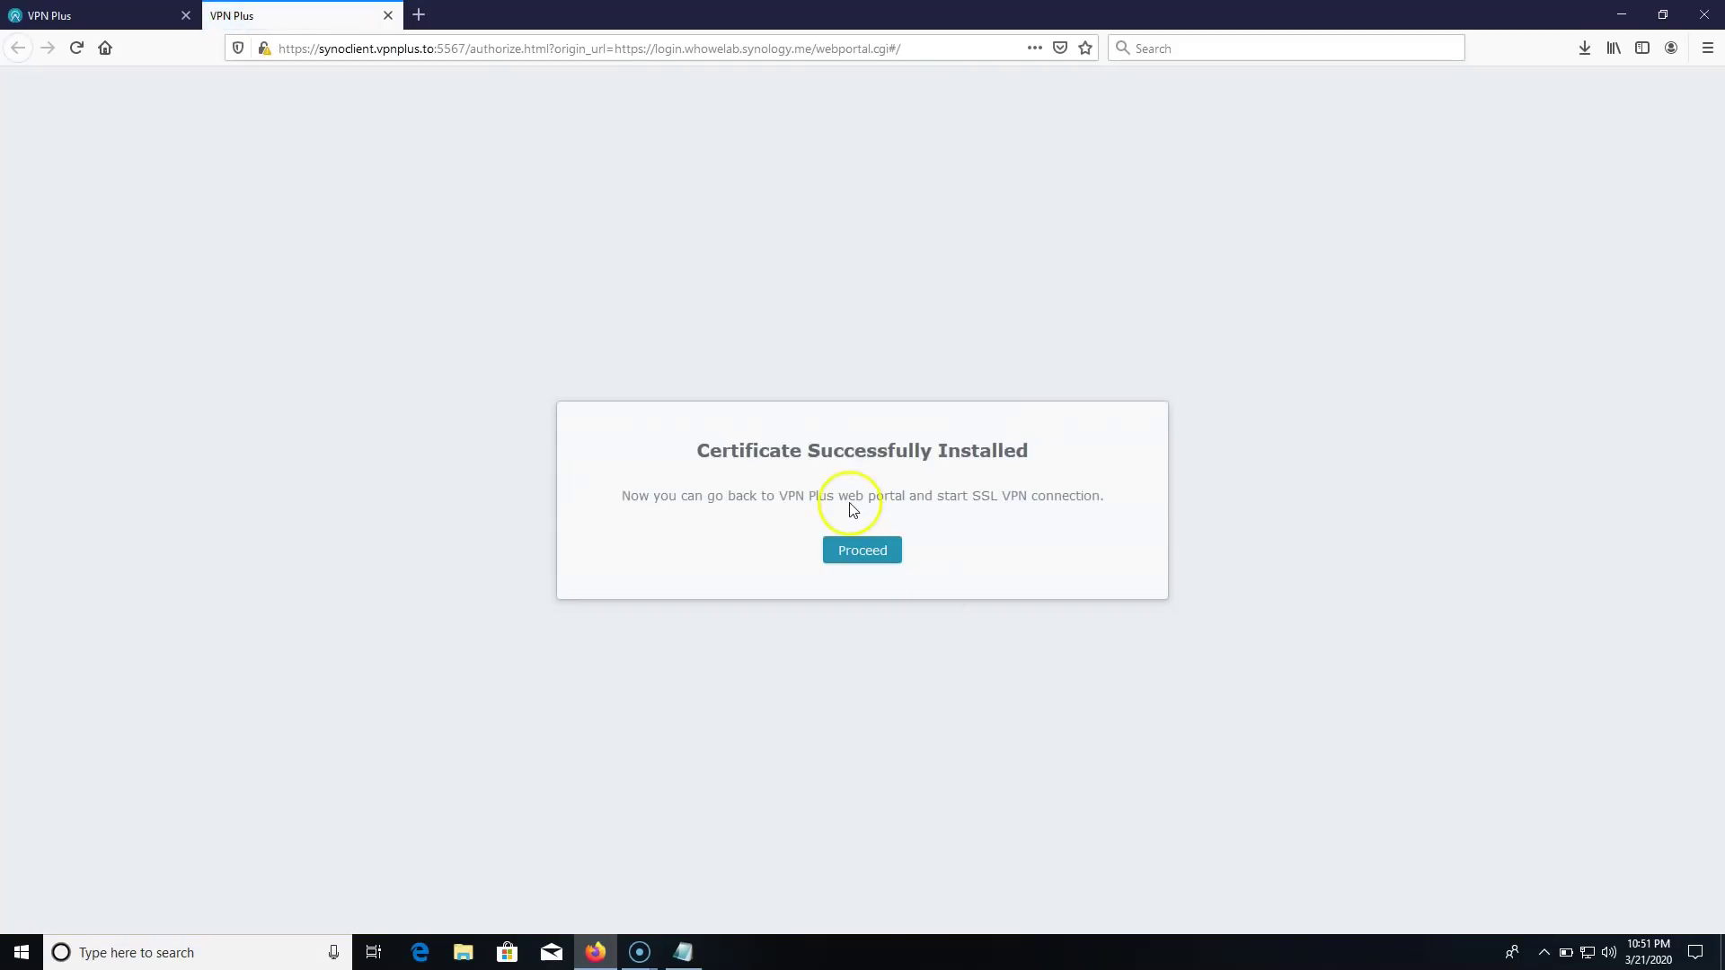
pyautogui.click(873, 557)
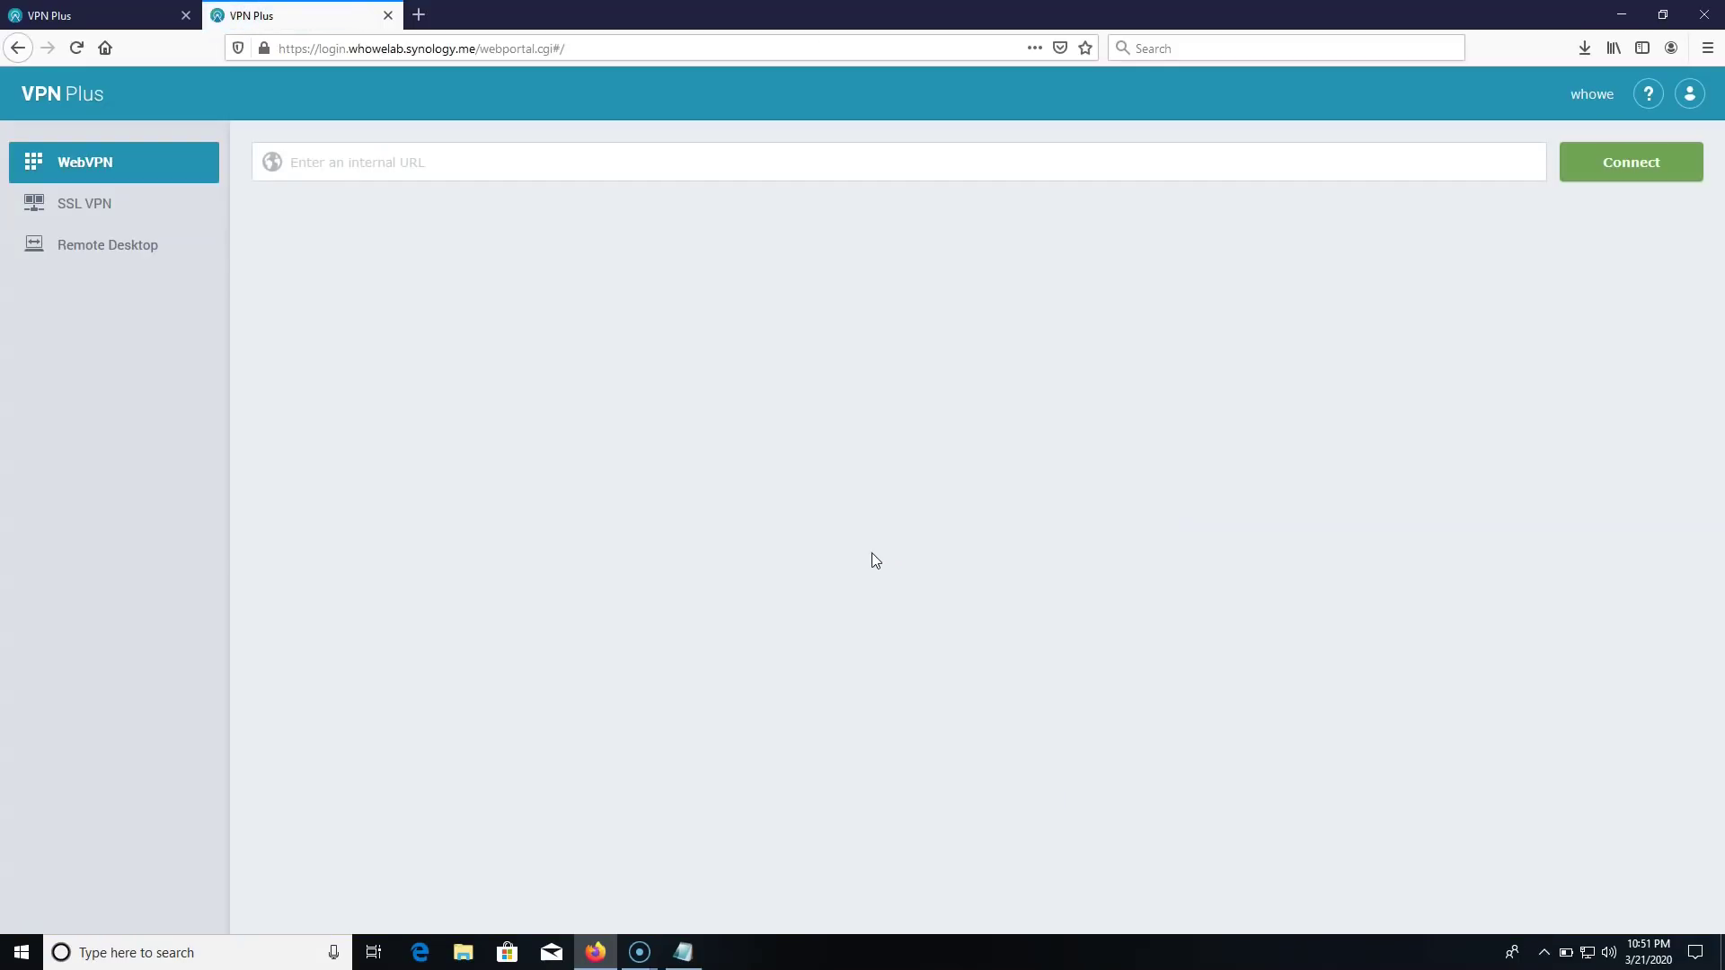
# Set and confirm a PIN code for the SSL VPN client.
pyautogui.click(83, 204)
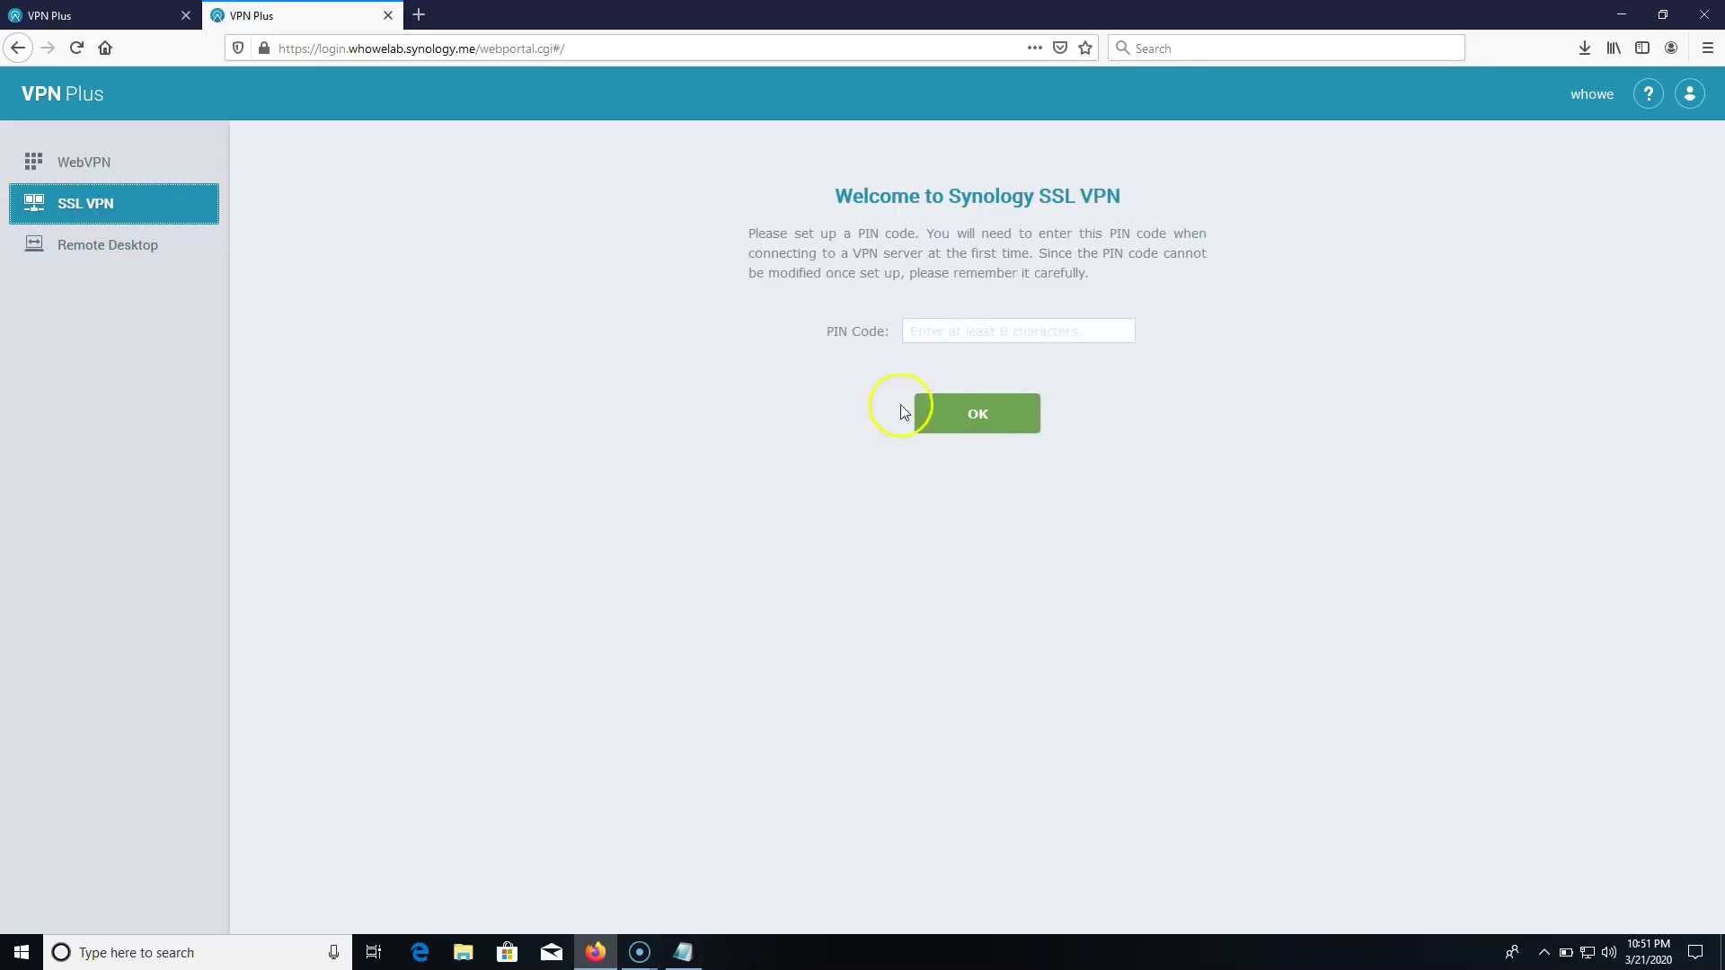
pyautogui.click(964, 336)
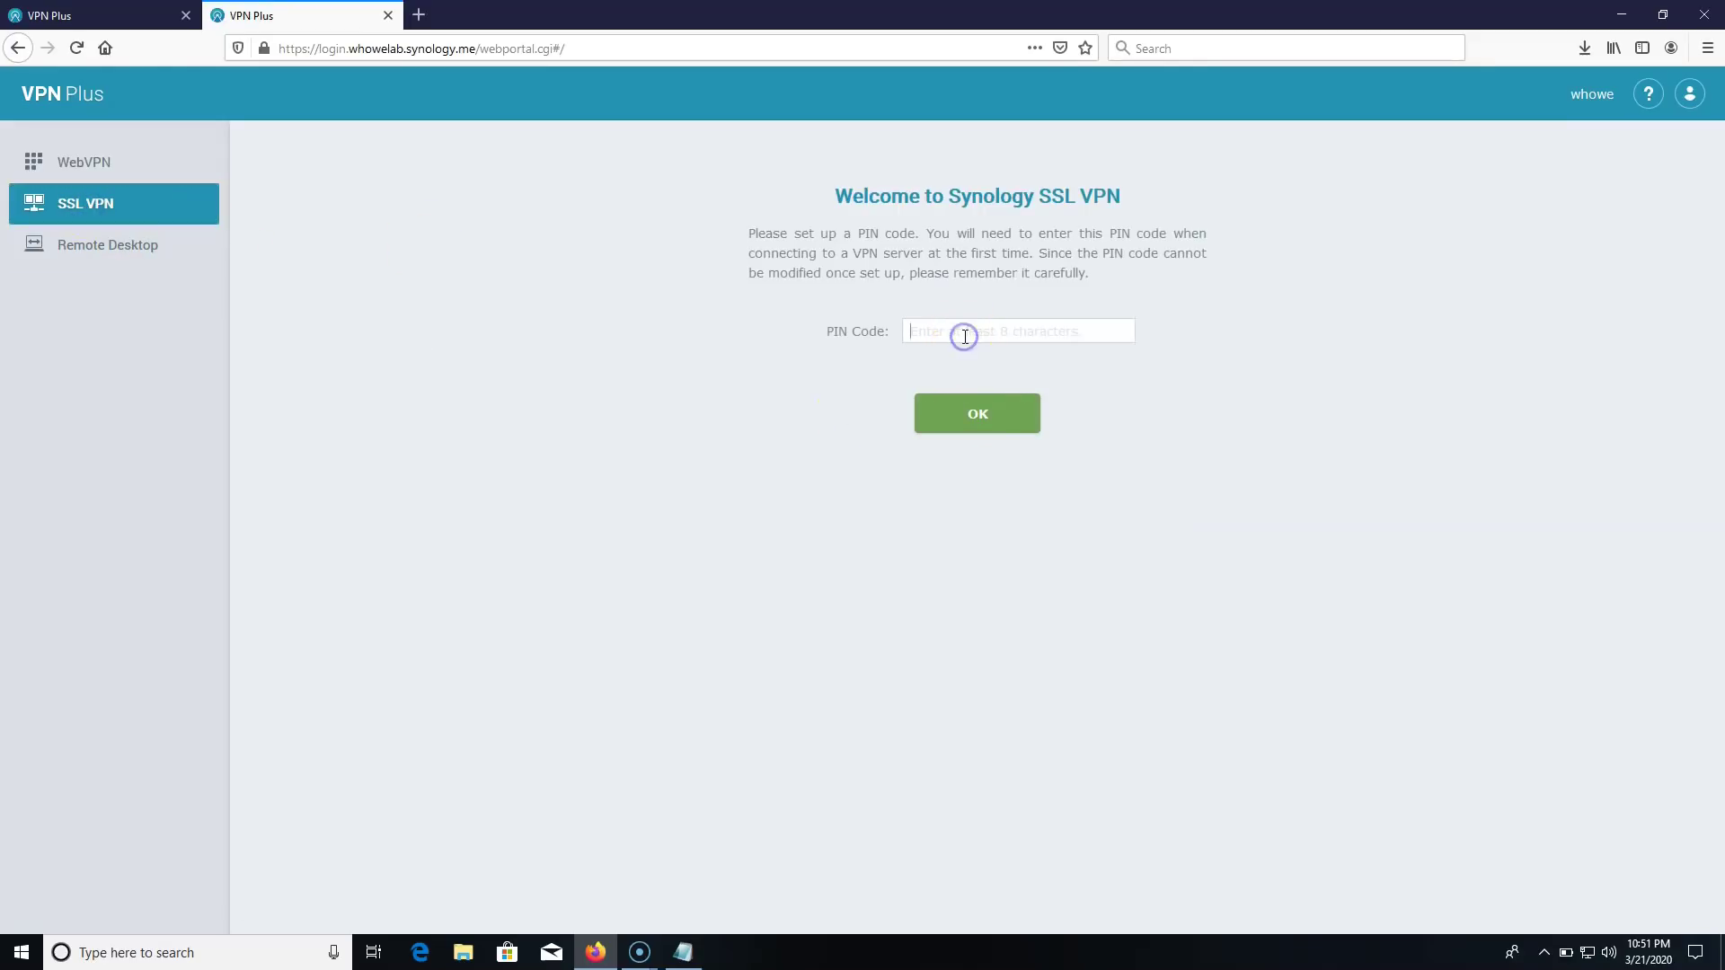
pyautogui.click(1022, 415)
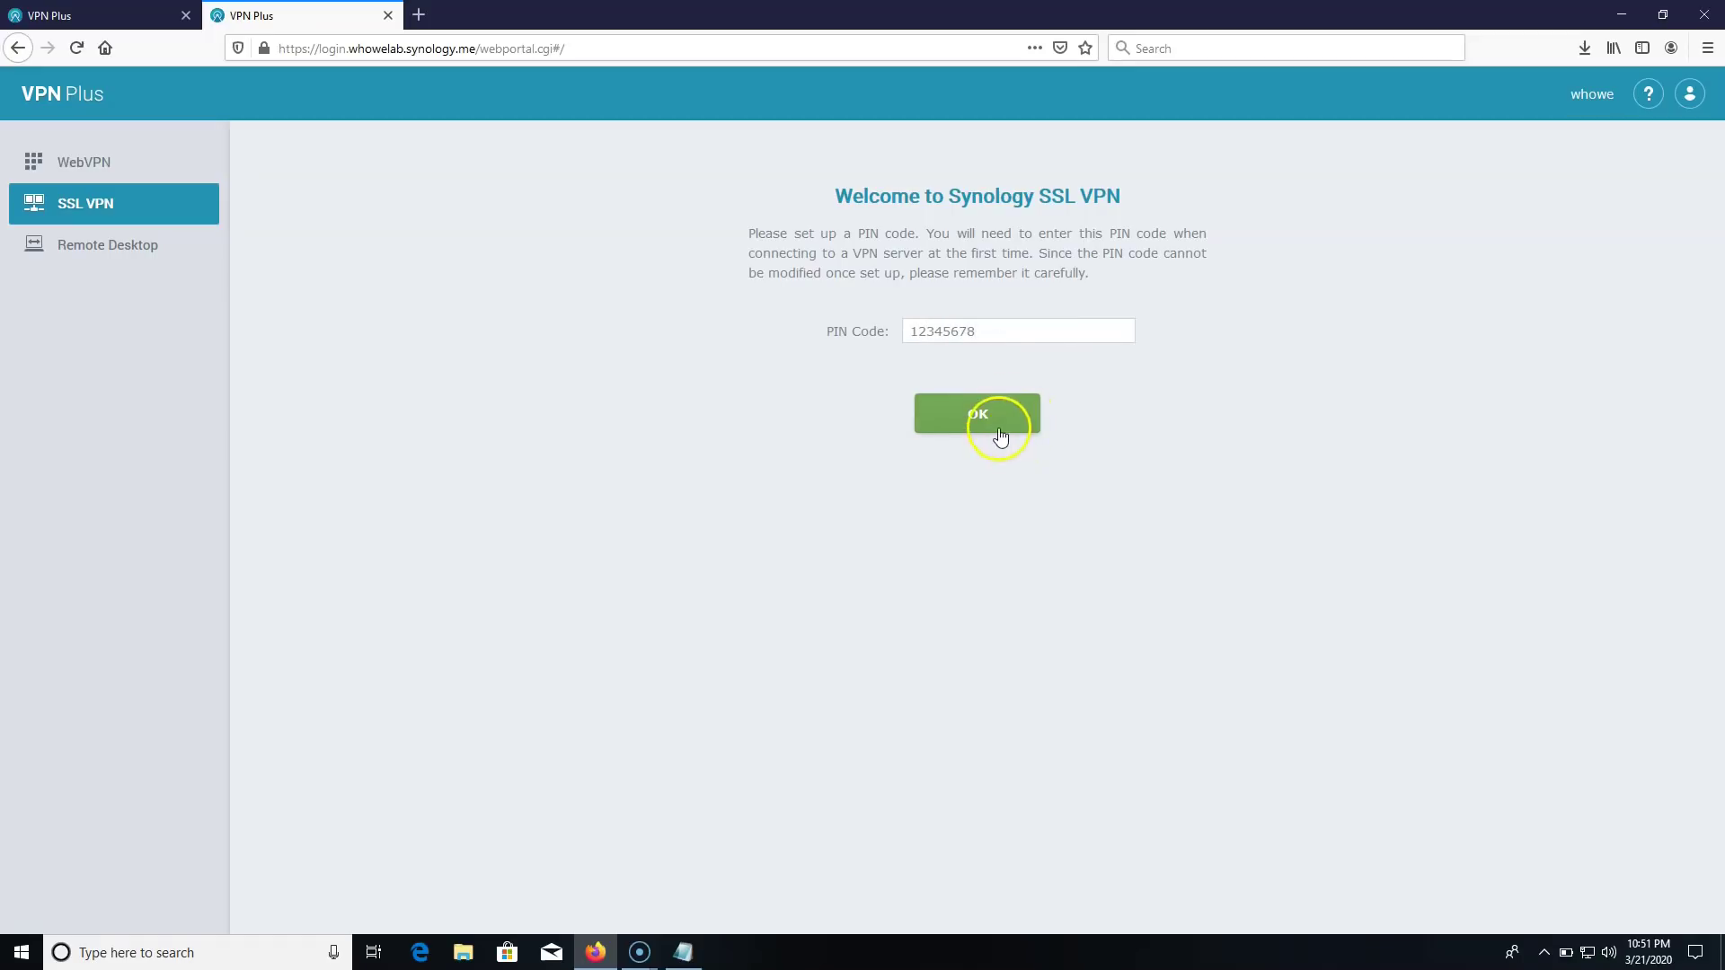
pyautogui.click(991, 421)
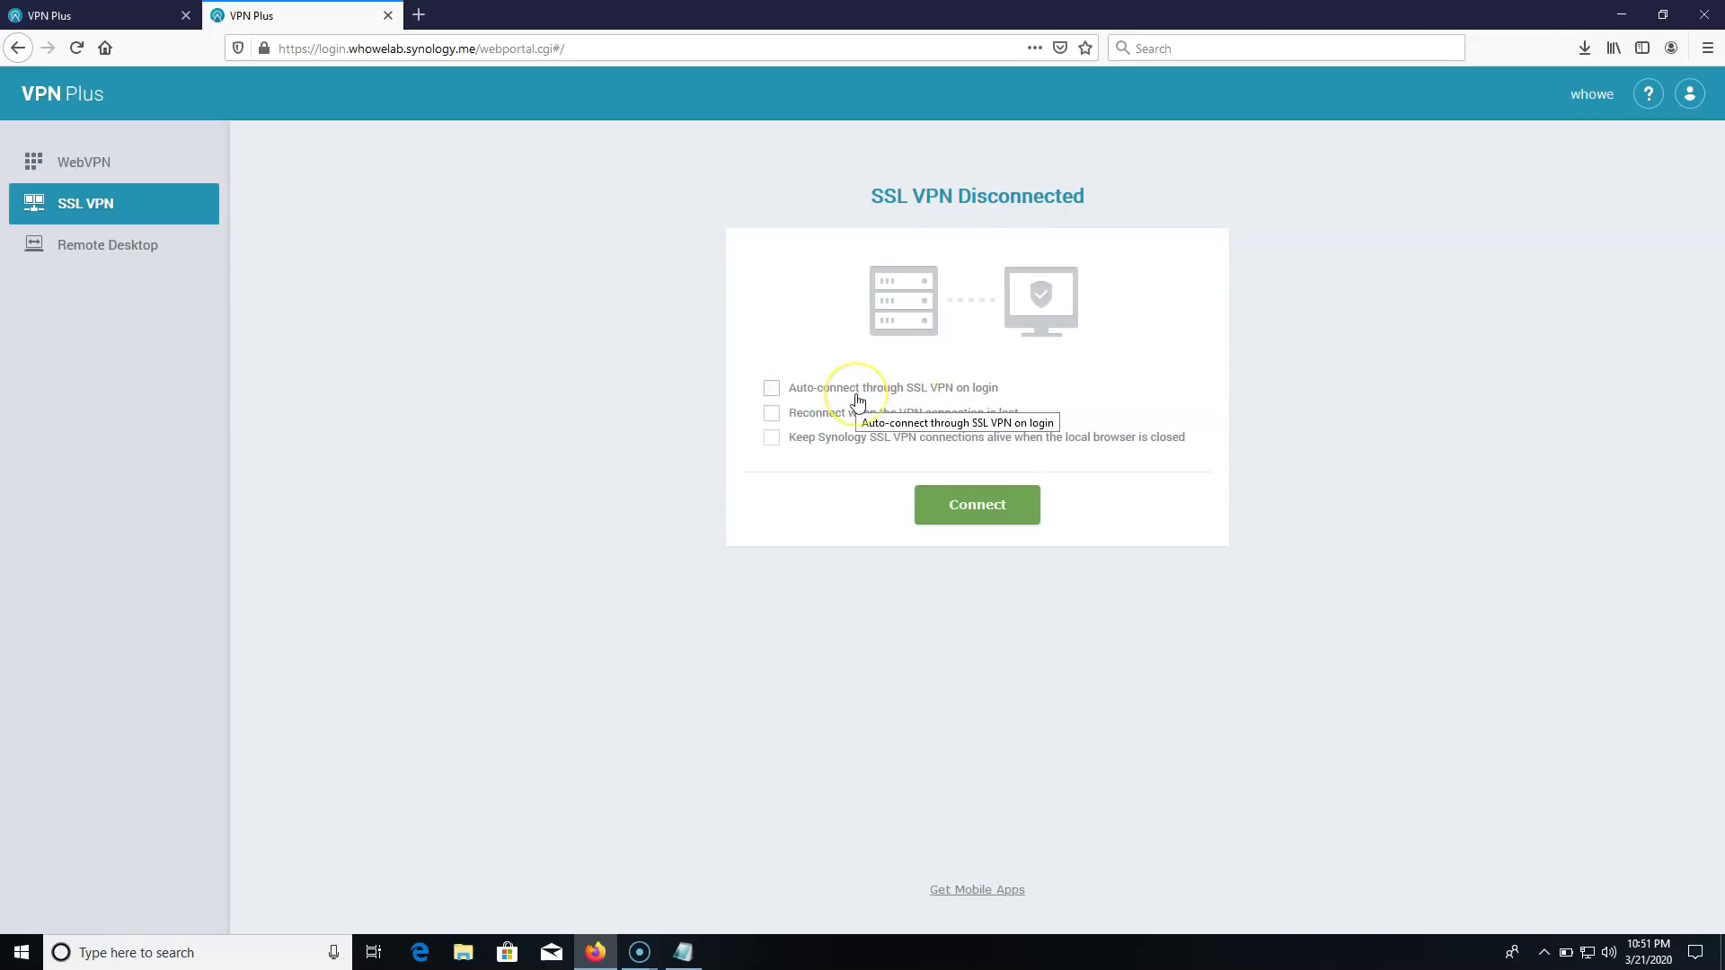
# Enable reconnecting on connection loss and connect the SSL VPN, keeping the PC undiscoverable.
pyautogui.click(803, 413)
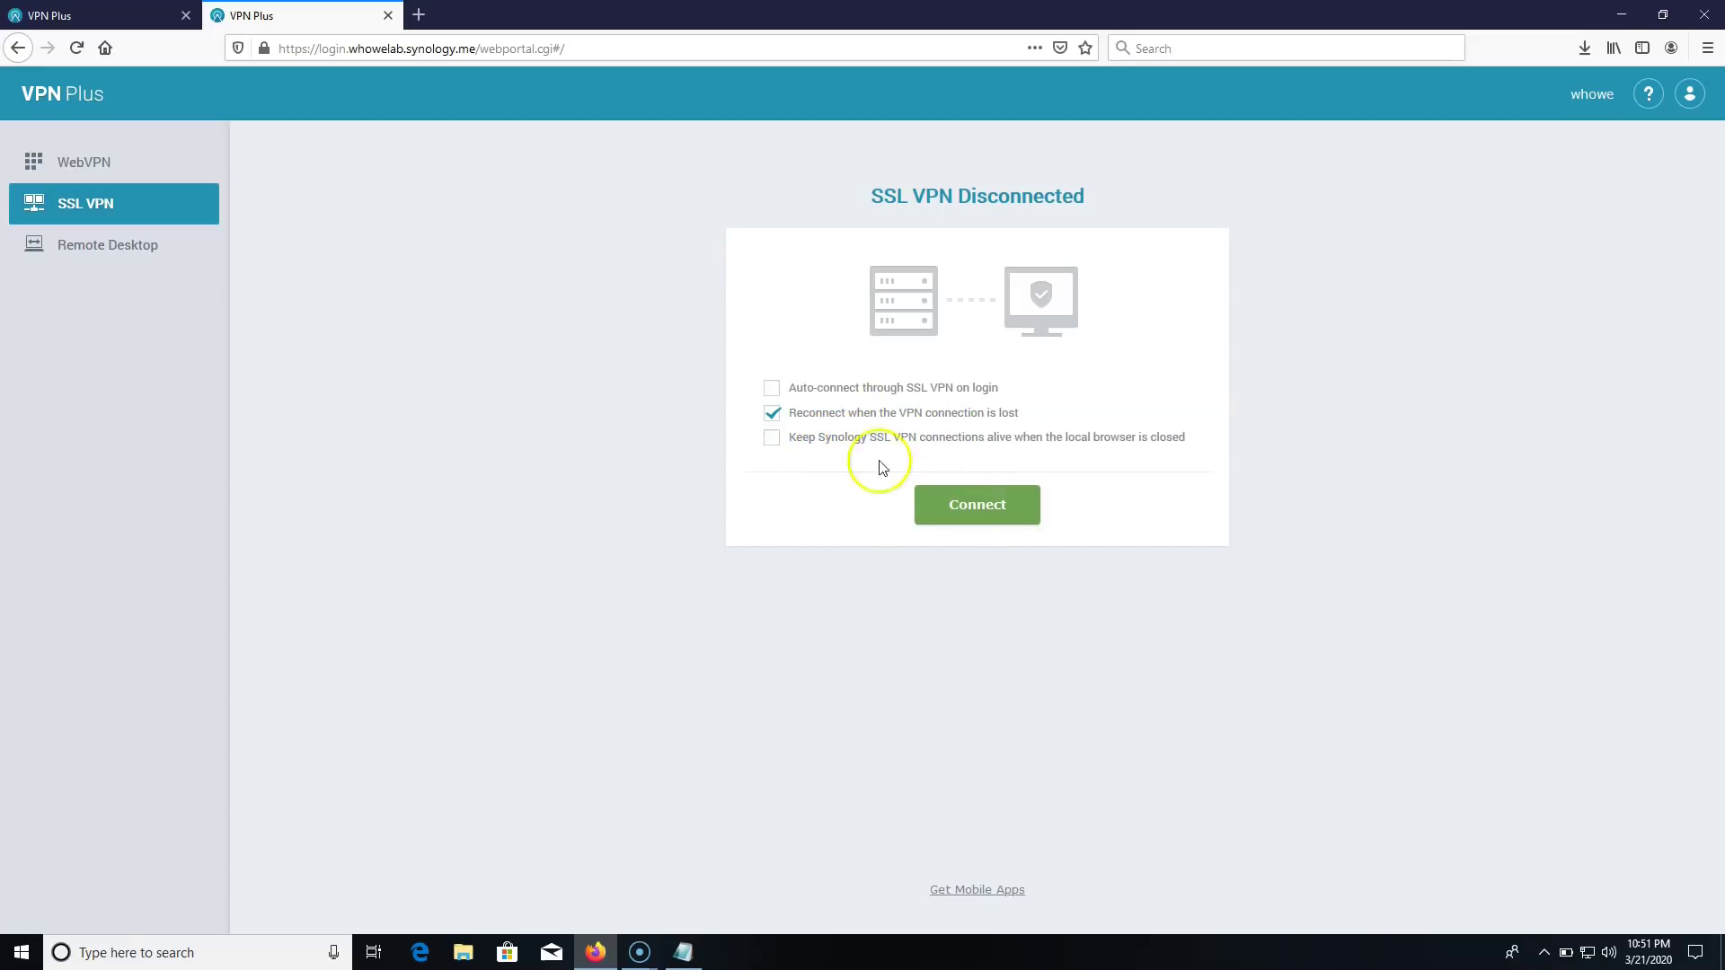
pyautogui.click(937, 510)
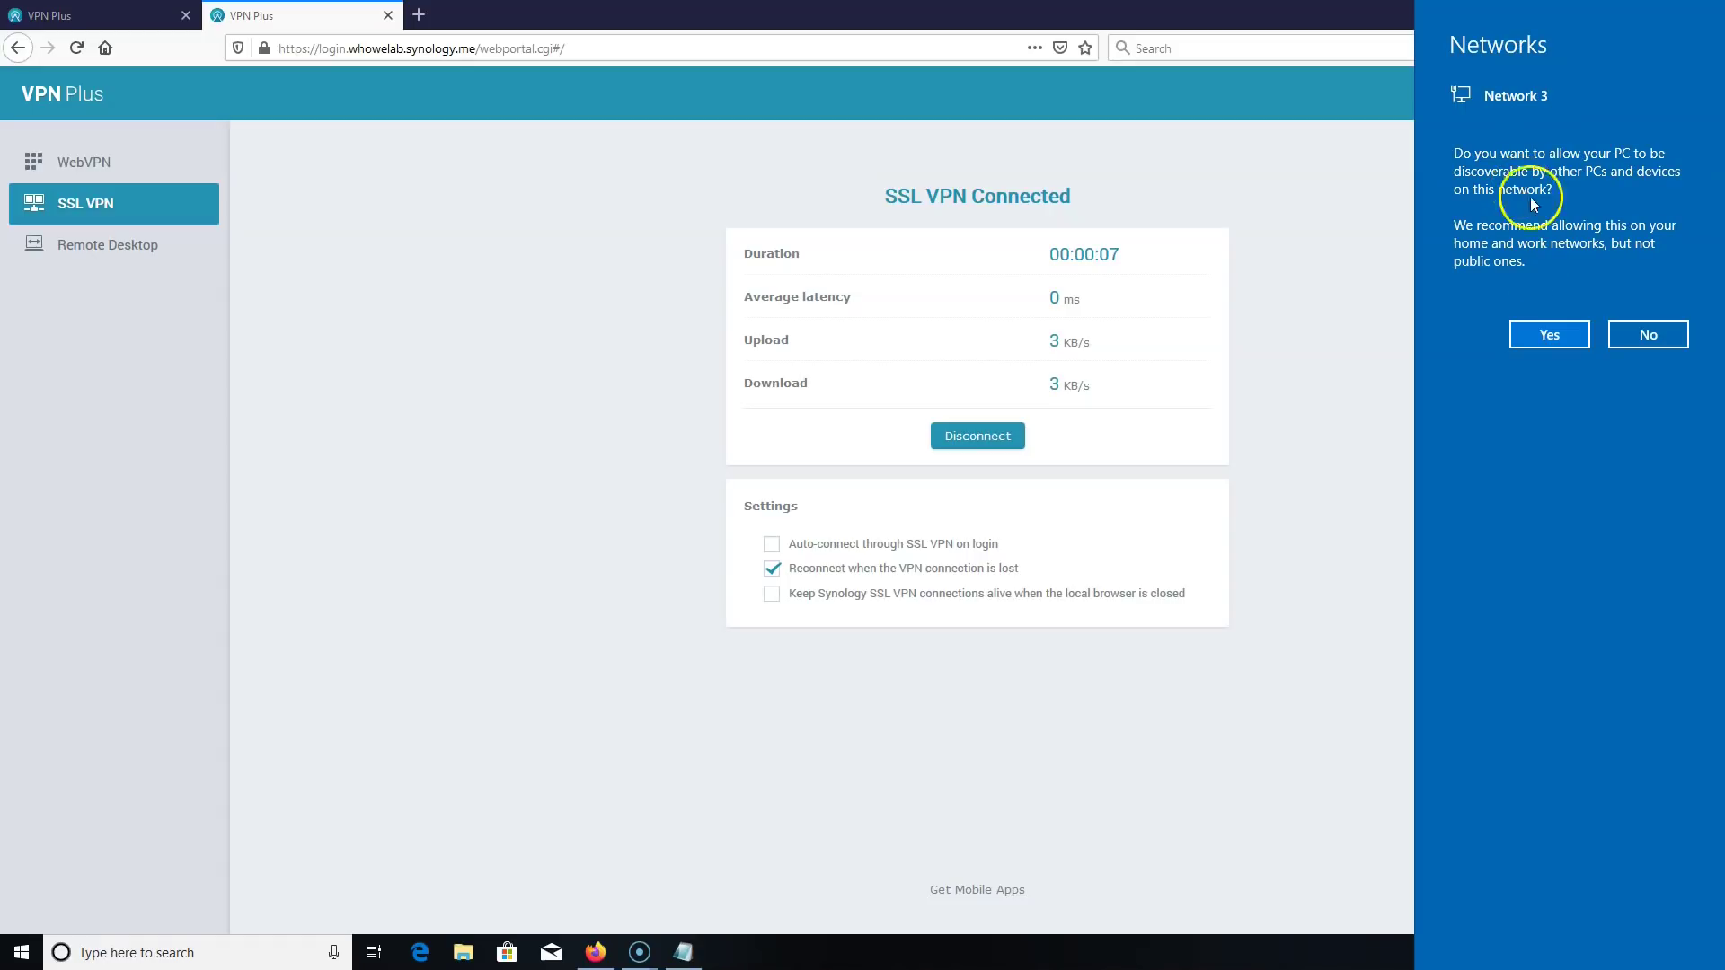
pyautogui.click(1638, 334)
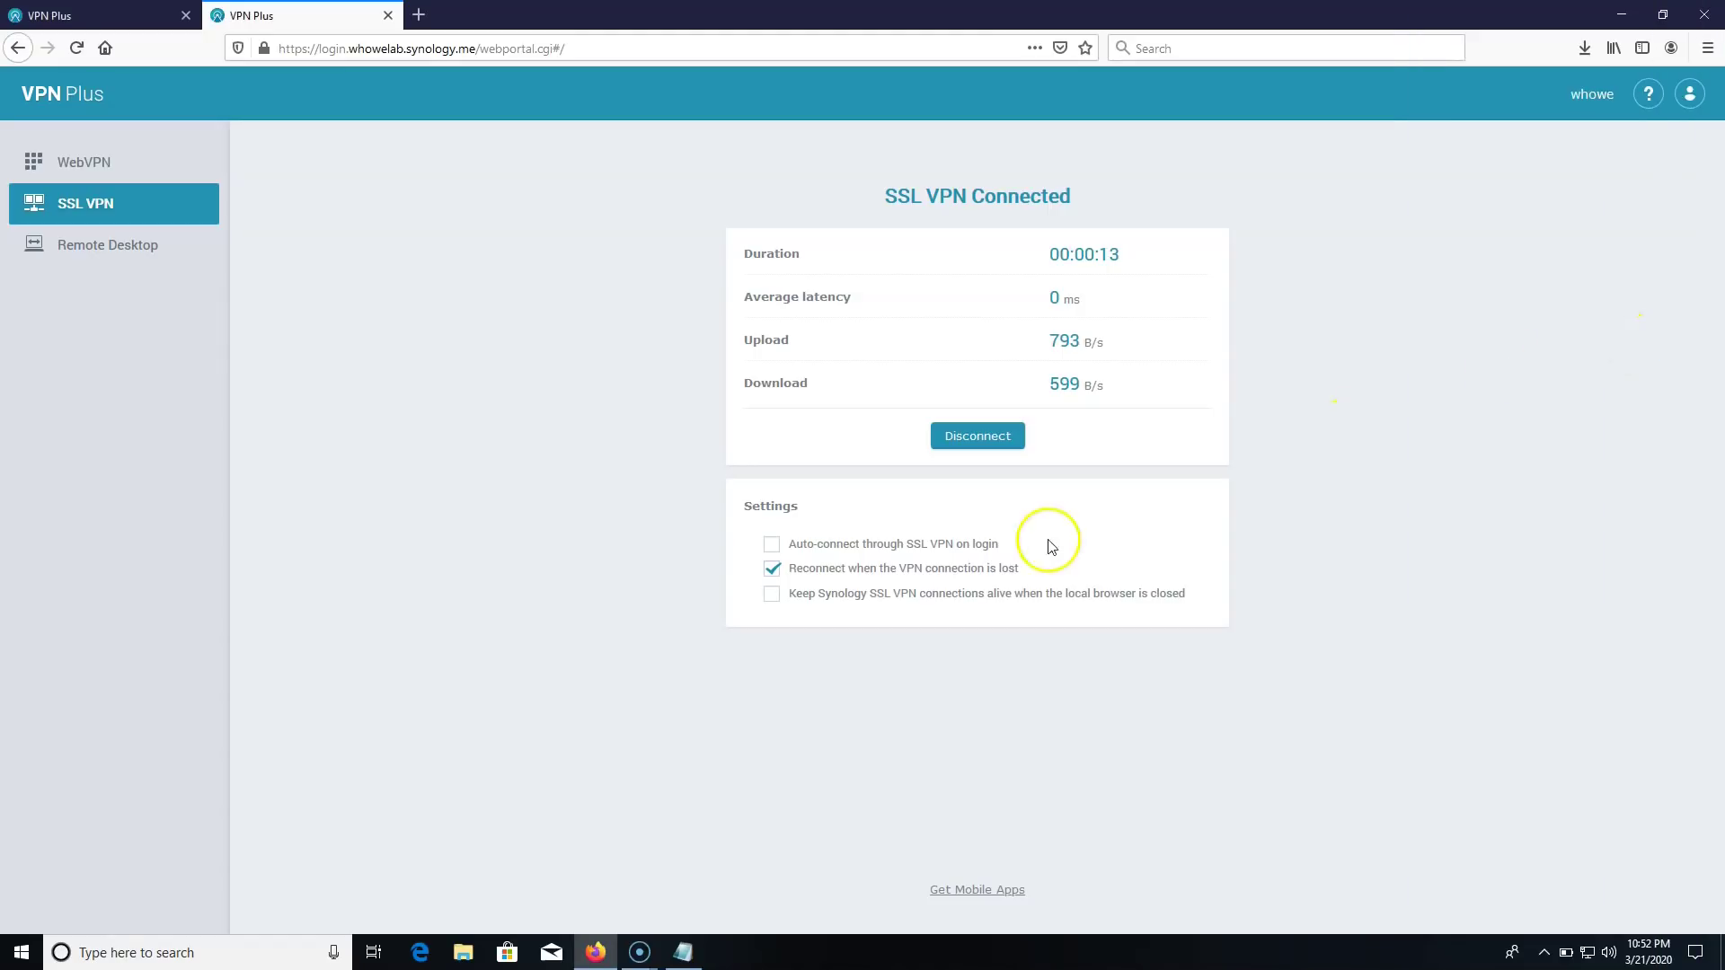
pyautogui.press('super+r')
# Run ipconfig in Command Prompt to confirm the VPN Client adapter at 172.21.0.153, then close it.
pyautogui.press('Return')
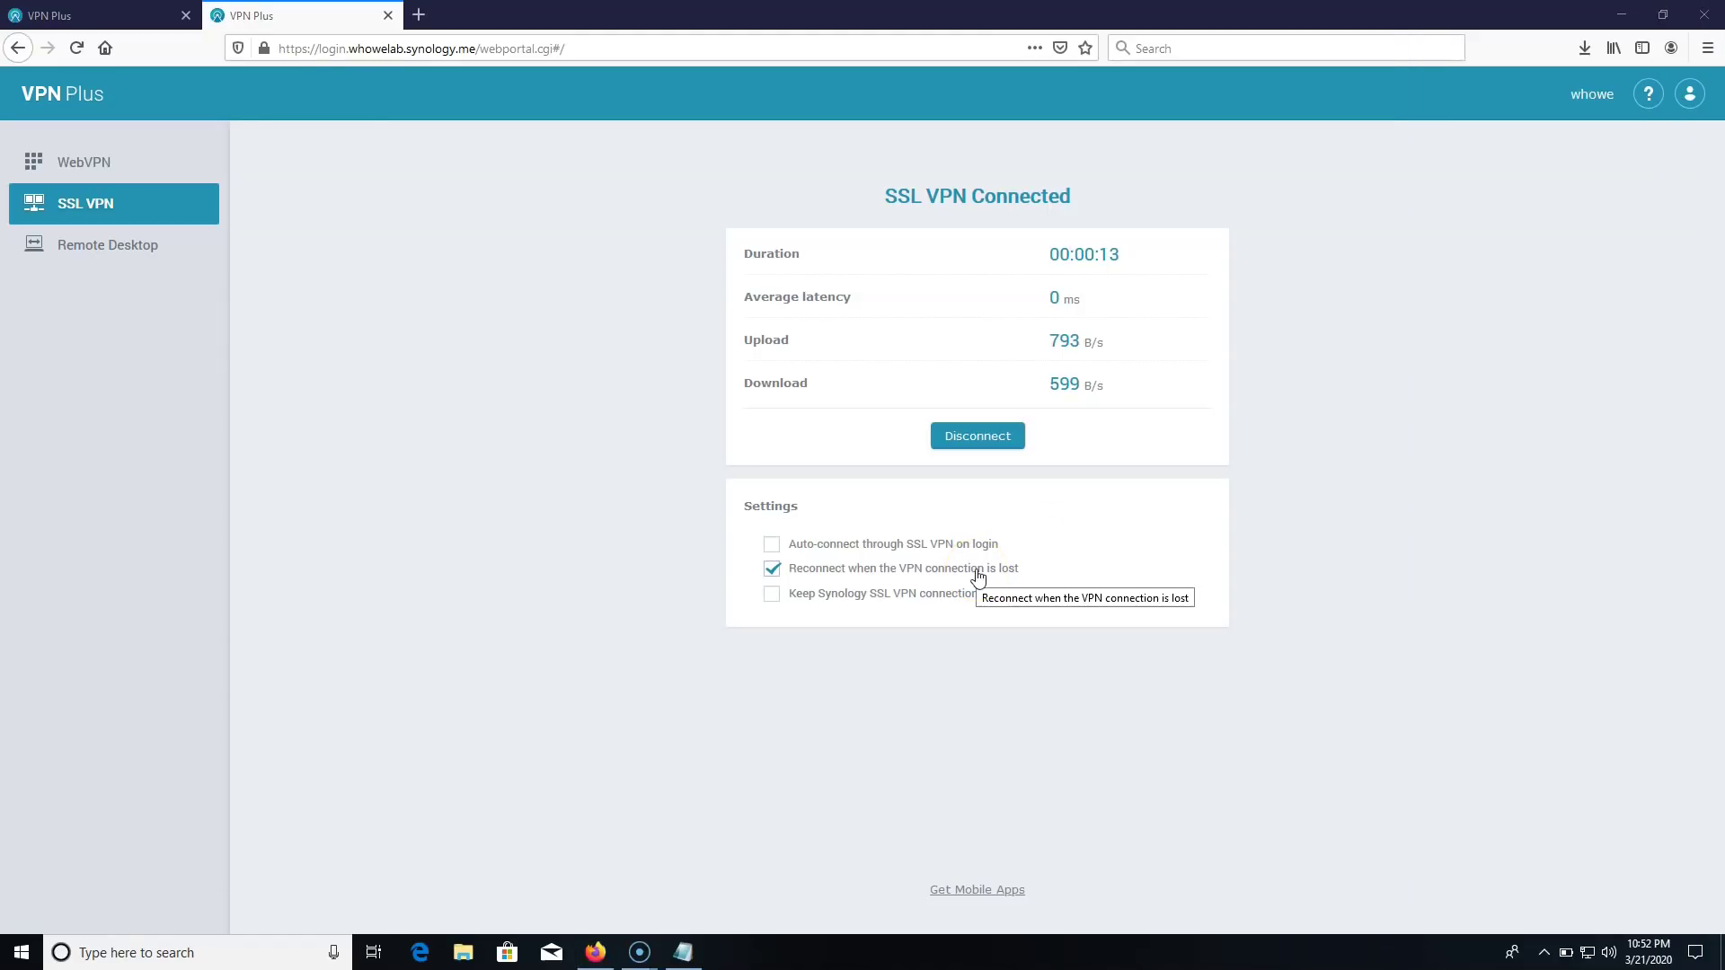
pyautogui.write('ipconfig')
pyautogui.press('Return')
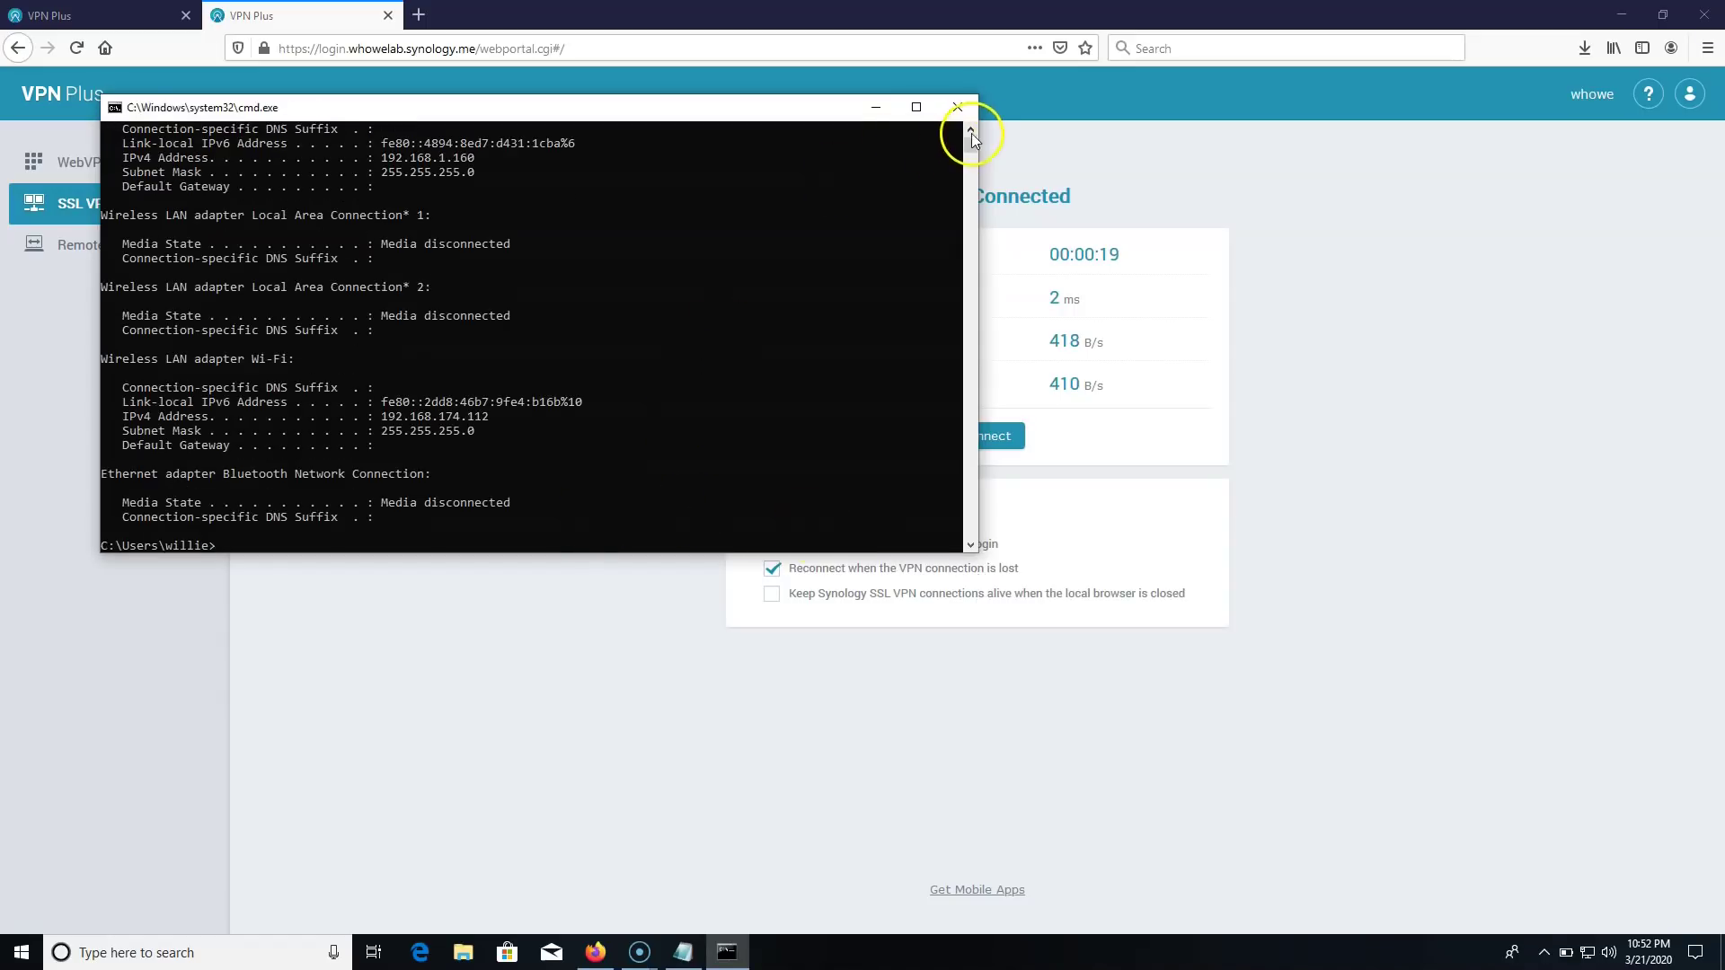
pyautogui.scroll(4, 973, 126)
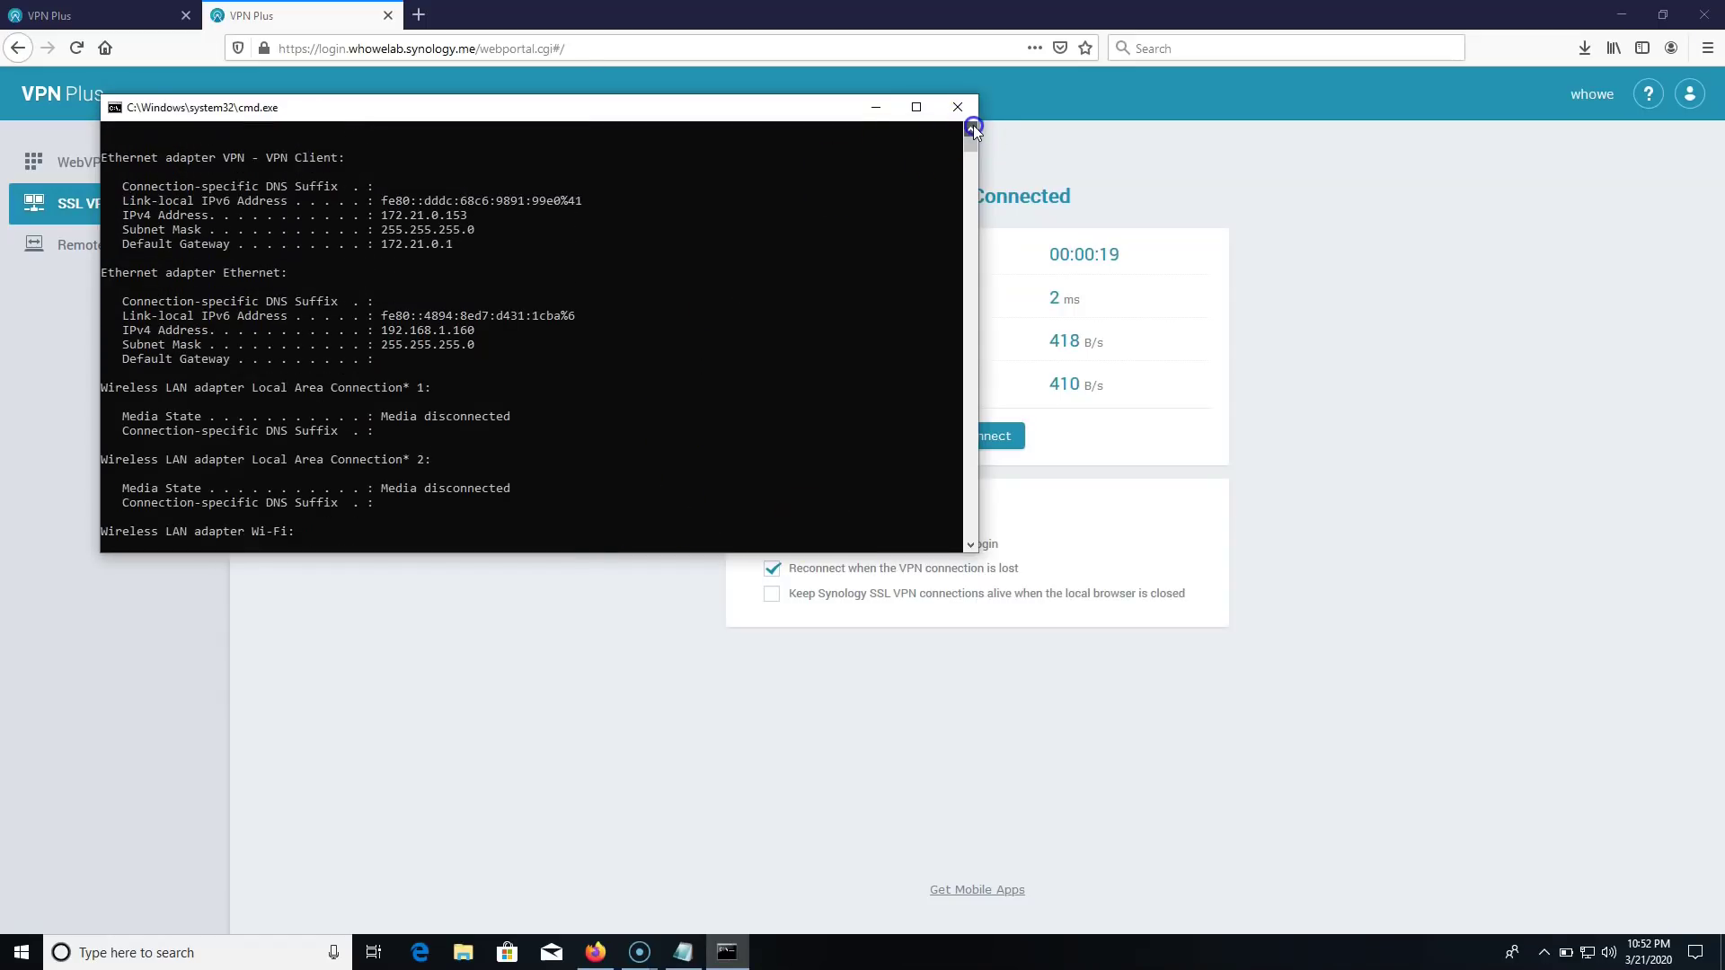
pyautogui.click(973, 126)
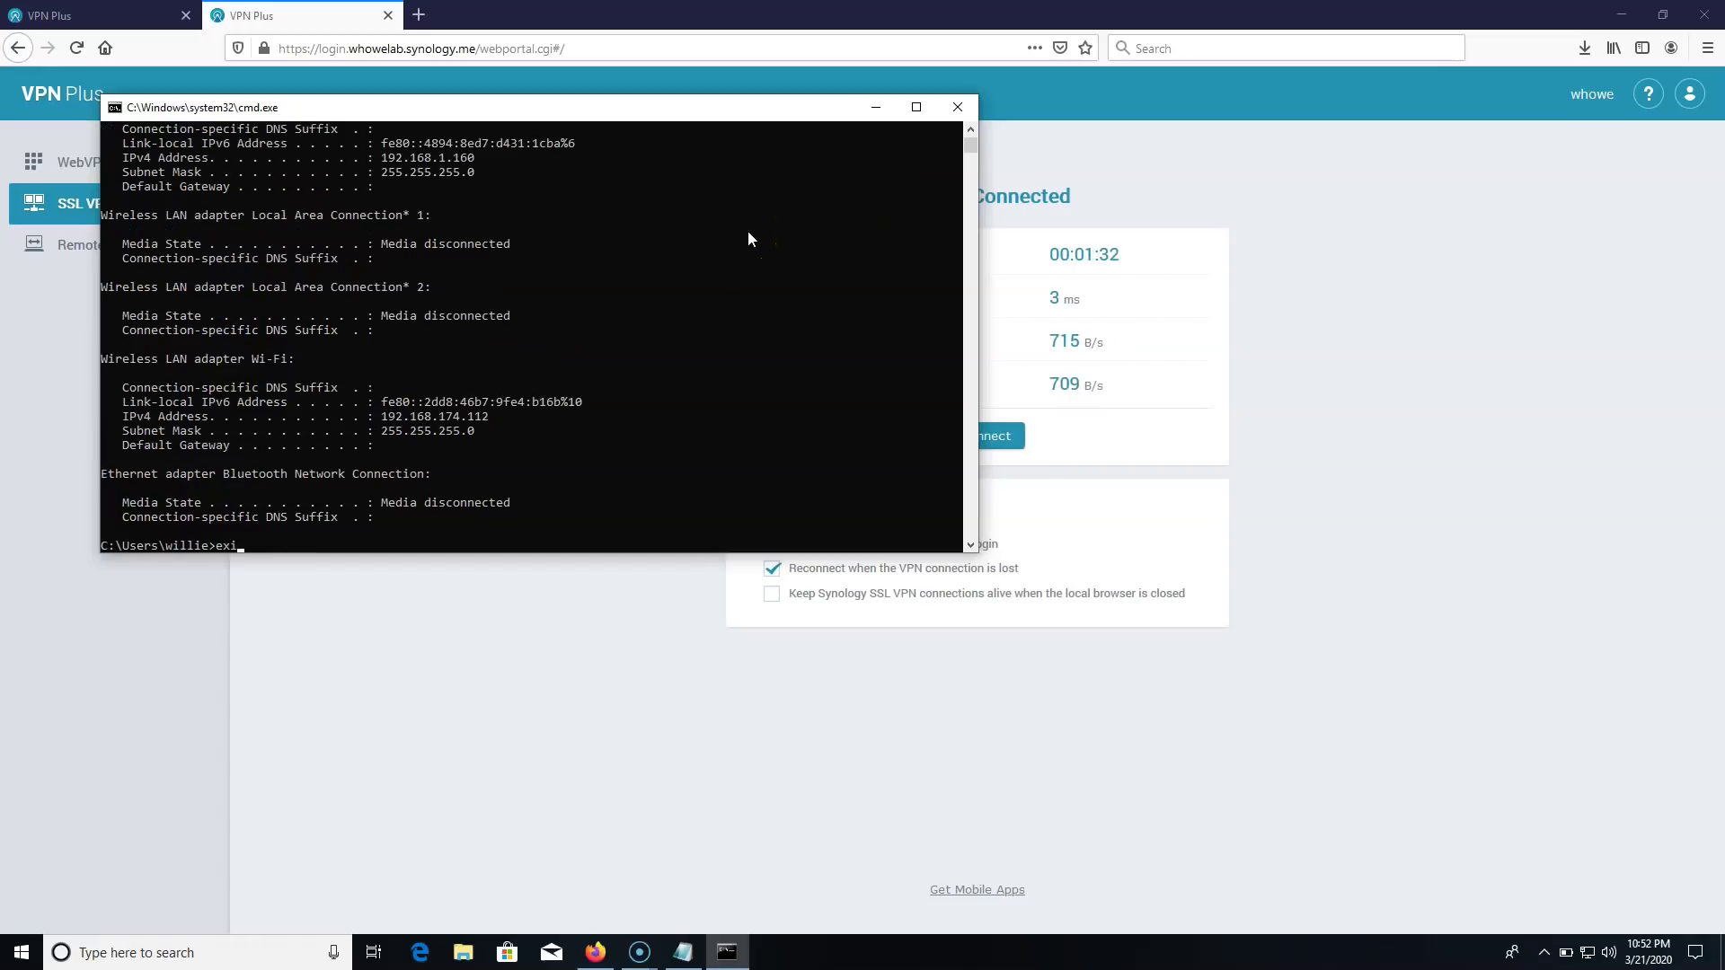
pyautogui.click(957, 107)
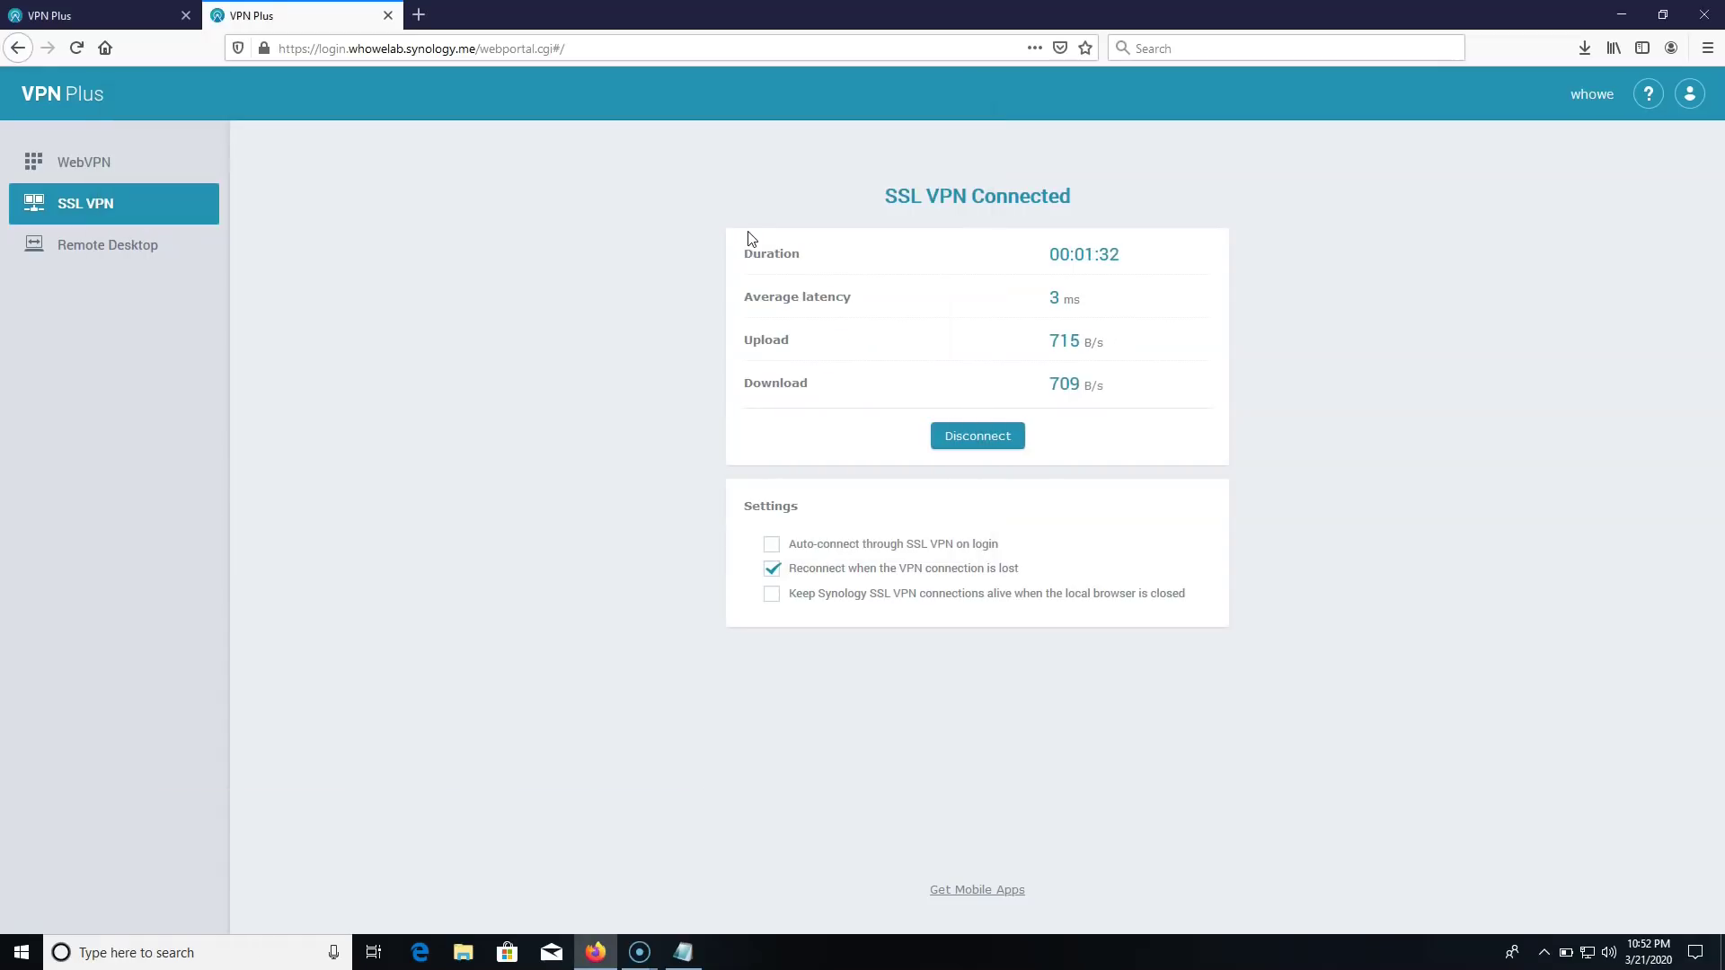
# Disconnect the SSL VPN, go to the Remote Desktop page, and start a new remote connection.
pyautogui.click(986, 447)
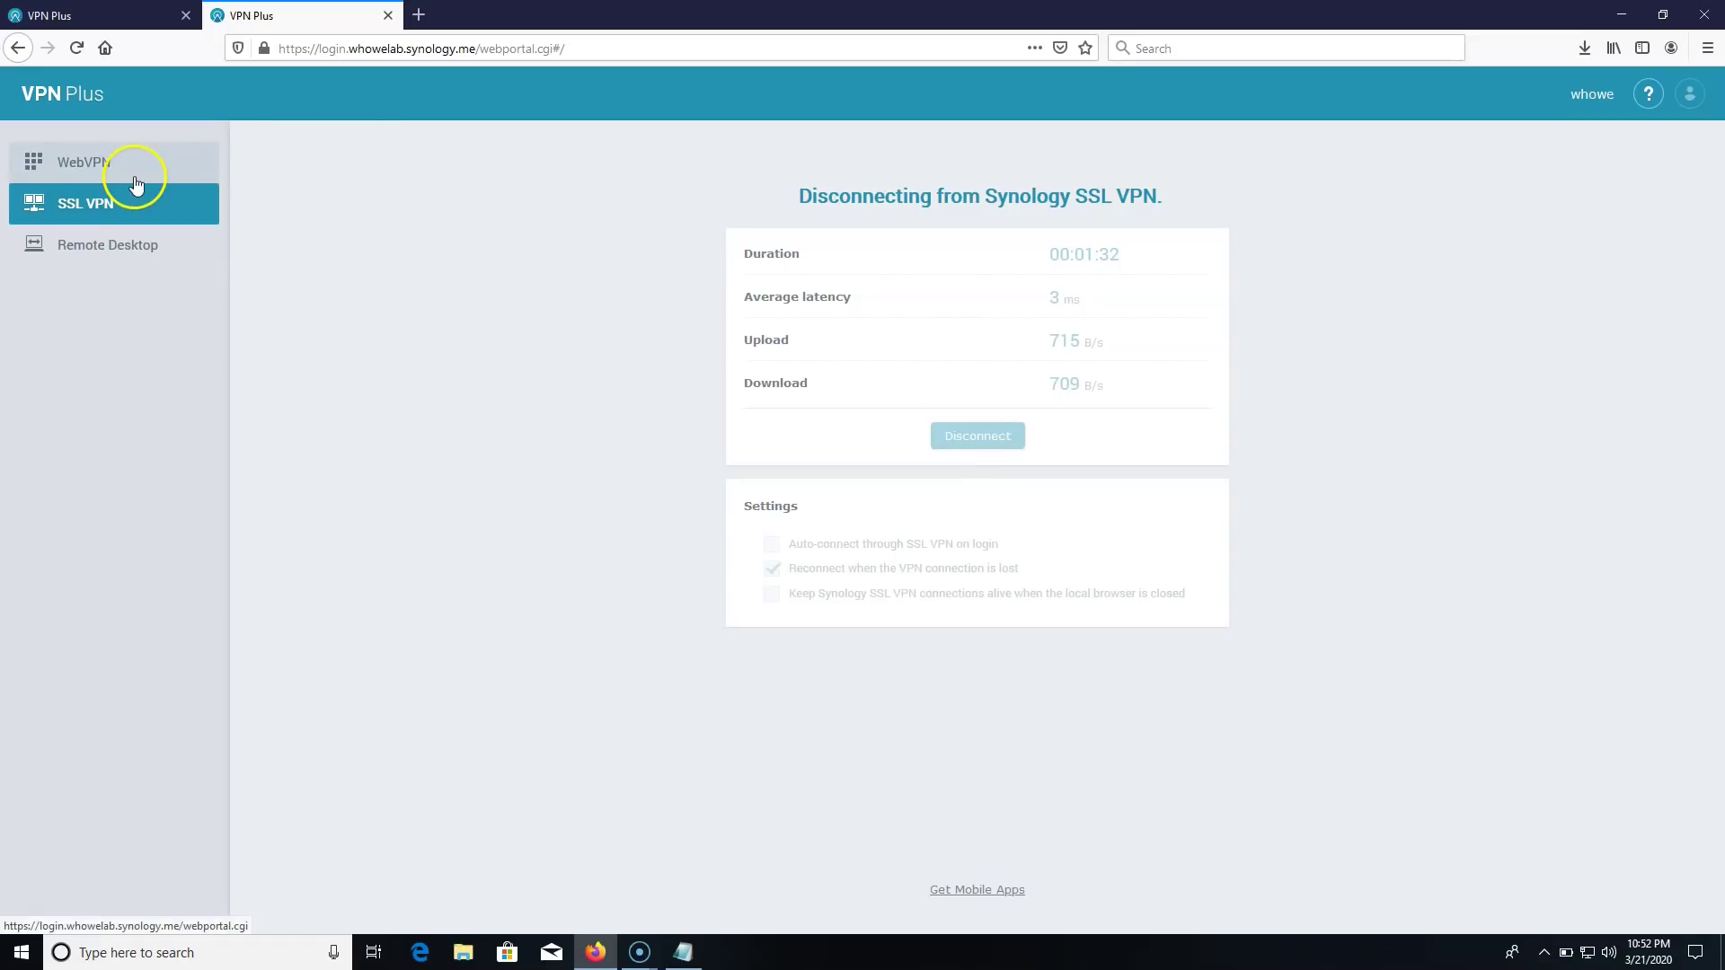
pyautogui.click(63, 169)
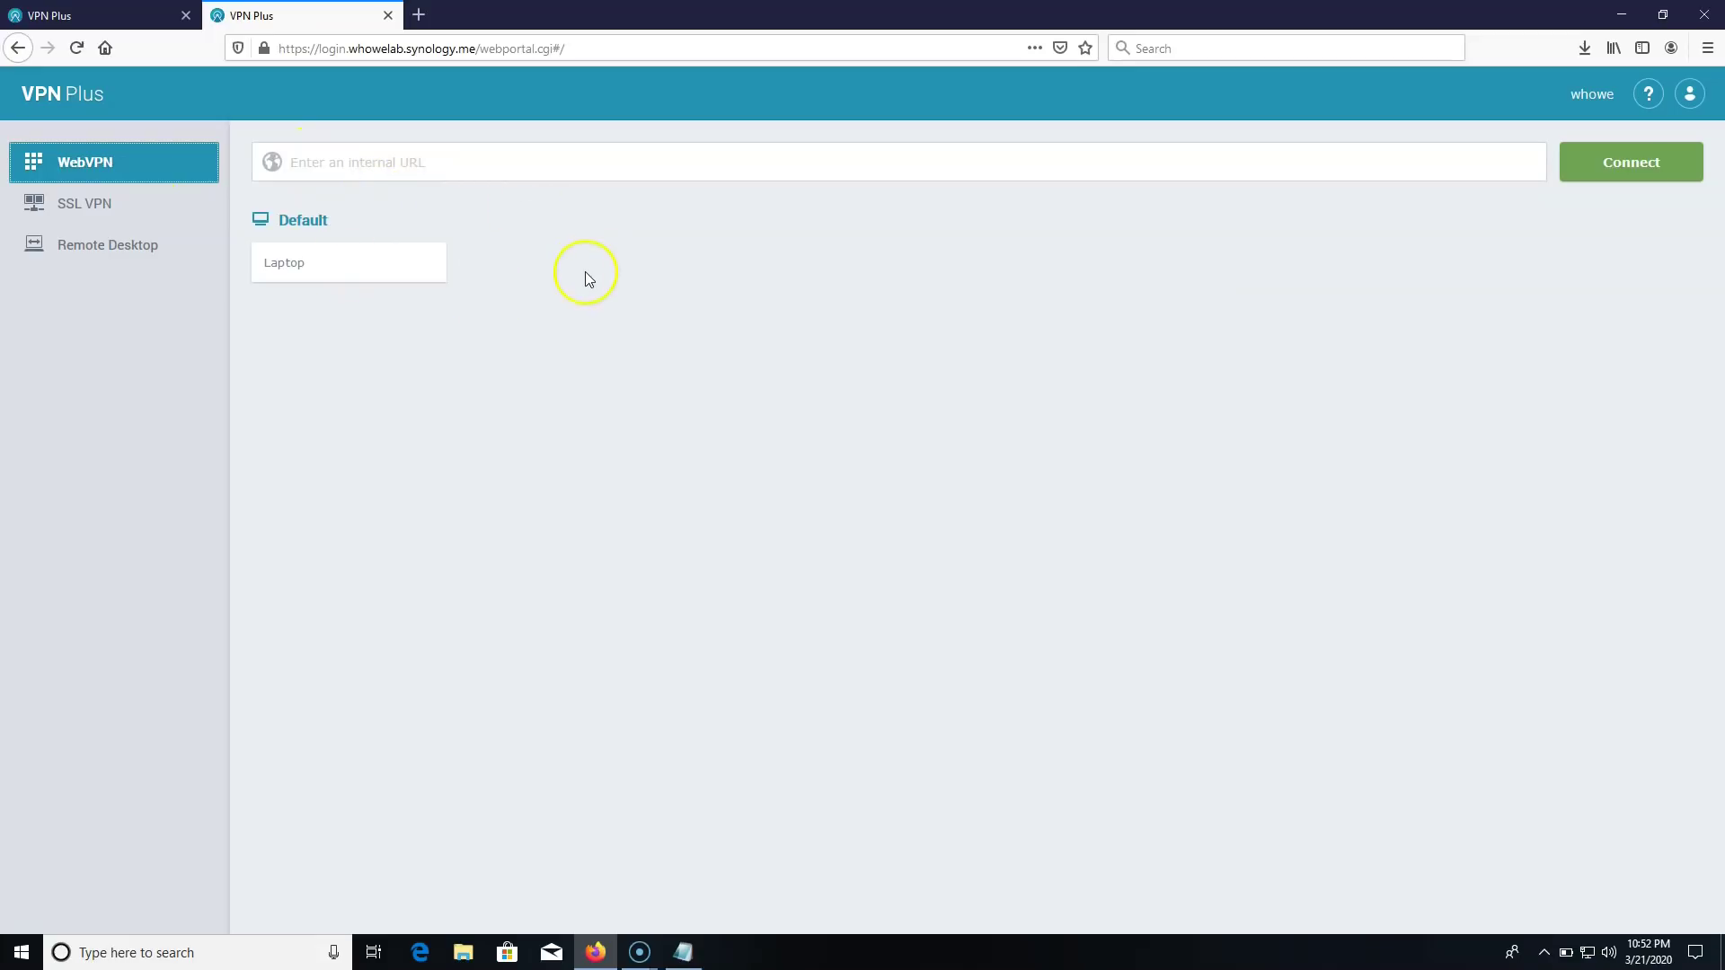
pyautogui.click(108, 206)
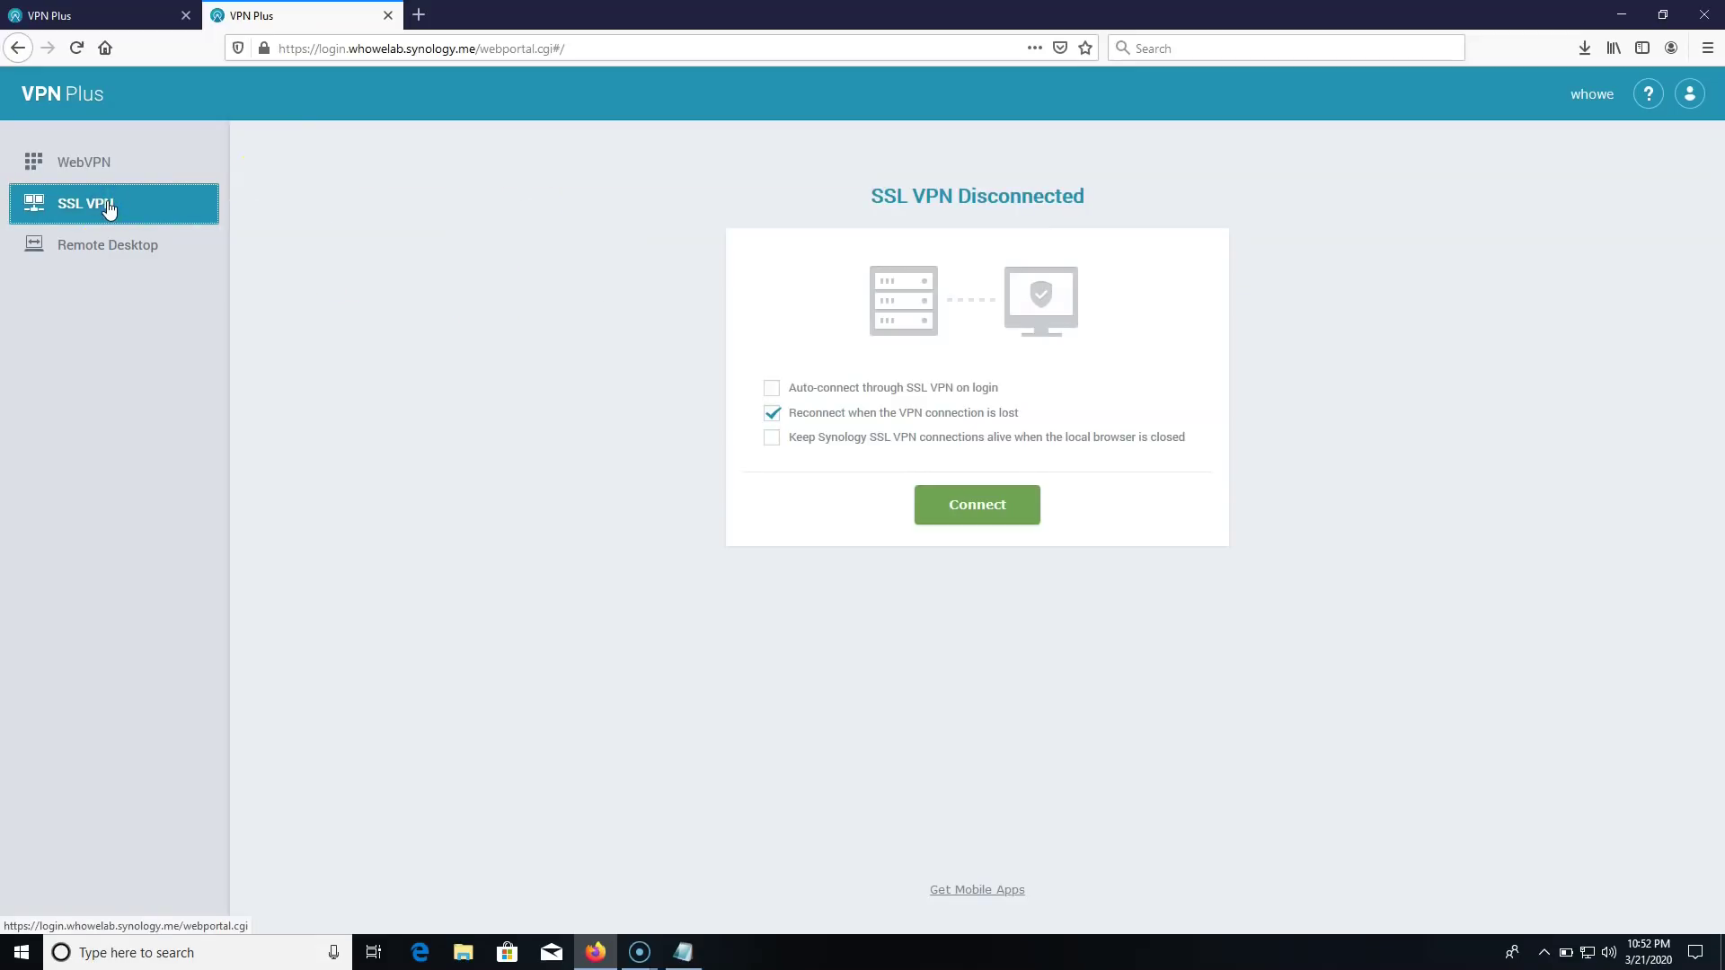
pyautogui.click(106, 245)
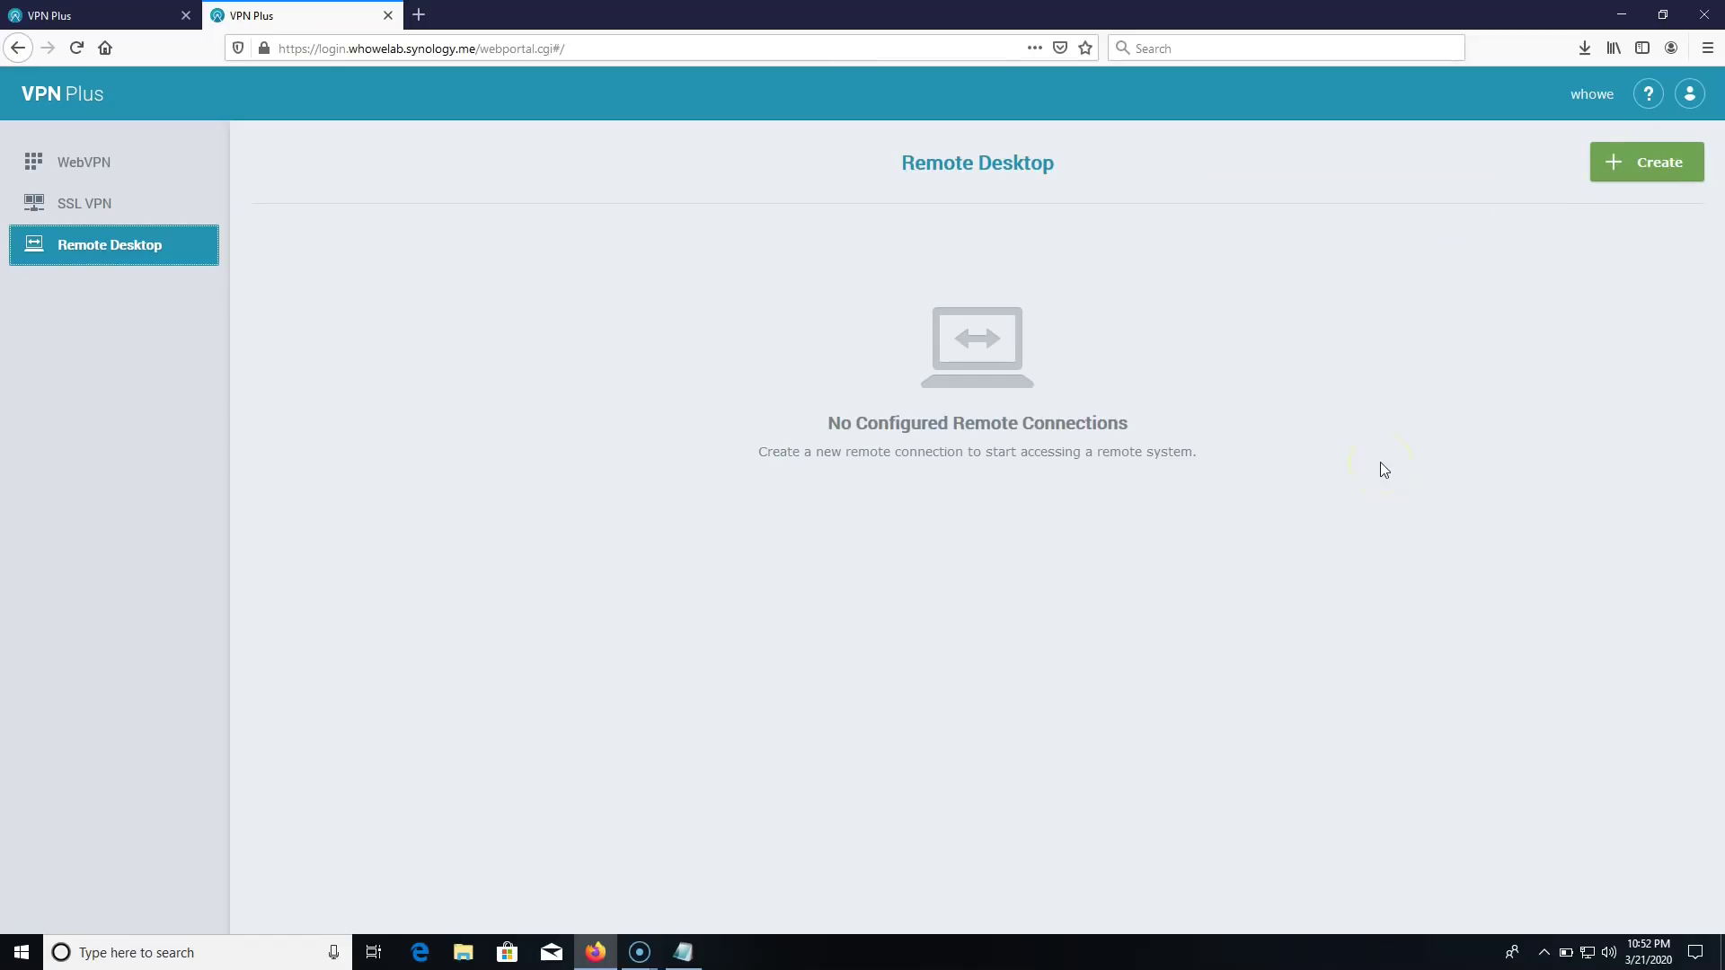
pyautogui.click(1610, 168)
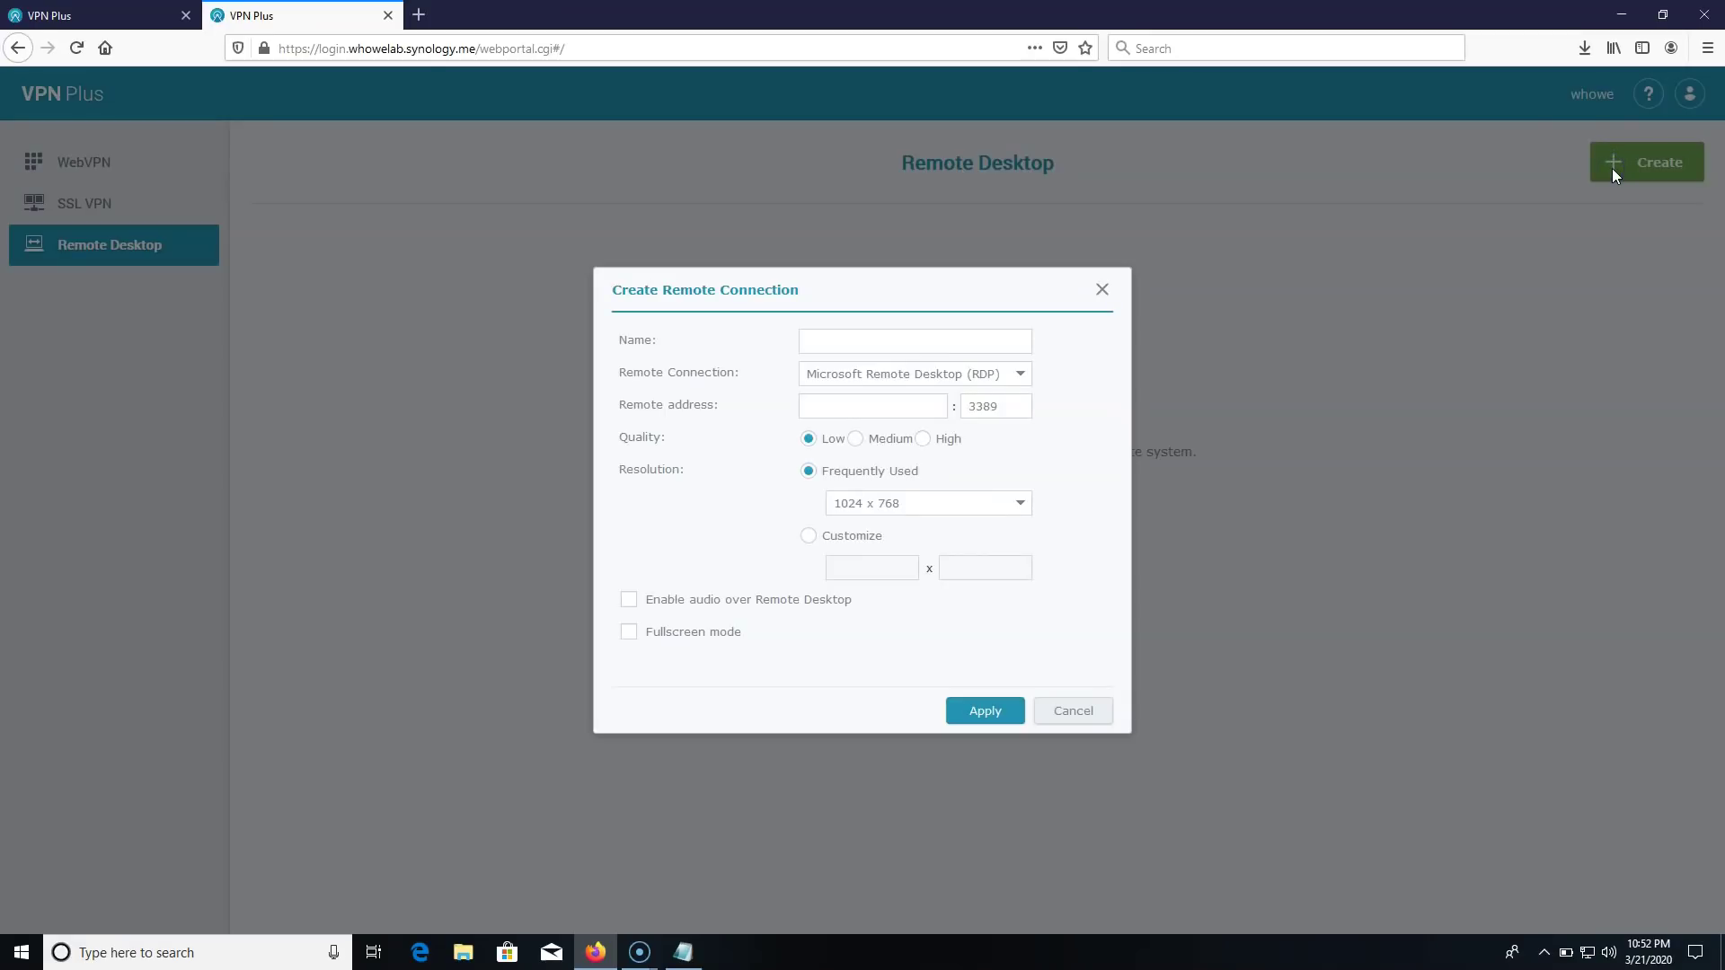
# Name the new remote connection 'Willie Connection'.
pyautogui.click(881, 330)
pyautogui.write('Willie Connectio')
# Try the connection type options, settling on Microsoft Remote Desktop (RDP).
pyautogui.click(923, 379)
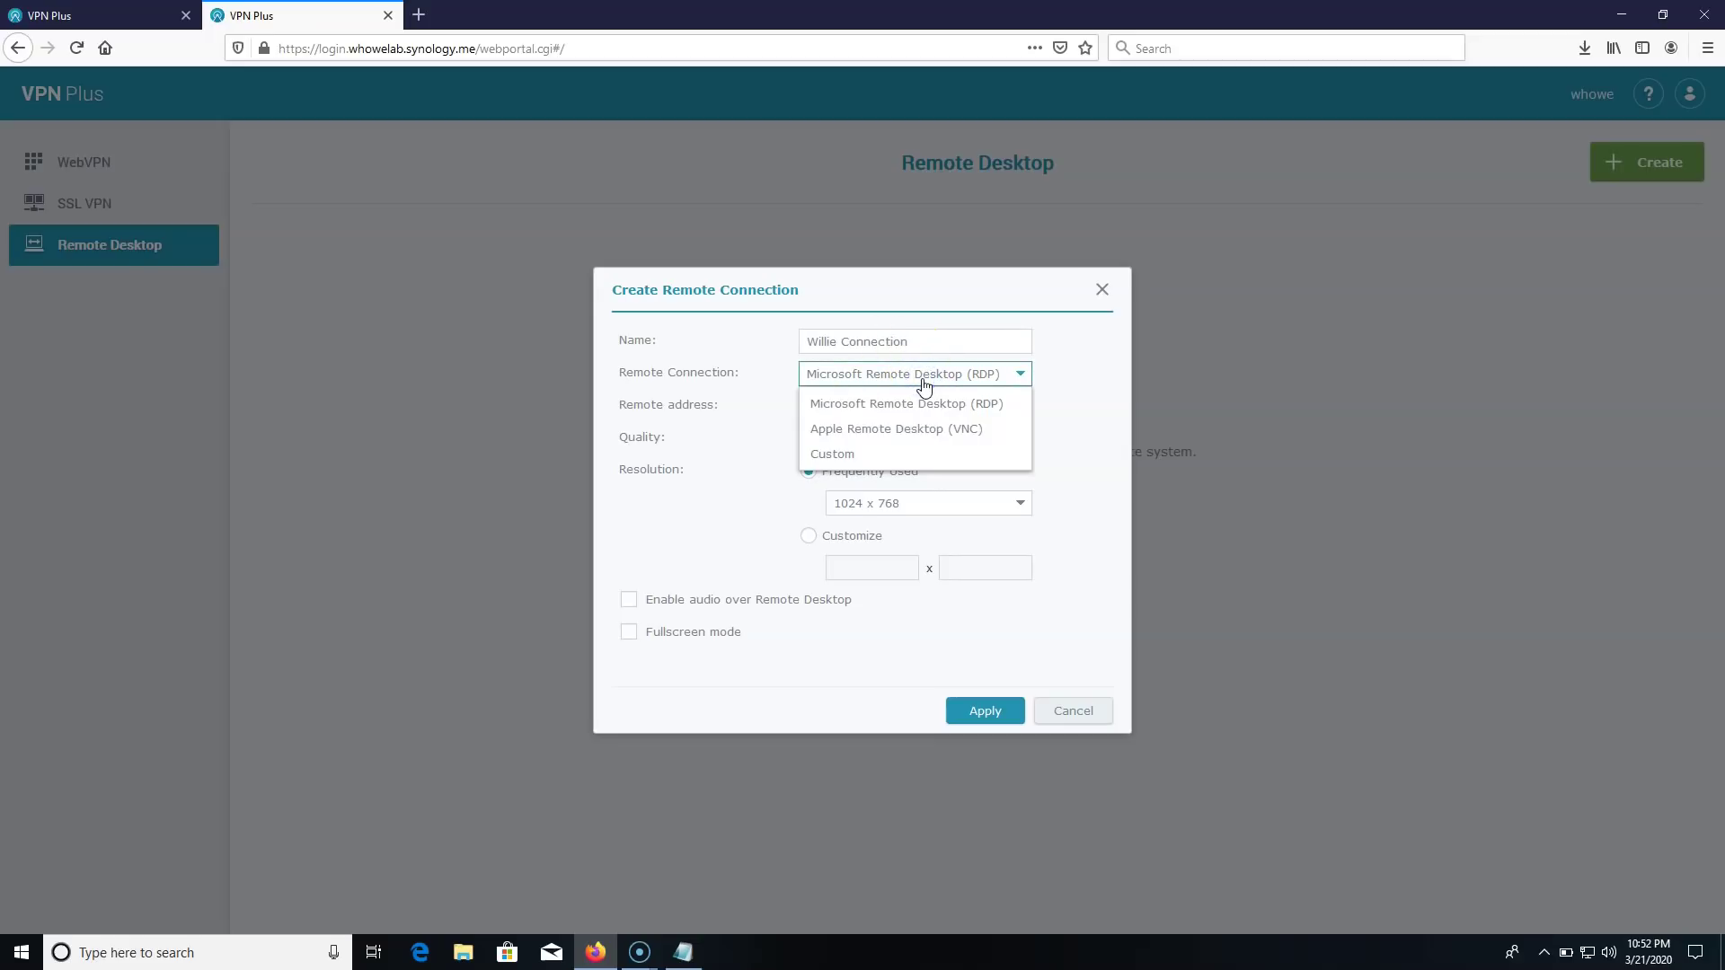
pyautogui.click(914, 431)
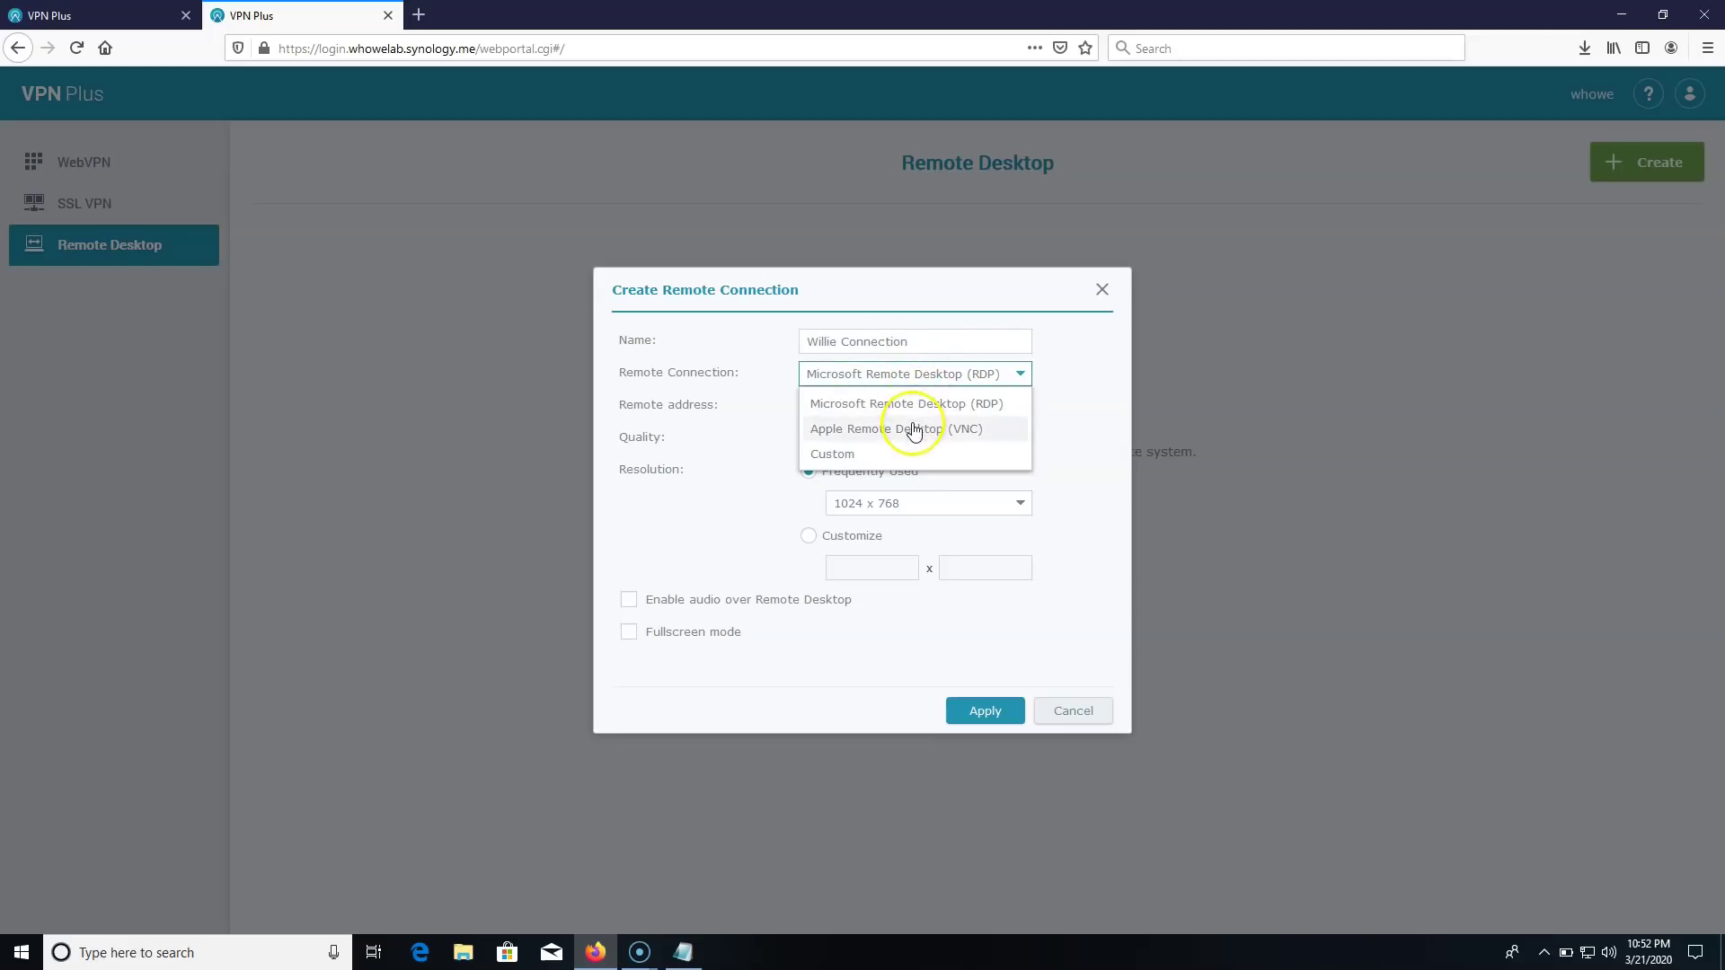
pyautogui.click(908, 435)
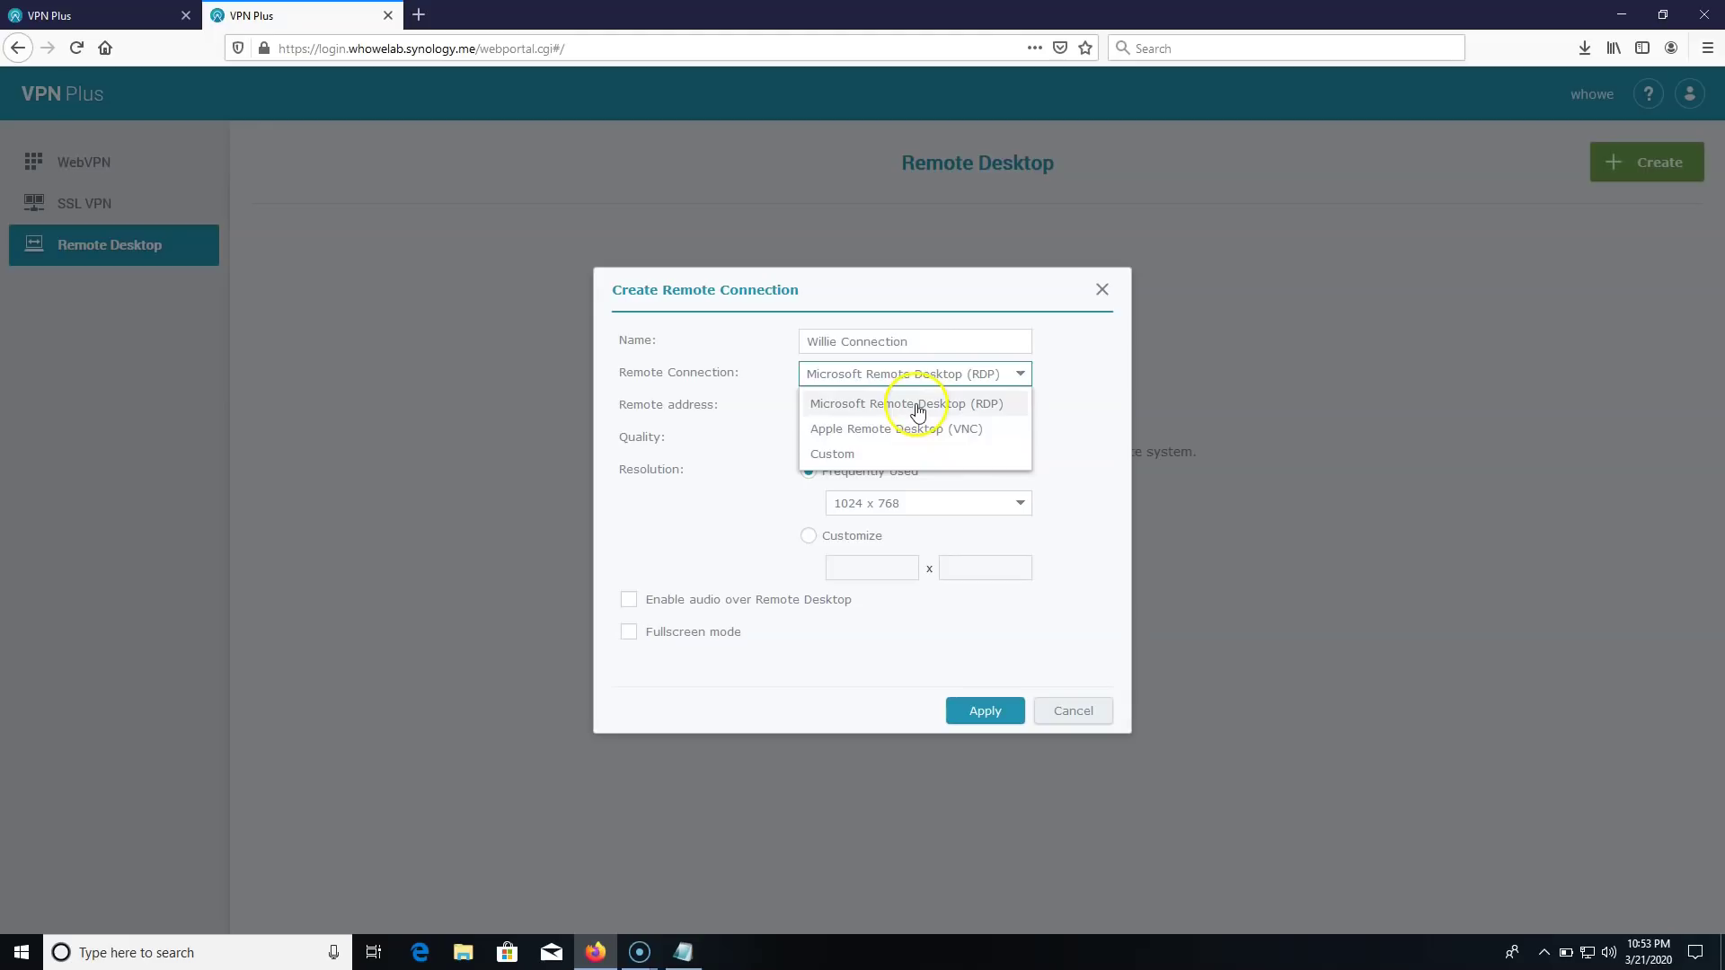
pyautogui.click(916, 404)
pyautogui.click(922, 381)
pyautogui.click(898, 447)
pyautogui.click(856, 439)
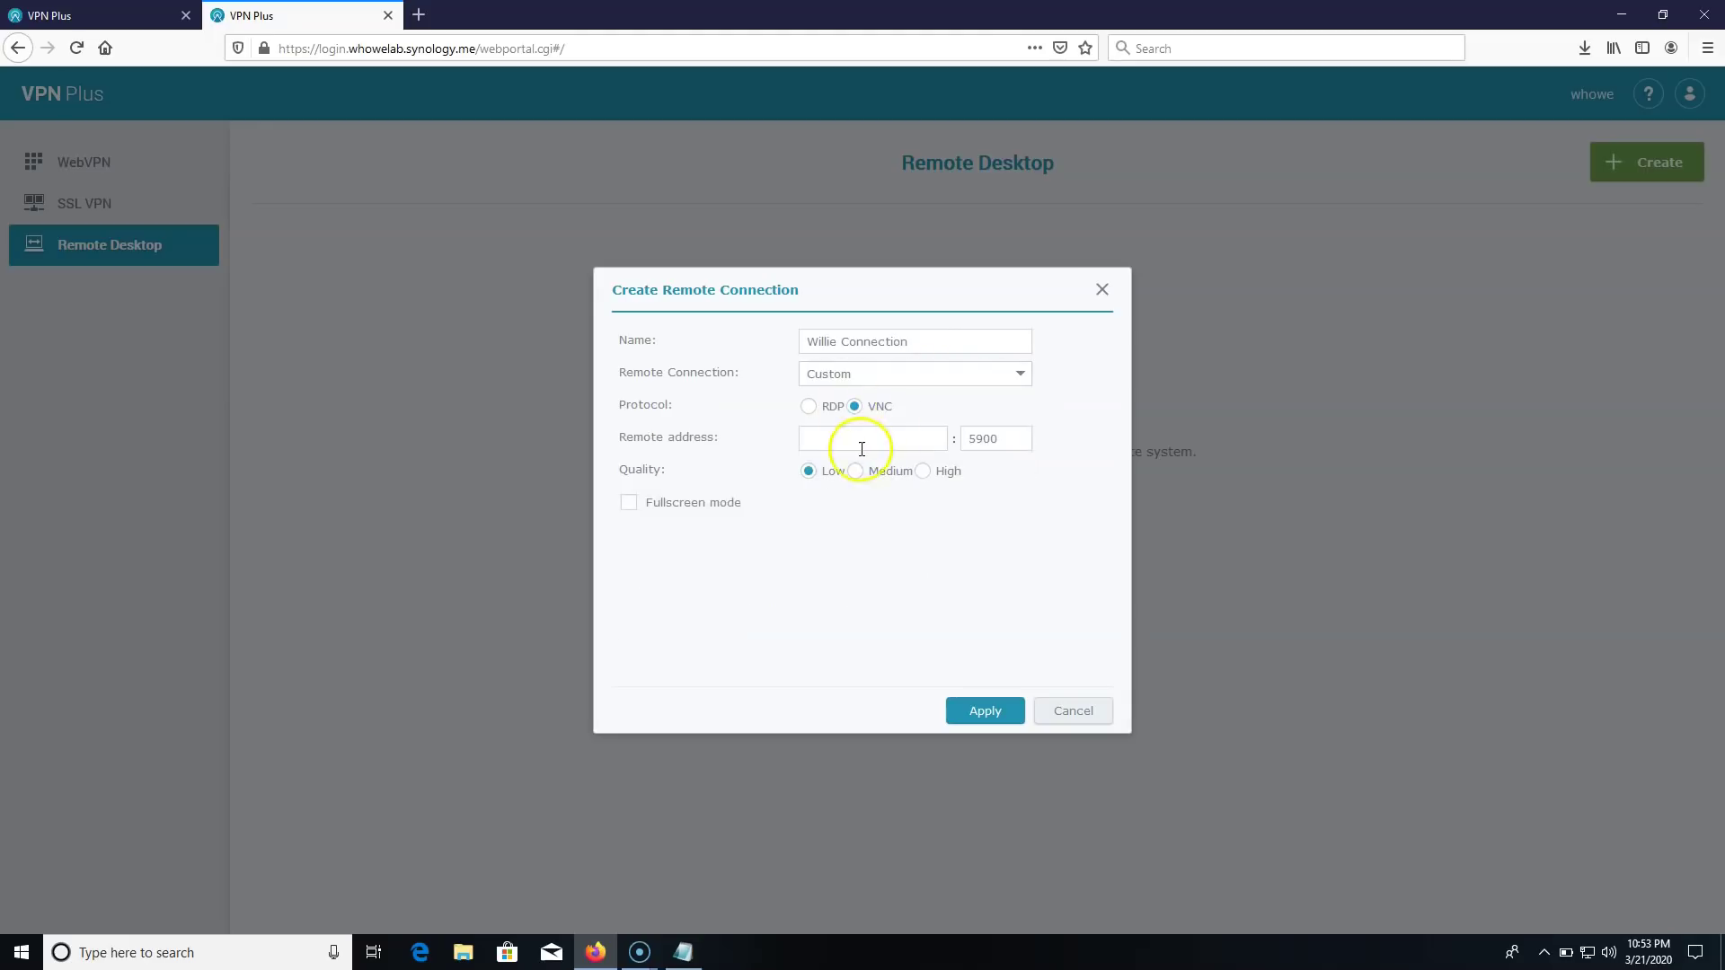
pyautogui.click(996, 442)
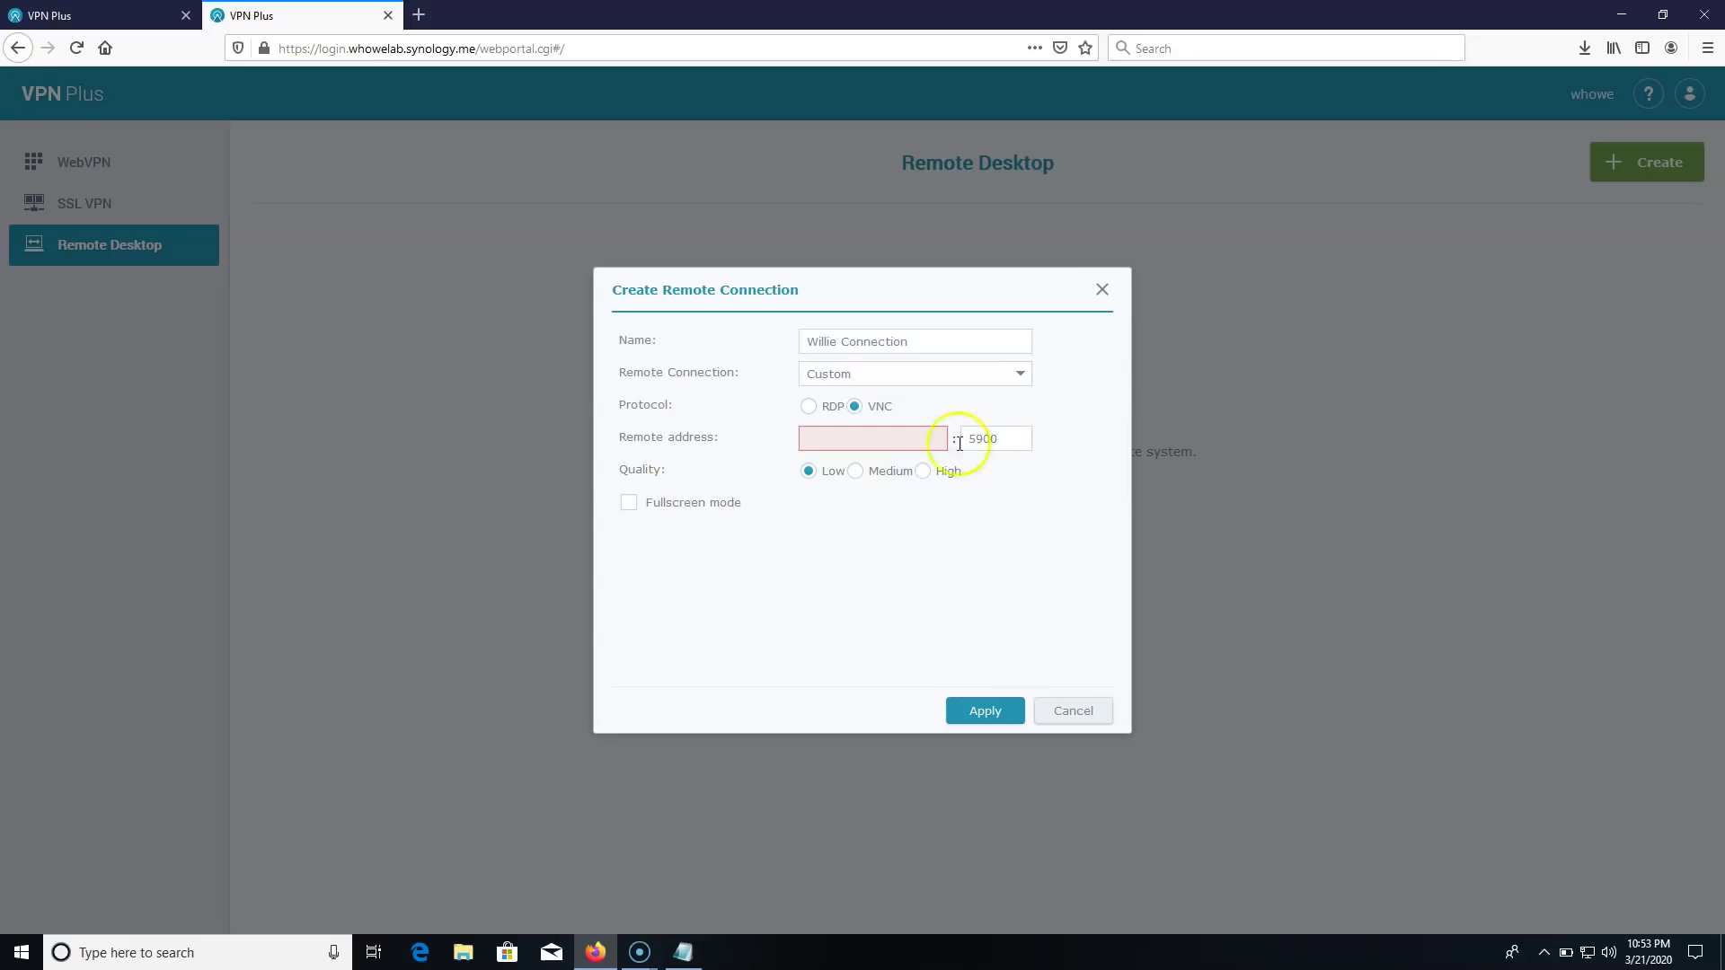
pyautogui.click(887, 379)
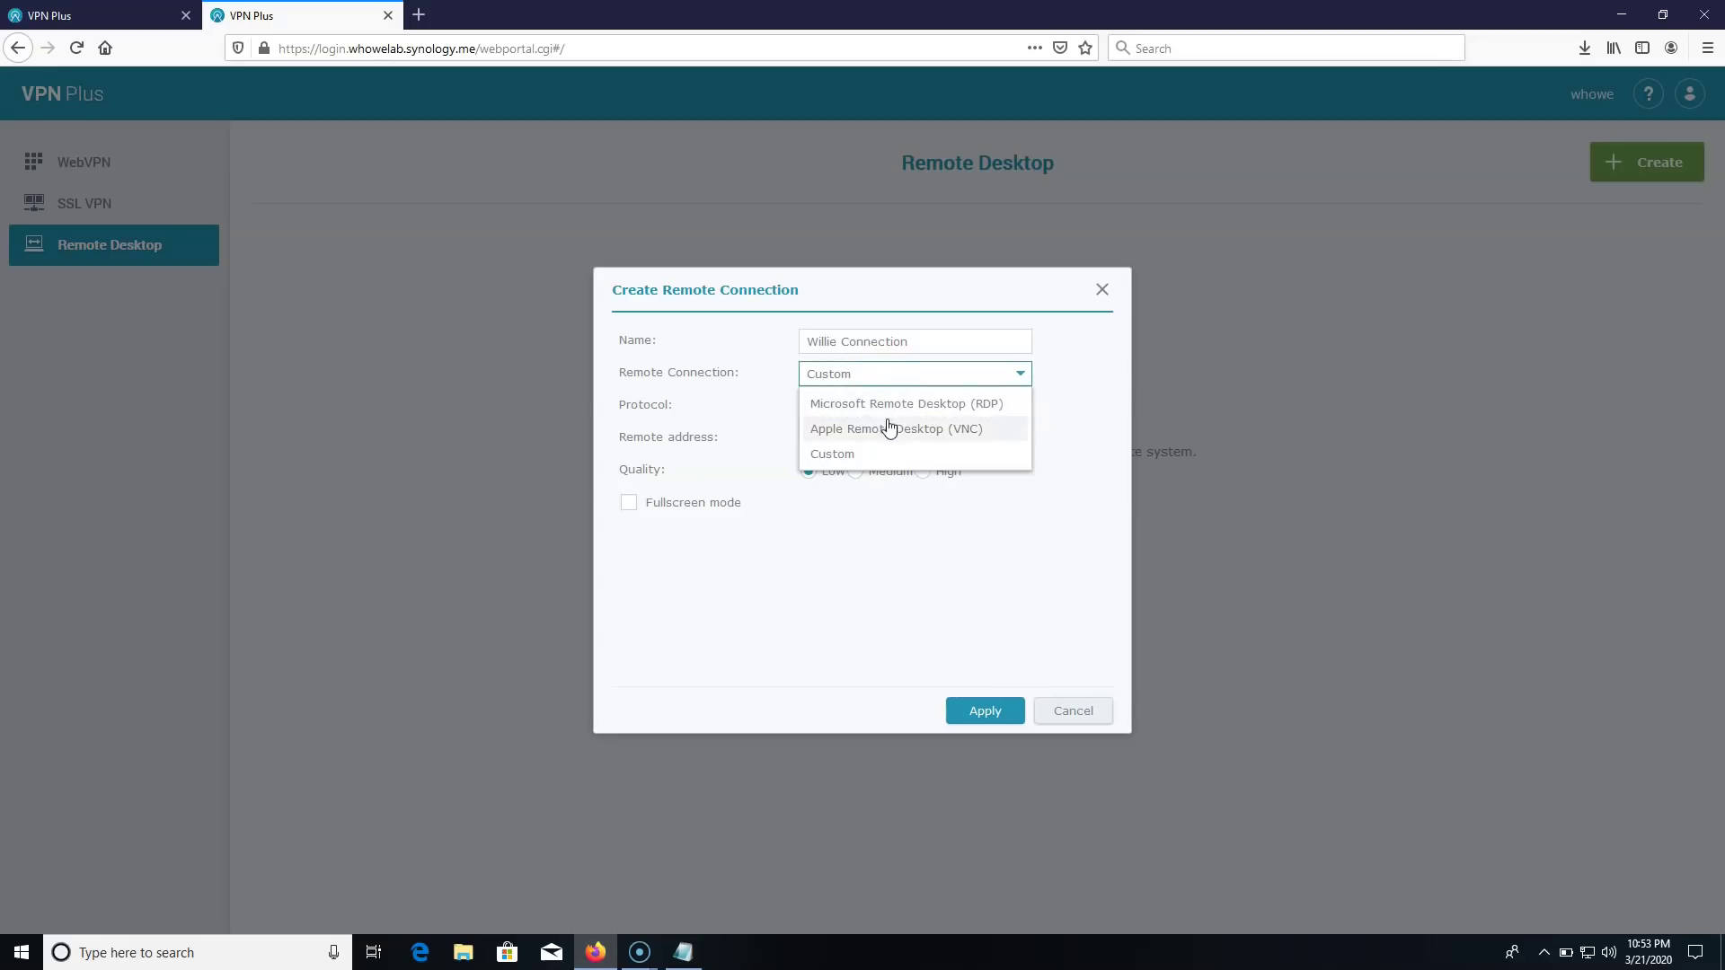
pyautogui.click(889, 427)
pyautogui.click(915, 378)
pyautogui.click(912, 401)
# Set address 192.168.1.55, Medium quality and 1280 x 1024 resolution, then save the connection.
pyautogui.click(910, 404)
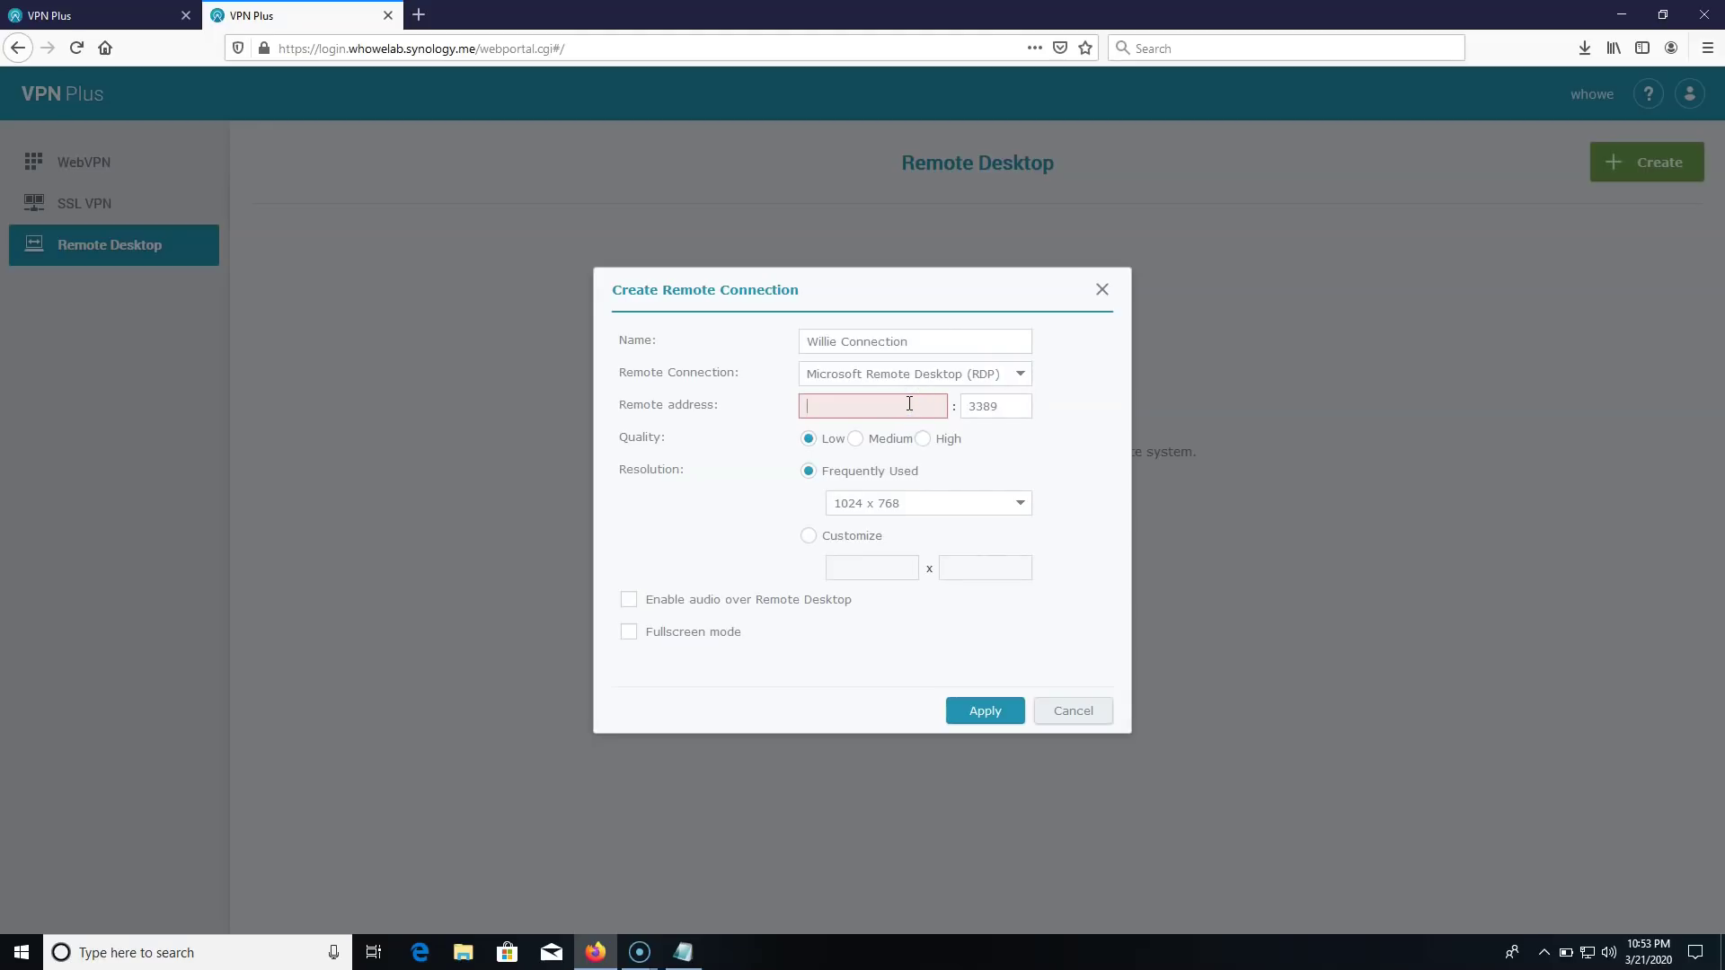
pyautogui.write('fqdn or ip')
pyautogui.press('BackSpace')
pyautogui.press('BackSpace')
pyautogui.press('BackSpace')
pyautogui.press('BackSpace')
pyautogui.press('BackSpace')
pyautogui.write('192.168.1')
pyautogui.write('.')
pyautogui.write('66')
pyautogui.press('BackSpace')
pyautogui.press('BackSpace')
pyautogui.write('55')
pyautogui.click(861, 441)
pyautogui.click(879, 502)
pyautogui.click(890, 581)
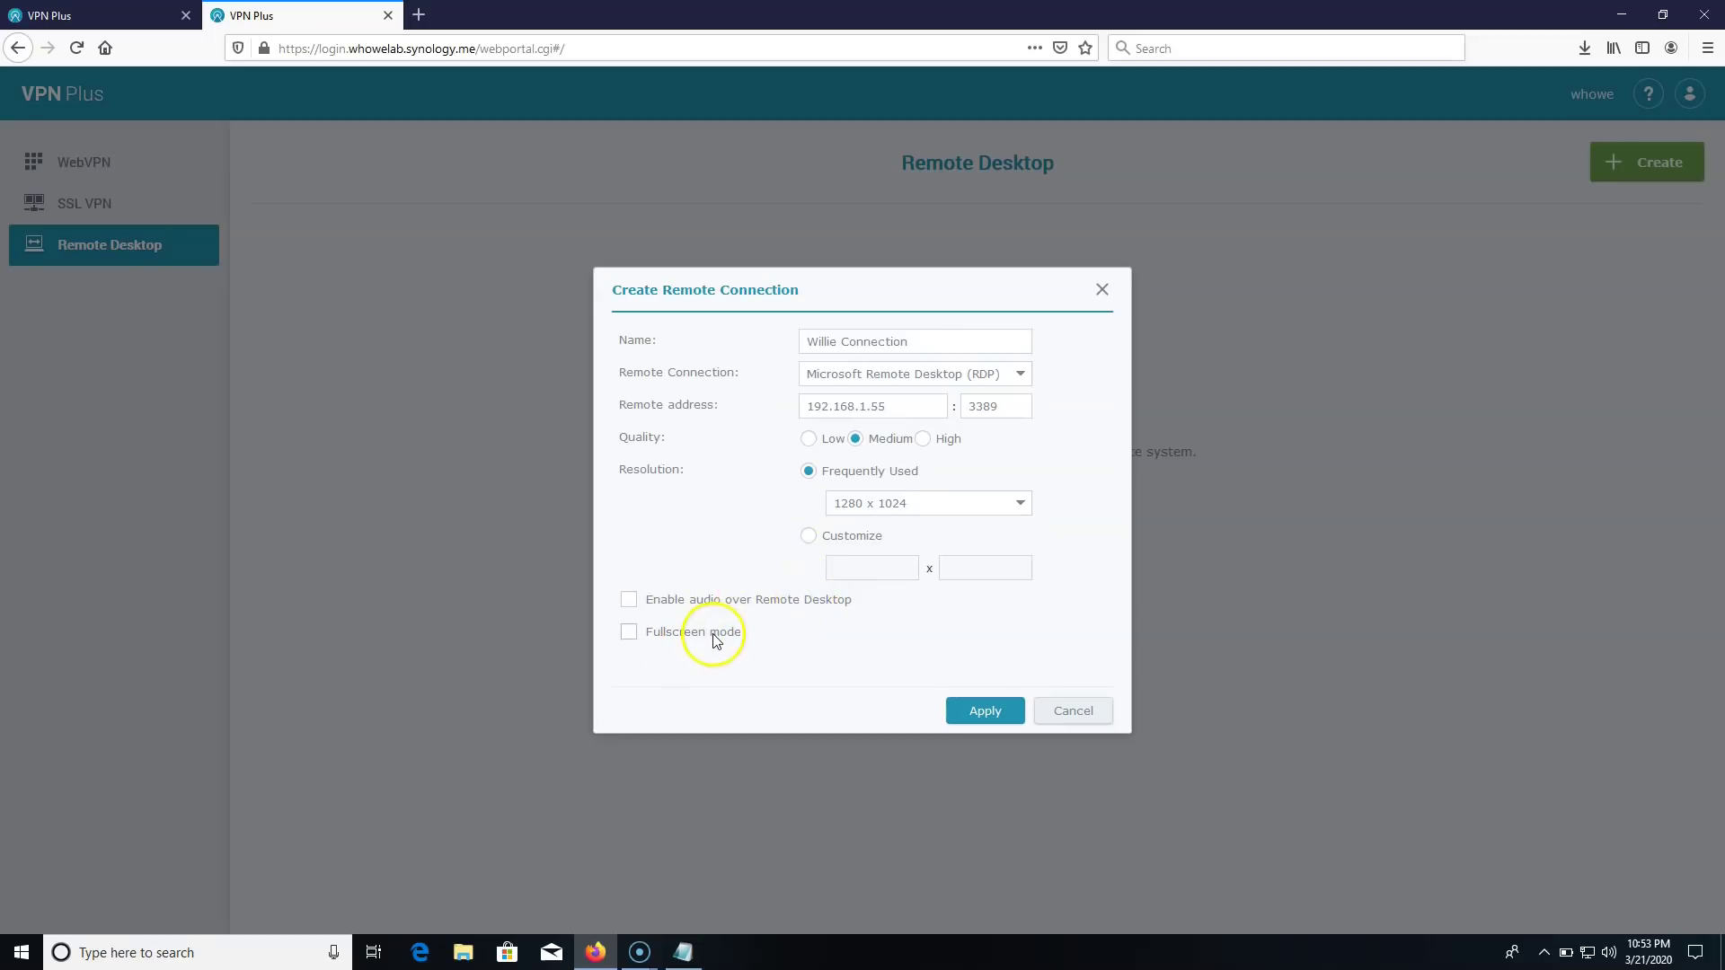
pyautogui.click(979, 715)
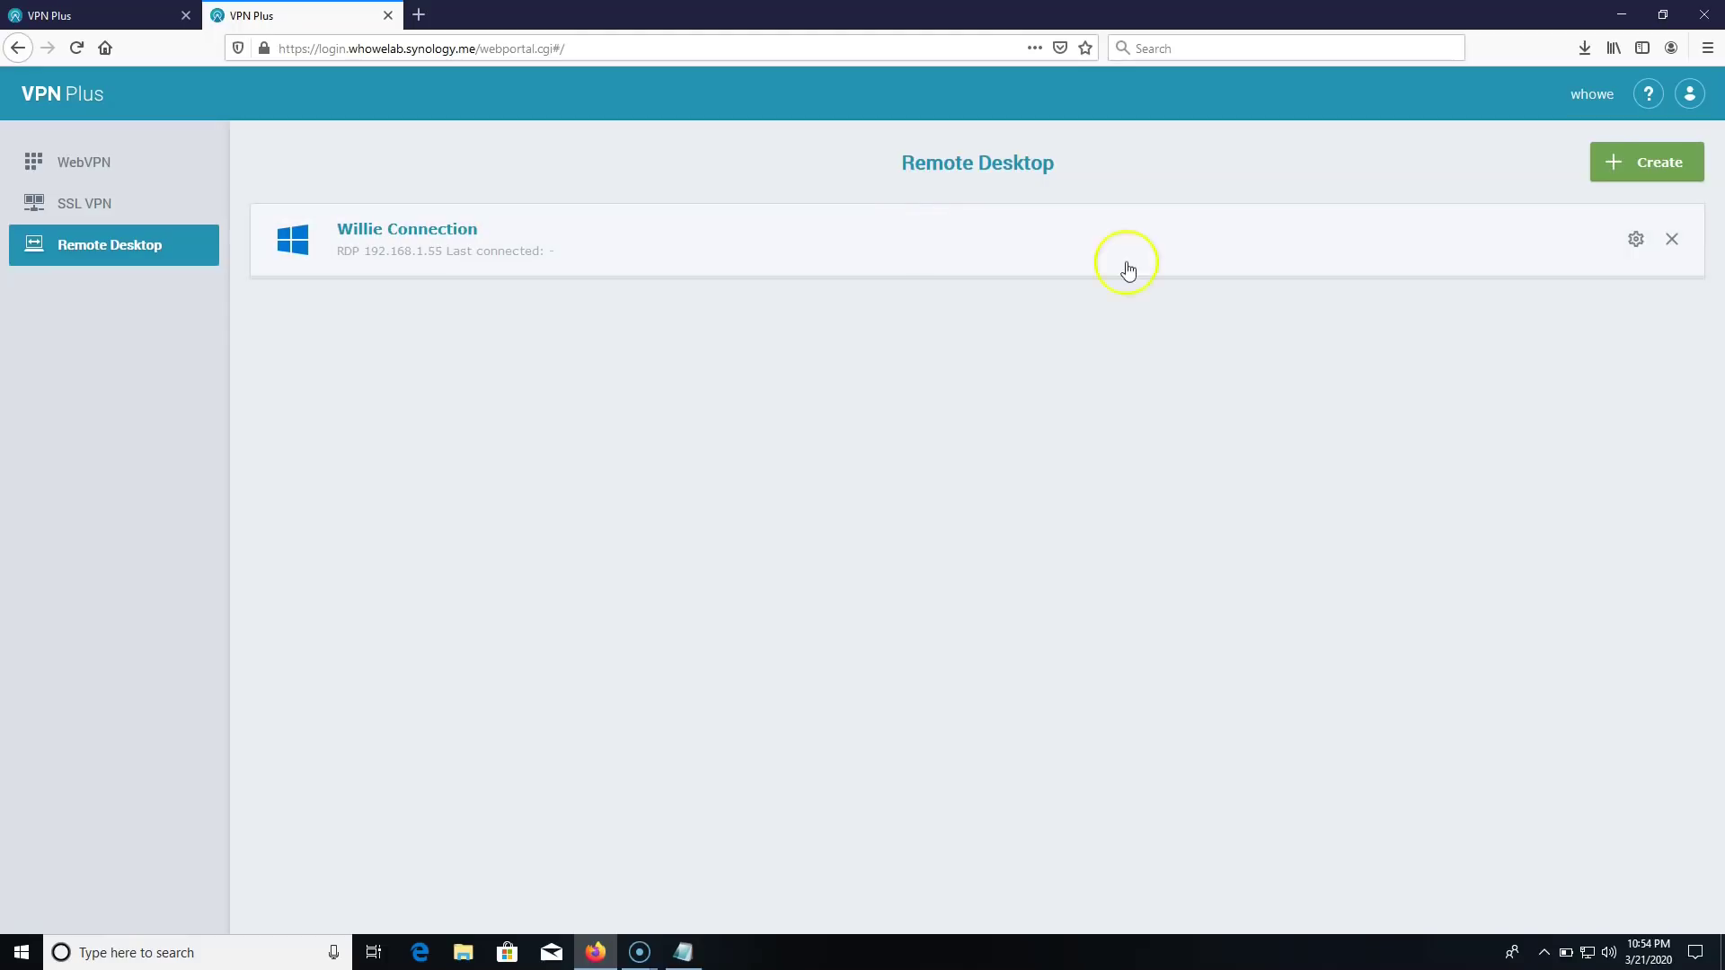
# Inspect Willie Connection's settings and a new-connection form, closing both without changes.
pyautogui.click(1633, 245)
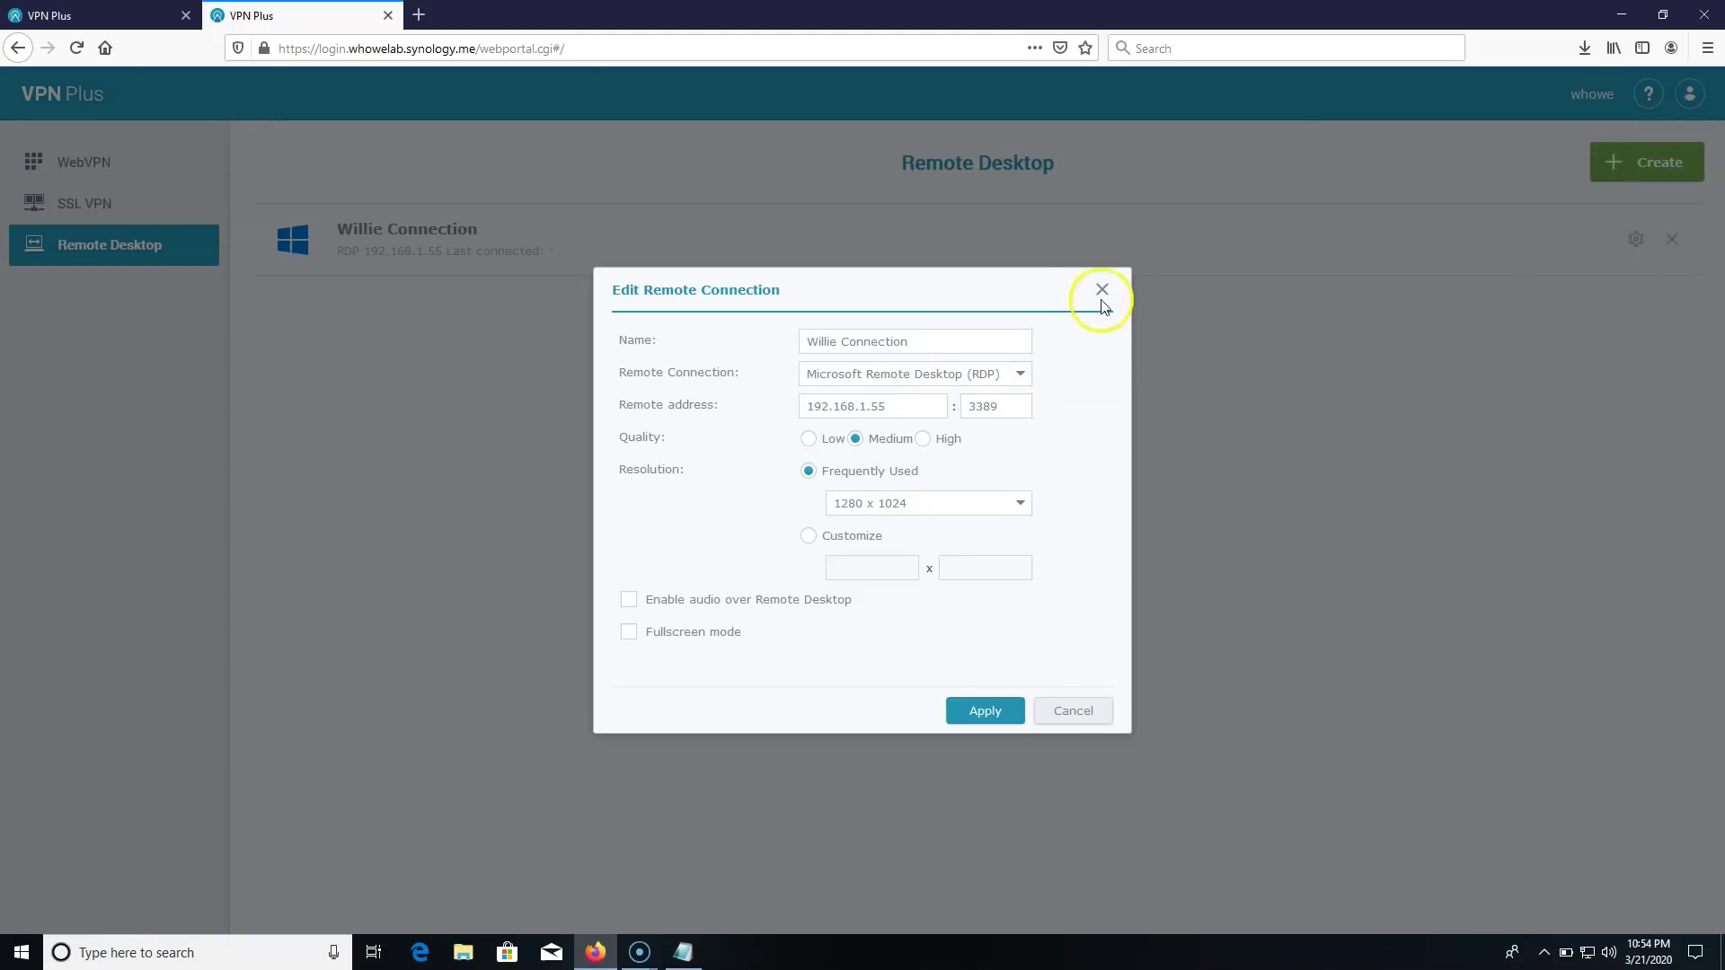
pyautogui.click(1101, 290)
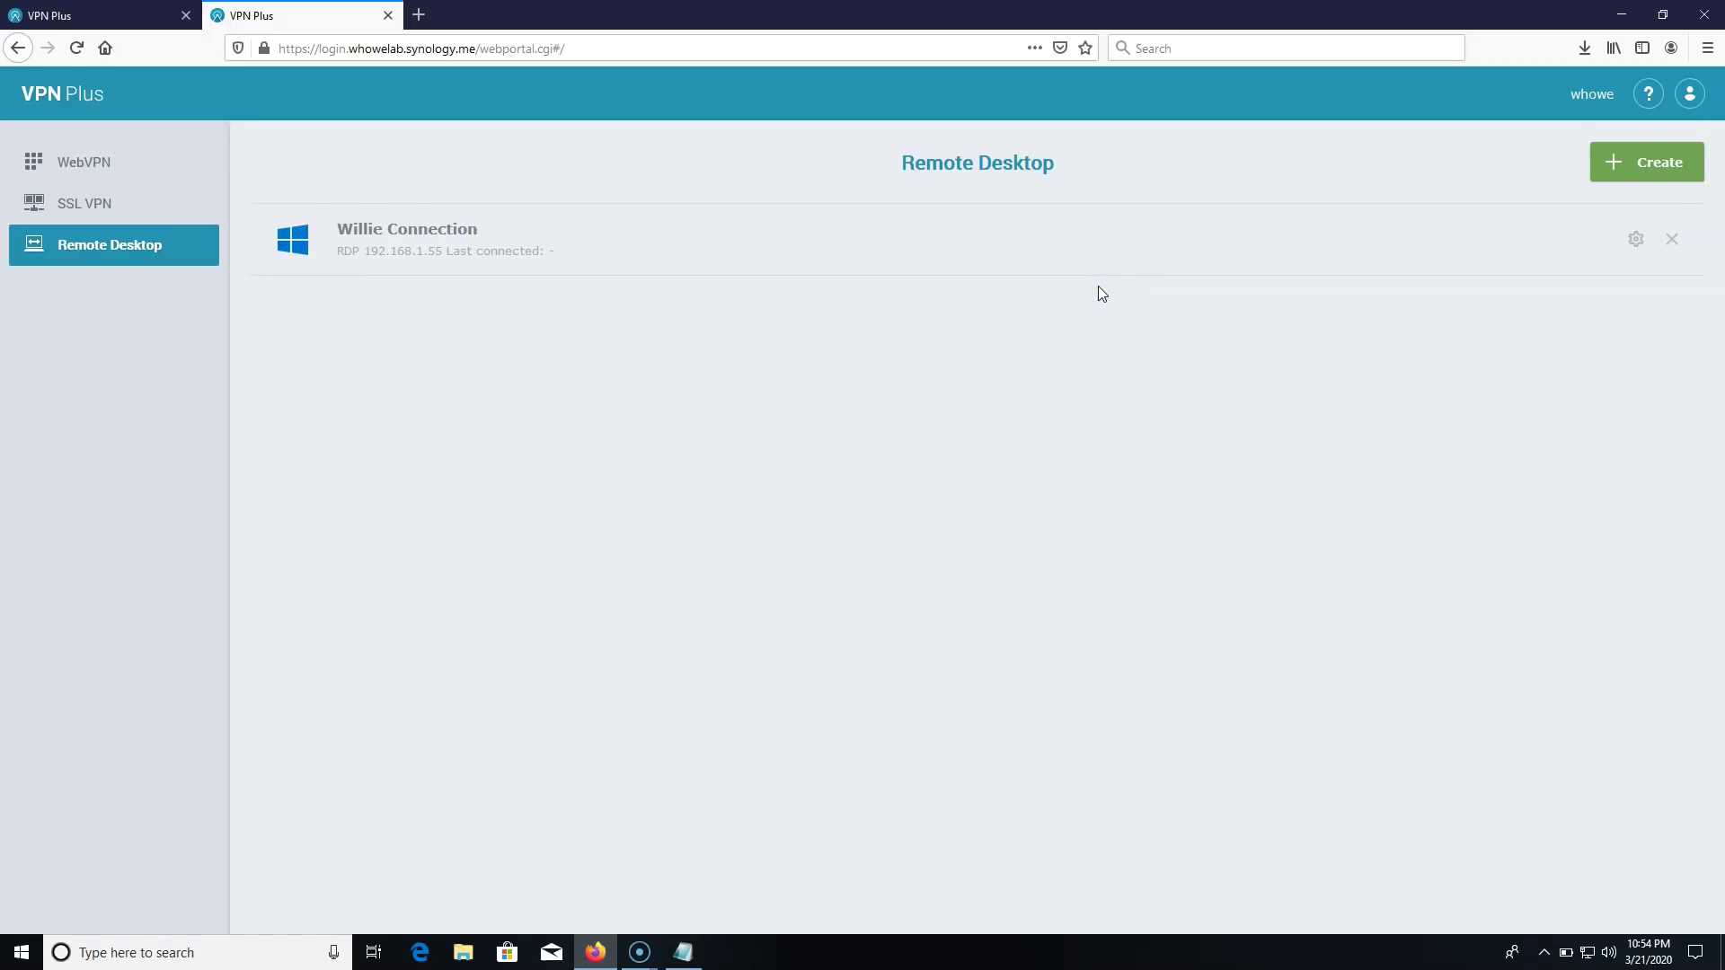
pyautogui.click(1635, 164)
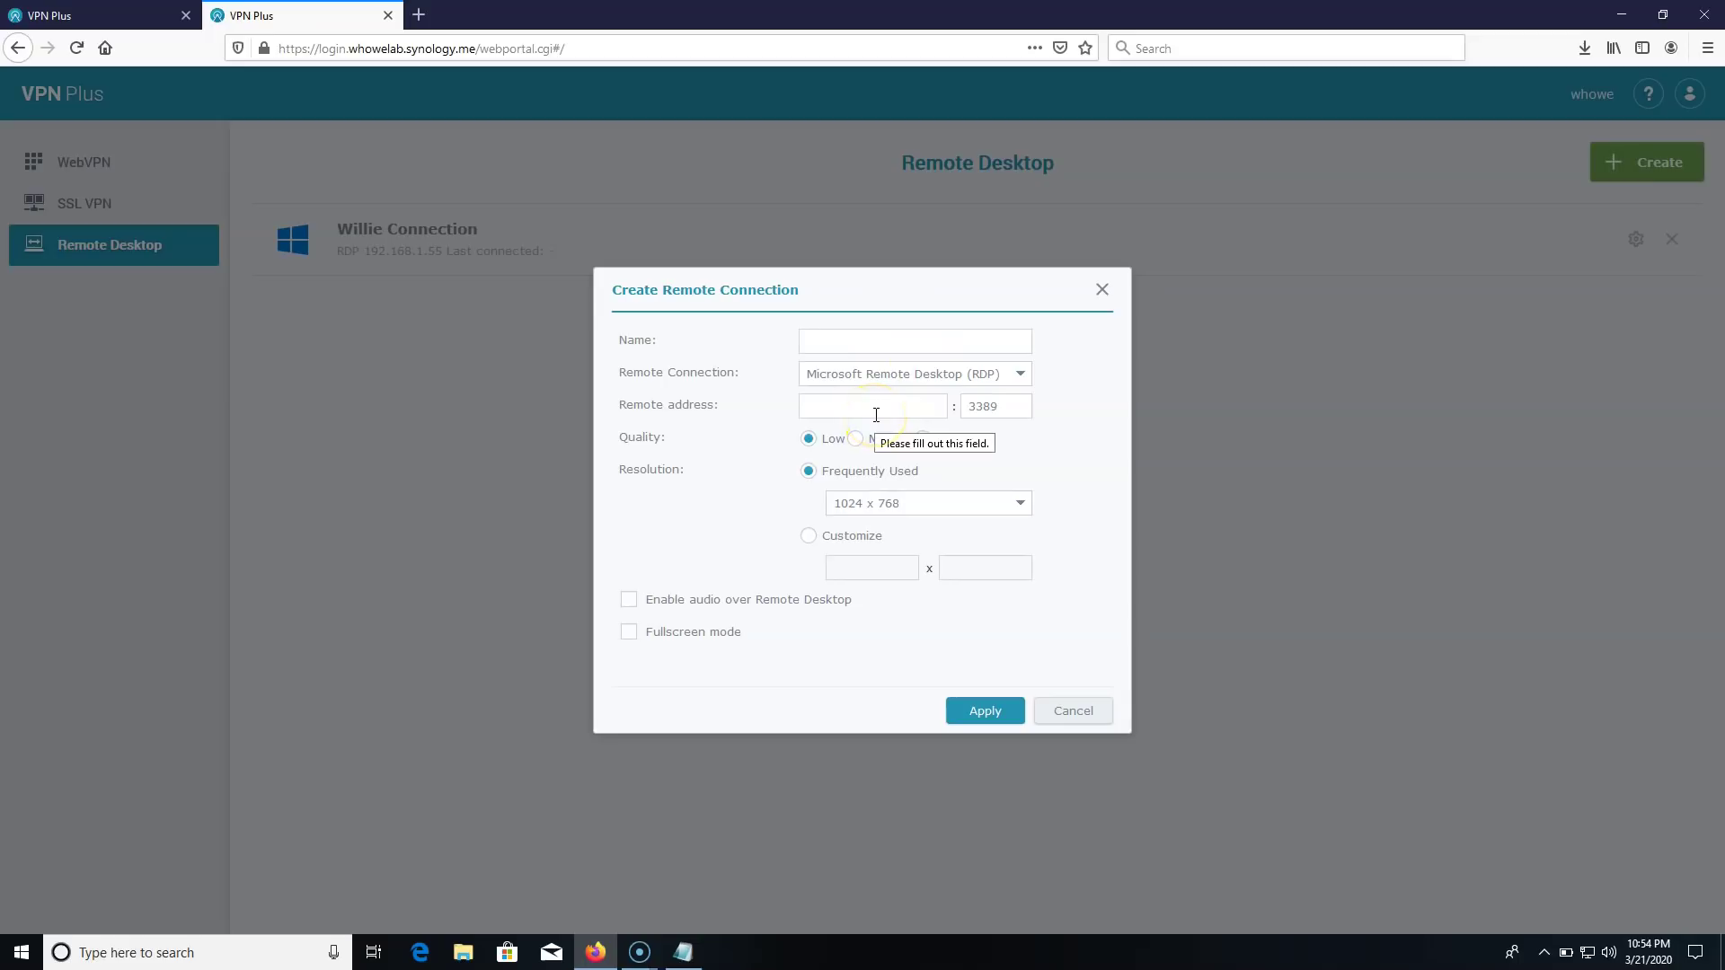
pyautogui.click(858, 439)
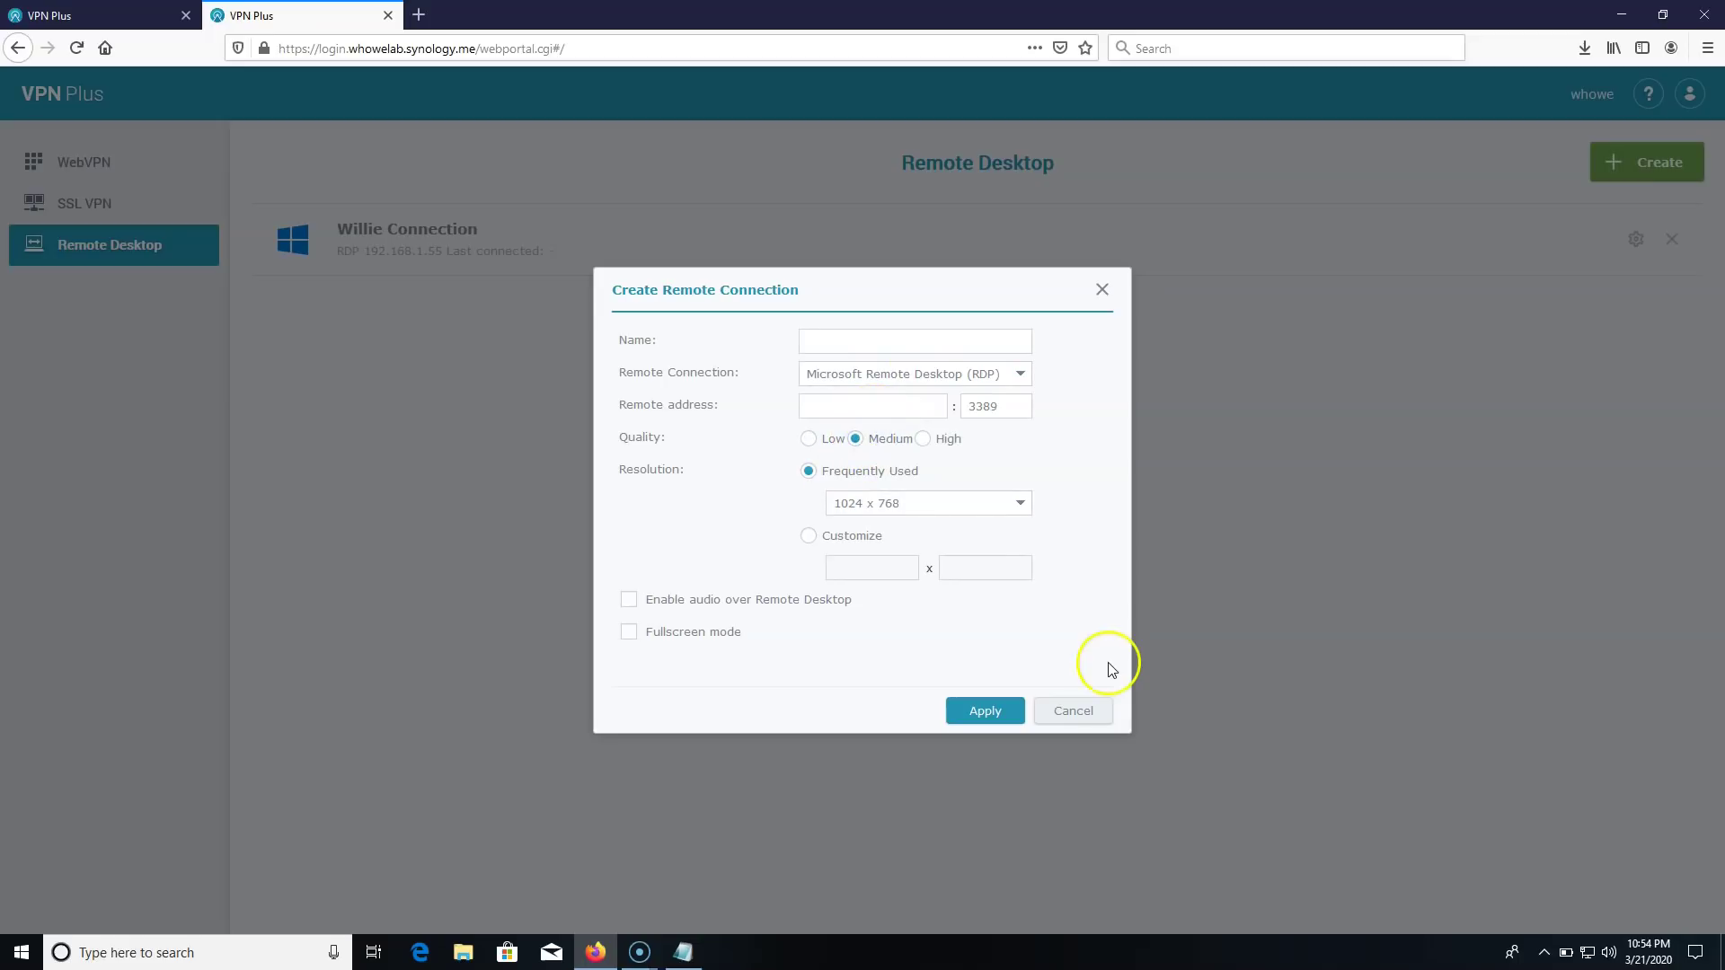
pyautogui.click(1089, 714)
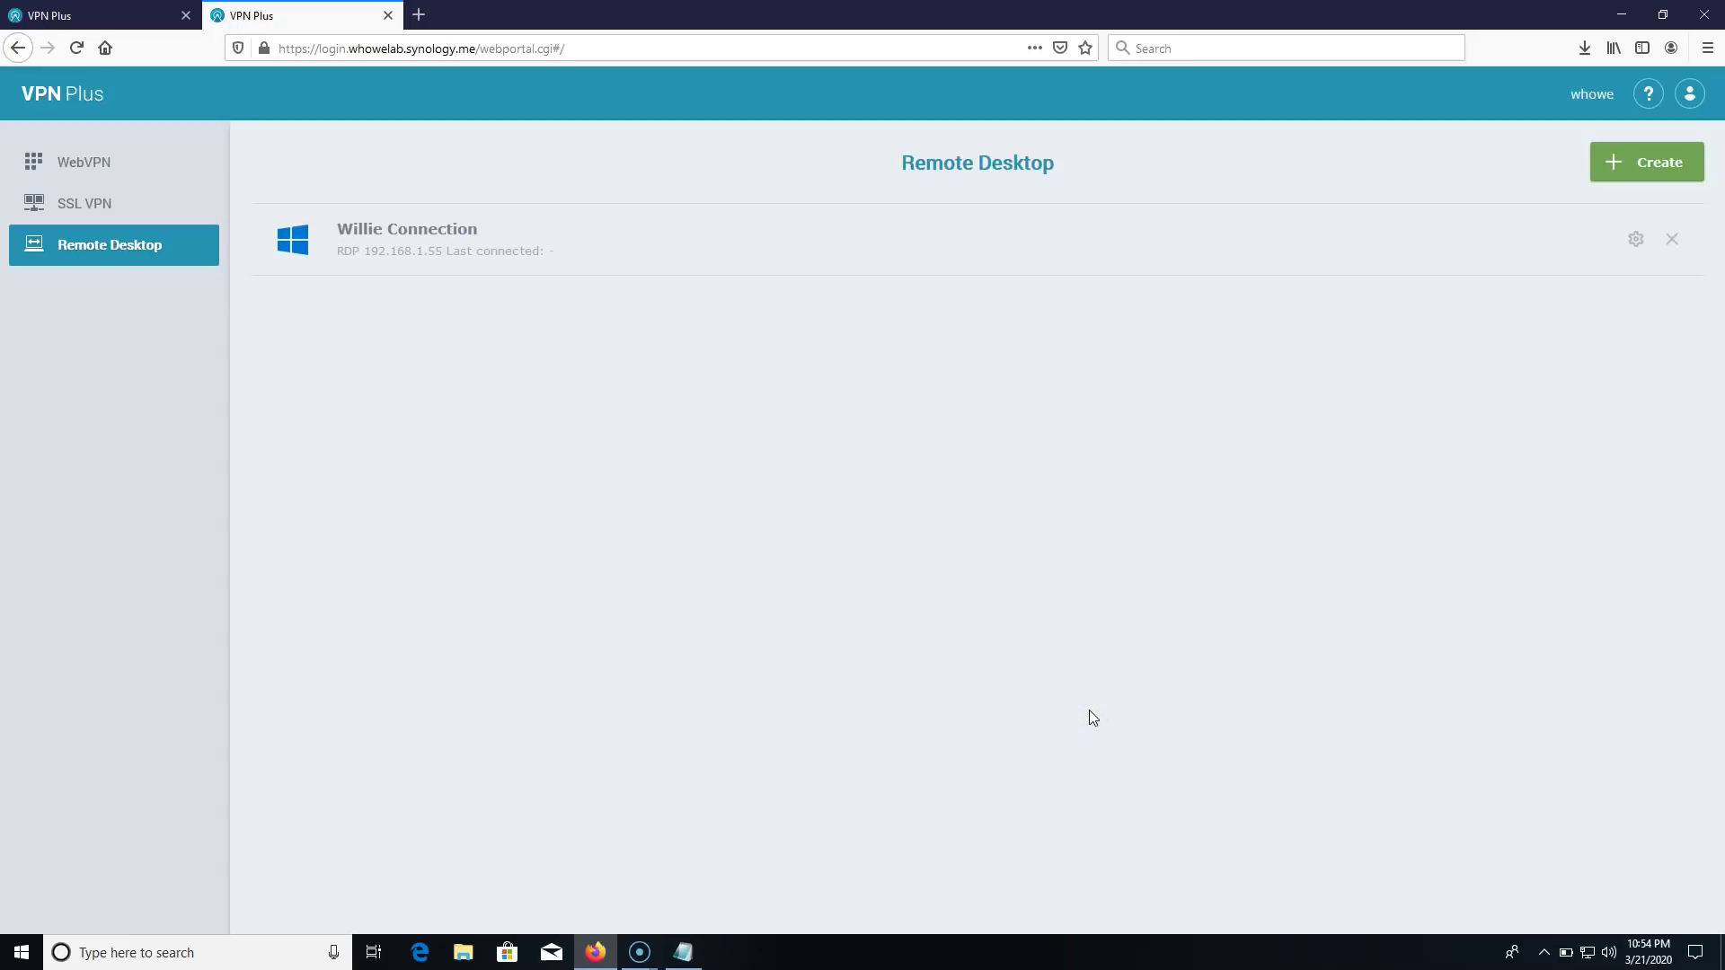
# Cycle through the WebVPN, SSL VPN and Remote Desktop pages, ending on WebVPN.
pyautogui.click(85, 178)
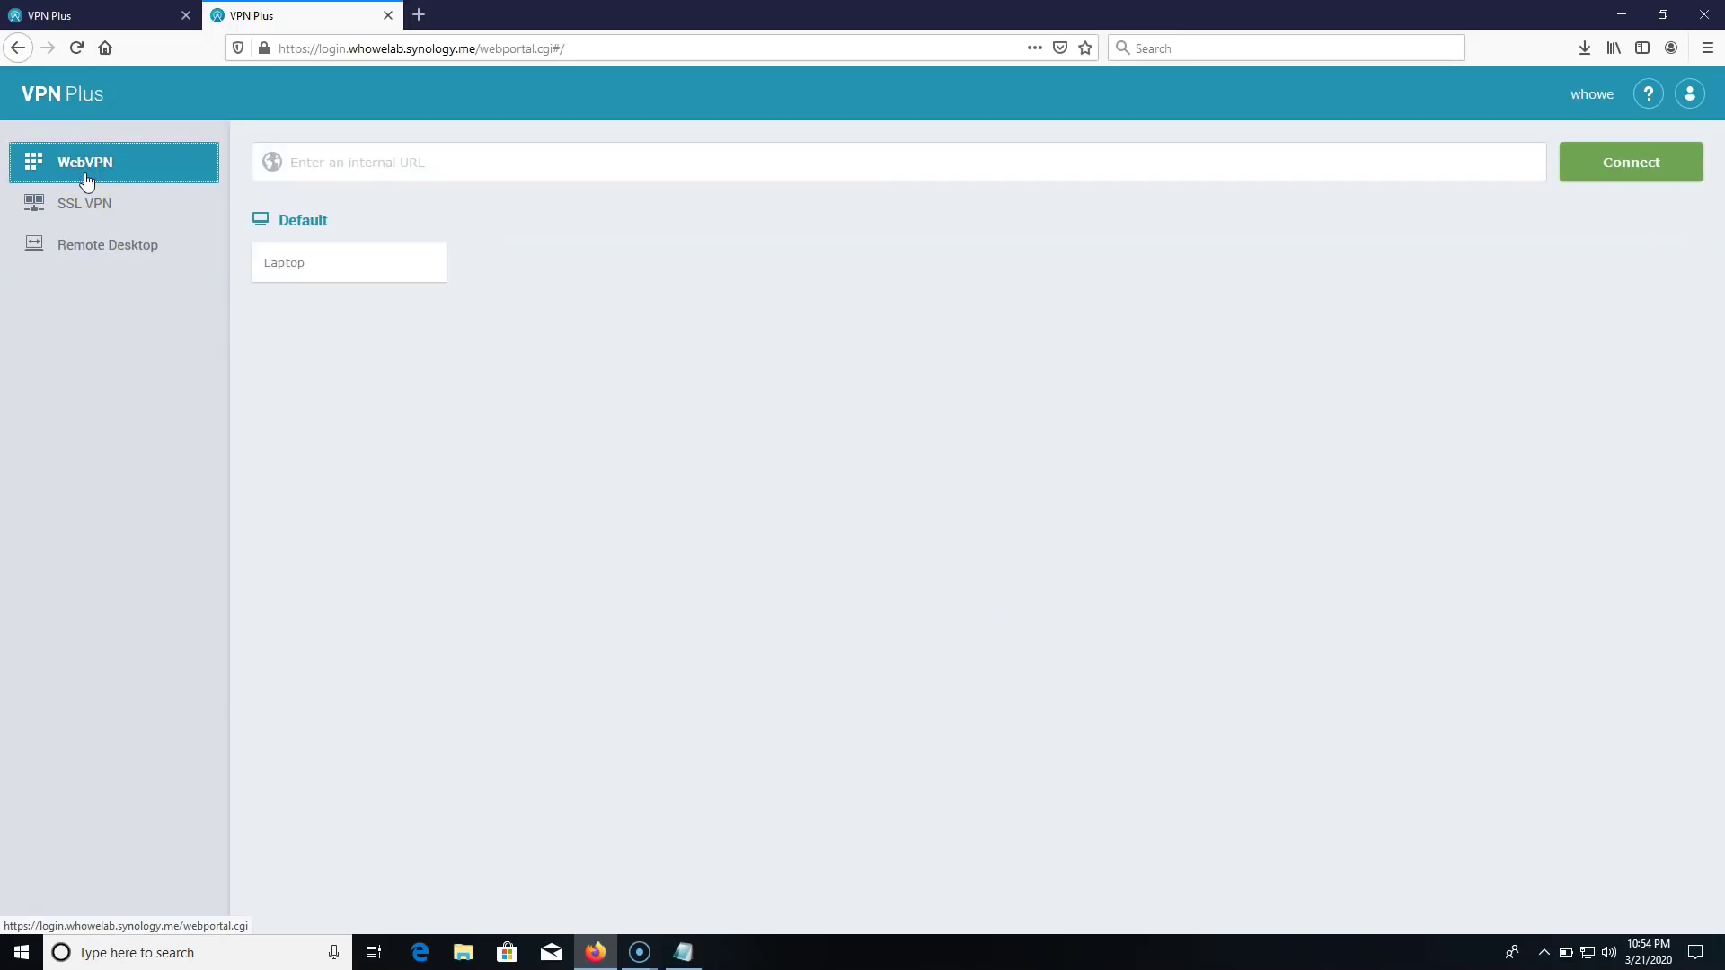
pyautogui.click(90, 199)
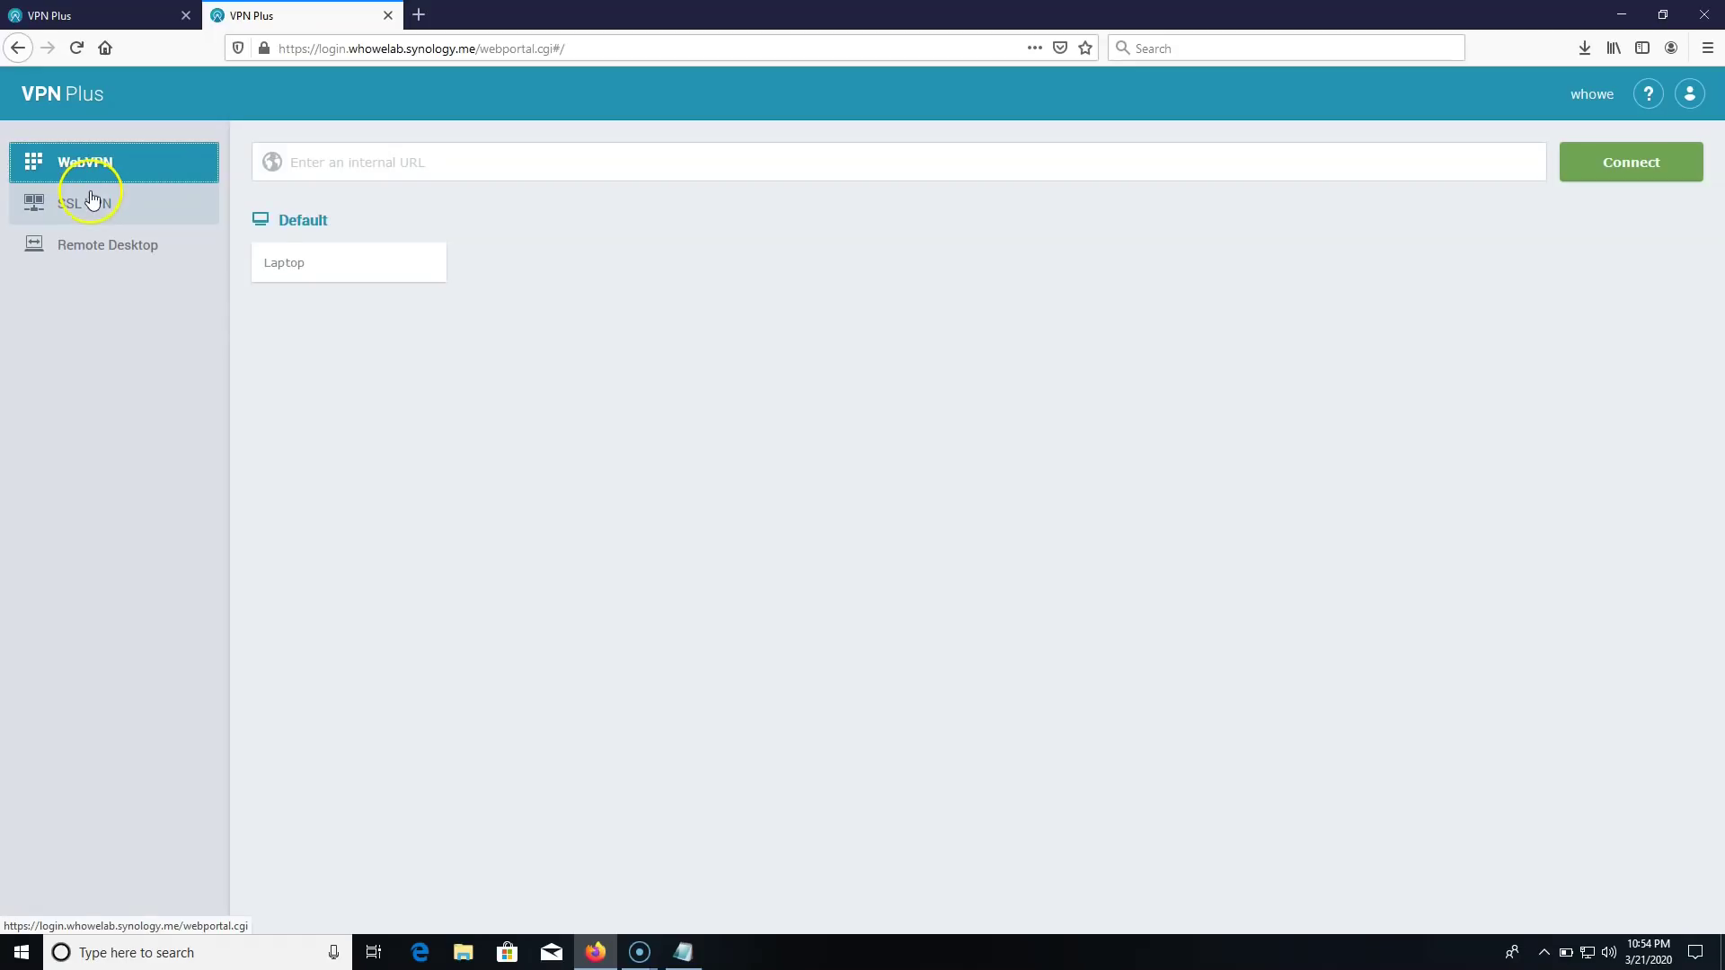
pyautogui.click(84, 247)
pyautogui.click(82, 166)
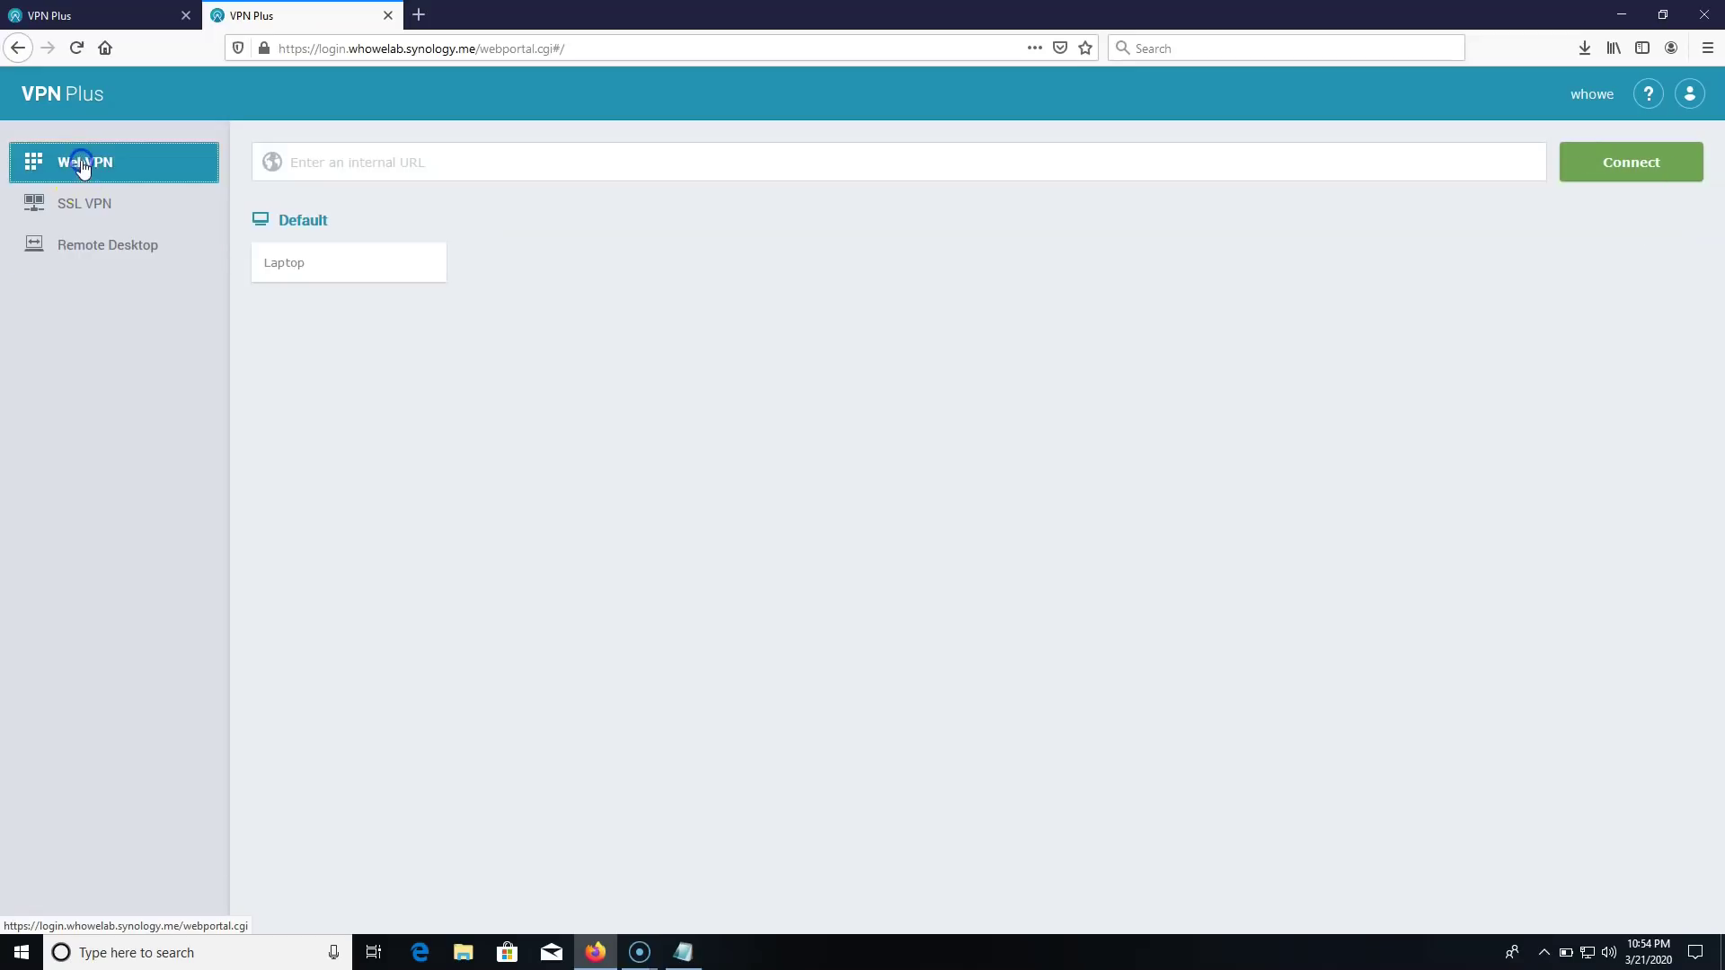